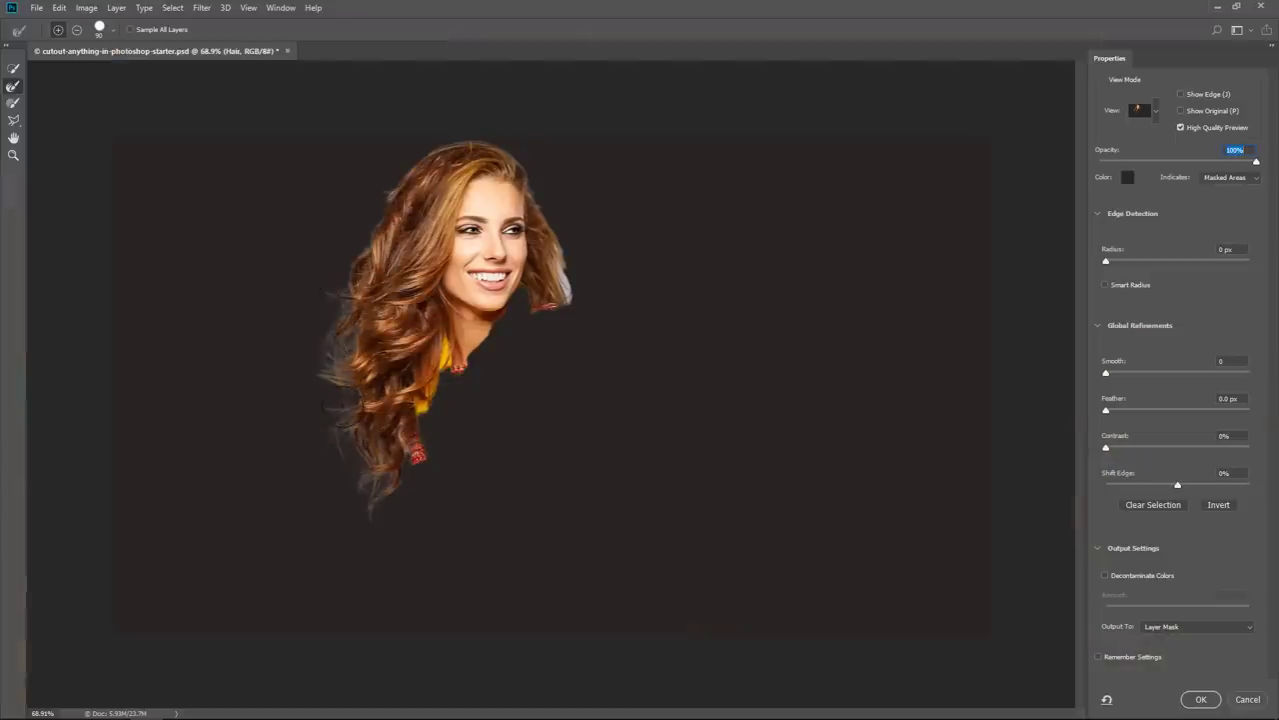
Try an edge detection Radius of 100 px on the hair cutout, reset it to 0 px, and compare the displayed edge area.
click(1182, 93)
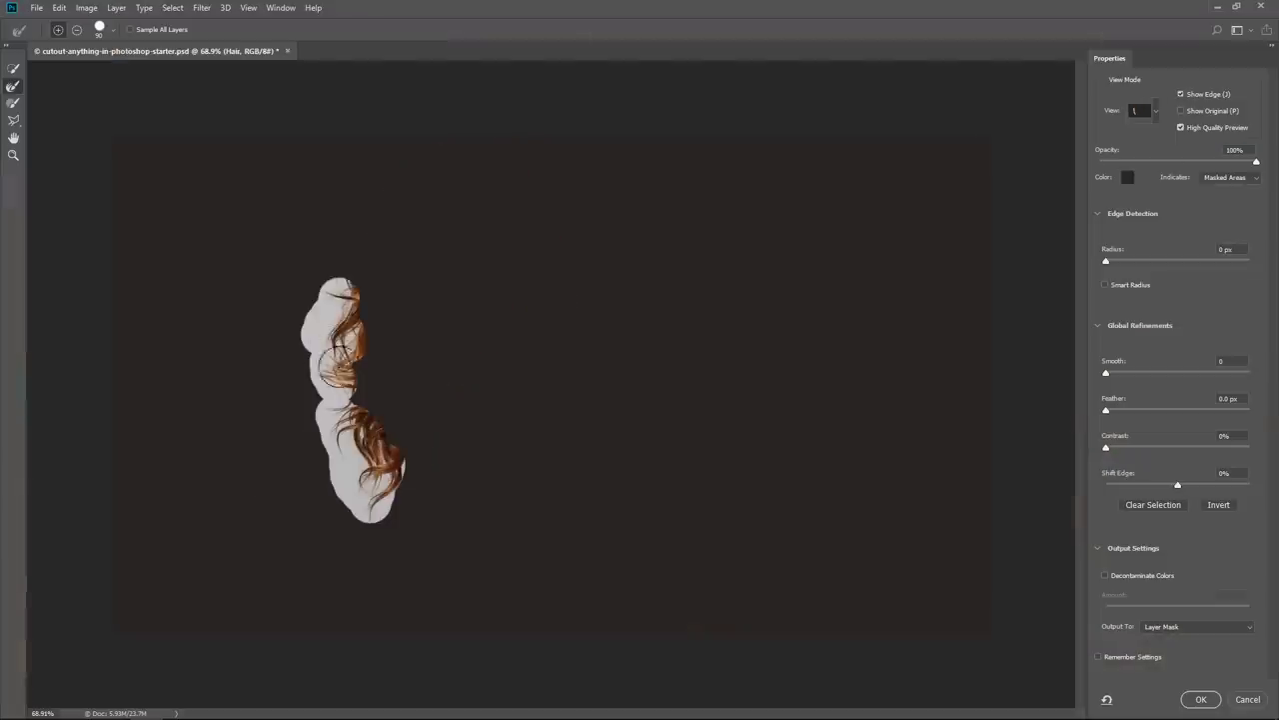
drag(1106, 260, 1237, 271)
click(1181, 94)
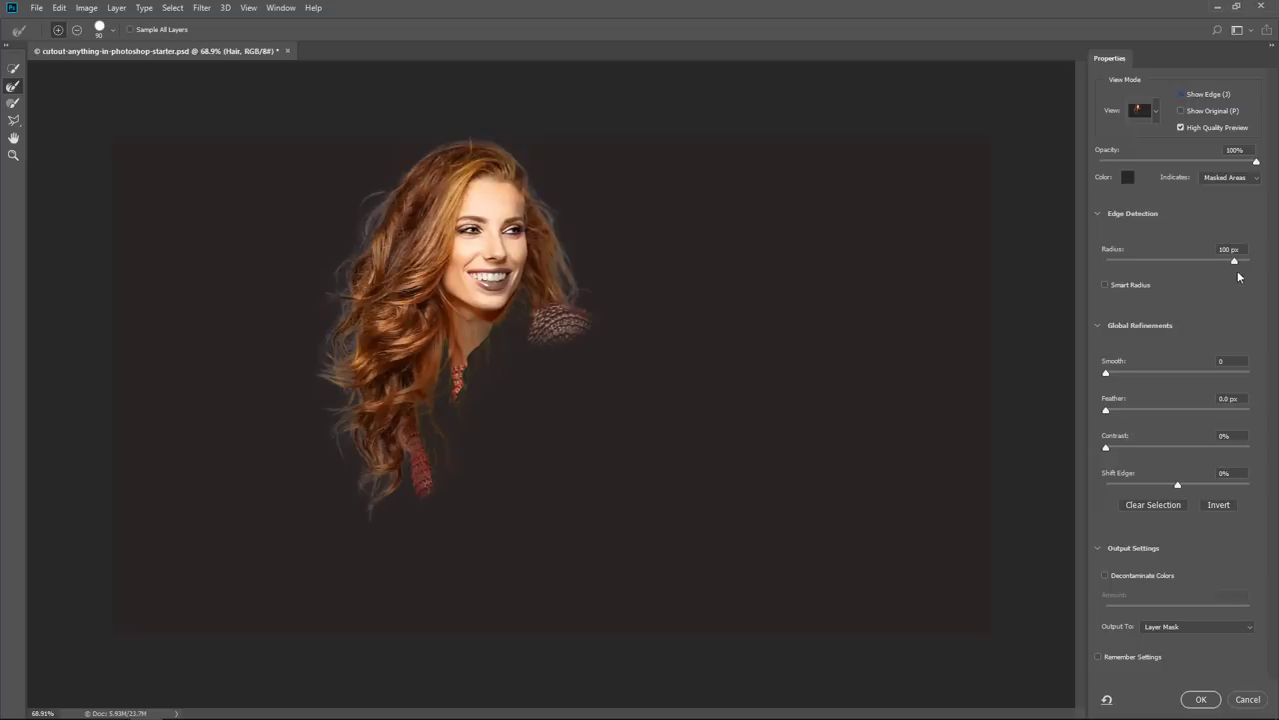
drag(1237, 265, 1066, 266)
click(1181, 94)
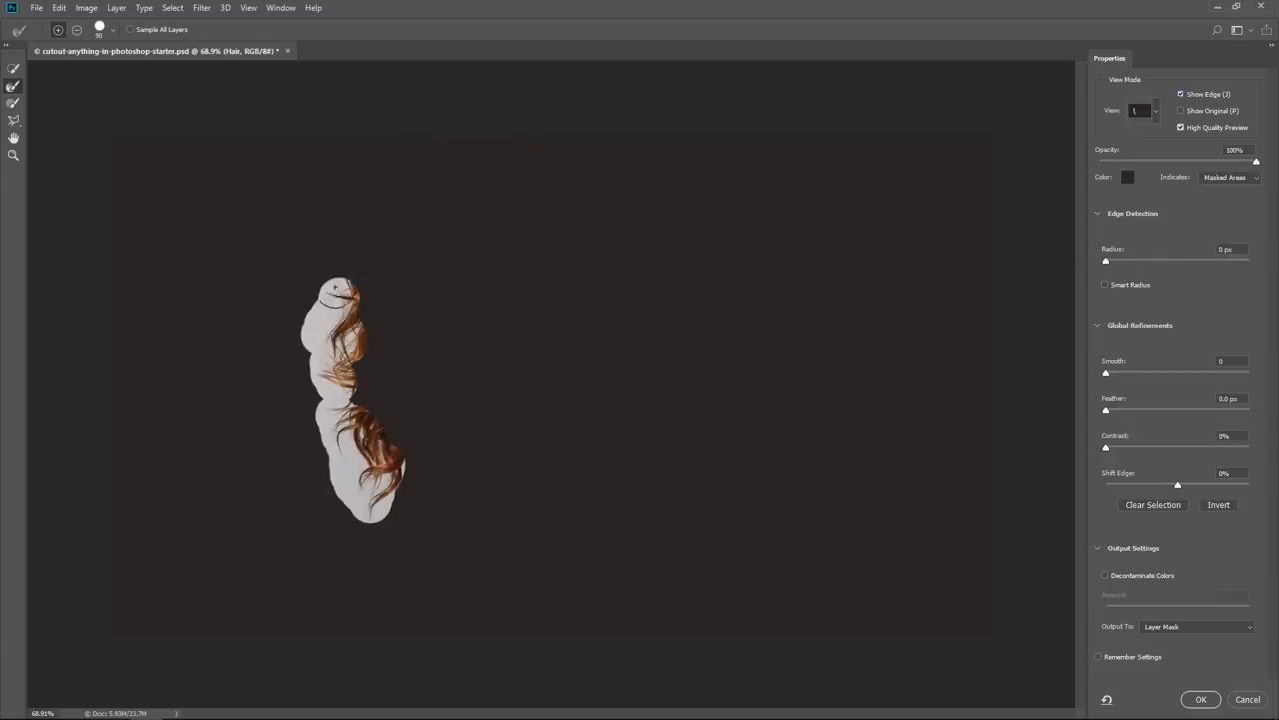
click(1182, 94)
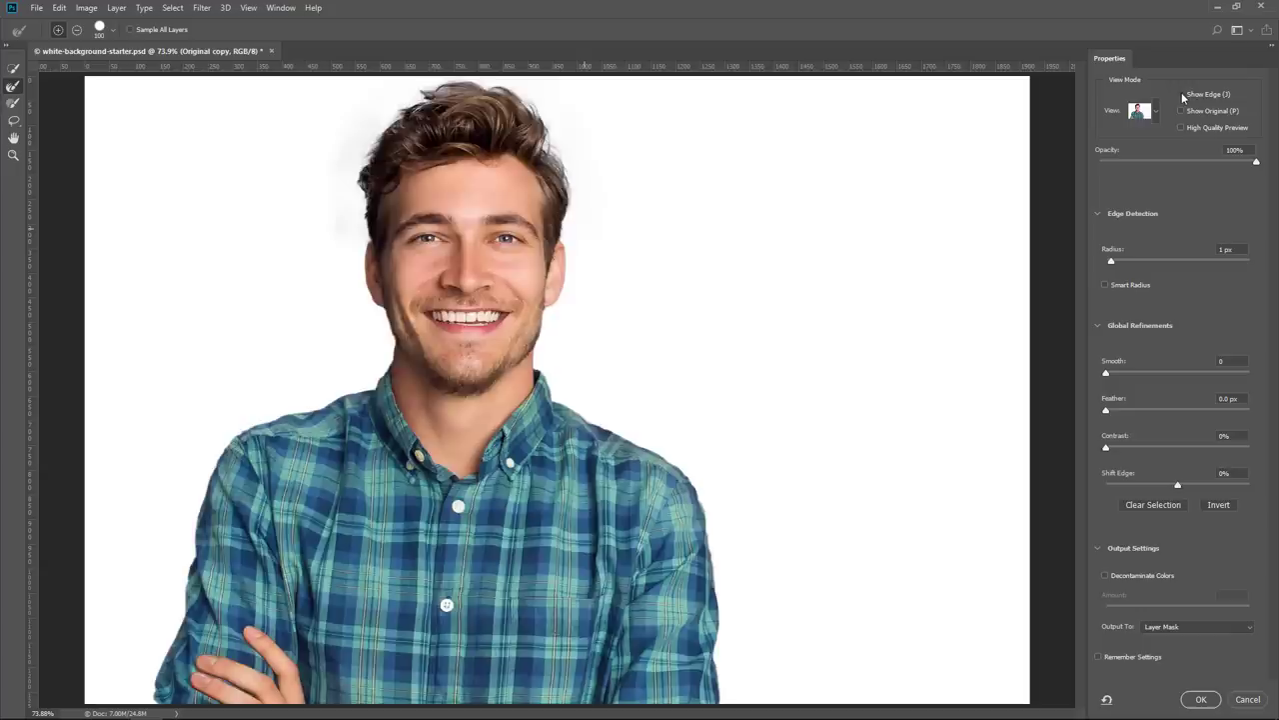
Expand the edge detection Radius to 55 px on the man's cutout with the edge area displayed, and return to the full cutout view.
click(1181, 94)
drag(1111, 261, 1200, 260)
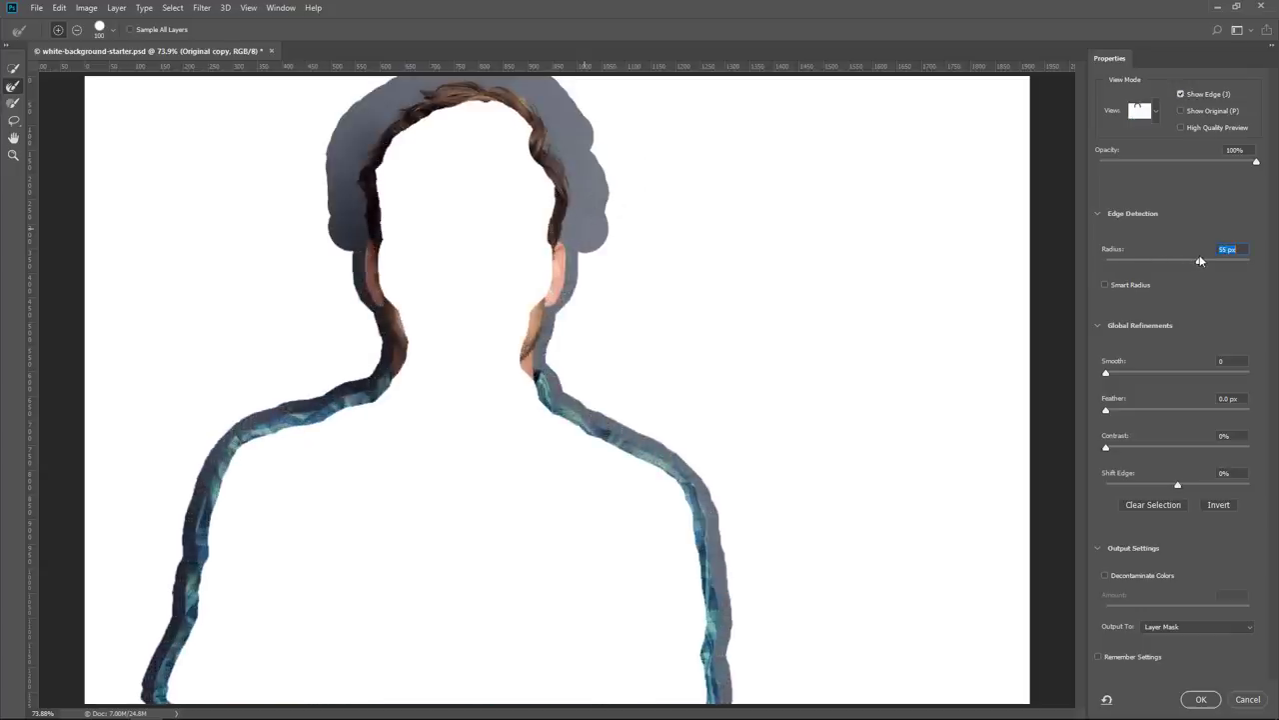
click(1180, 94)
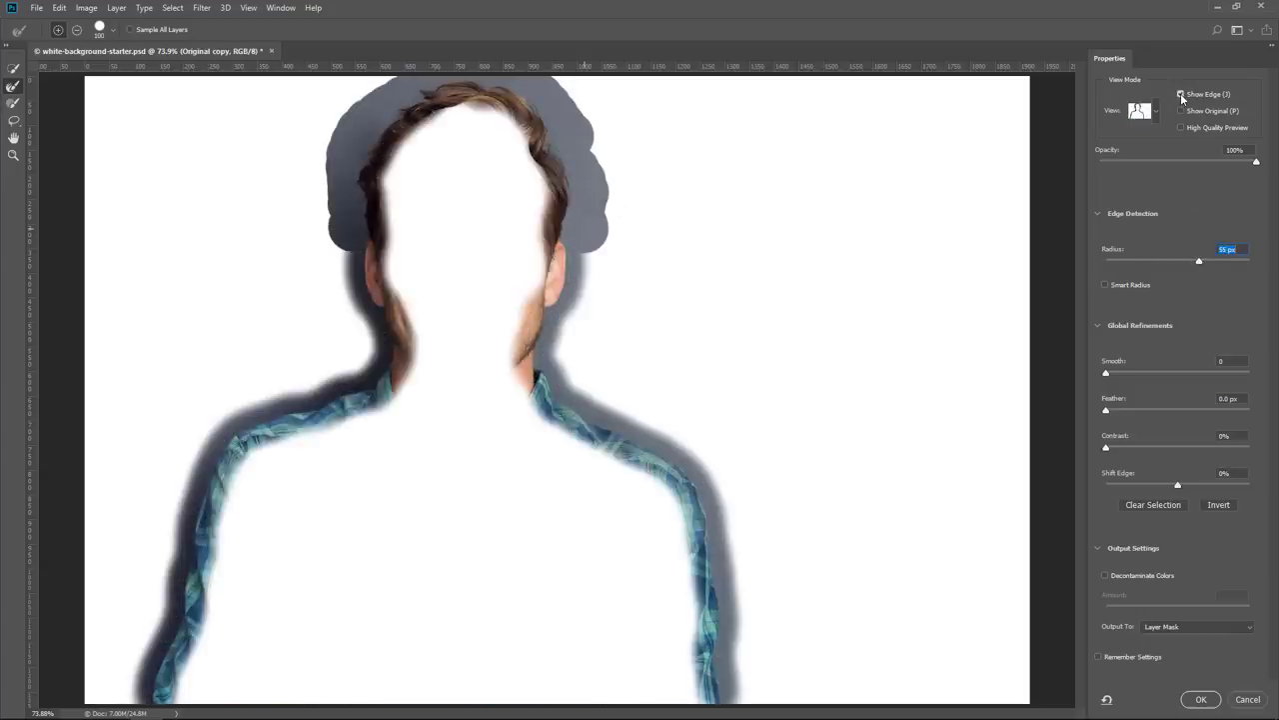
click(1181, 95)
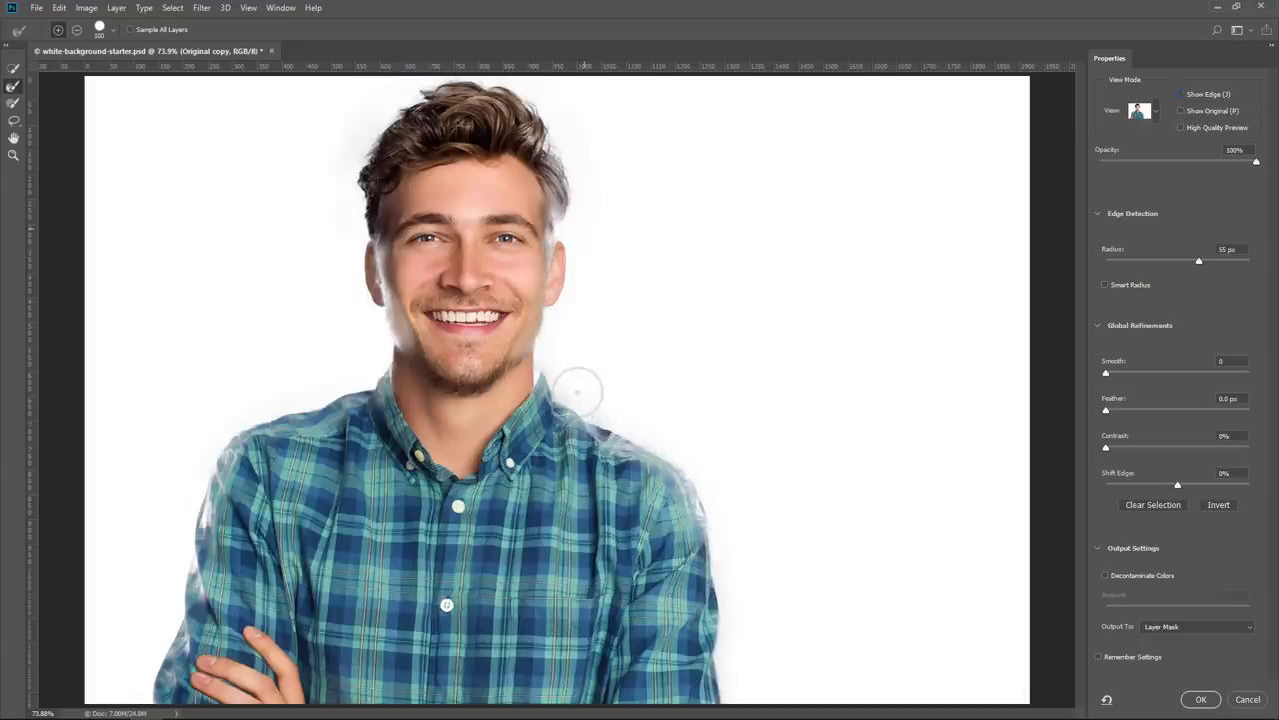
click(1199, 264)
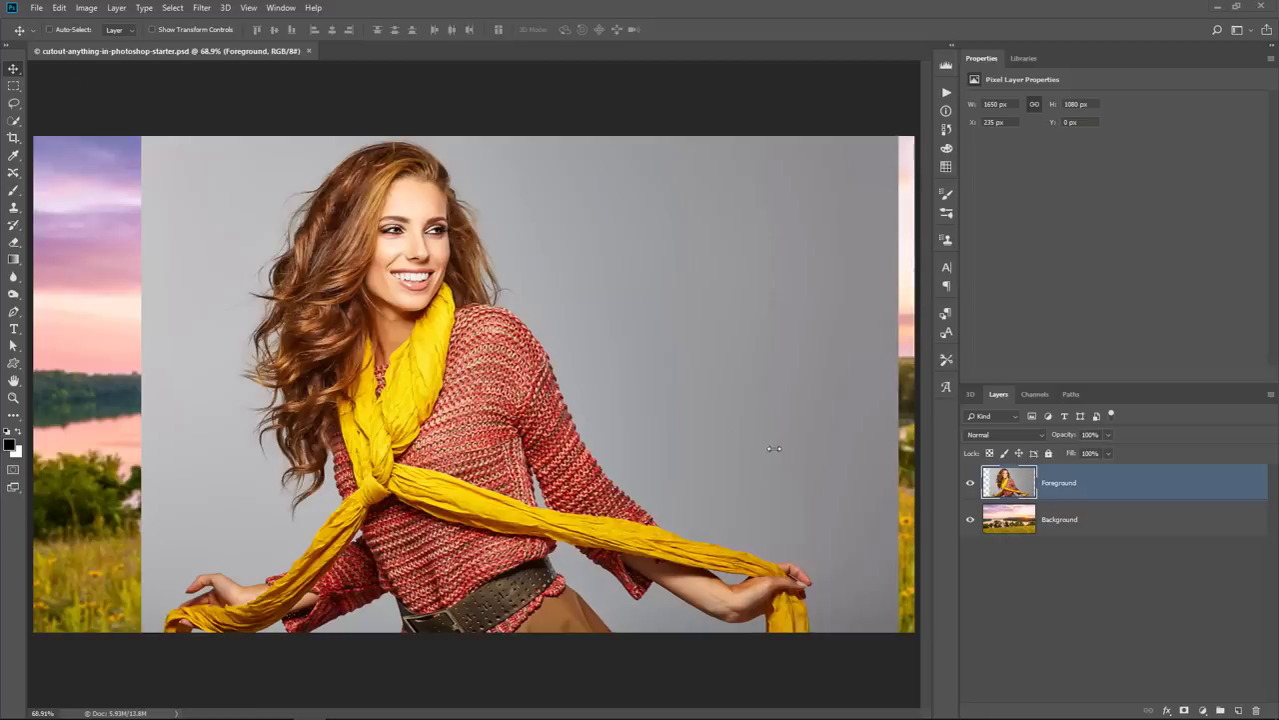
Toggle the Foreground layer's visibility off and on to compare it with the landscape on the Background layer.
click(970, 486)
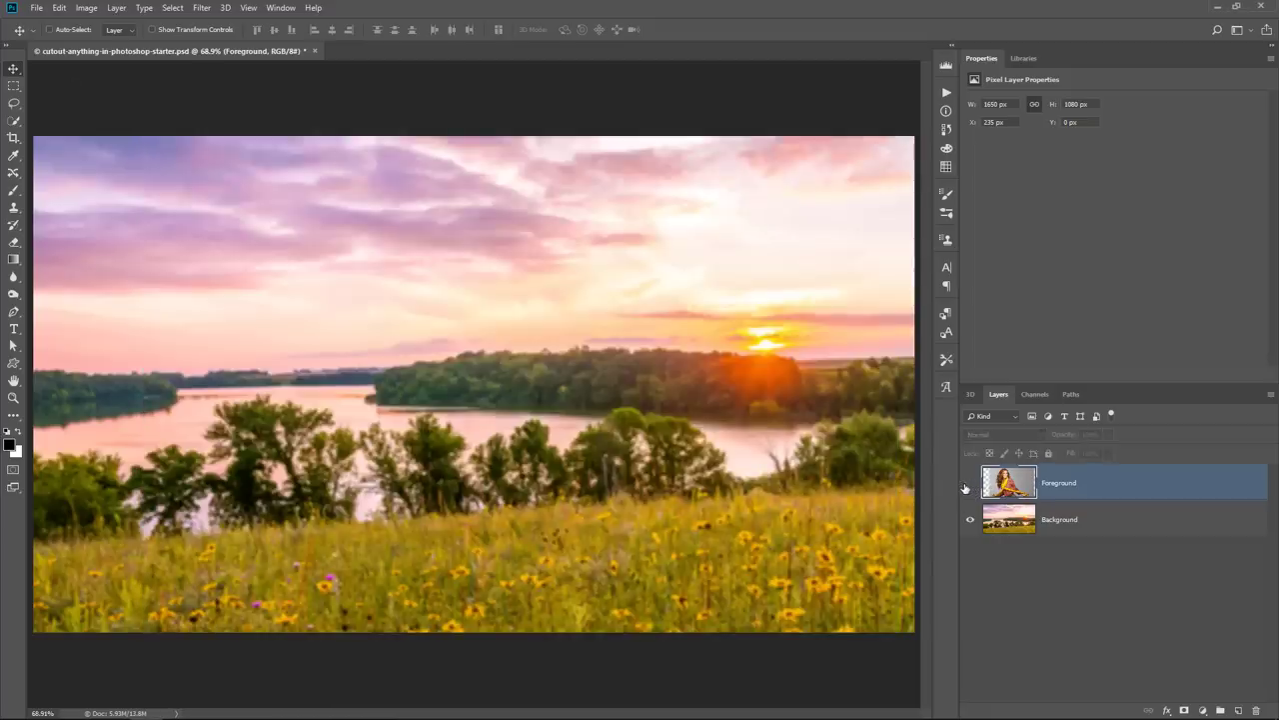
click(970, 486)
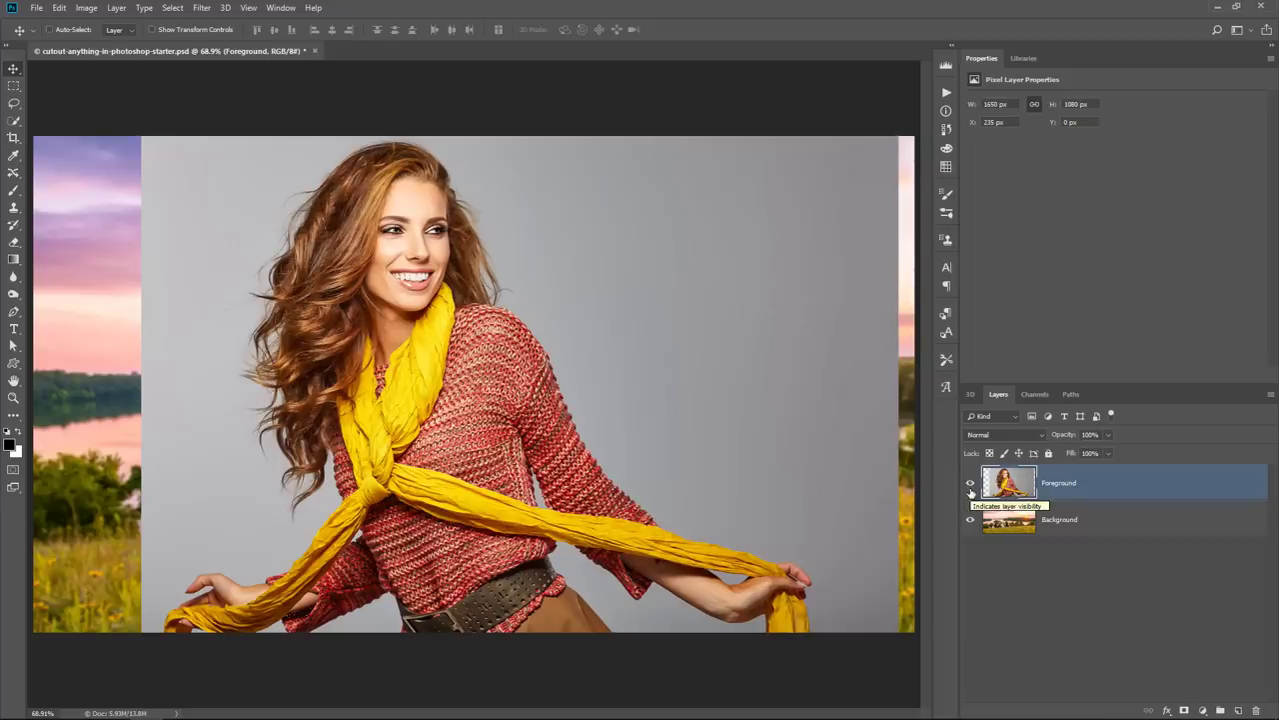
click(969, 486)
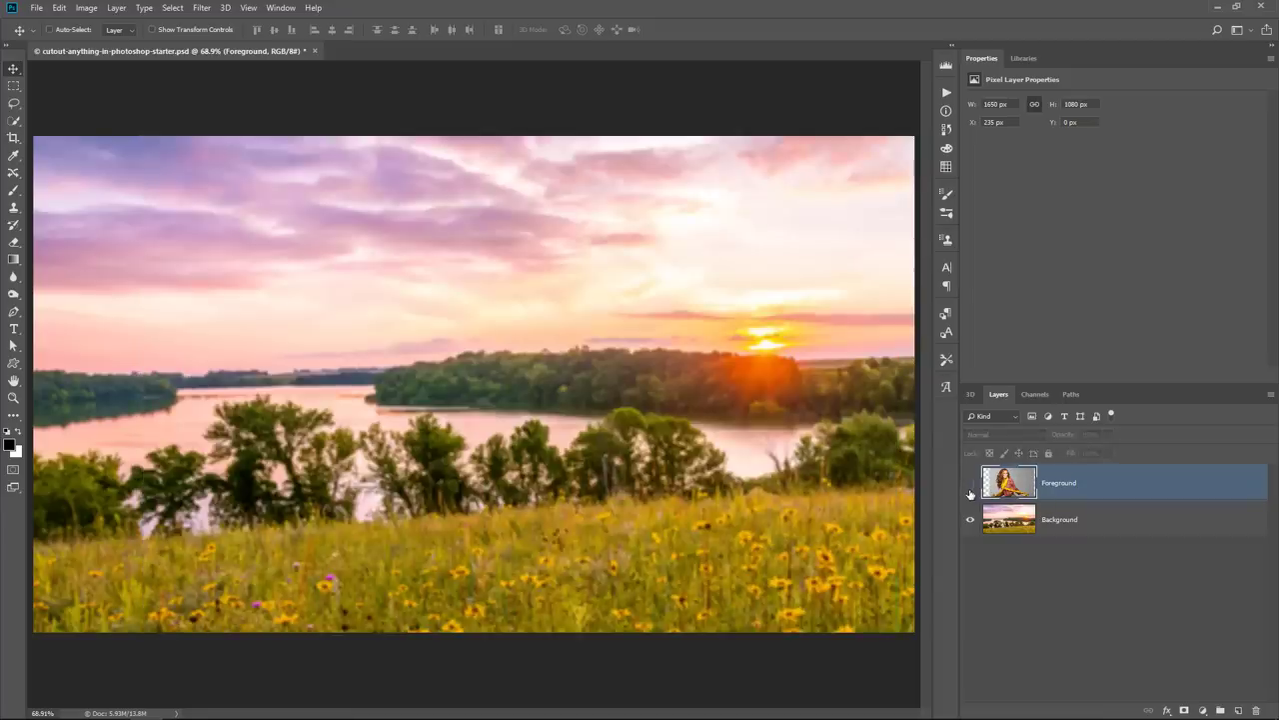
click(969, 486)
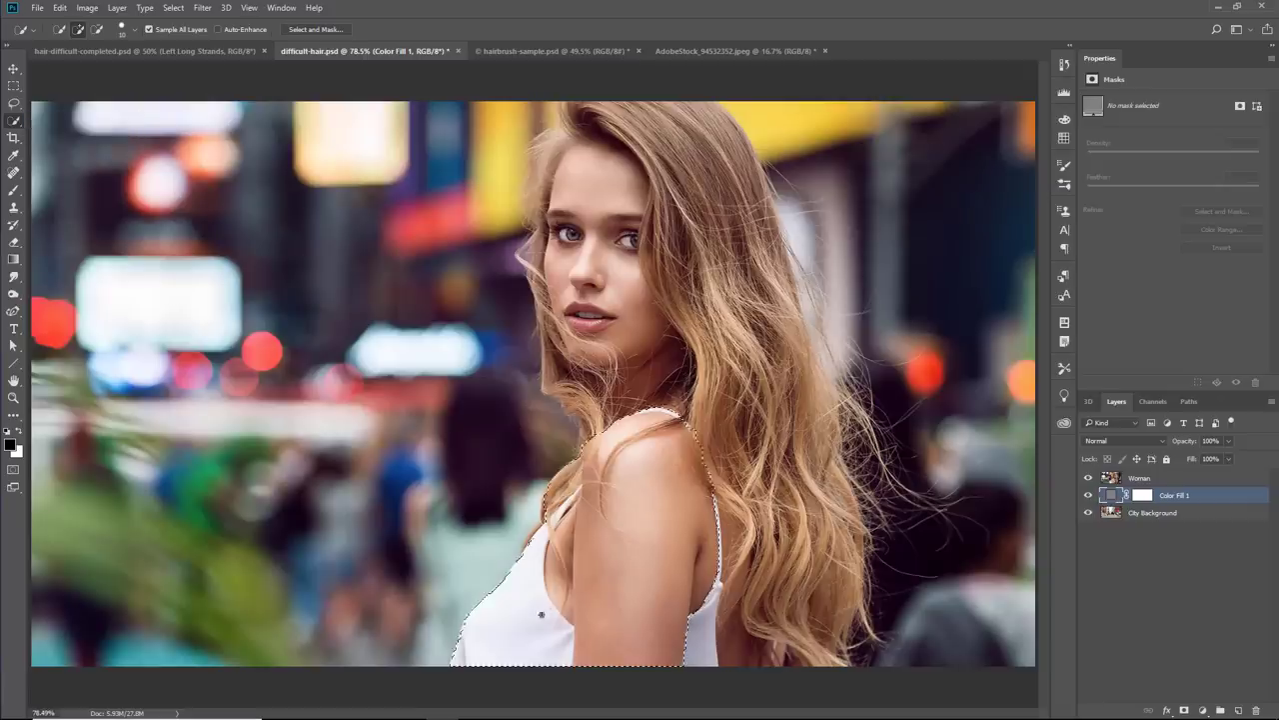
Extend the quick selection from the woman's white top over her shoulder, face and hair.
mouse_move(541, 614)
mouse_down()
mouse_move(841, 655)
mouse_move(791, 399)
mouse_move(720, 250)
mouse_move(721, 210)
mouse_move(619, 410)
mouse_up()
mouse_move(565, 350)
mouse_down()
mouse_move(585, 104)
mouse_move(543, 210)
mouse_up()
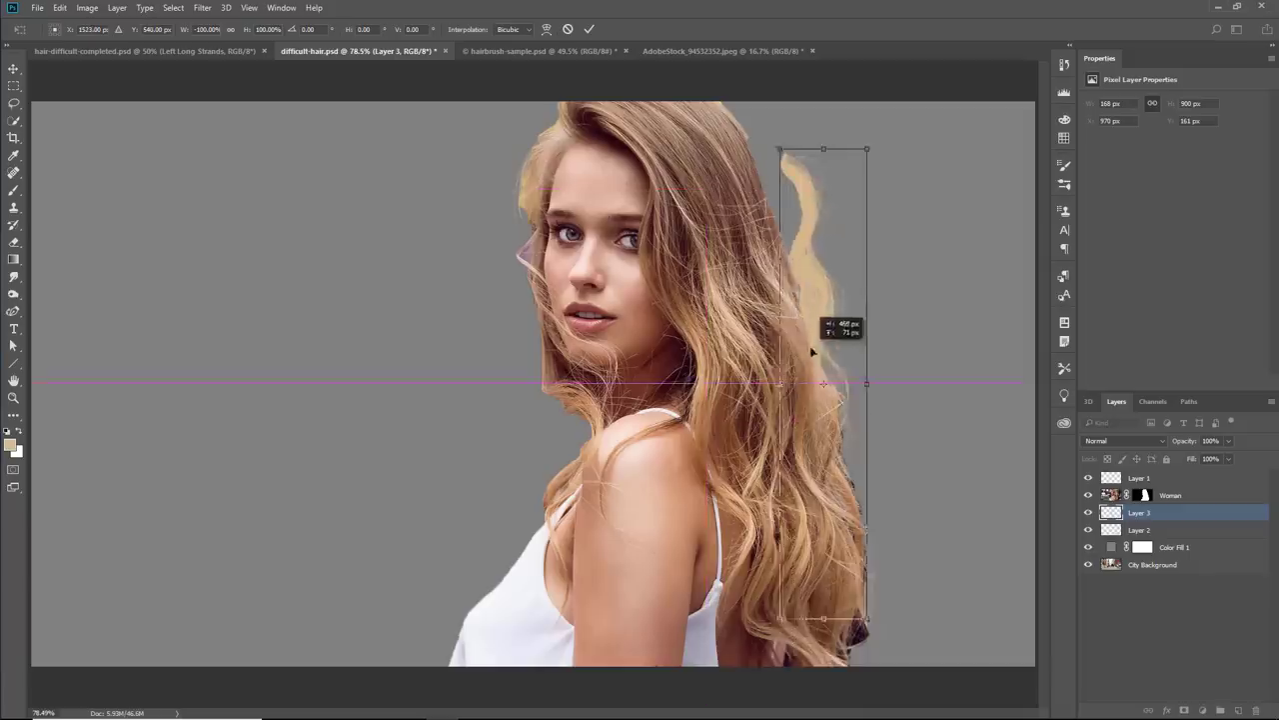
Place the flipped hair strand along the outer edge of the hair, and paint fine strands on Layer 1 with a sampled hair colour.
mouse_move(812, 352)
mouse_down()
mouse_move(885, 142)
mouse_move(808, 272)
mouse_up()
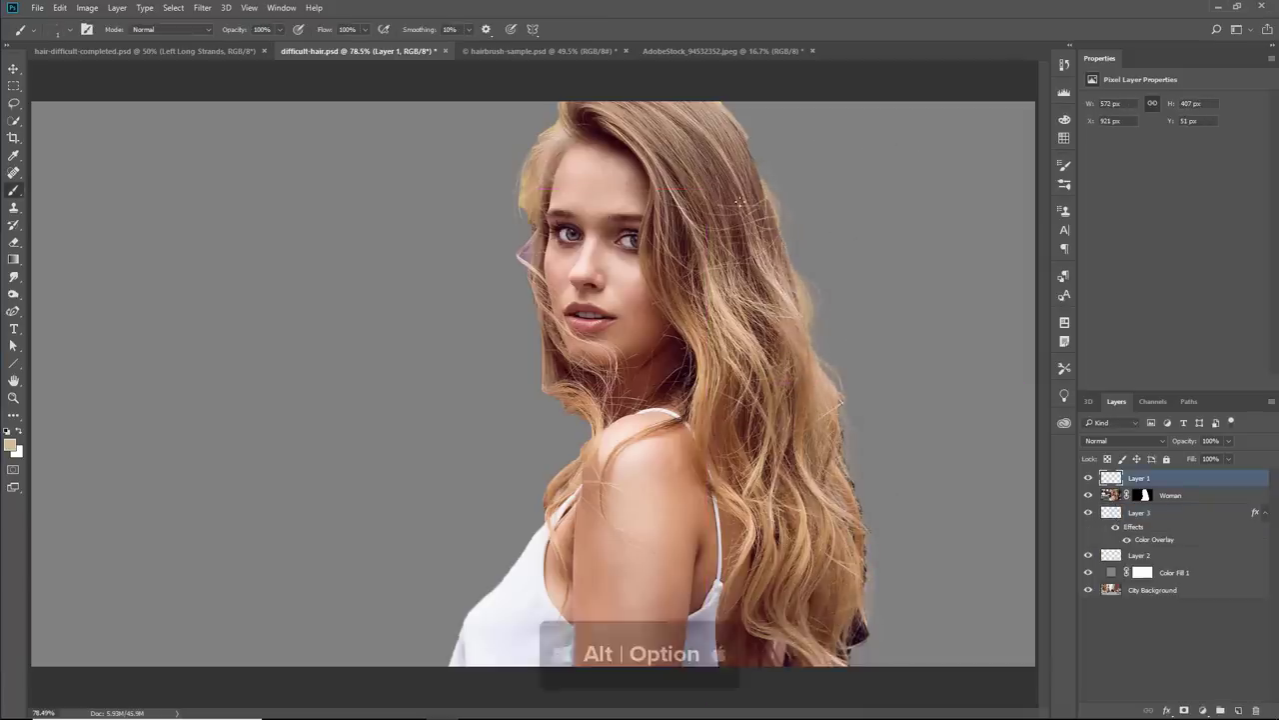
alt+click(728, 223)
mouse_move(799, 292)
mouse_down()
mouse_move(778, 267)
mouse_move(832, 404)
mouse_move(801, 417)
mouse_up()
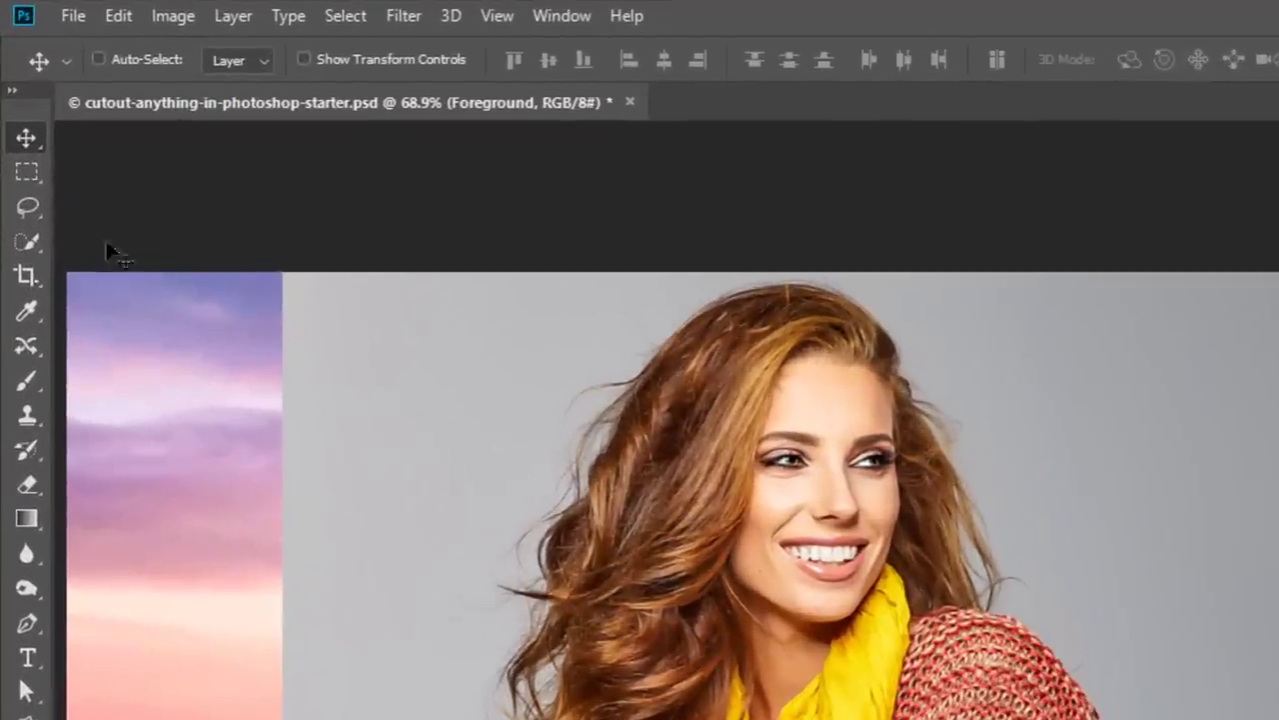
Select the woman on the Foreground layer with the Quick Selection tool, covering her hair, face, scarf and sweater.
click(14, 120)
drag(33, 237, 131, 243)
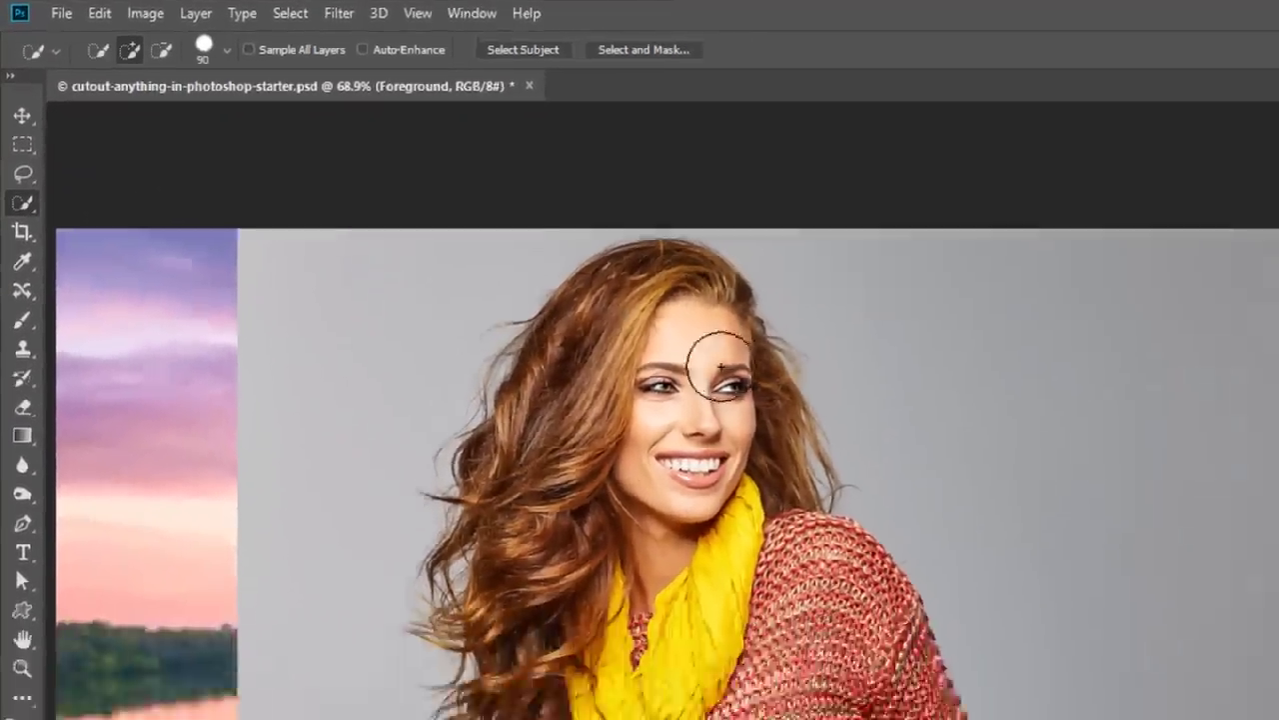
drag(819, 420, 690, 510)
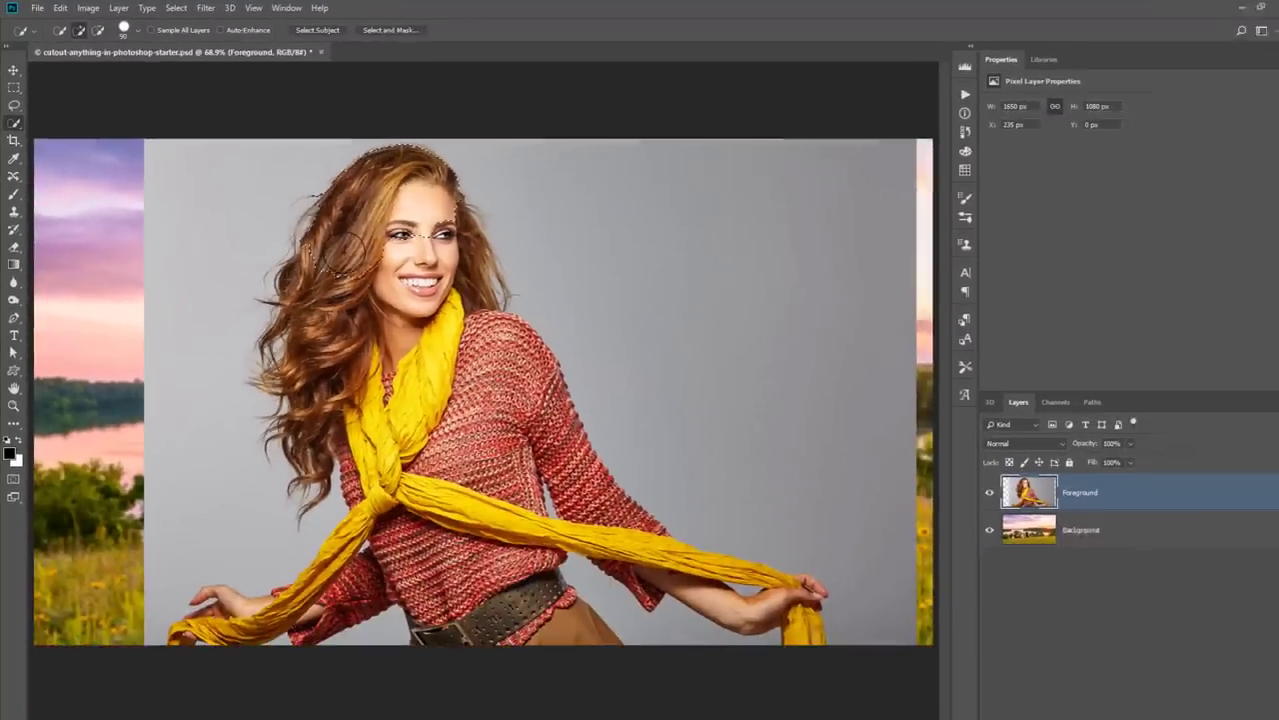
mouse_move(340, 255)
mouse_down()
mouse_move(415, 300)
mouse_move(457, 386)
mouse_move(493, 386)
mouse_move(403, 423)
mouse_move(379, 461)
mouse_move(450, 444)
mouse_up()
mouse_move(425, 250)
mouse_down()
mouse_move(440, 265)
mouse_move(410, 212)
mouse_up()
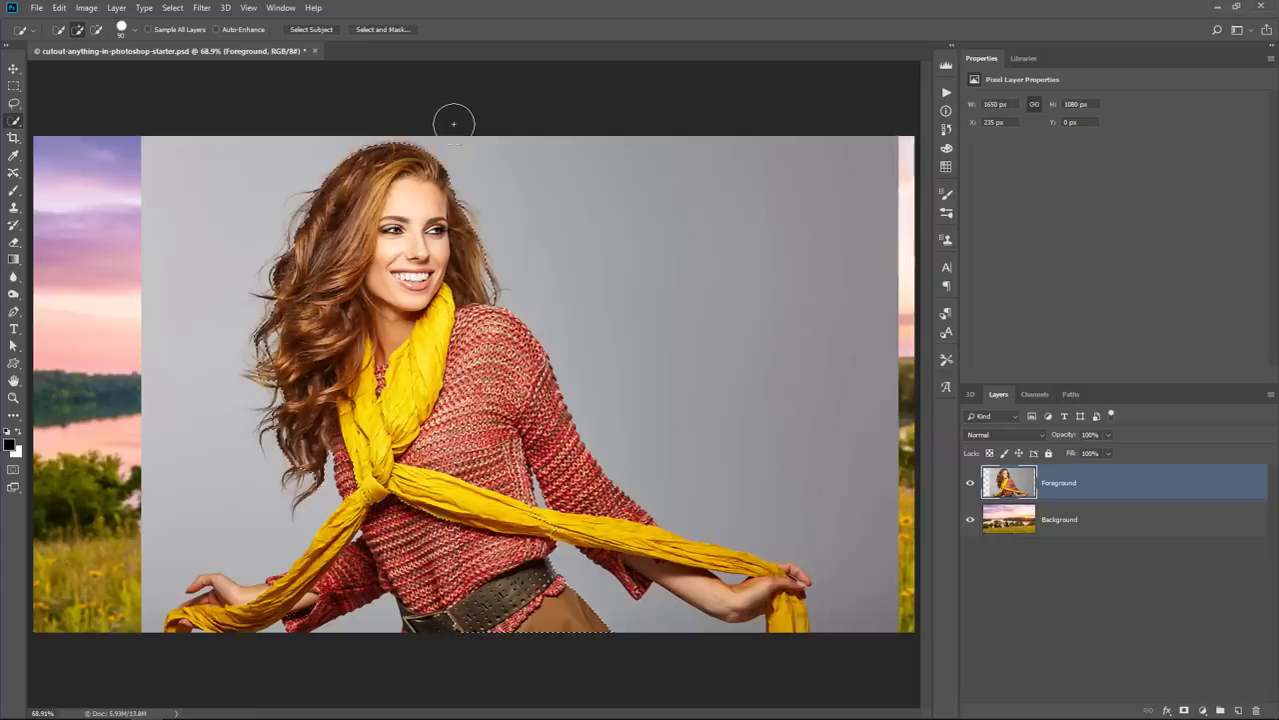
Open the legacy Refine Edge dialog on the woman's selection, cancel it without changes, and deselect.
key(ctrl+alt+r)
key(shift)
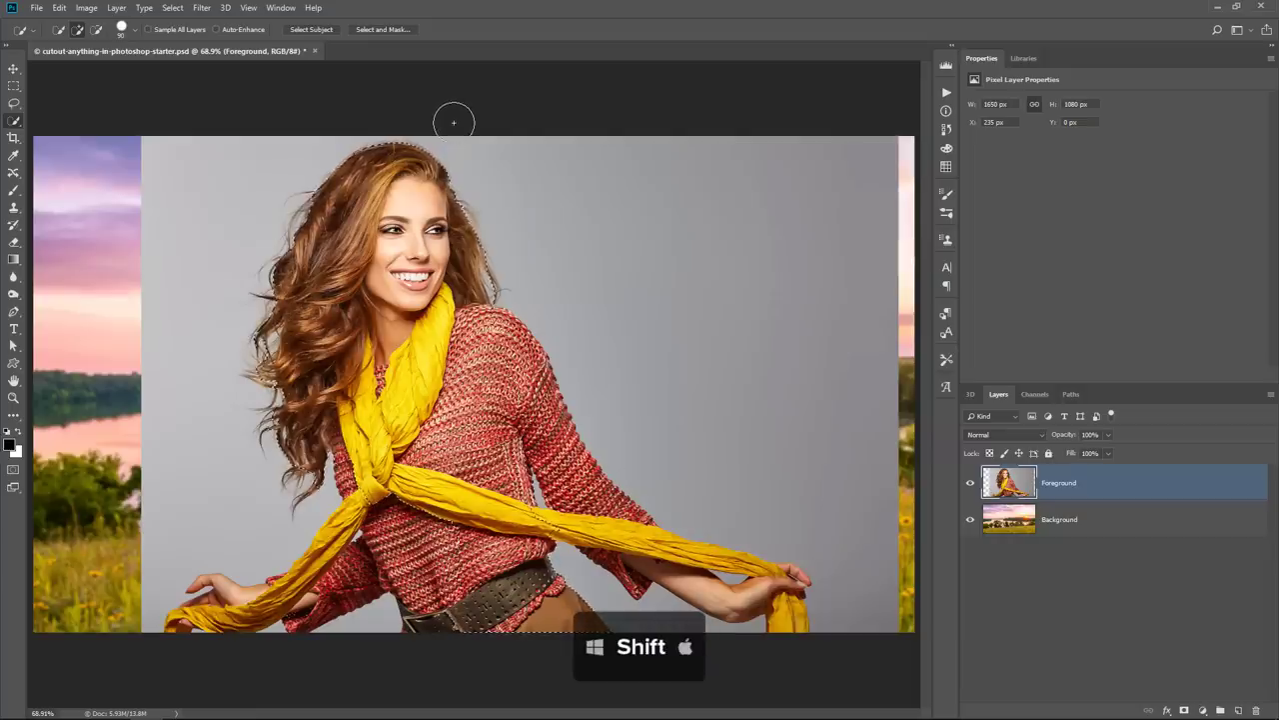
click(173, 8)
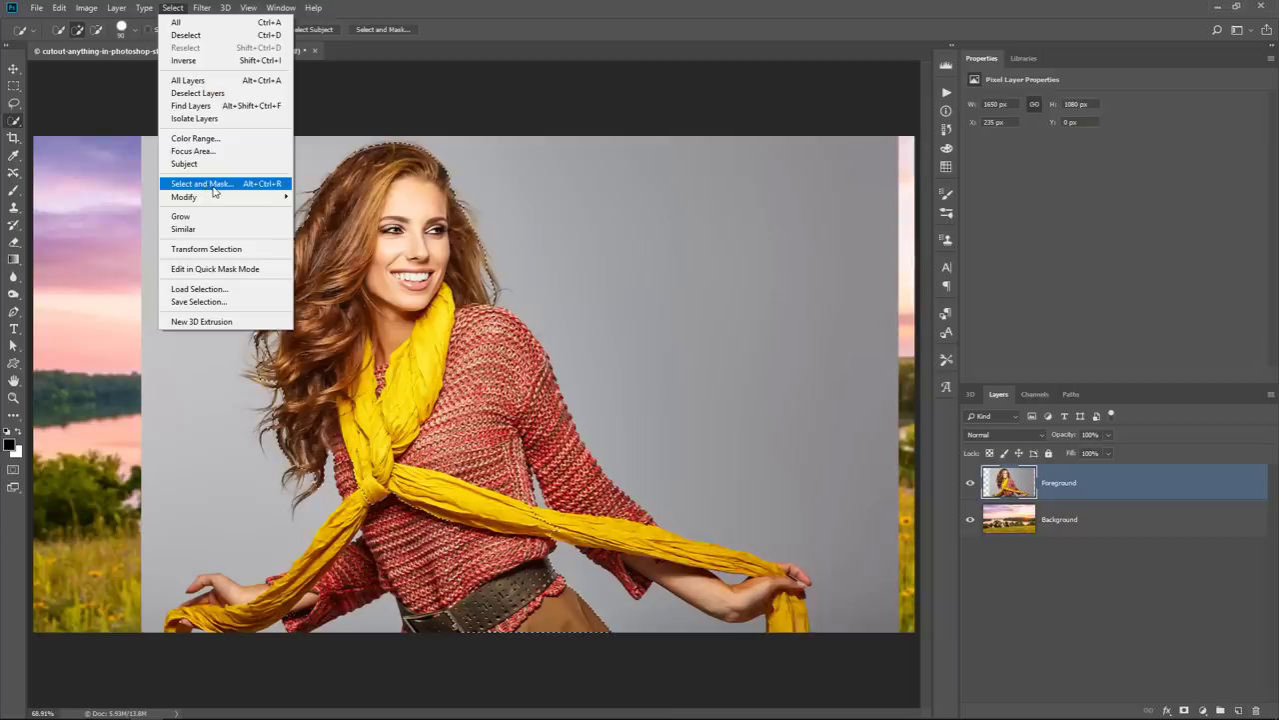
shift+click(213, 185)
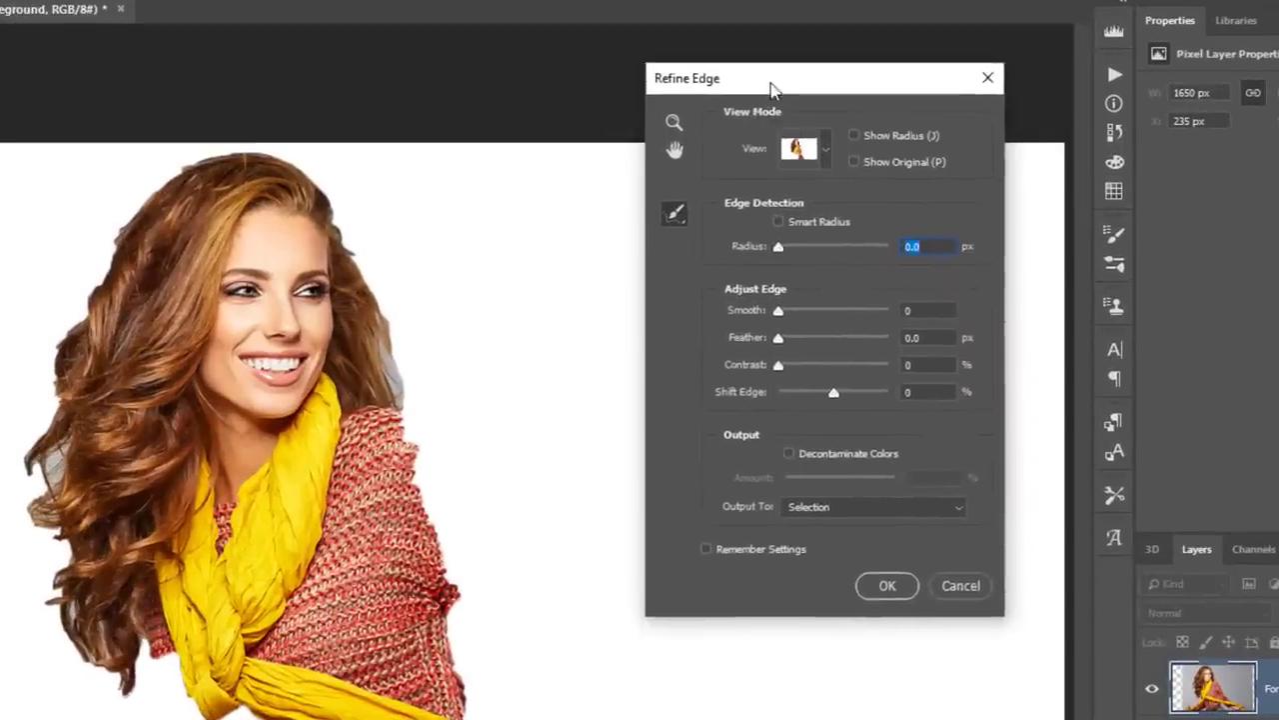
drag(769, 88, 780, 86)
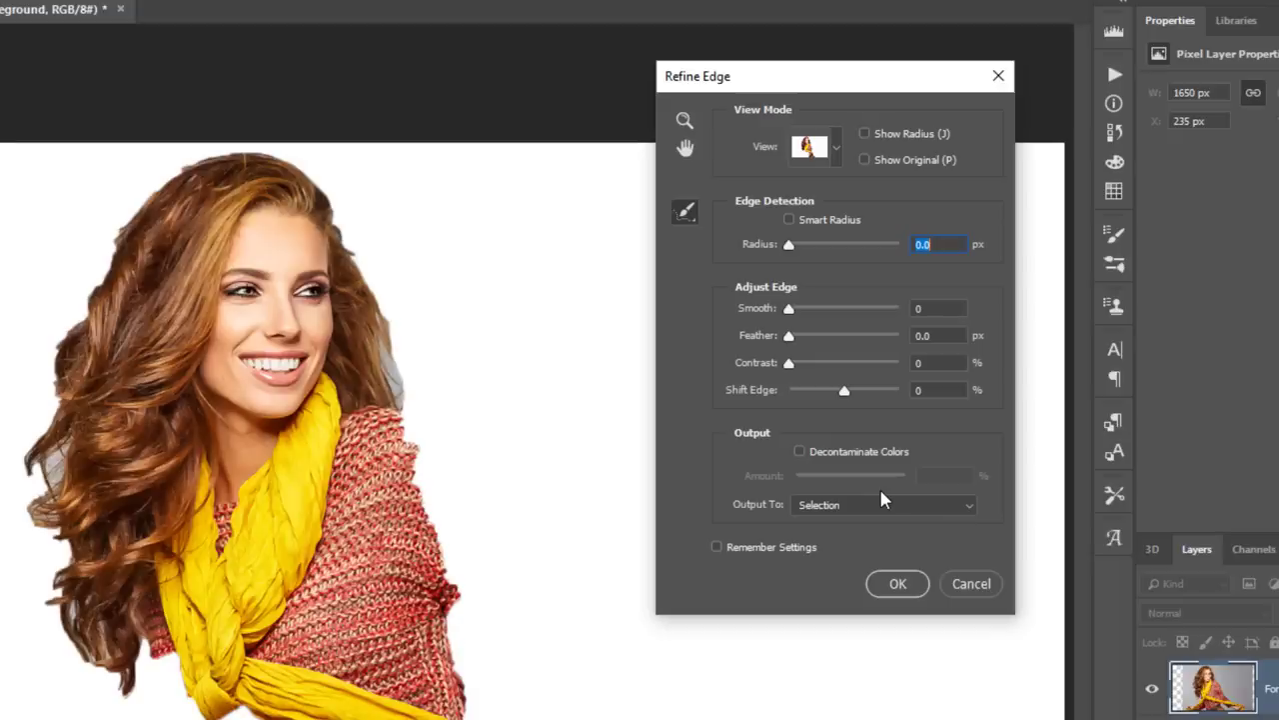
click(971, 585)
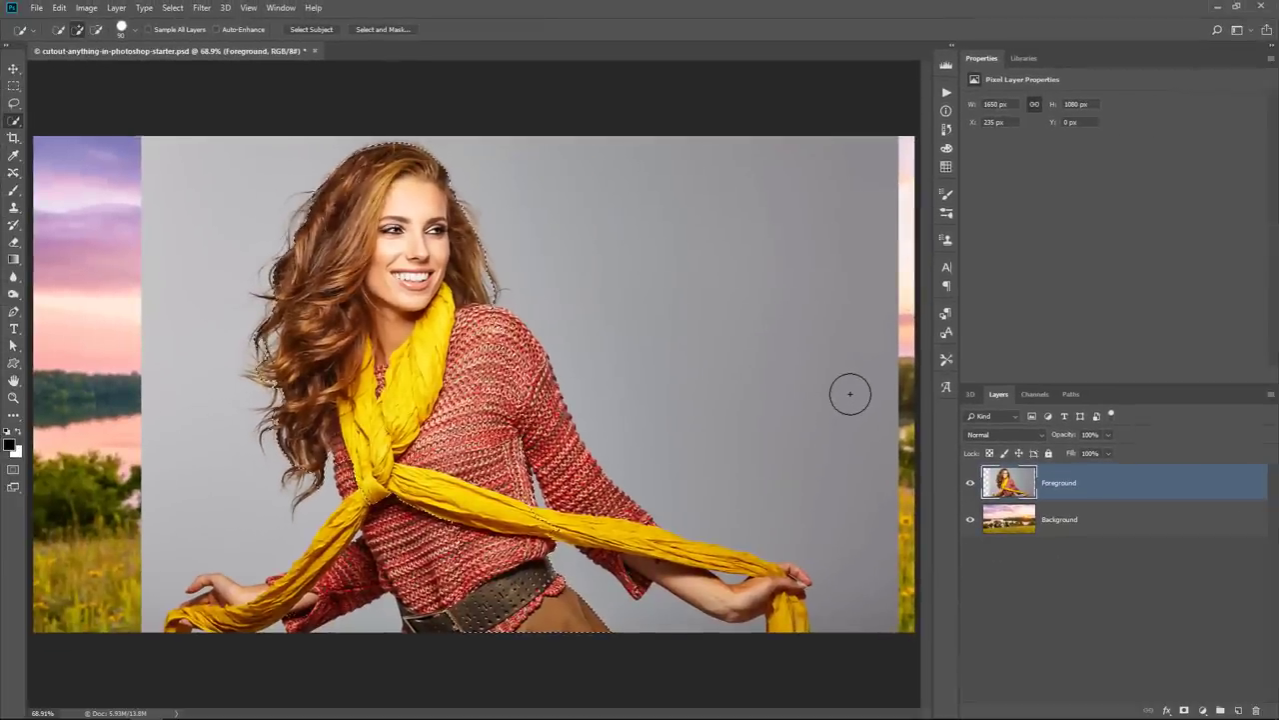
key(ctrl+d)
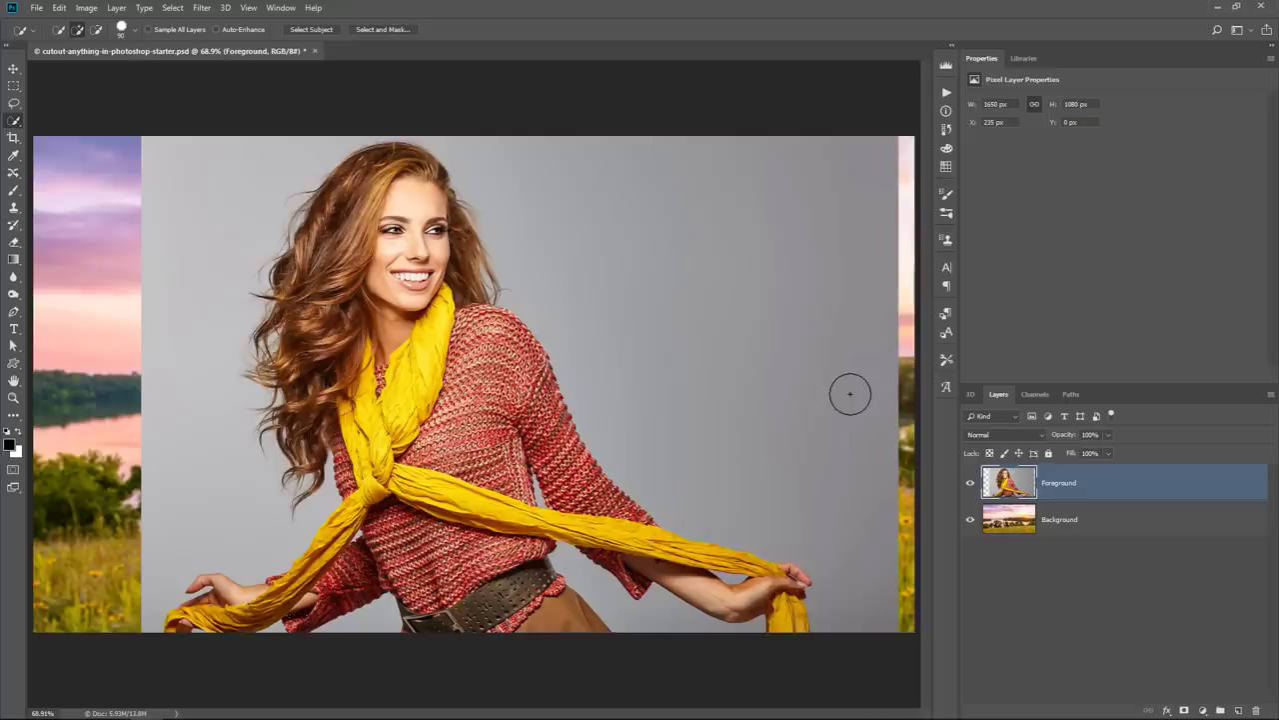
Activate the Quick Selection tool, enter the Select and Mask workspace, and review the view modes while keeping Onion Skin.
right_click(14, 122)
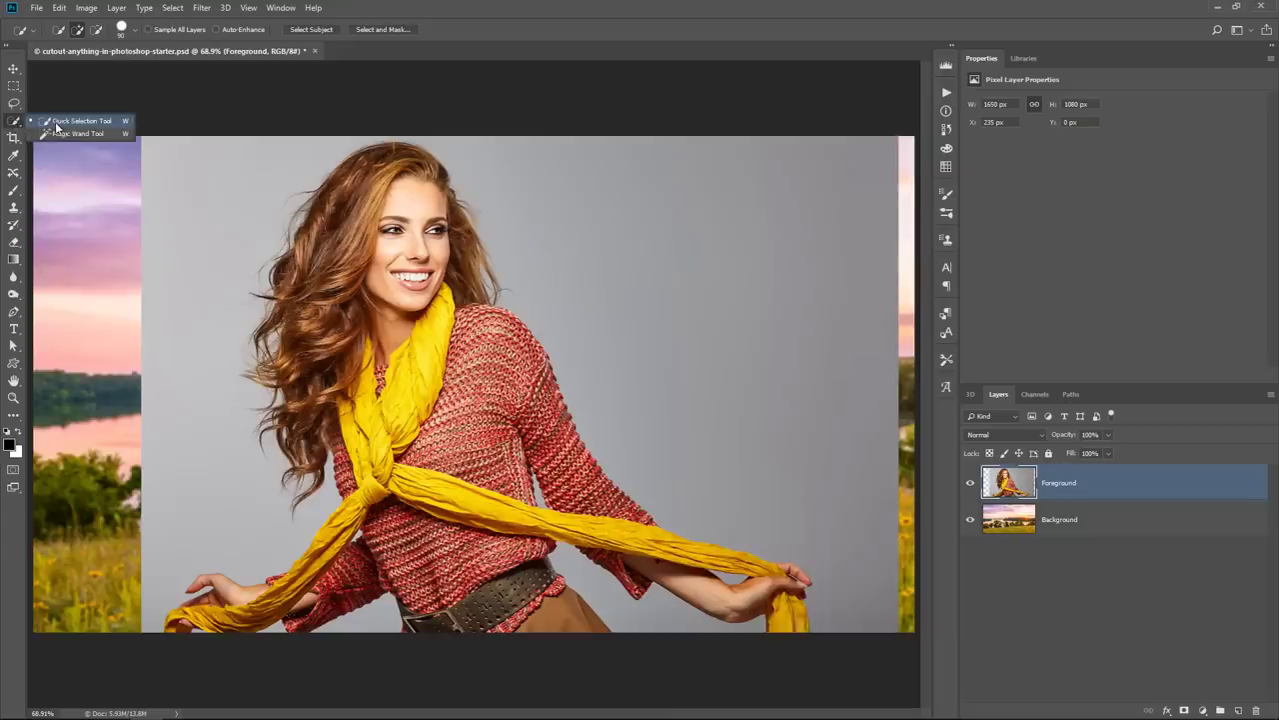
click(52, 124)
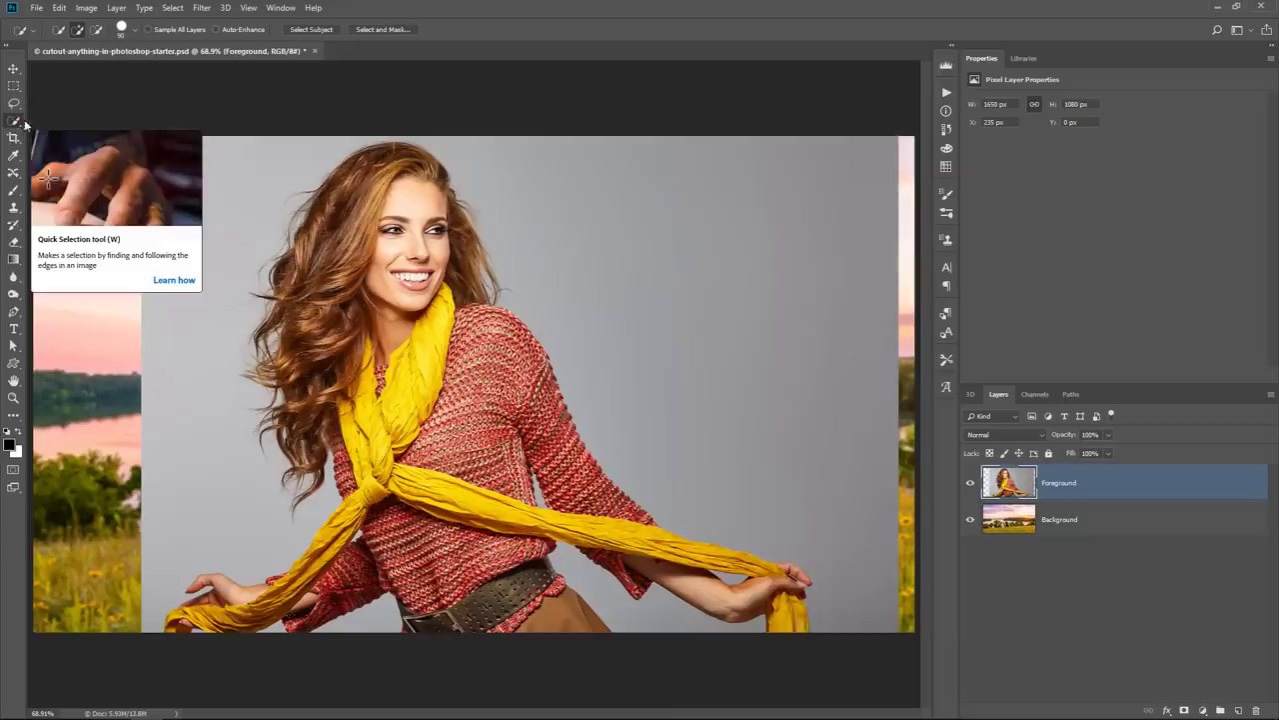
click(388, 30)
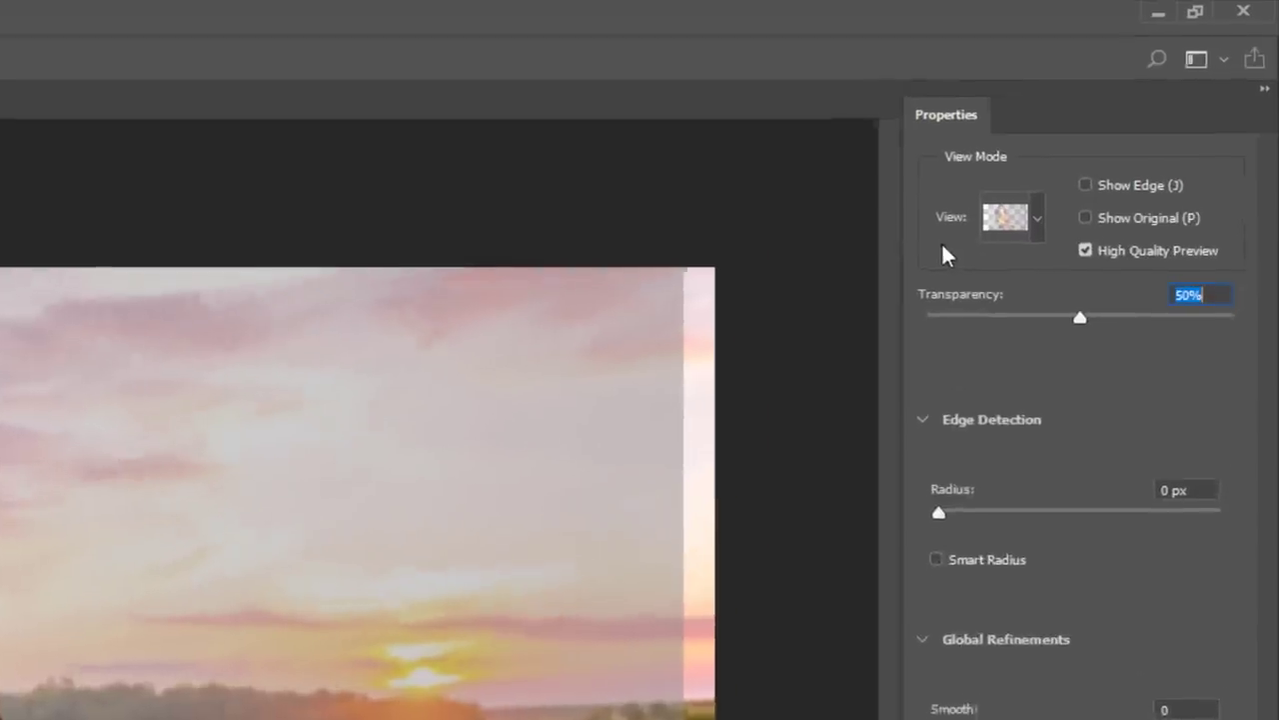
click(1037, 228)
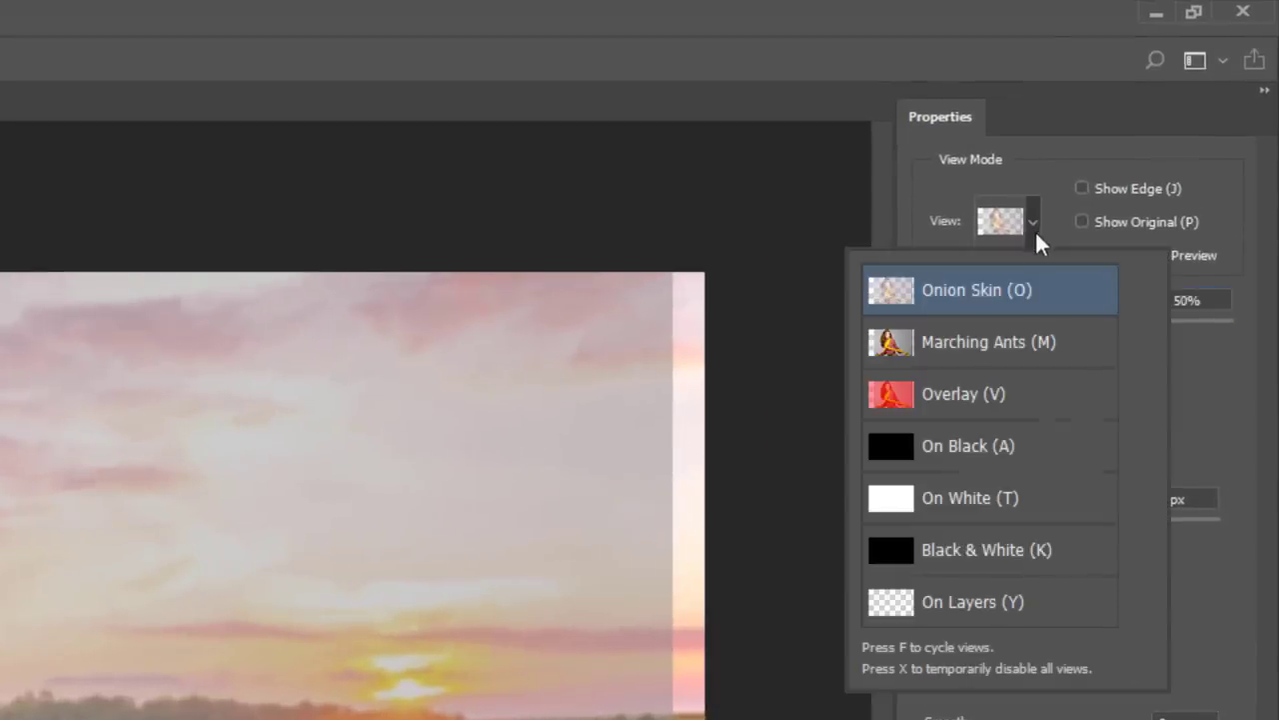
click(933, 184)
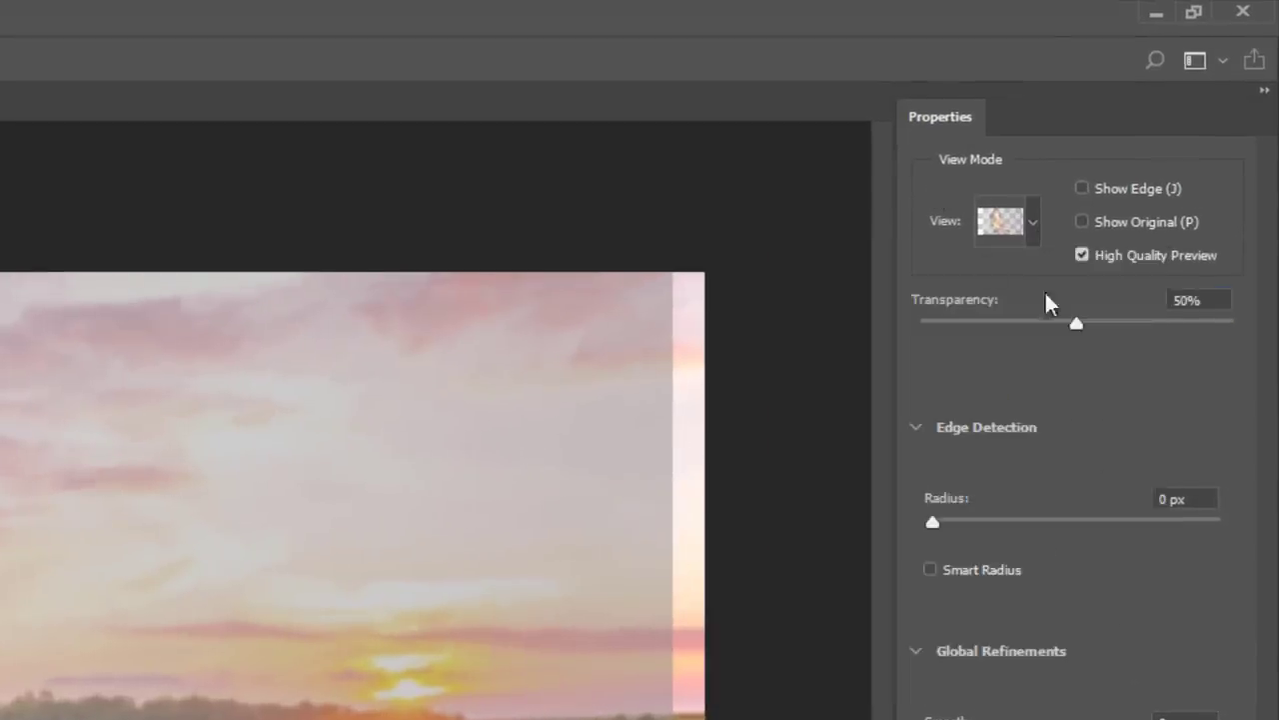
Preview the Onion Skin transparency at 100% and at 0%, and set it to 50%.
drag(1072, 322, 936, 325)
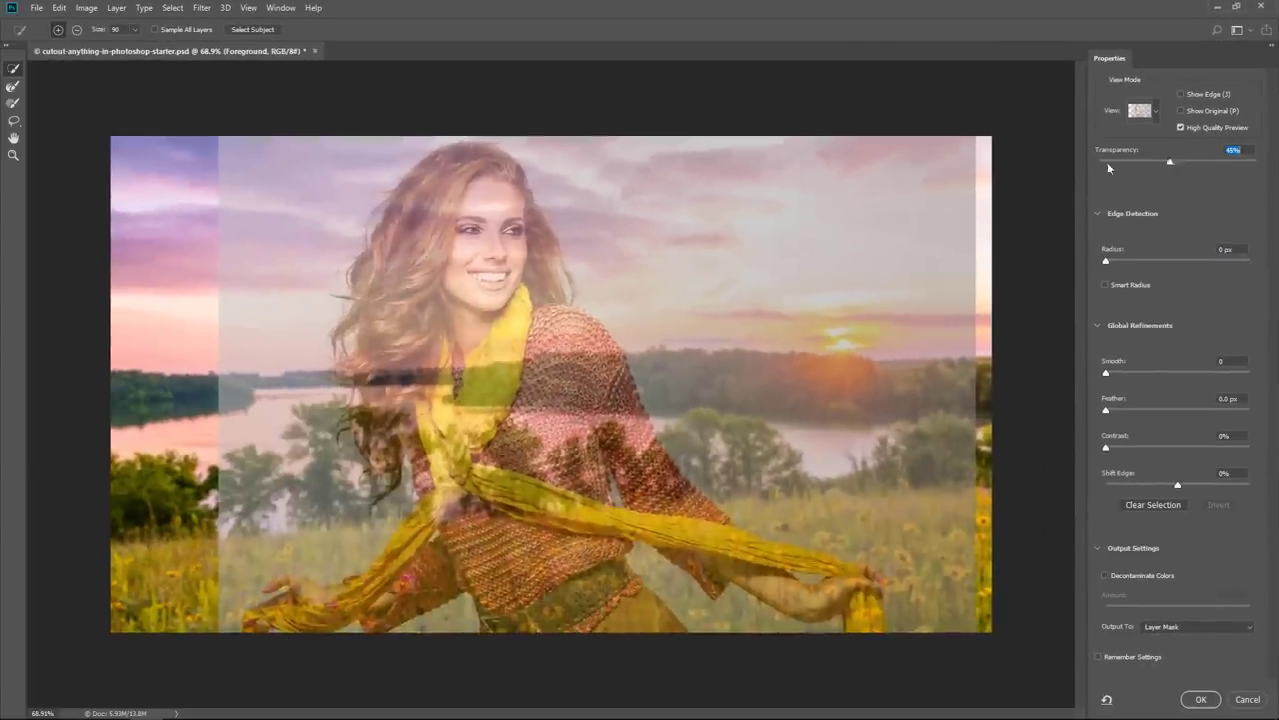
drag(1108, 164, 1273, 177)
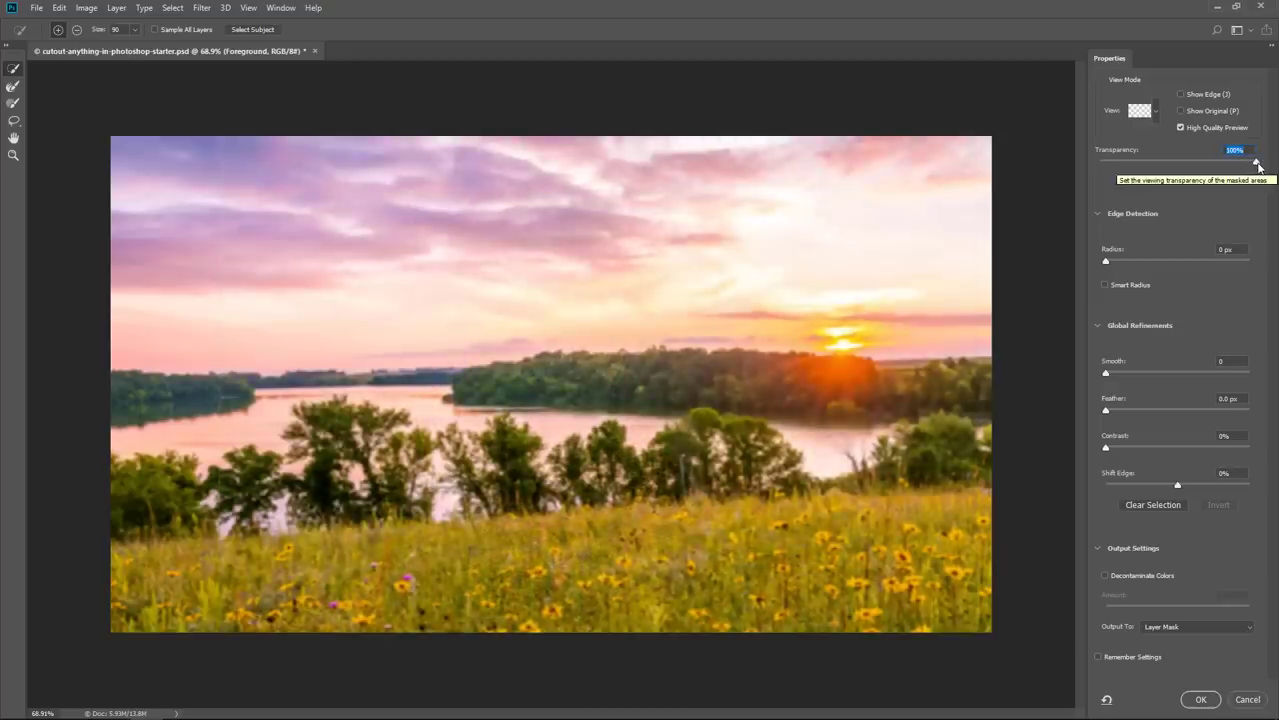
drag(1258, 166, 1047, 174)
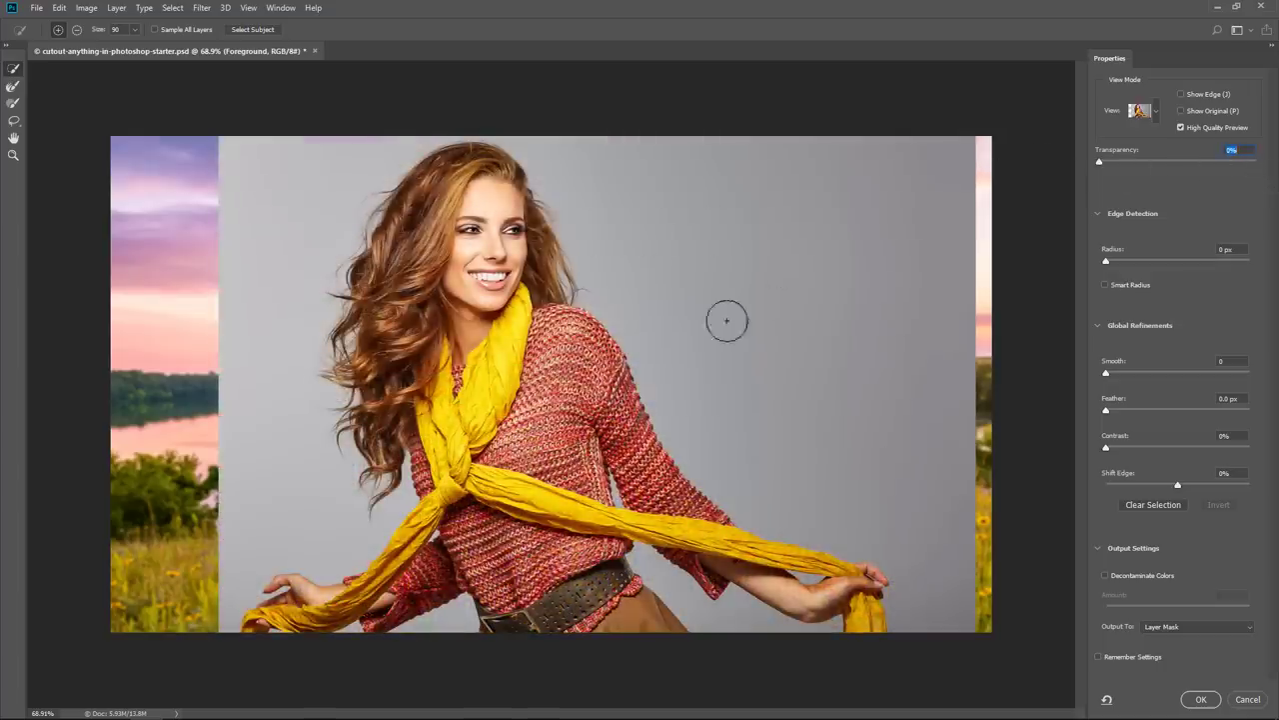
click(1219, 156)
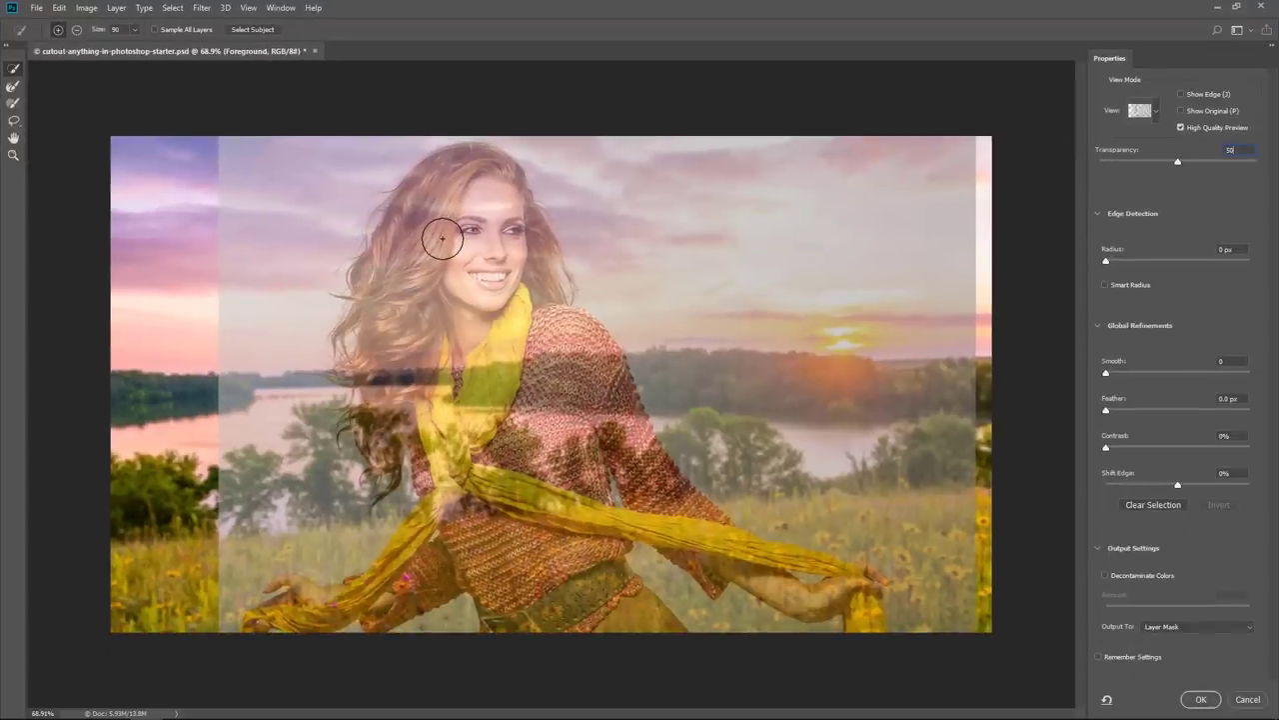
Replace the Quick Selection stroke over the hair with an automatic Select Subject selection and set the Onion Skin transparency to 100%.
mouse_move(423, 220)
mouse_down()
mouse_move(477, 231)
mouse_move(520, 530)
mouse_move(560, 590)
mouse_move(519, 574)
mouse_move(537, 370)
mouse_move(443, 372)
mouse_move(439, 280)
mouse_move(440, 295)
mouse_up()
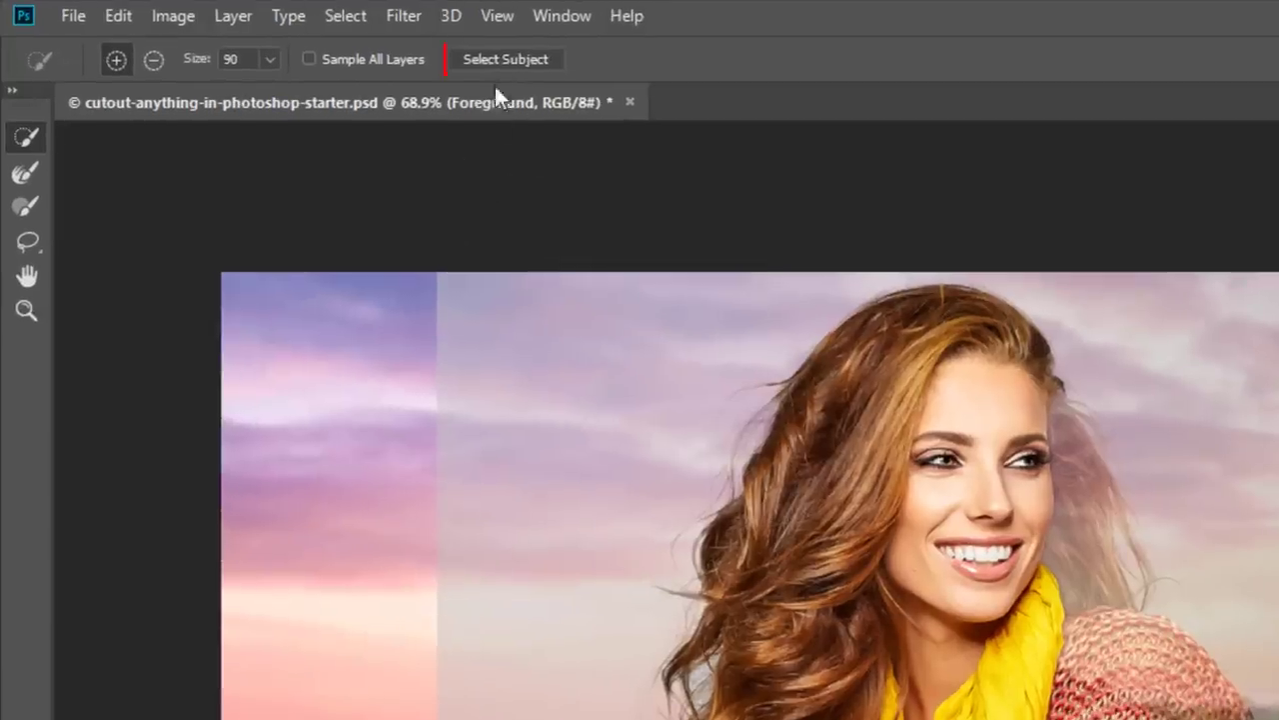
click(506, 66)
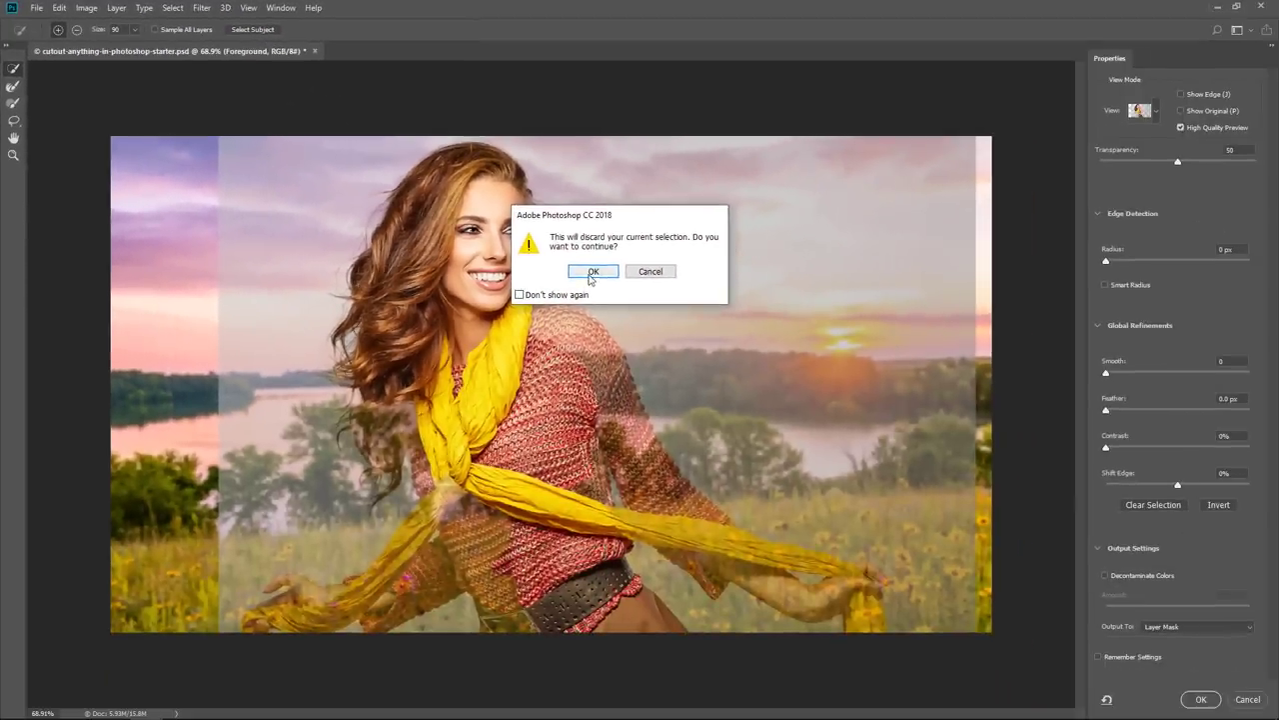
click(591, 272)
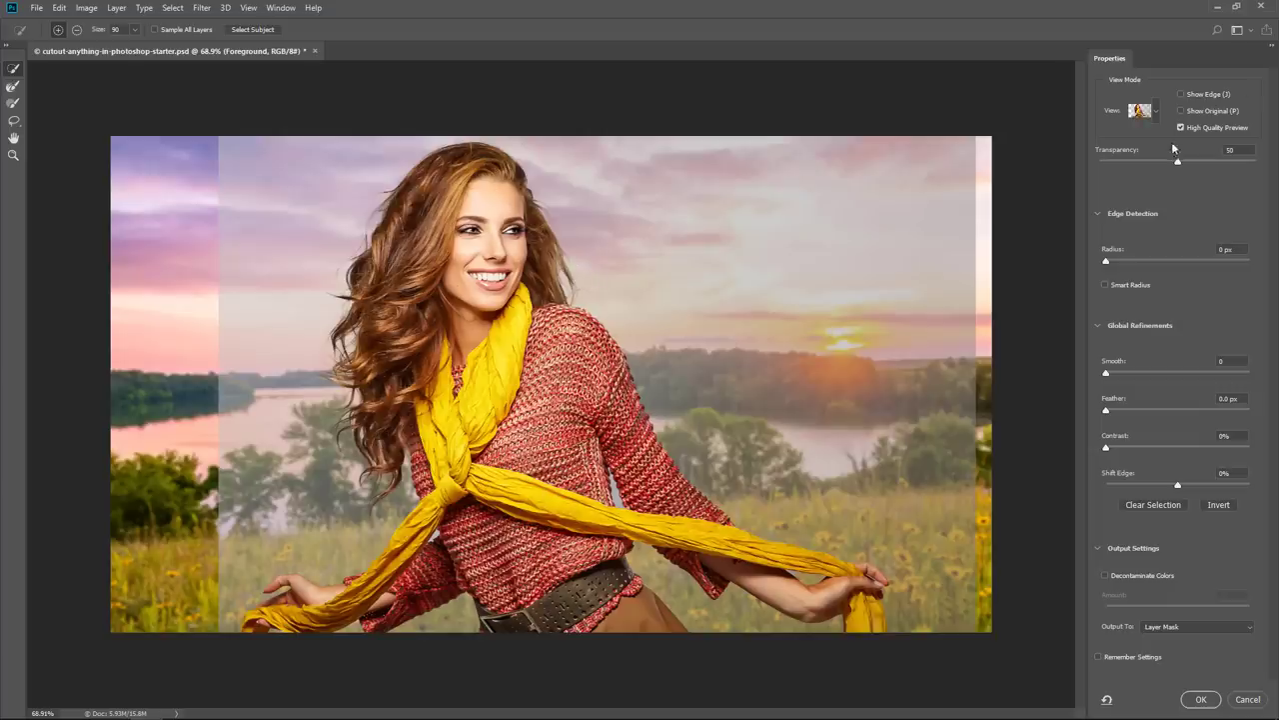
drag(1176, 162, 1266, 172)
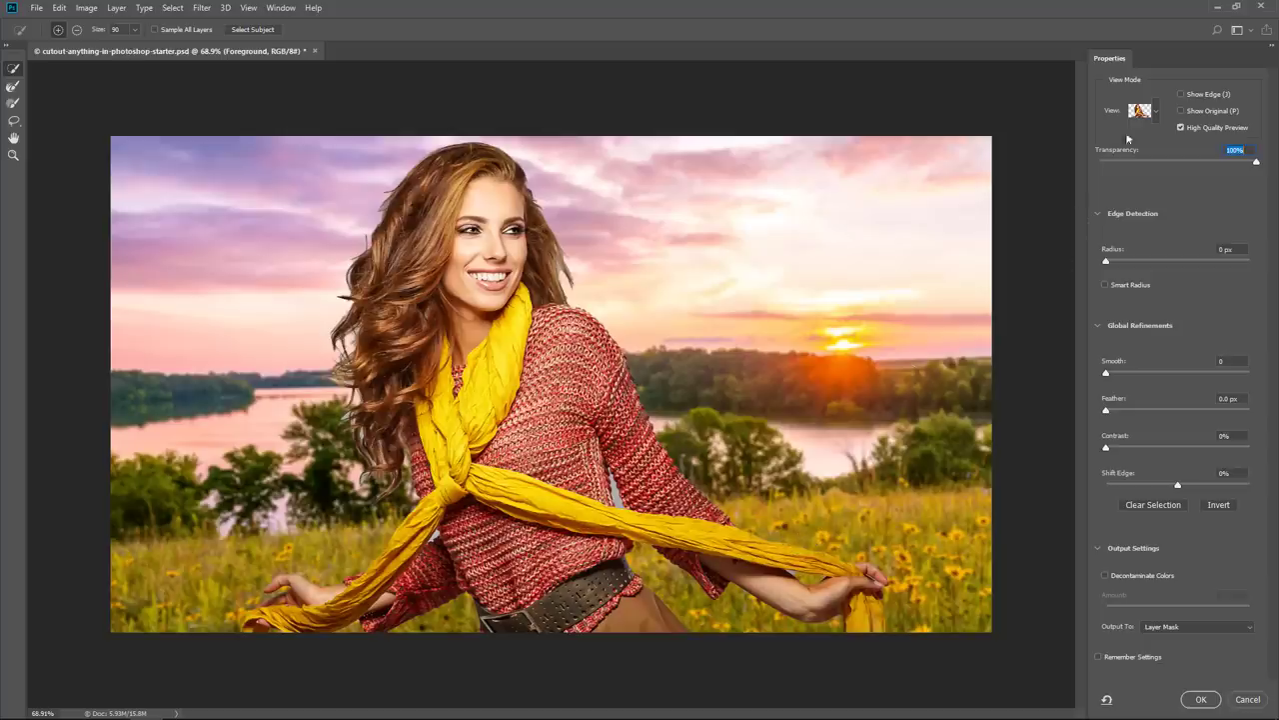
Switch the view mode to Overlay with the dark gray color 202020 at 100% opacity.
click(1155, 115)
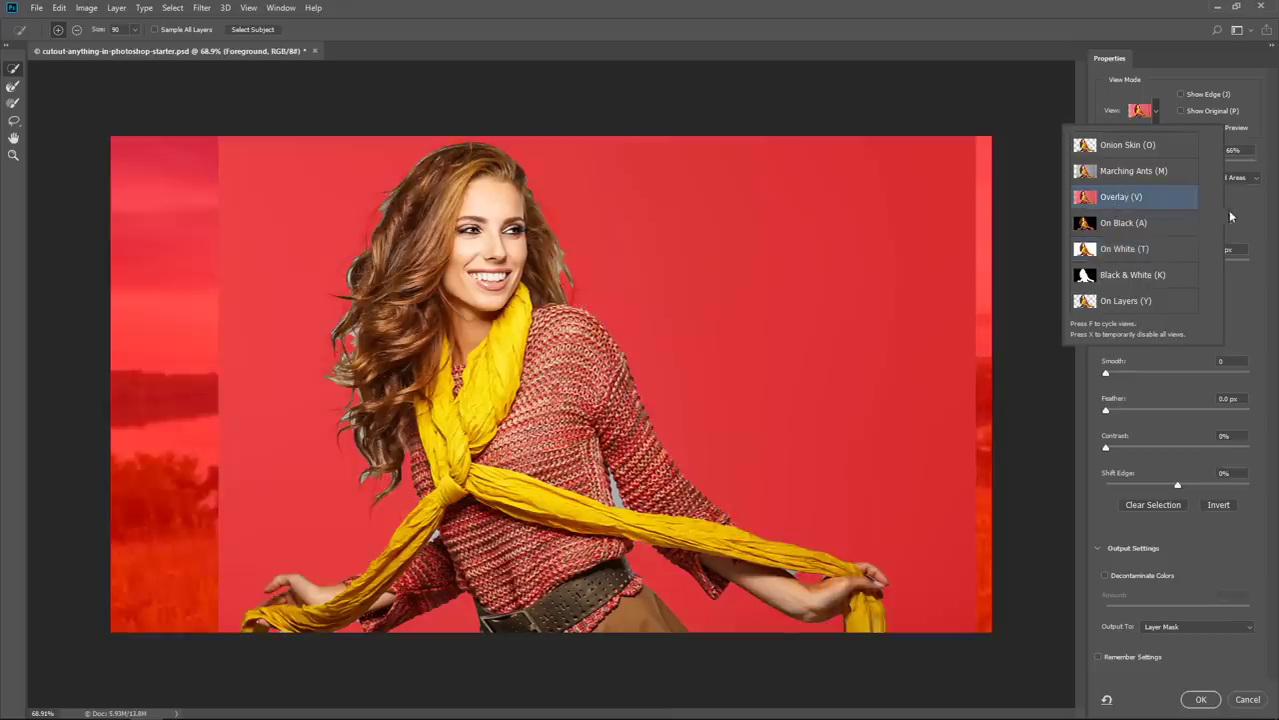
click(1121, 199)
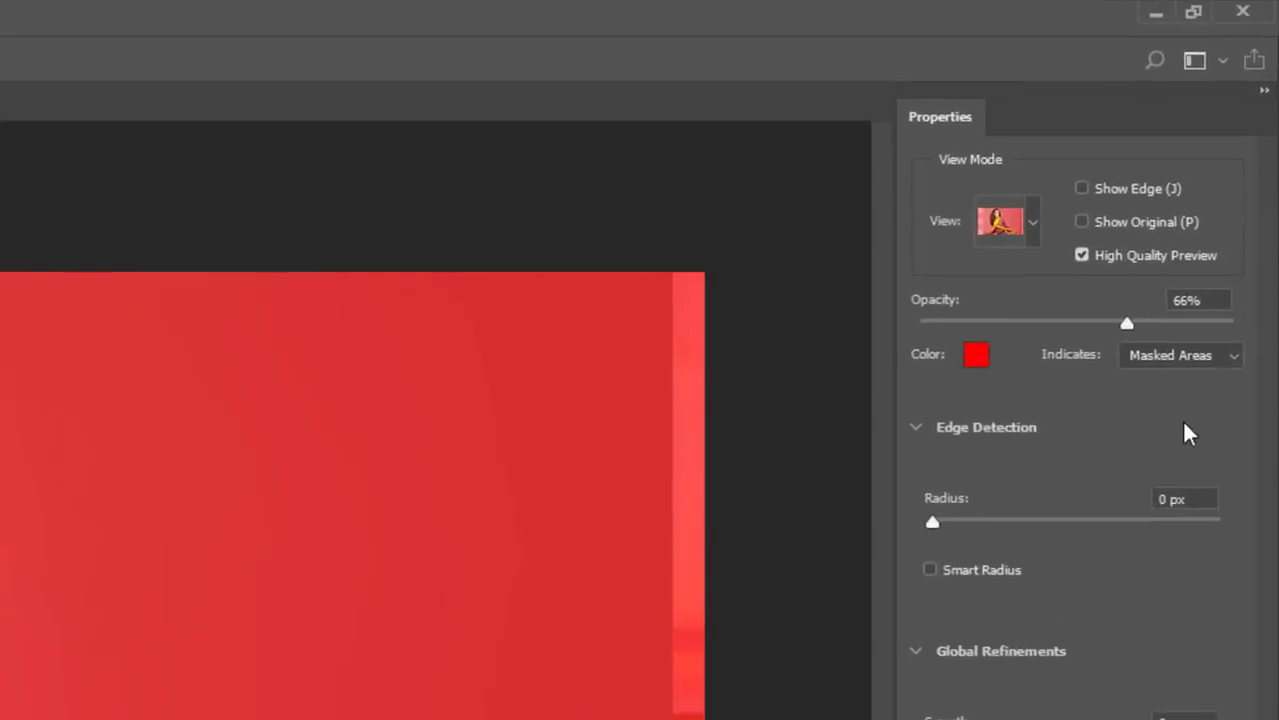
click(978, 358)
click(924, 423)
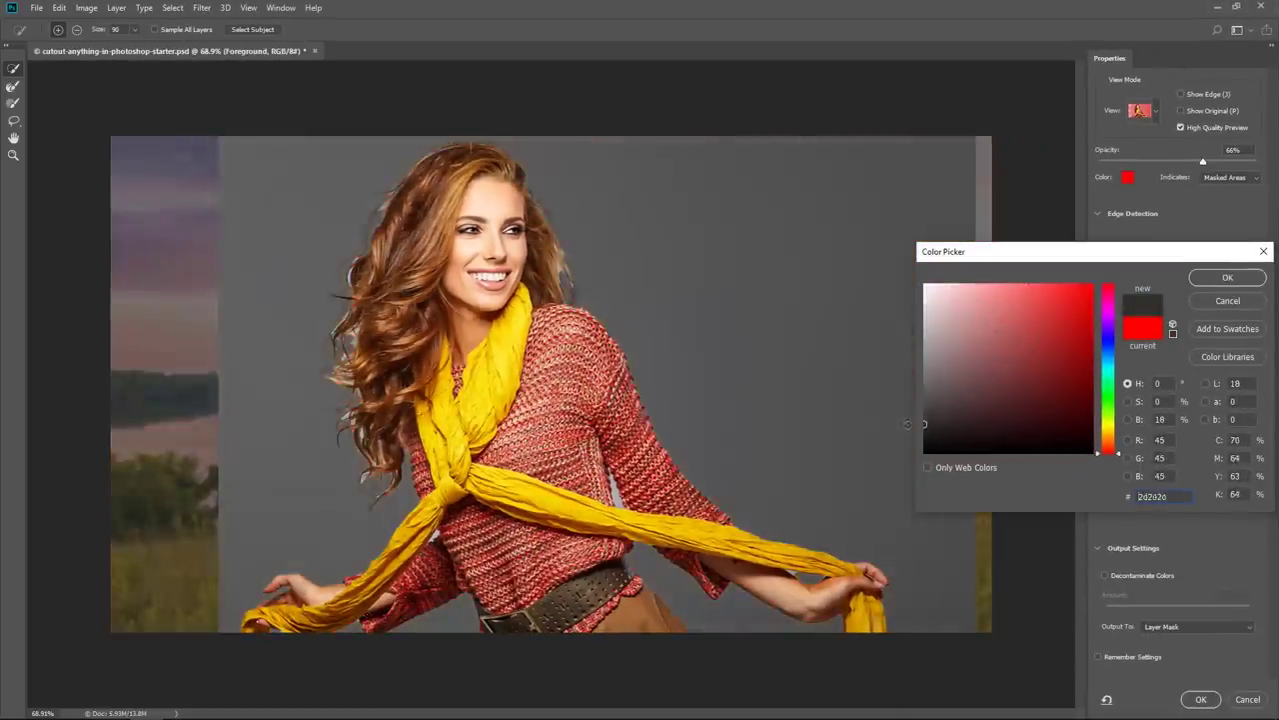
drag(908, 424, 913, 432)
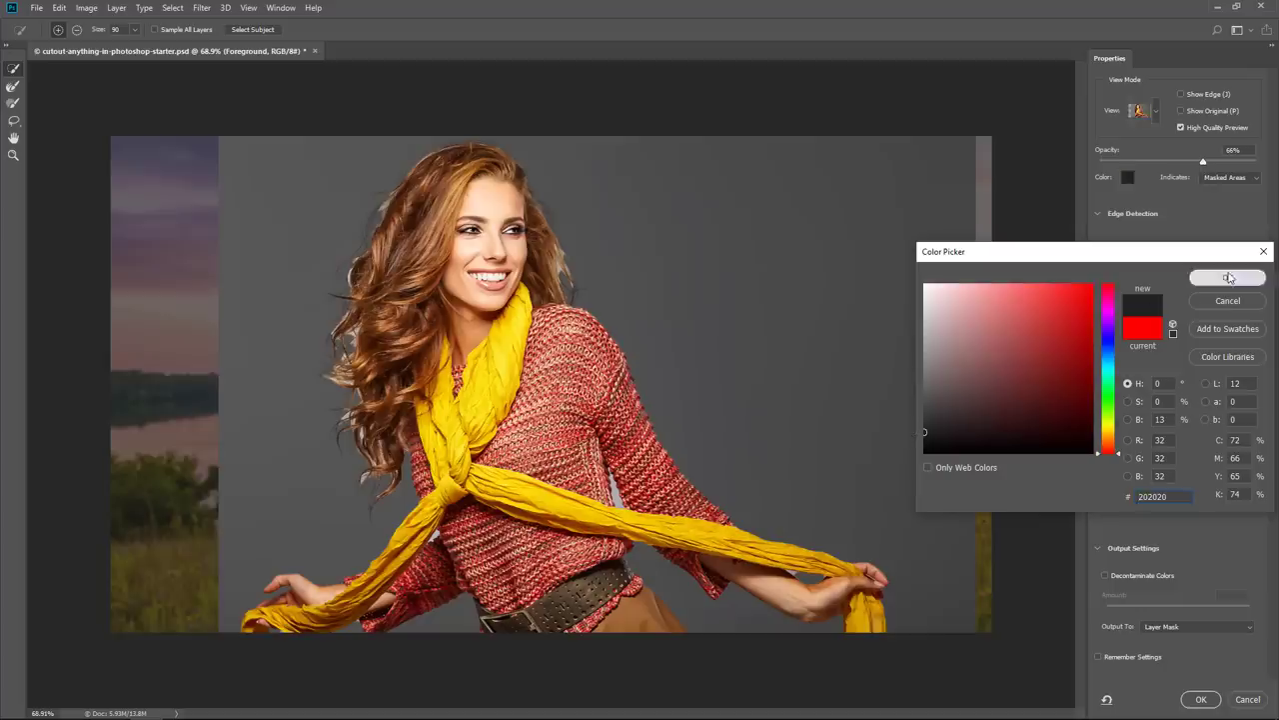
click(1222, 279)
click(1203, 164)
text(100)
key(Return)
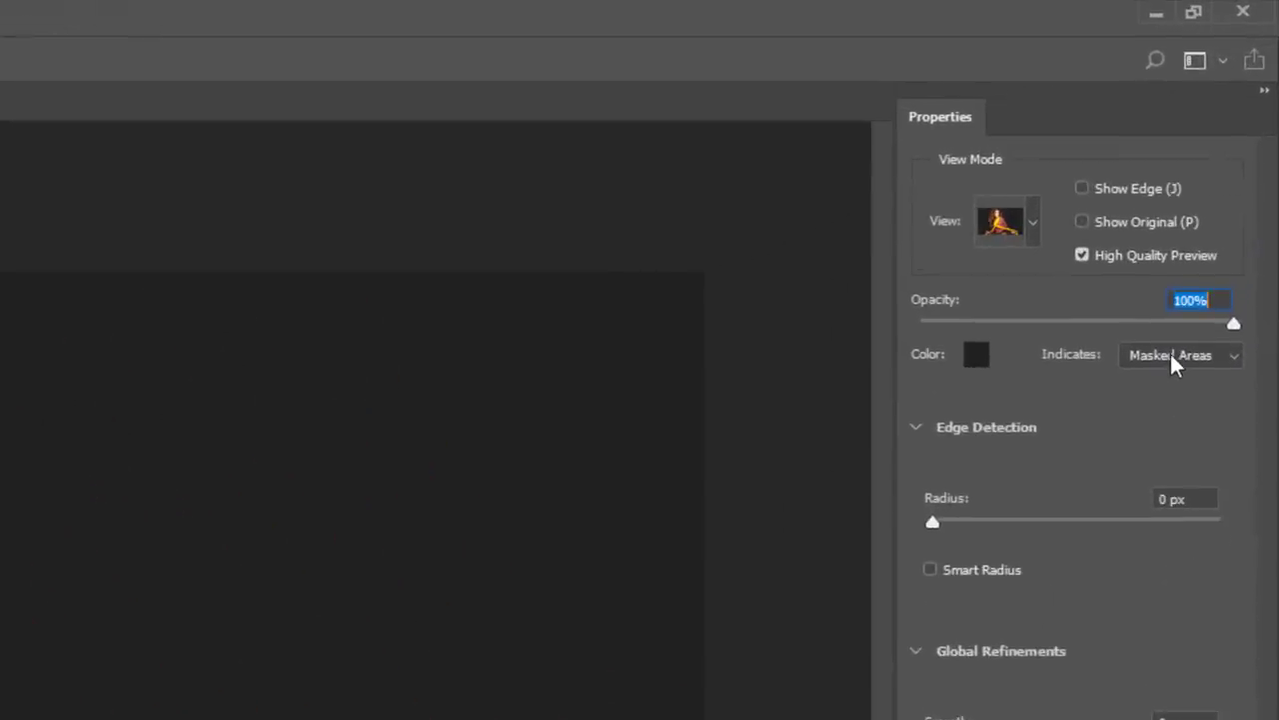
Preview the overlay on the Selected Areas and return it to indicating the Masked Areas.
click(1174, 359)
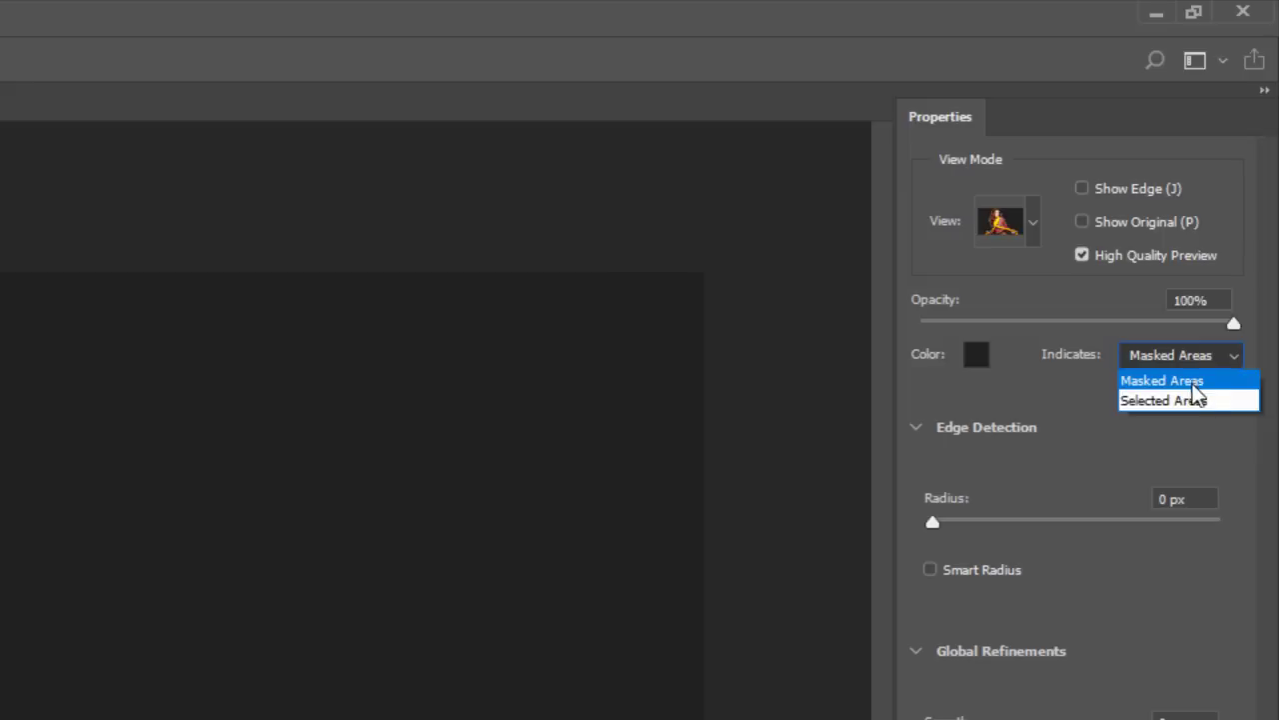
click(1194, 402)
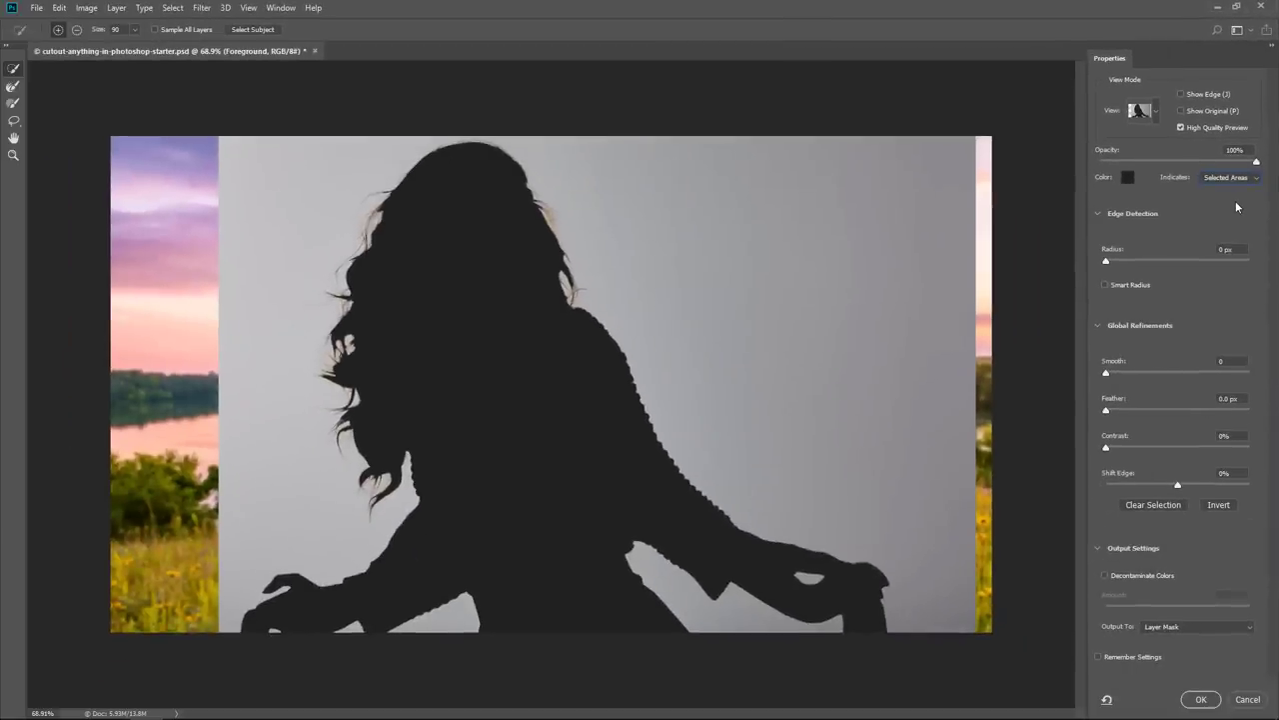
click(1226, 178)
click(1207, 190)
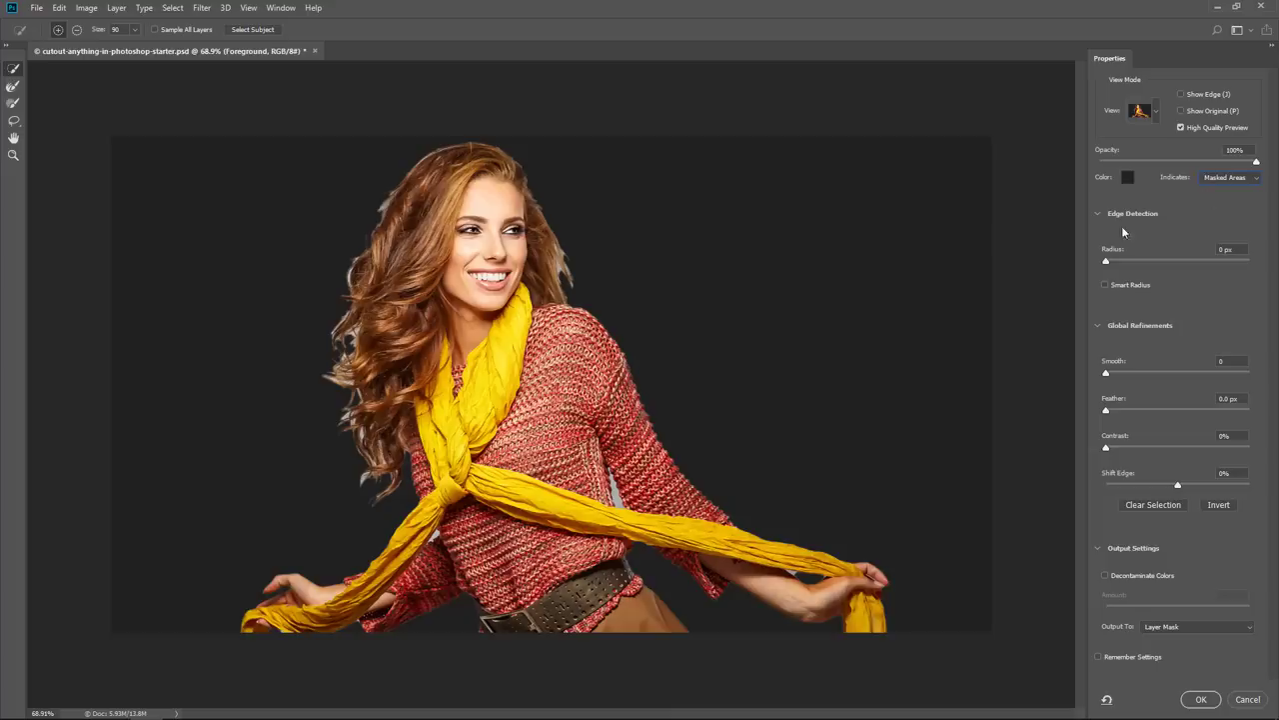
Subtract the gray gap between the sweater's torso and the sleeve above the scarf, using Quick Selection at brush size 16.
click(14, 155)
click(652, 505)
click(652, 505)
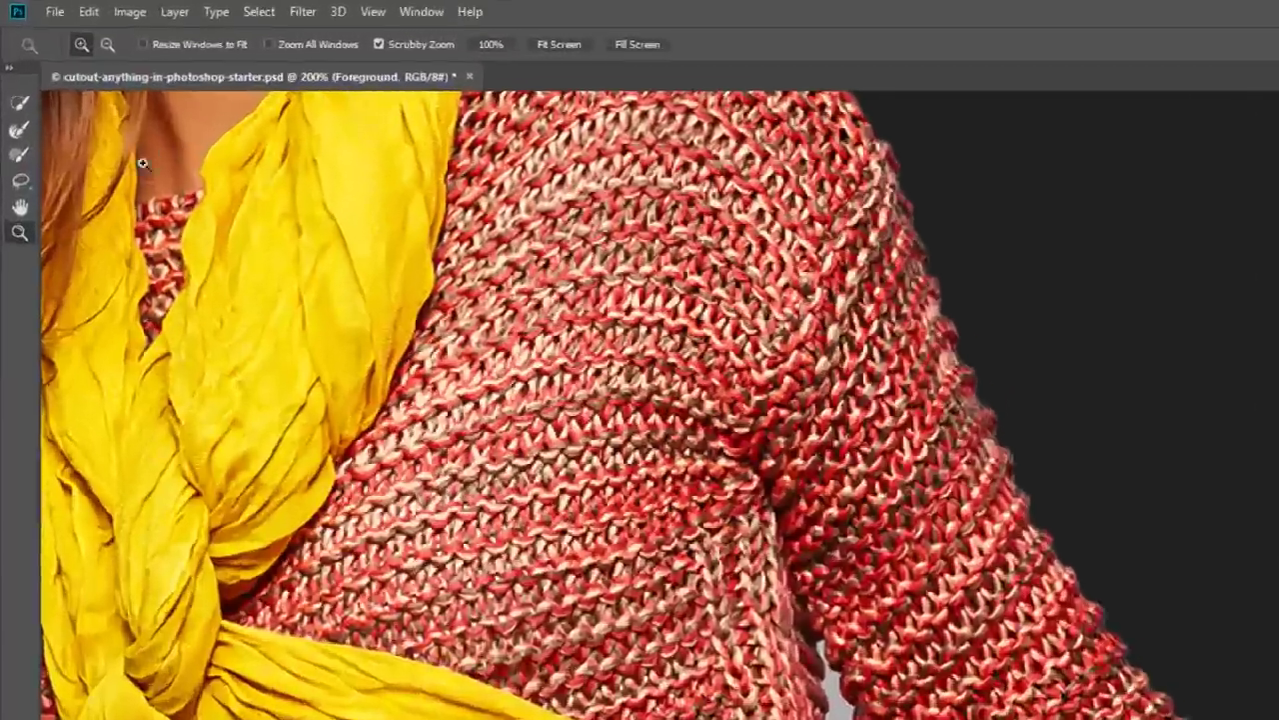
click(13, 68)
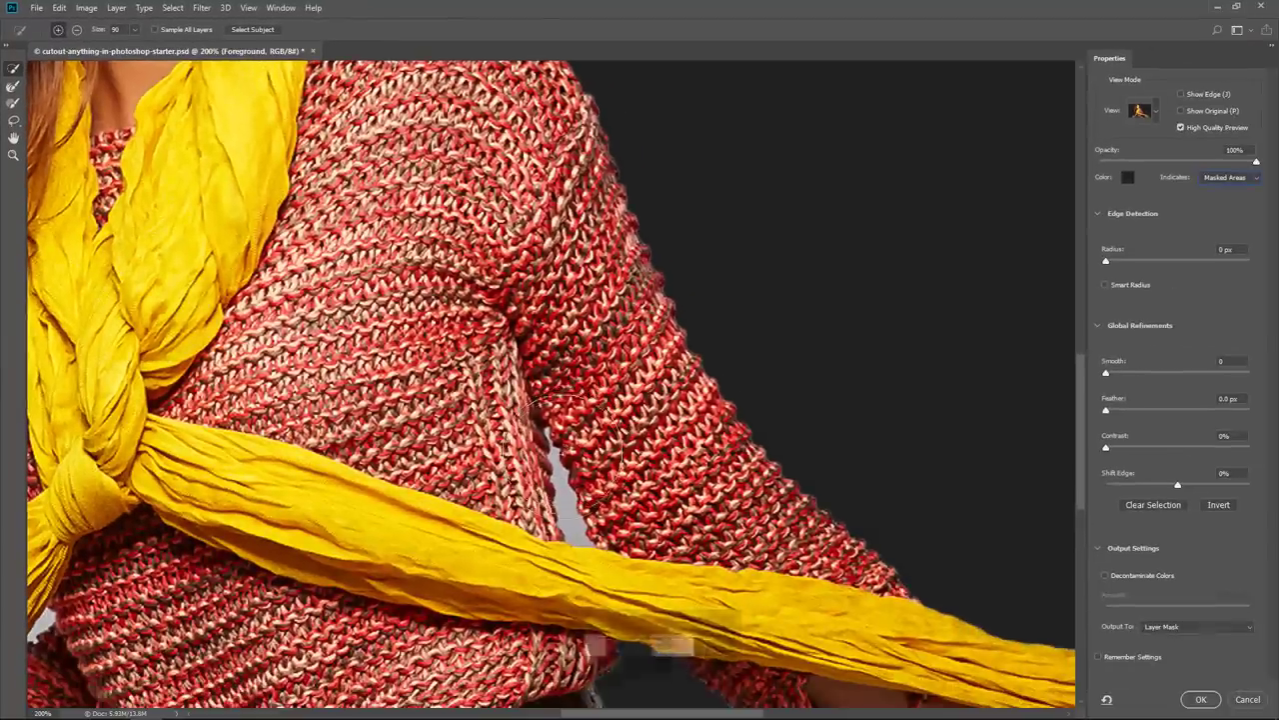
key(alt)
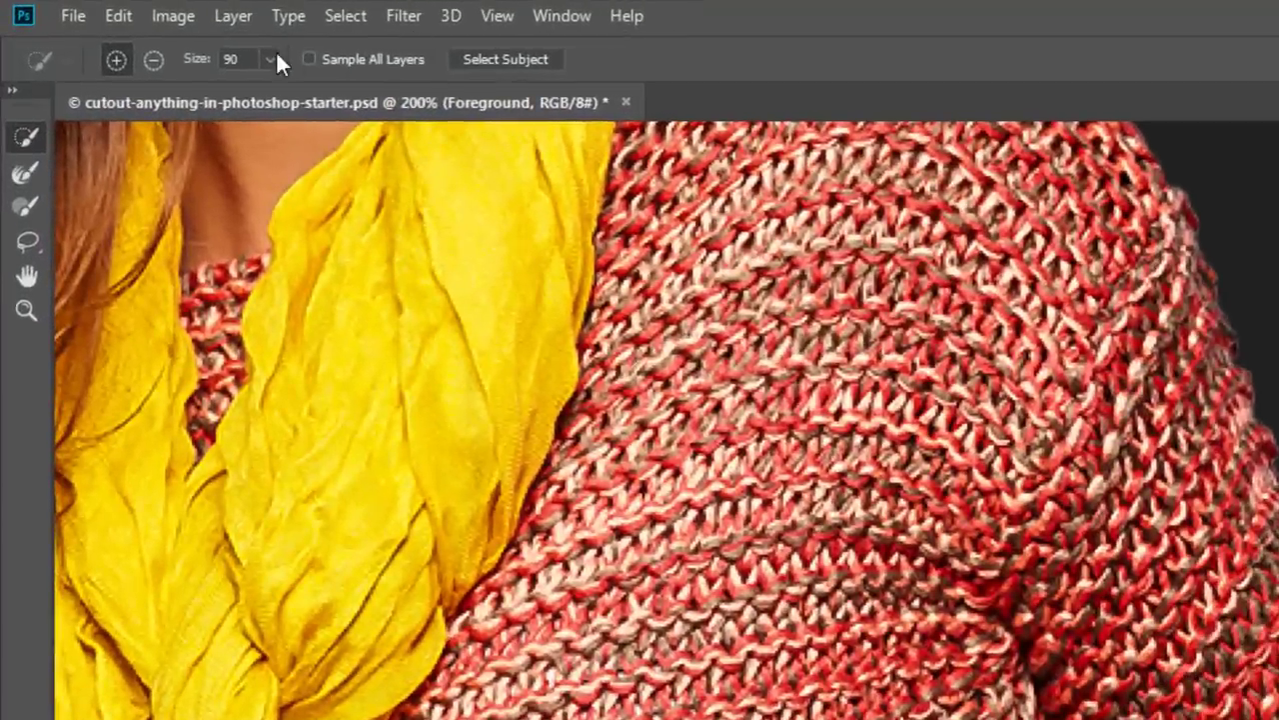
click(272, 60)
drag(193, 94, 178, 90)
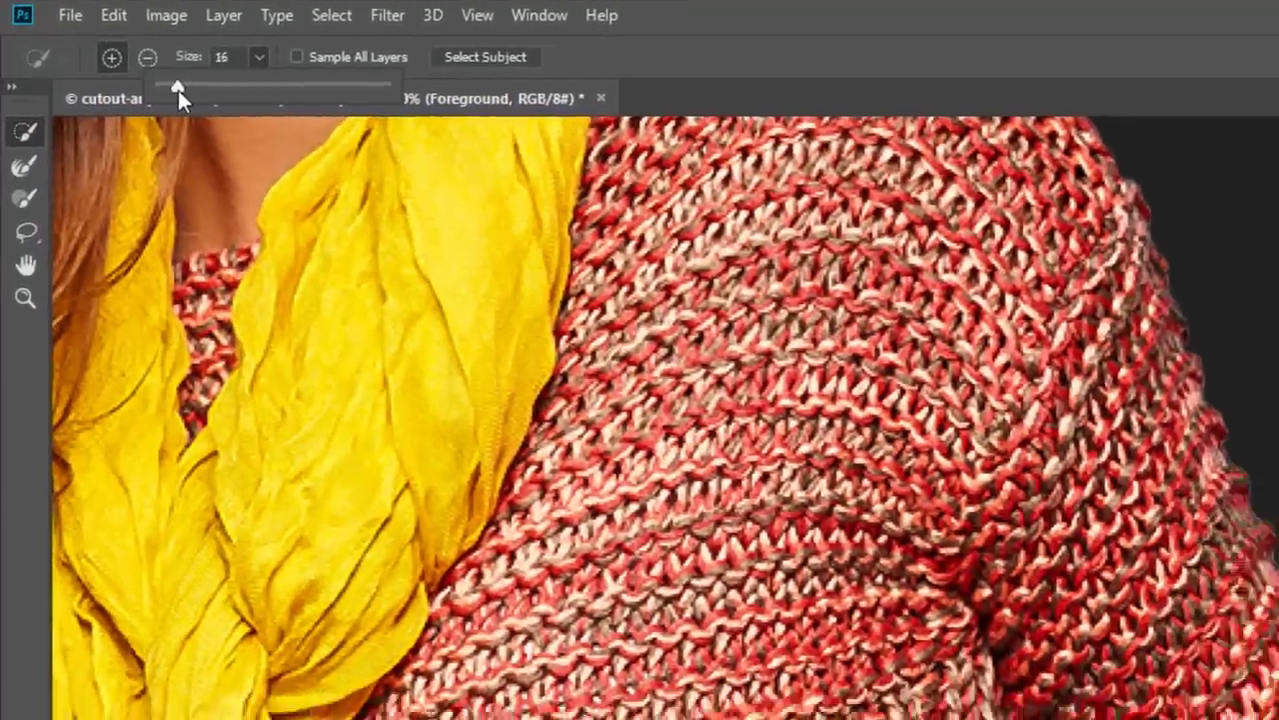
key(alt)
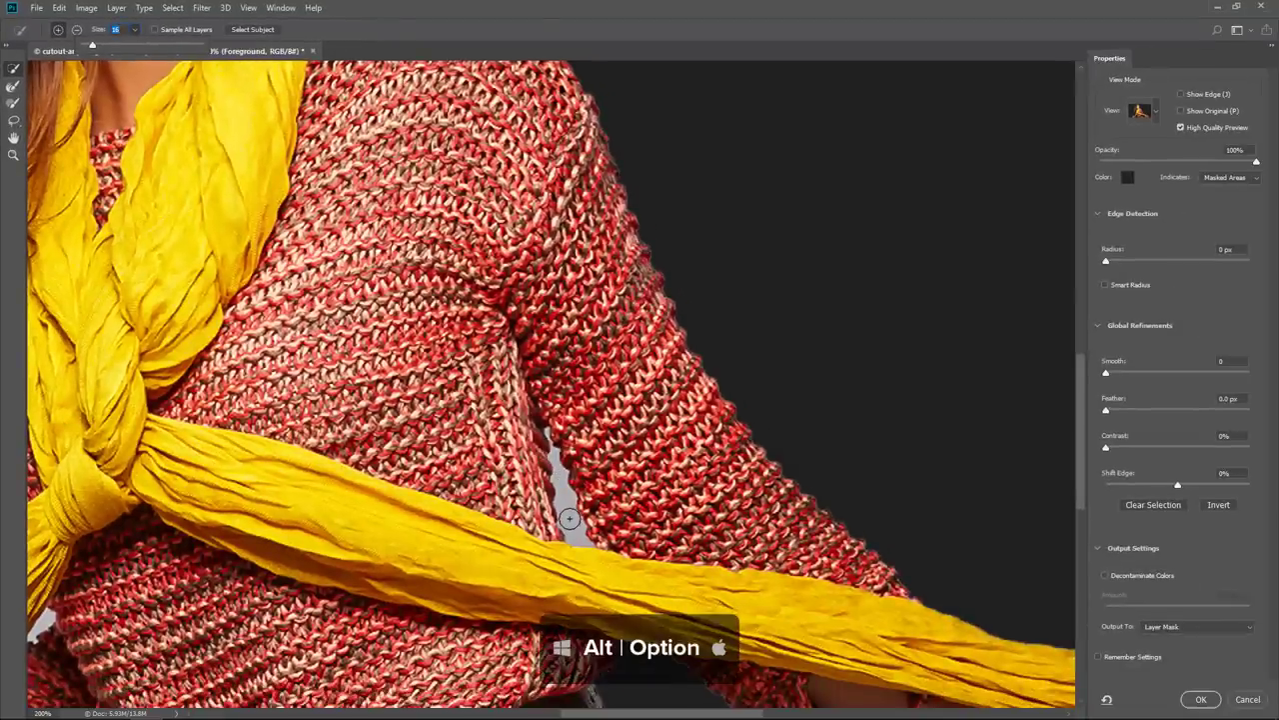
drag(569, 518, 556, 455)
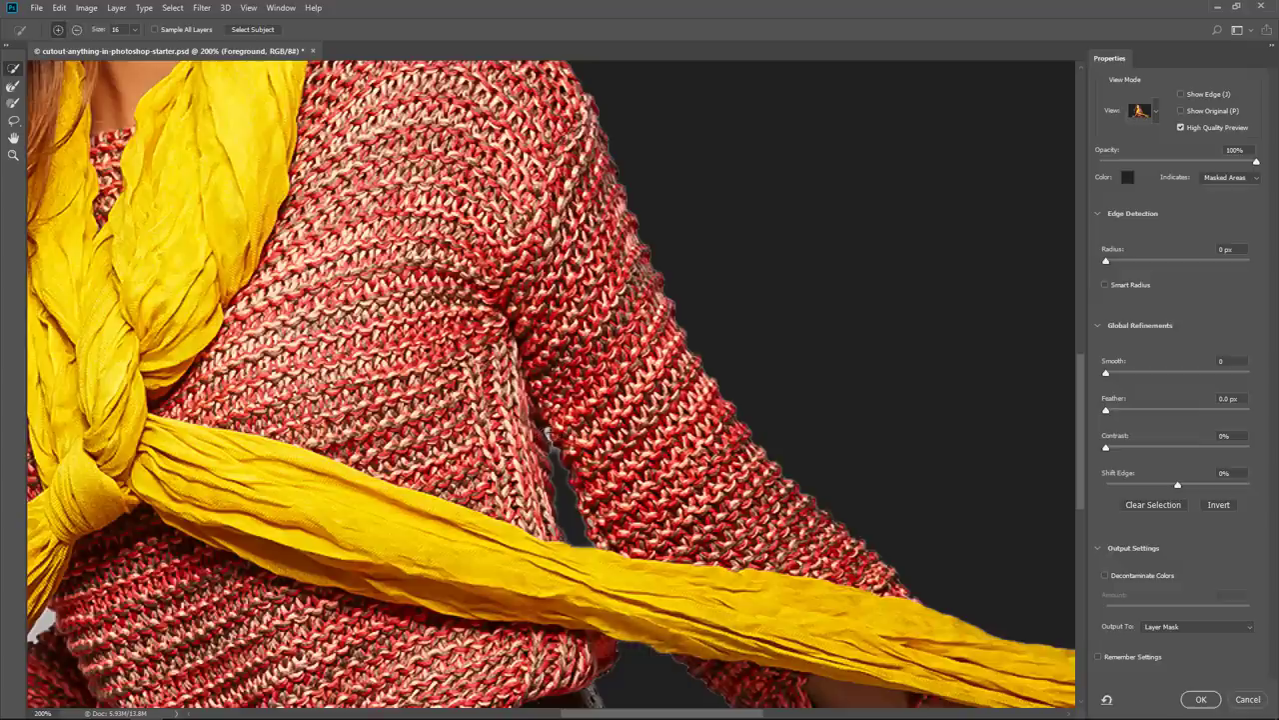
Try the Brush tool in subtract mode, and remove the gray gap between the hanging scarf and the other sleeve using Quick Selection at size 5.
click(14, 104)
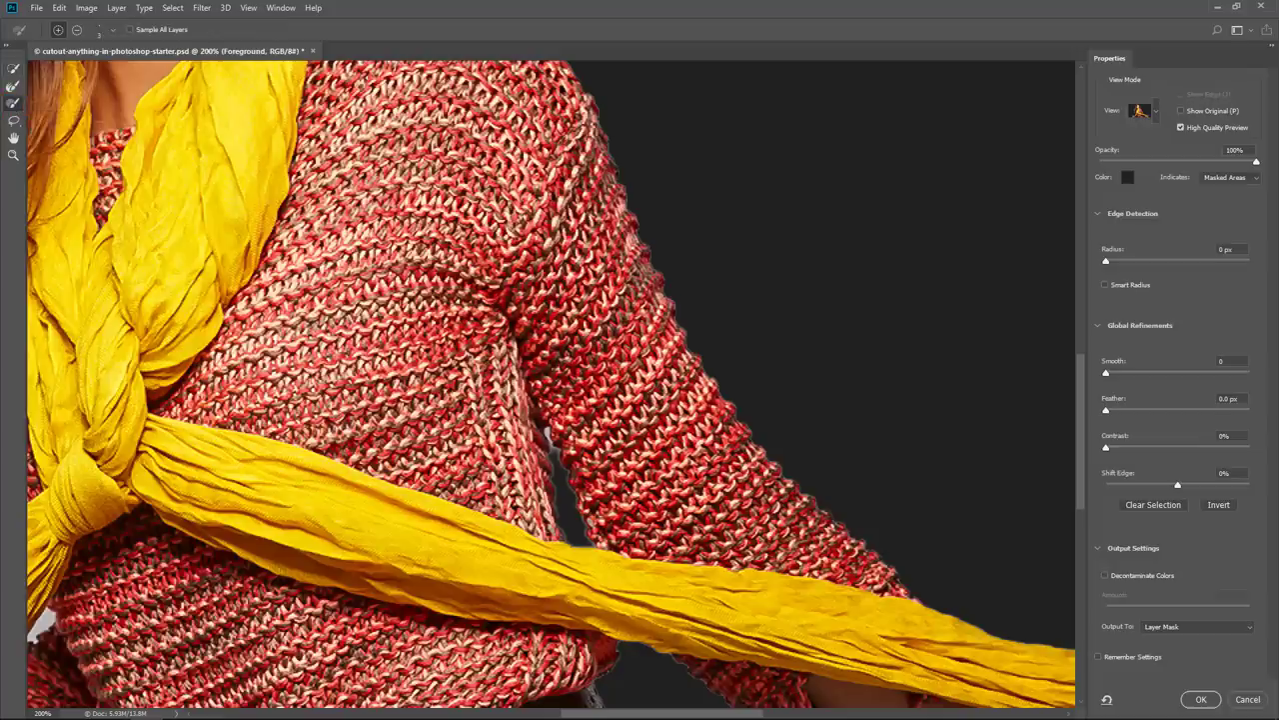
key(alt)
drag(209, 519, 633, 319)
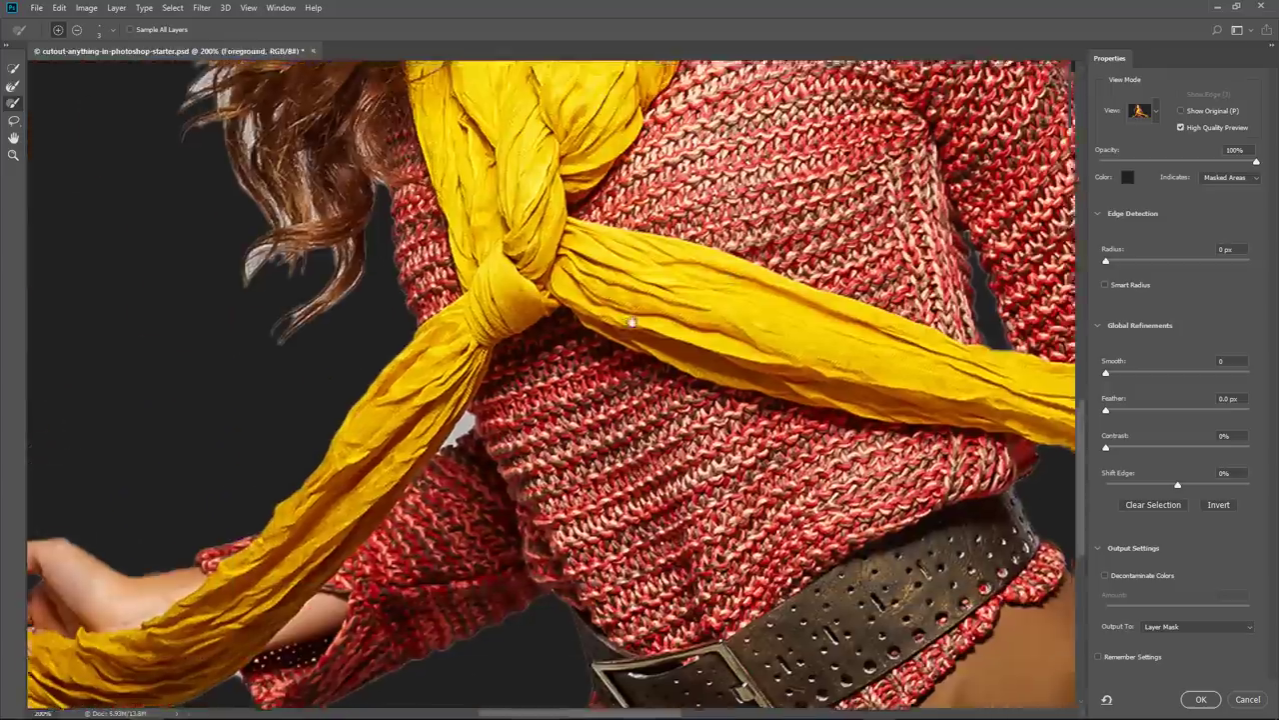
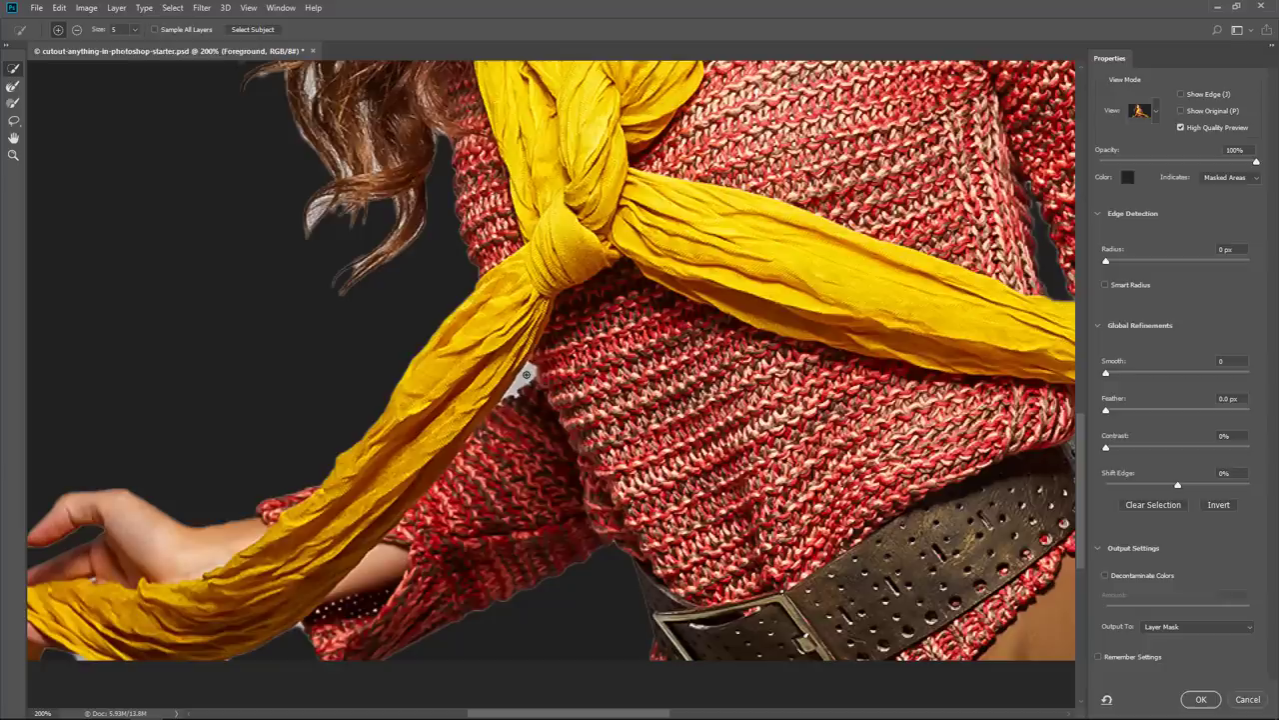
key(alt)
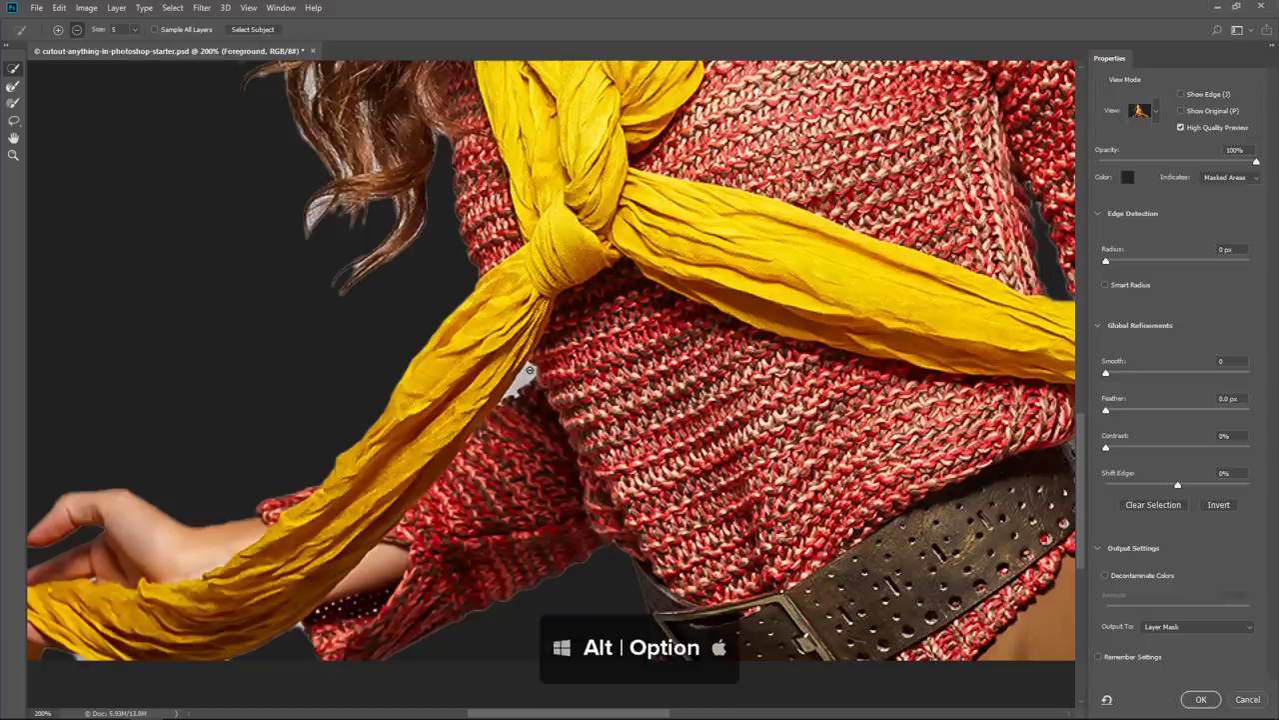
drag(529, 370, 512, 392)
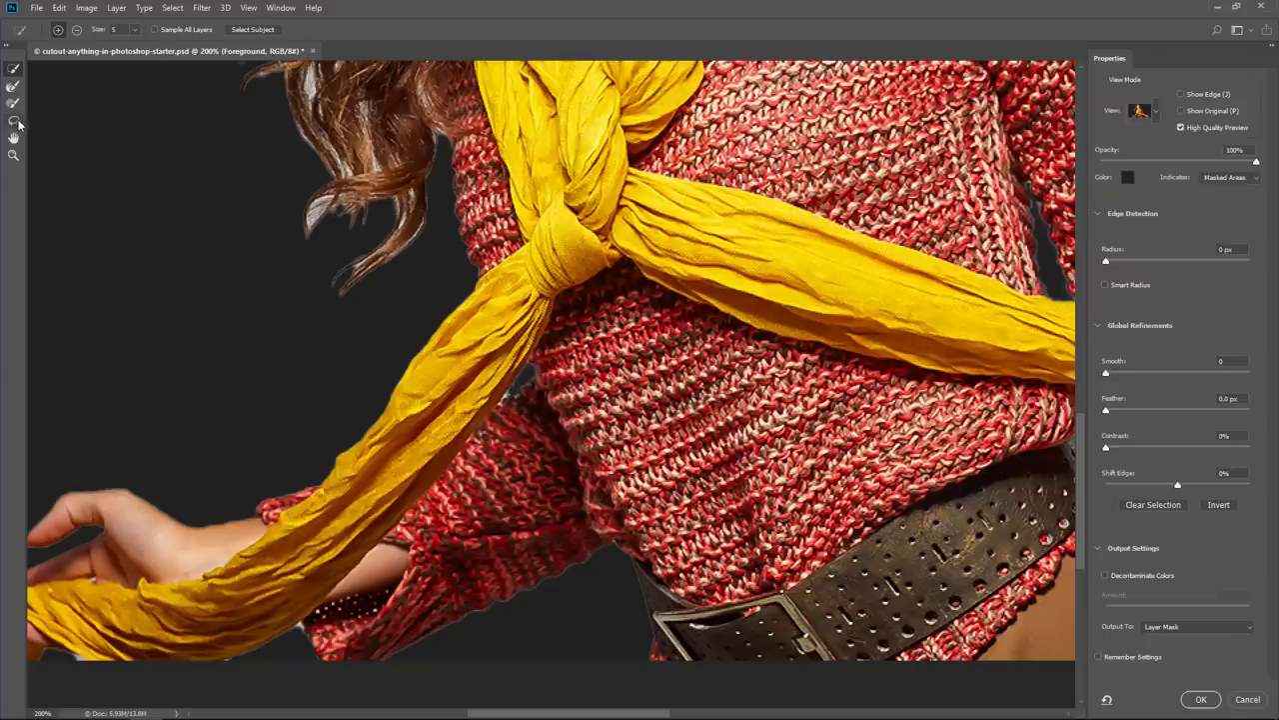
Subtract the gray gap between the scarf and the outstretched forearm with the Polygonal Lasso tool.
drag(13, 120, 52, 128)
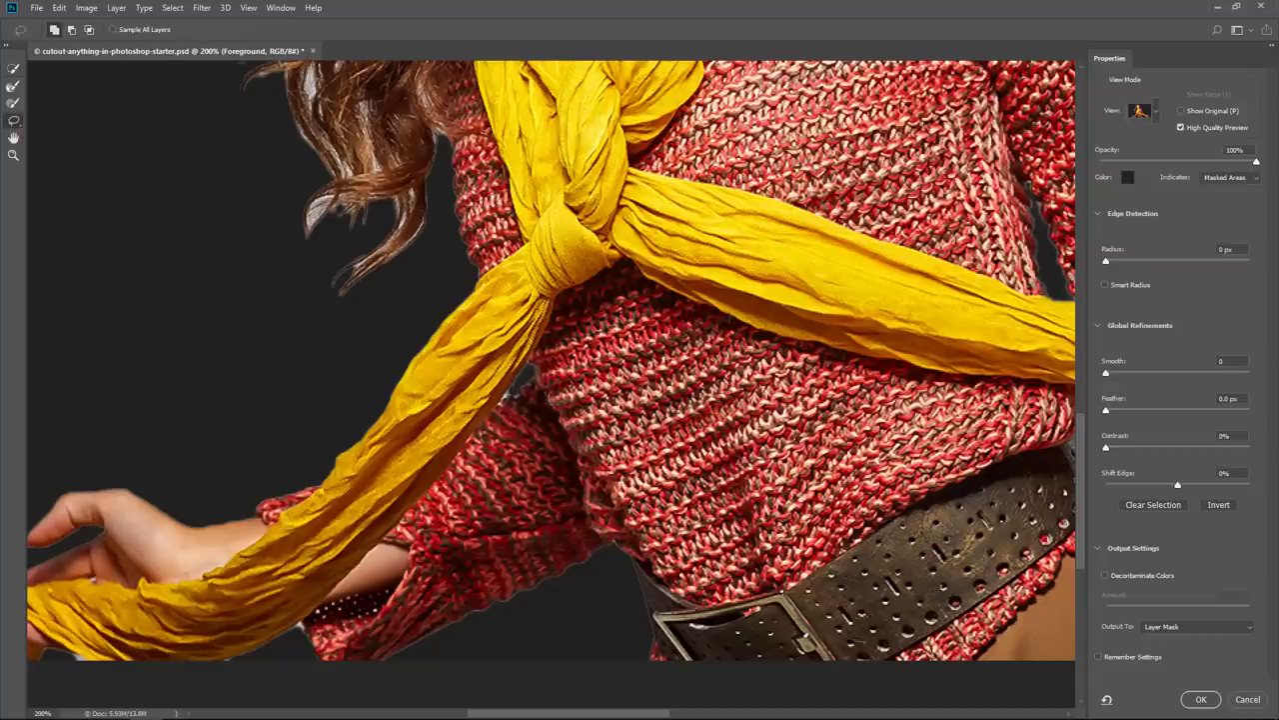
key(shift)
right_click(14, 121)
click(62, 136)
key(shift)
key(shift)
drag(349, 542, 78, 468)
drag(749, 371, 451, 483)
drag(868, 533, 655, 452)
drag(725, 503, 683, 468)
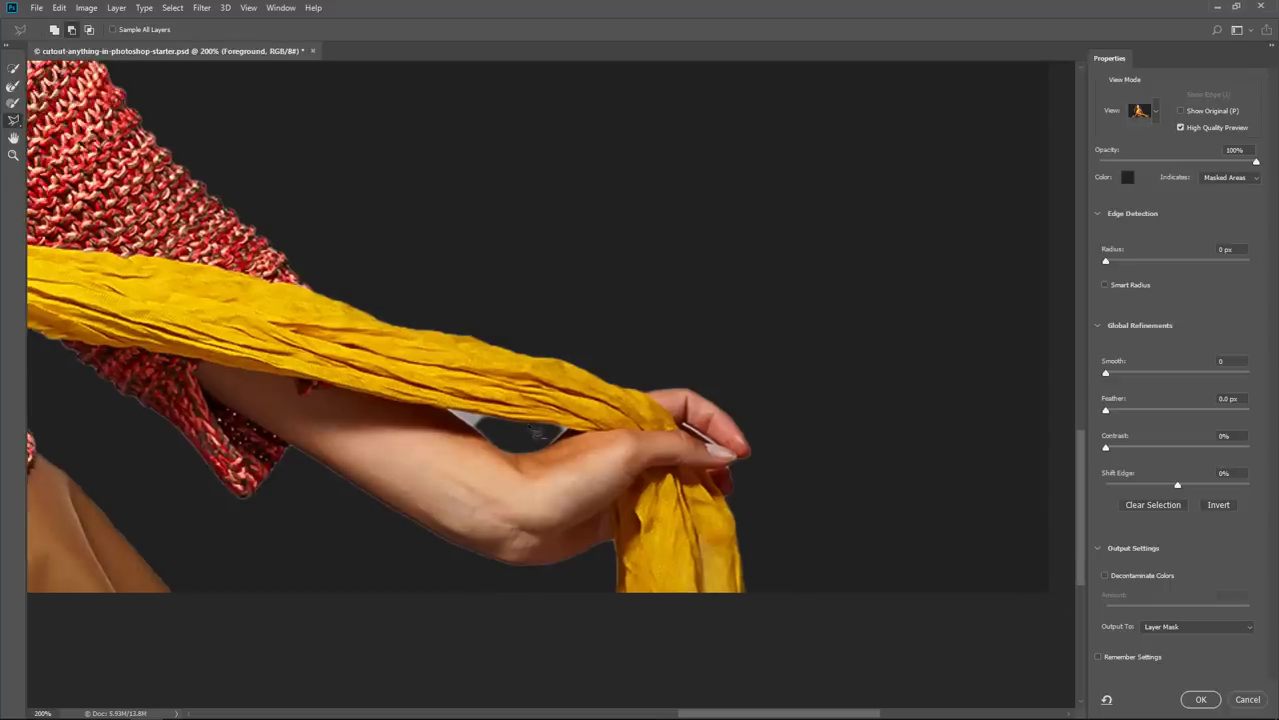
mouse_move(528, 433)
mouse_down()
mouse_move(467, 420)
mouse_move(493, 441)
mouse_move(538, 436)
mouse_up()
key(alt)
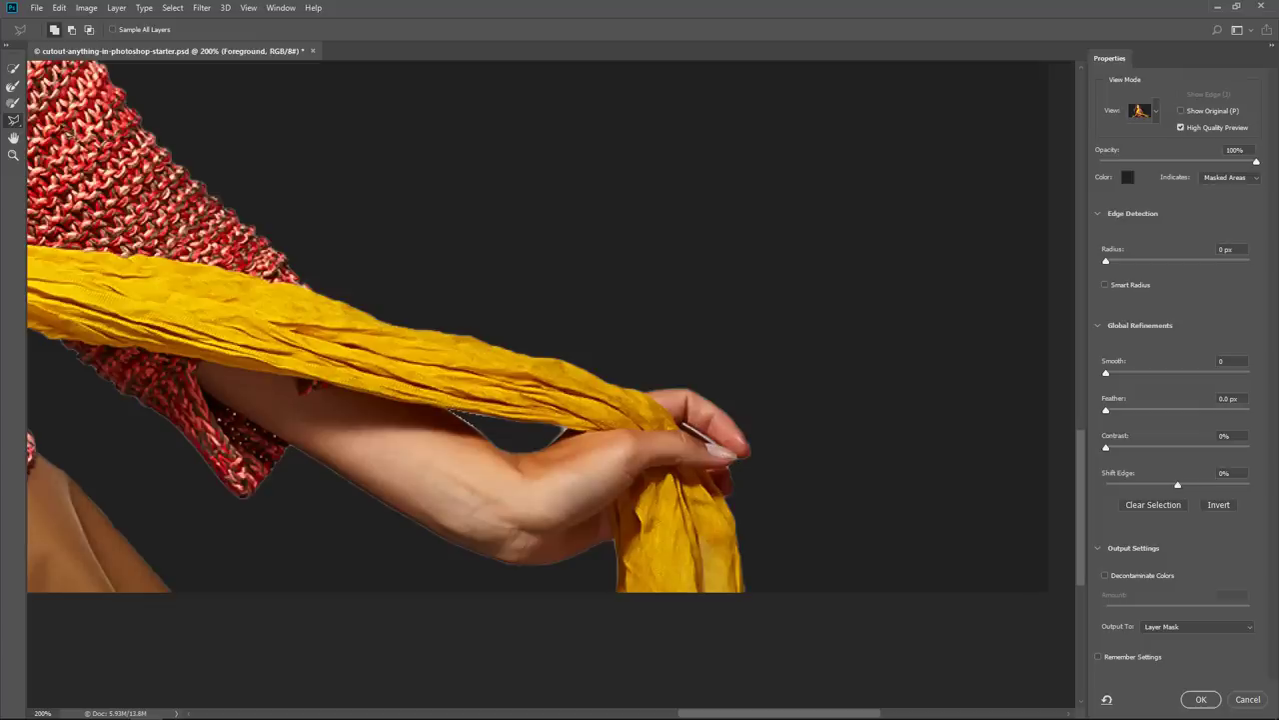
Paint out the thin gray sliver between the thumb and fingers holding the scarf, using the size 3 Brush in subtract mode.
click(13, 103)
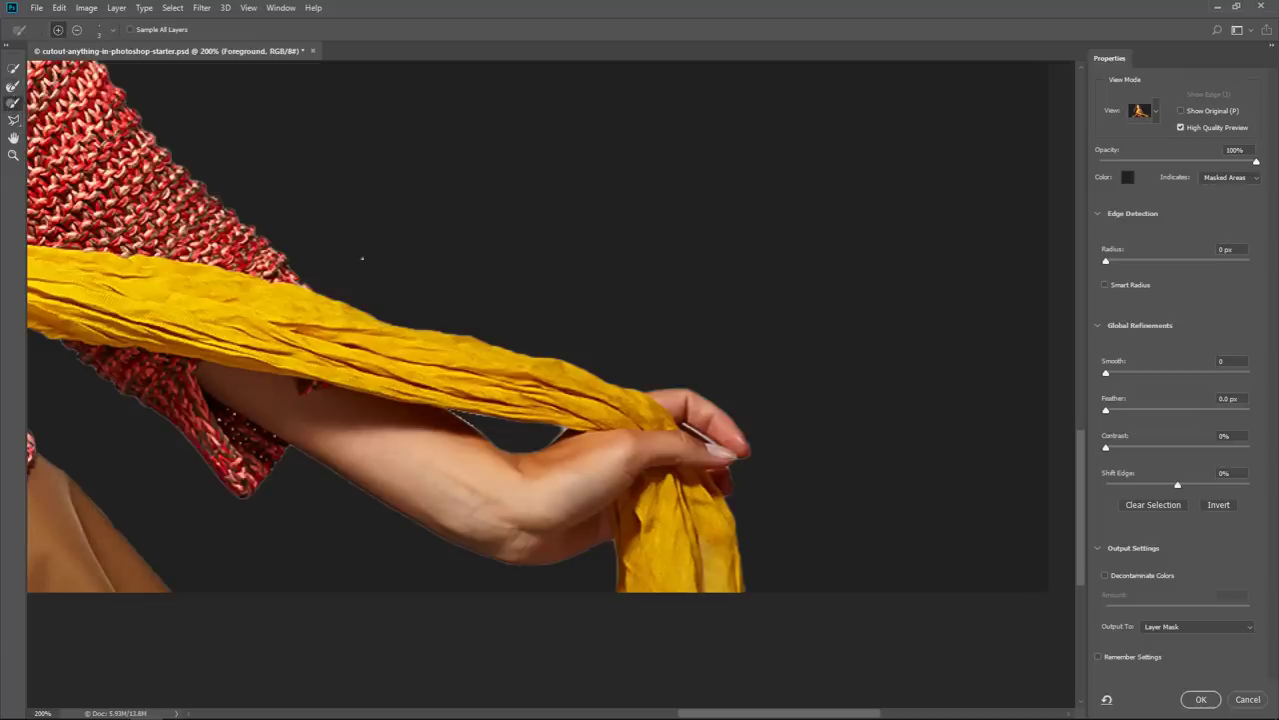
key(z)
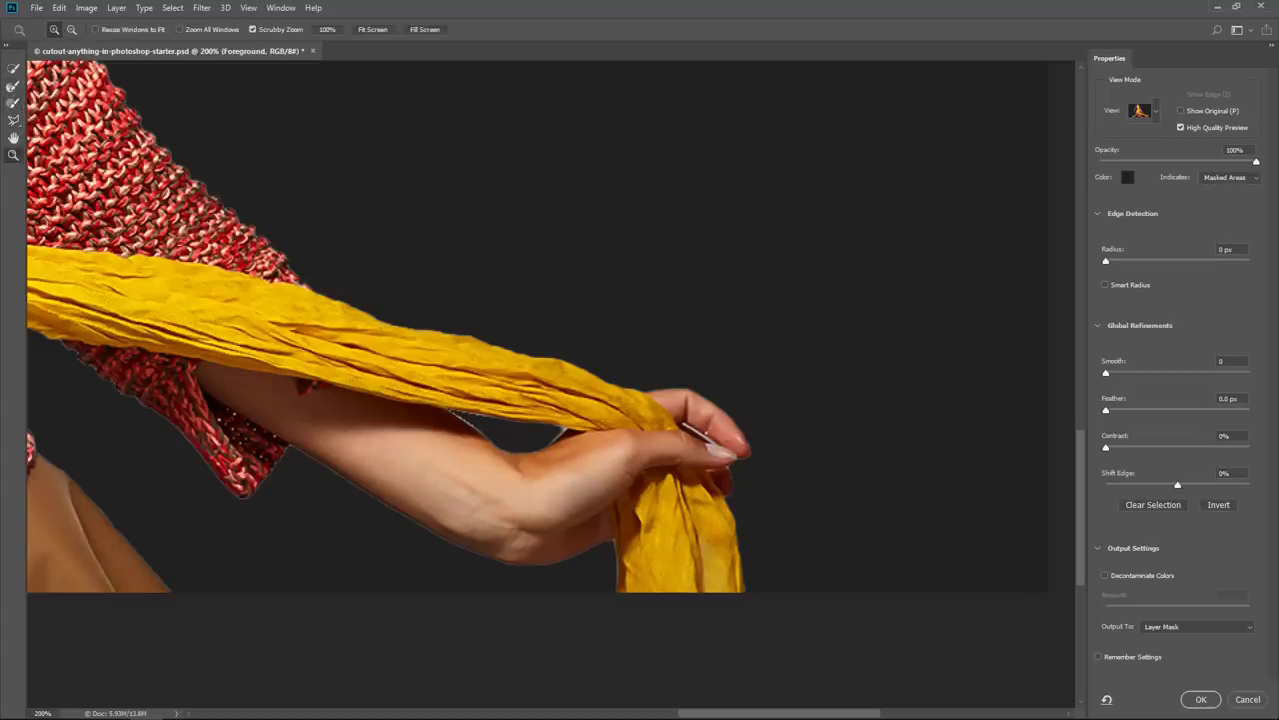
drag(705, 432, 704, 431)
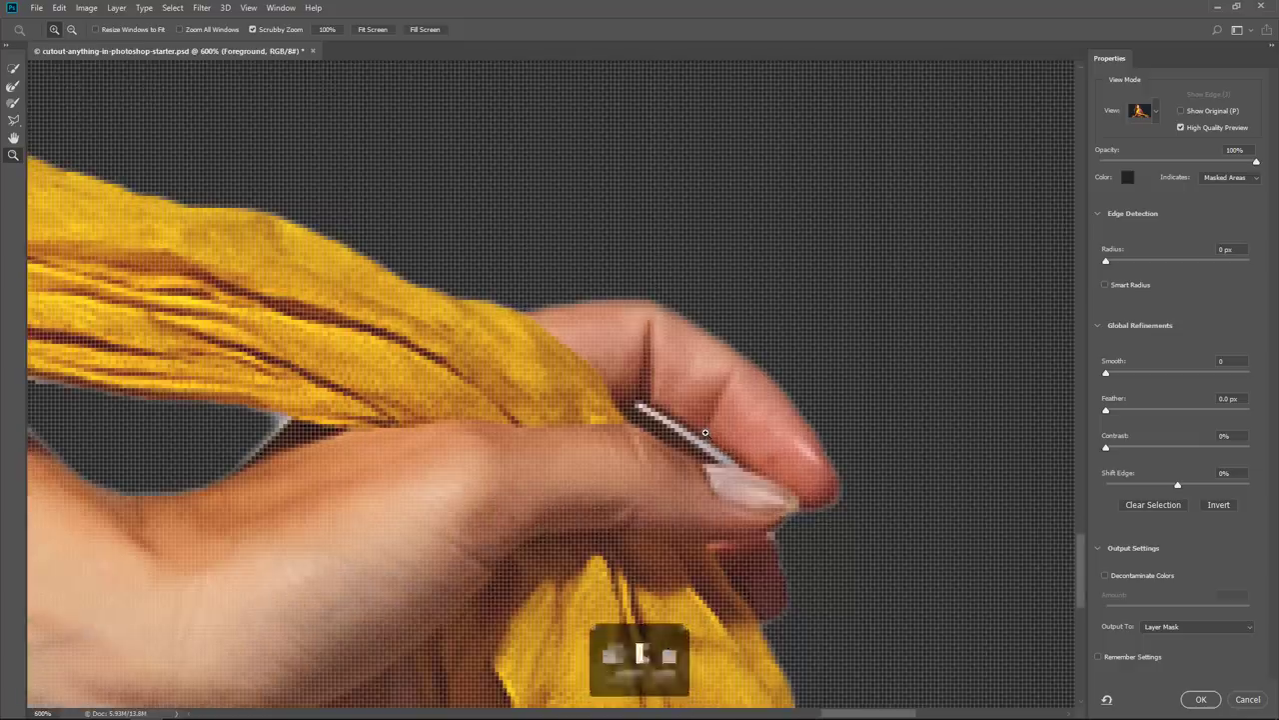
key(b)
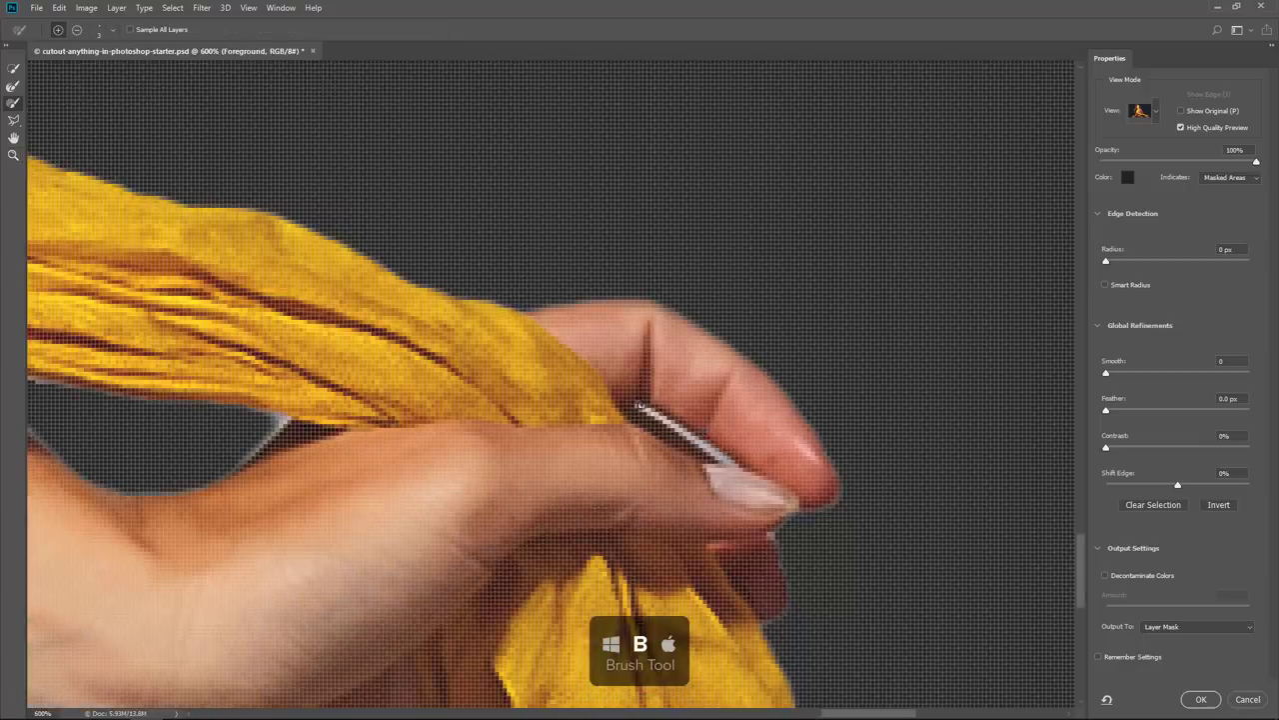
key(alt)
drag(636, 405, 731, 465)
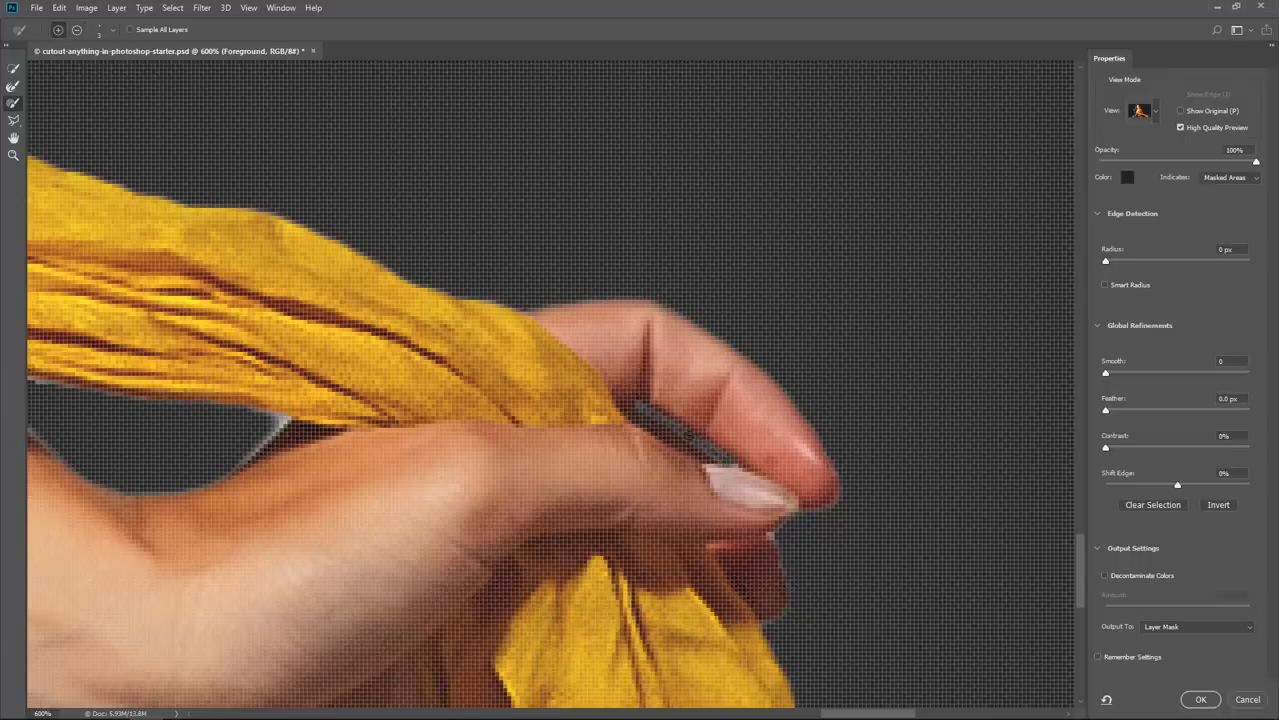
Preview an Edge Detection radius of 5 px on the whole cutout and reset it to 0 px.
double_click(16, 139)
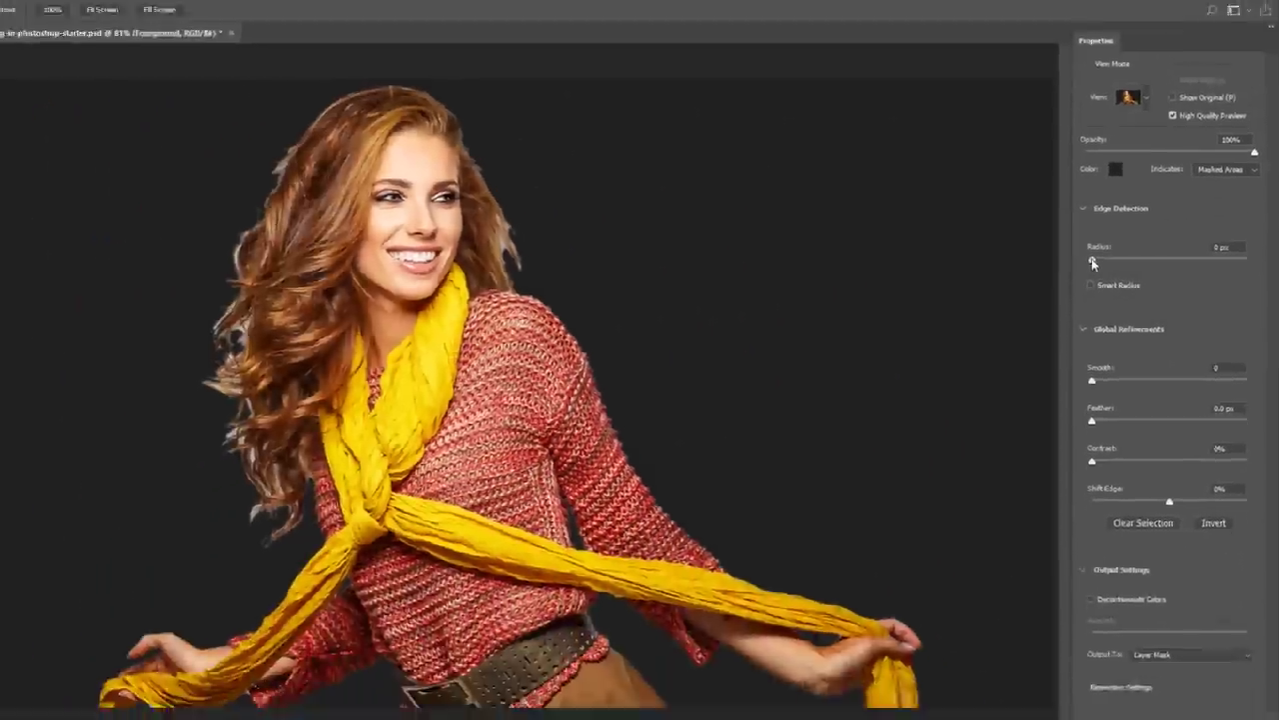
drag(933, 249, 1015, 241)
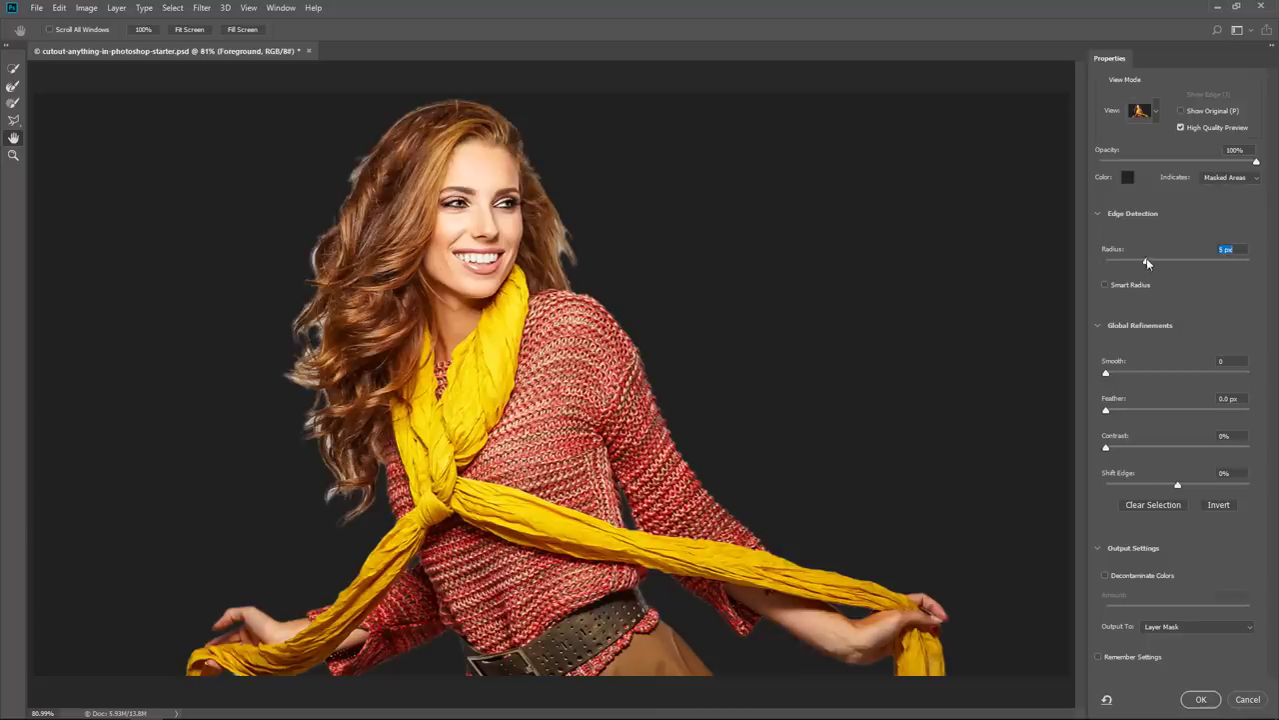
drag(1132, 262, 1105, 265)
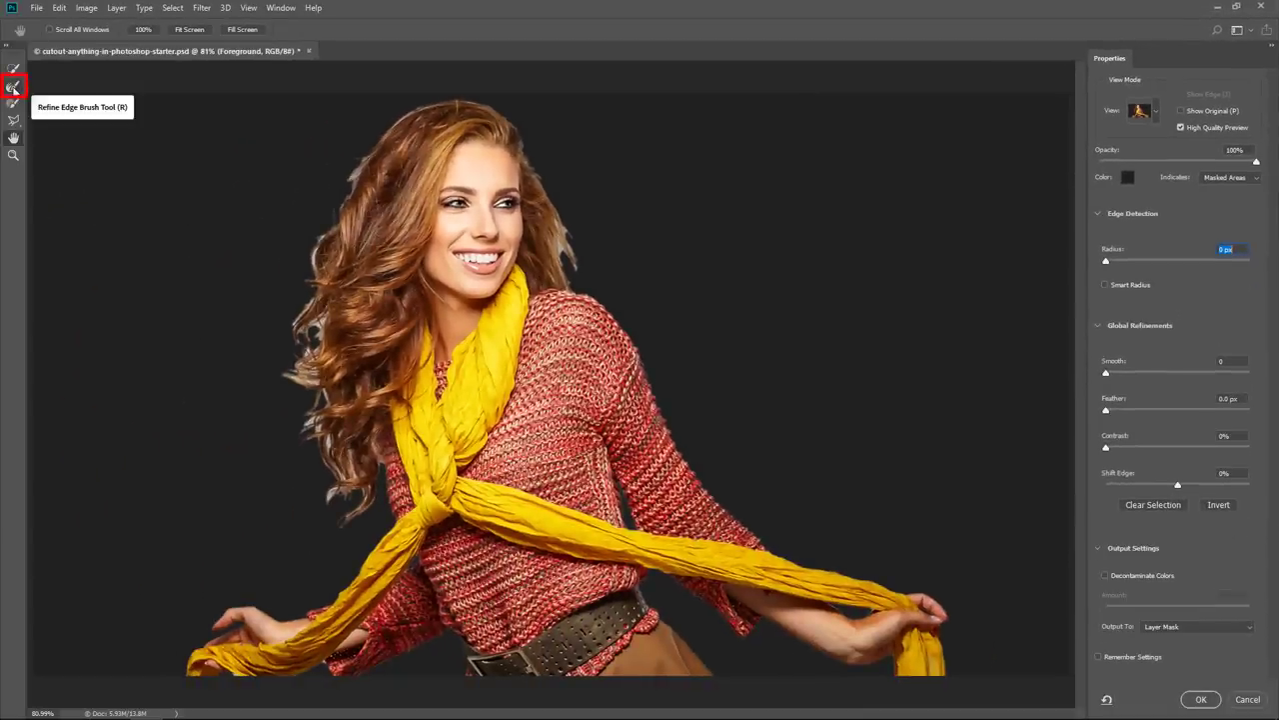
Display the edge detection area, try radii of 2 px and 42 px, and compare the 42 px edge with the full cutout.
click(13, 87)
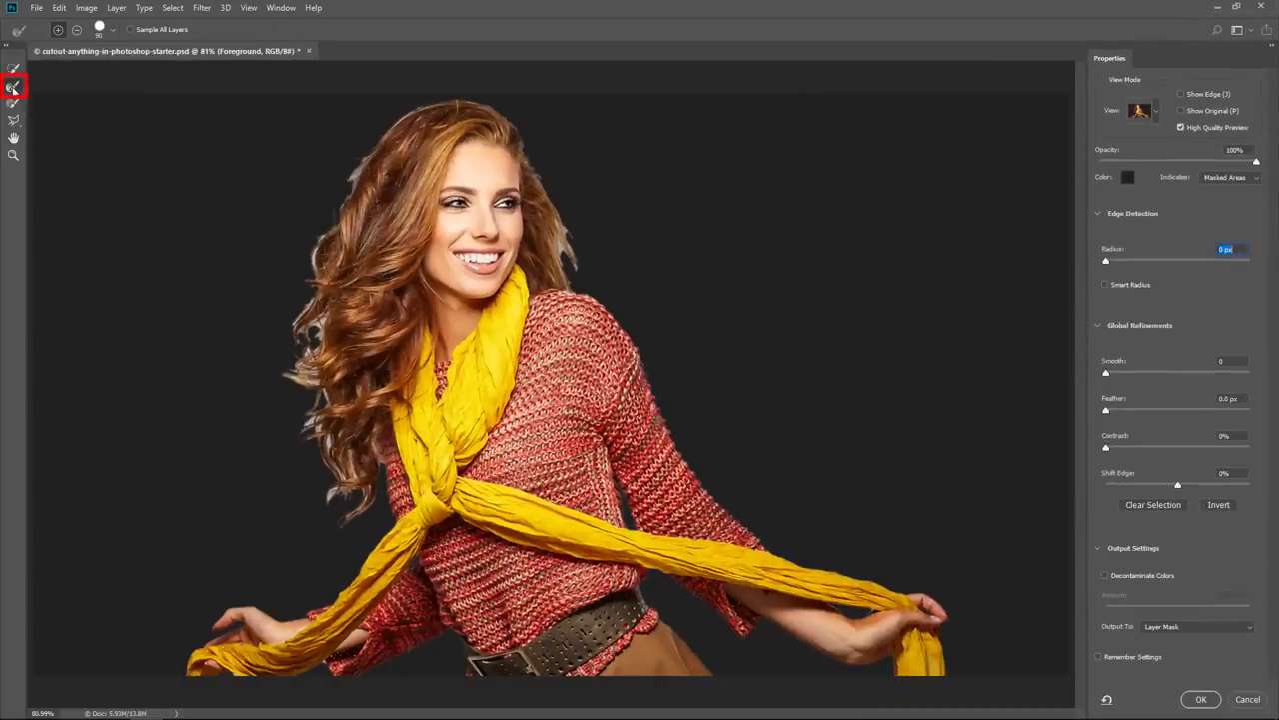
click(1182, 95)
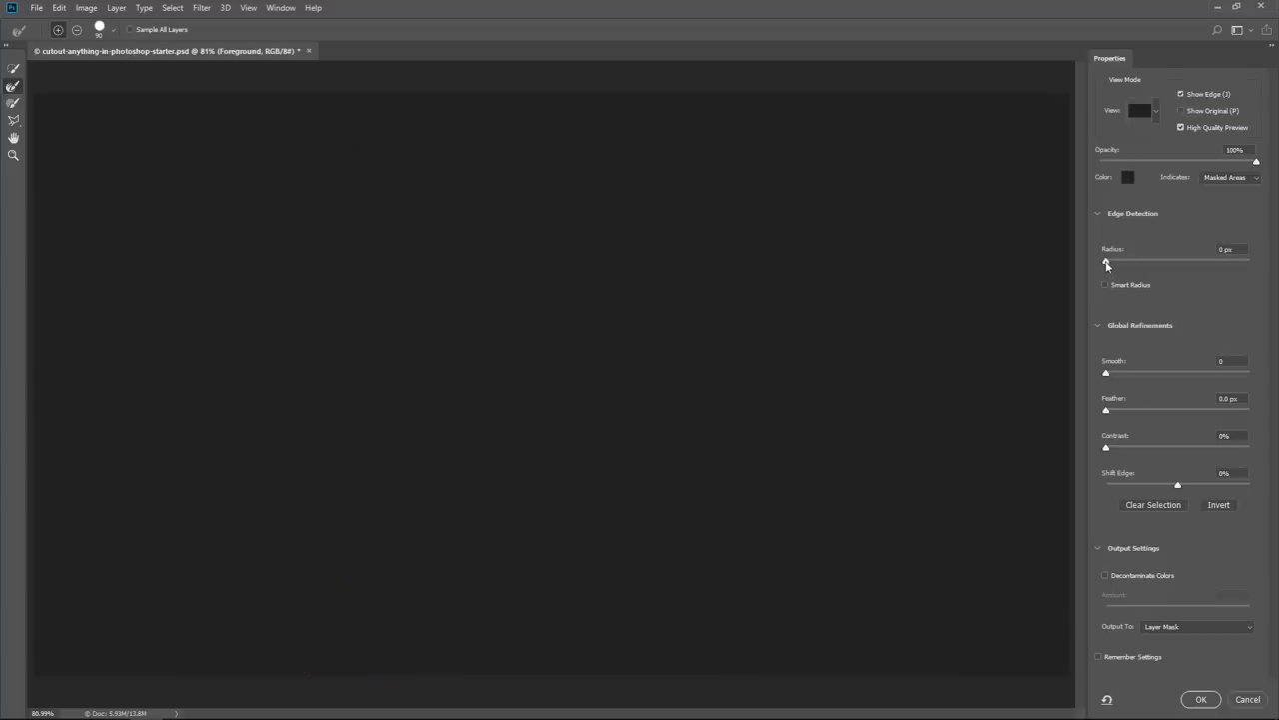
drag(1107, 266, 1123, 264)
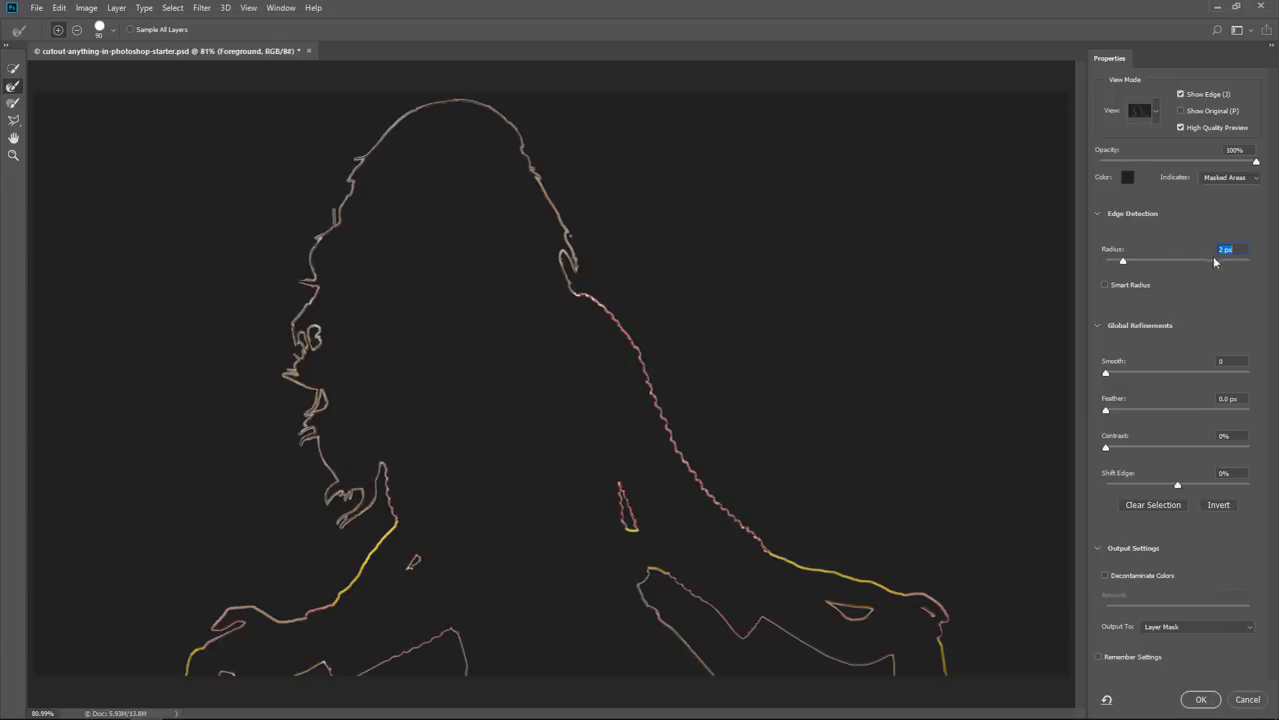
drag(1123, 260, 1188, 262)
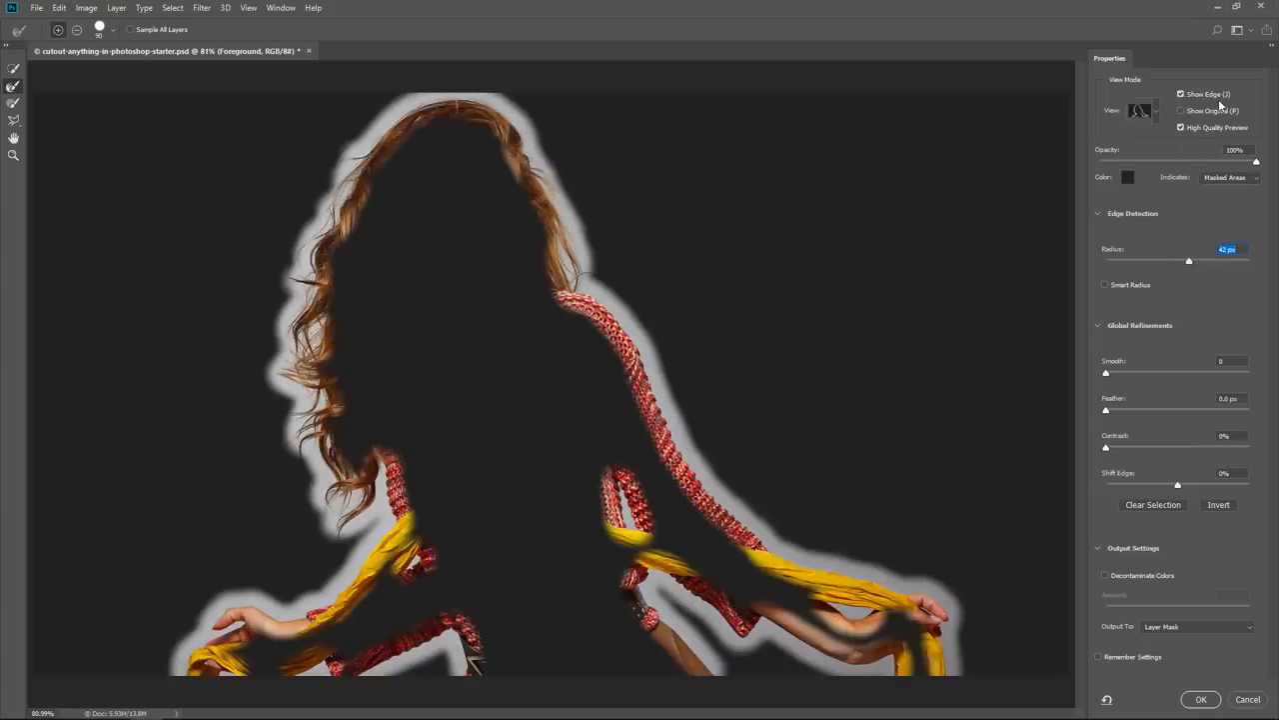
click(1182, 95)
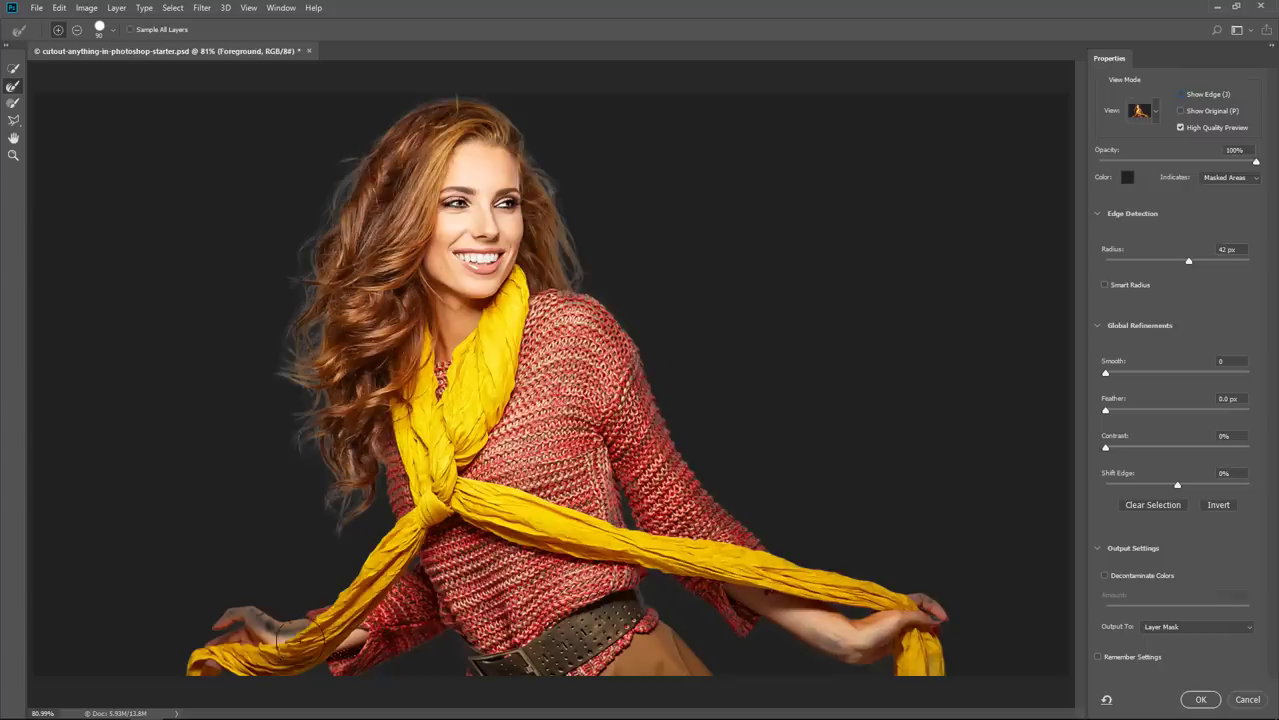
click(1180, 94)
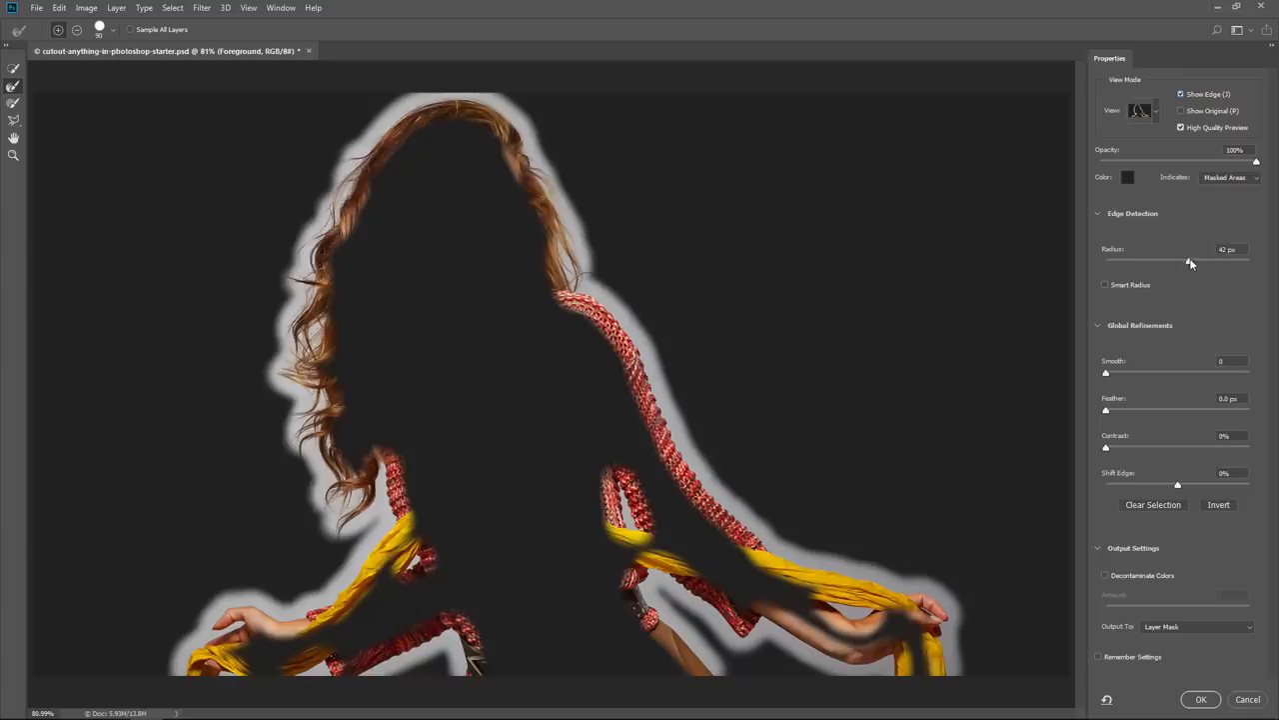
Try a 33 px radius with and without Smart Radius, reset the radius to 0 px, and return to the full cutout.
mouse_move(1189, 262)
mouse_down()
mouse_move(1130, 270)
mouse_move(1182, 258)
mouse_up()
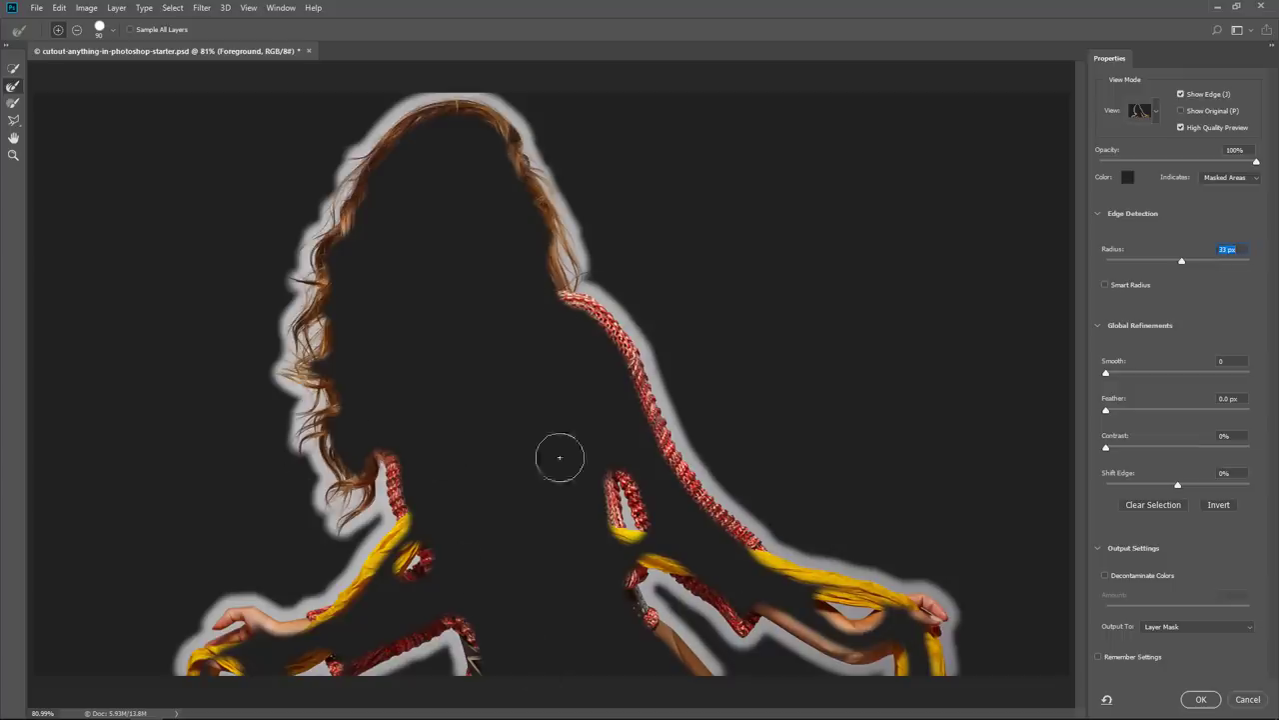
click(1106, 286)
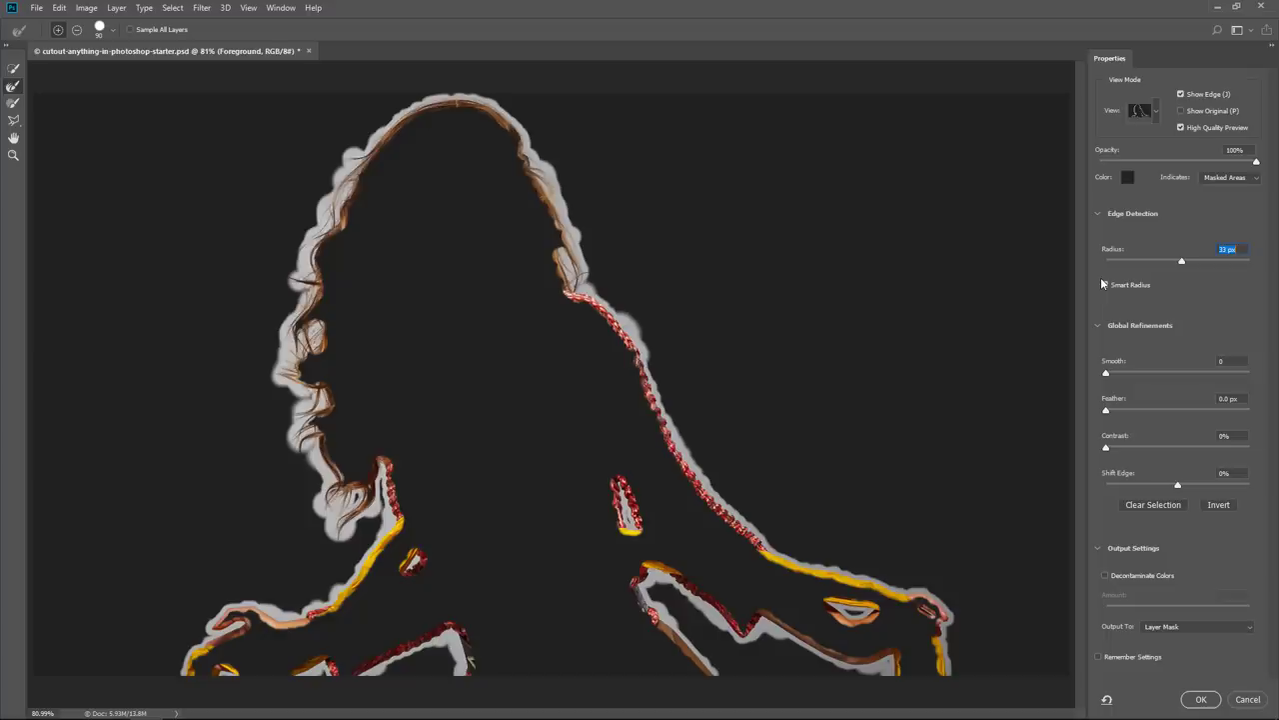
click(1104, 284)
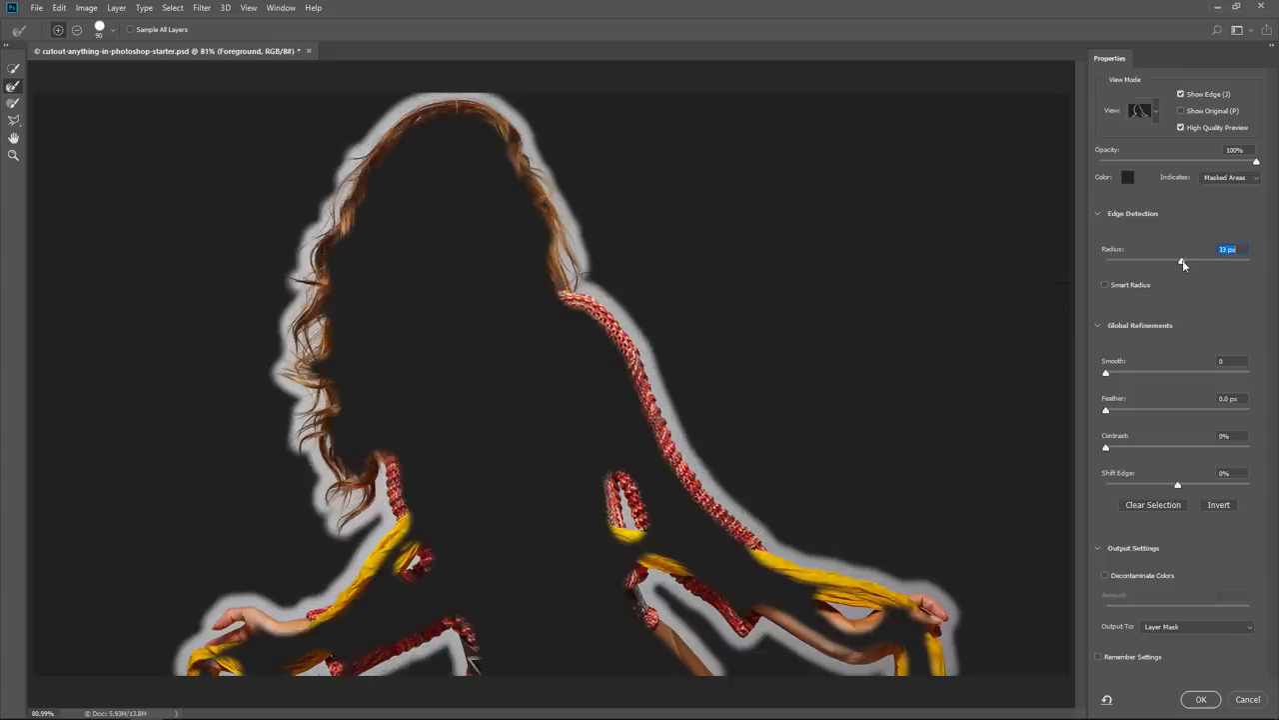
drag(1183, 262, 1099, 265)
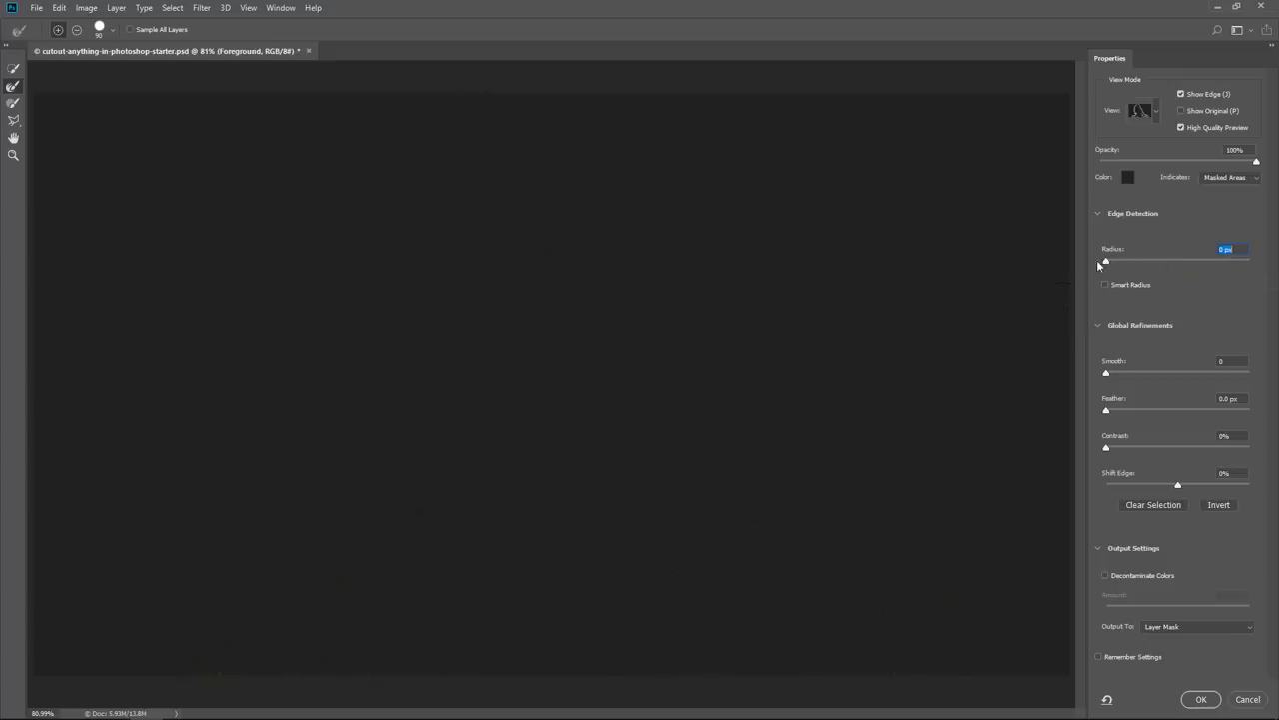
click(1180, 93)
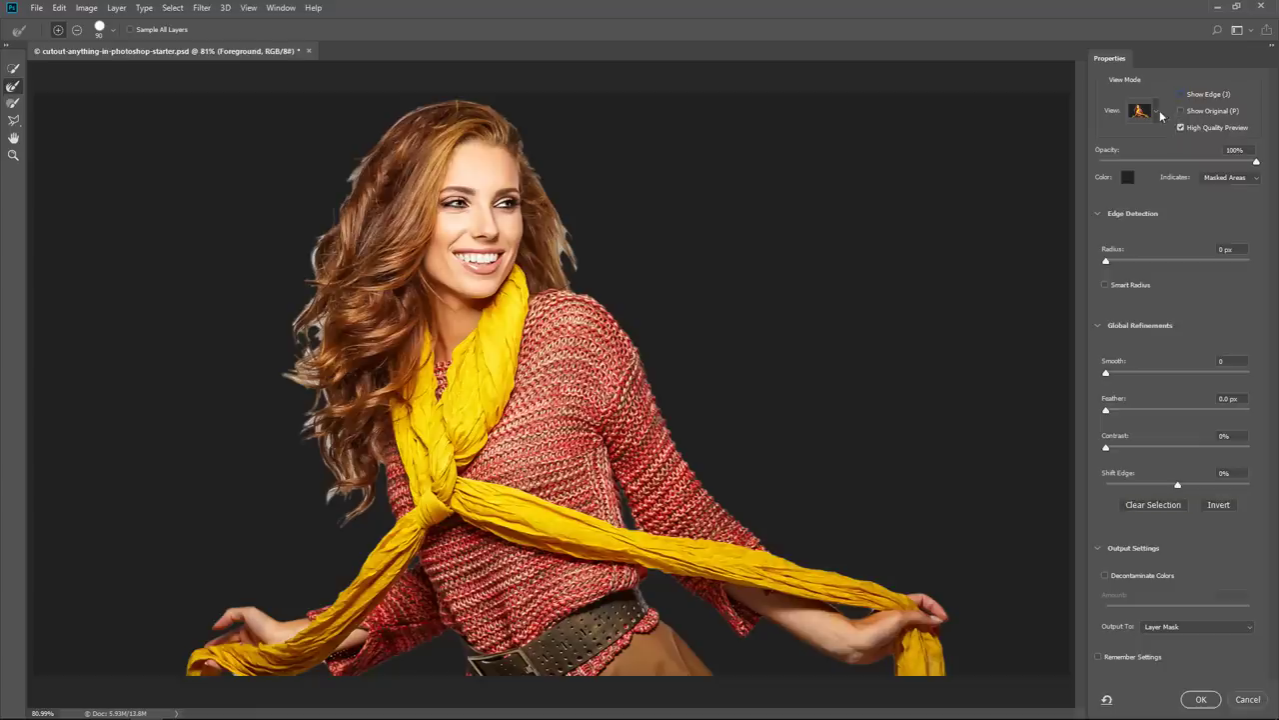
Inspect the sleeve's mask edge at 300% in Black & White view and preview the Smooth setting, resetting it to 0.
click(1155, 111)
click(1132, 274)
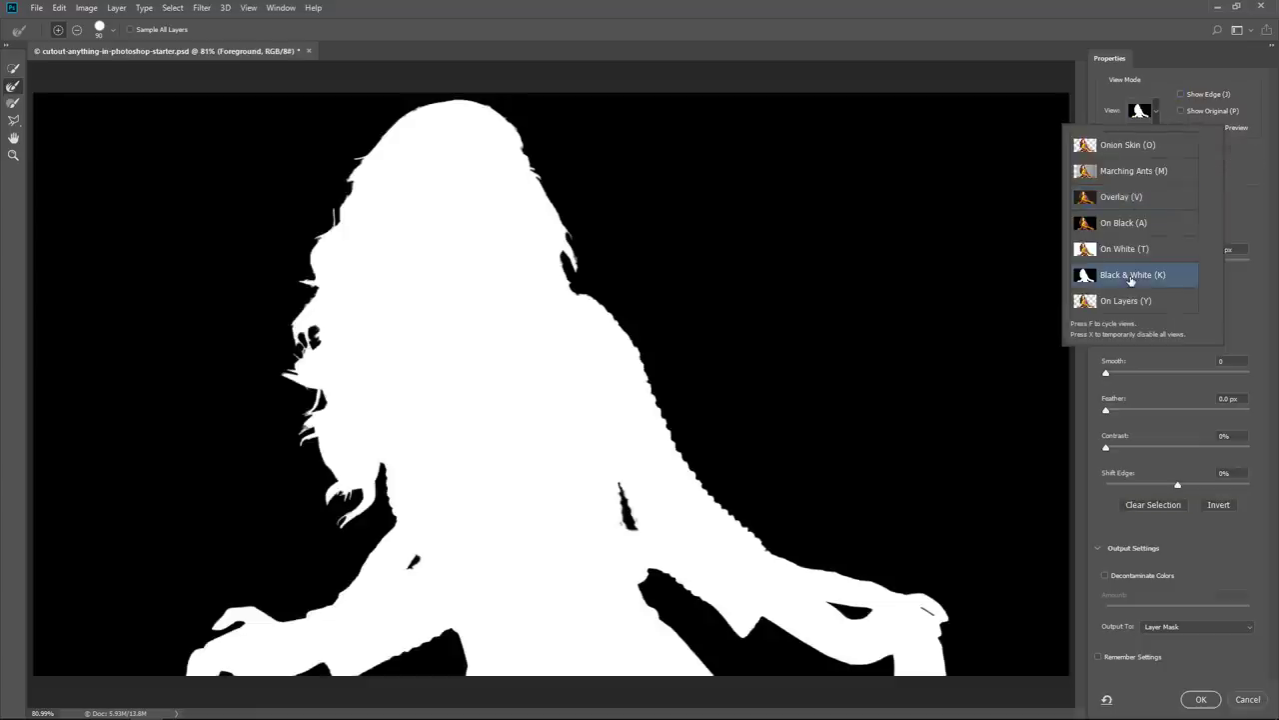
click(13, 155)
click(738, 555)
click(737, 555)
click(738, 554)
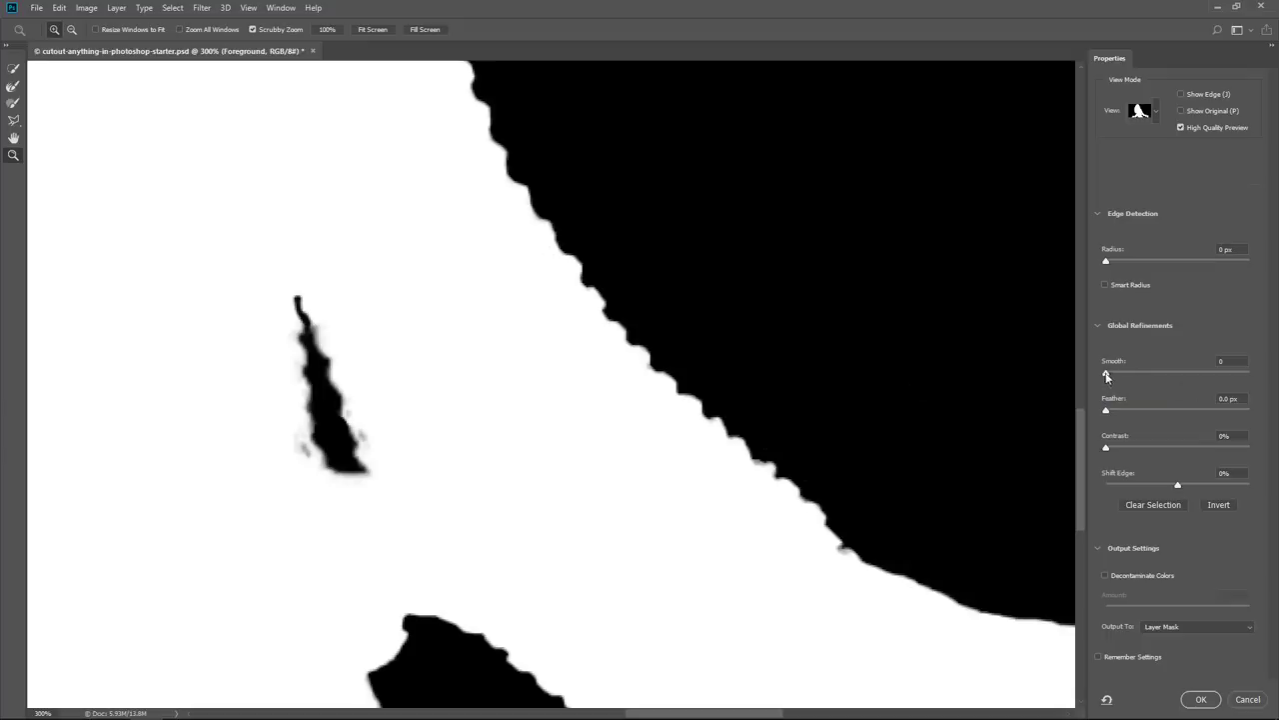
mouse_move(1106, 377)
mouse_down()
mouse_move(1186, 384)
mouse_move(1092, 383)
mouse_up()
Try a Feather of 8.9 px and compare the softened sleeve edge in Overlay and Black & White views.
drag(1111, 412, 1158, 401)
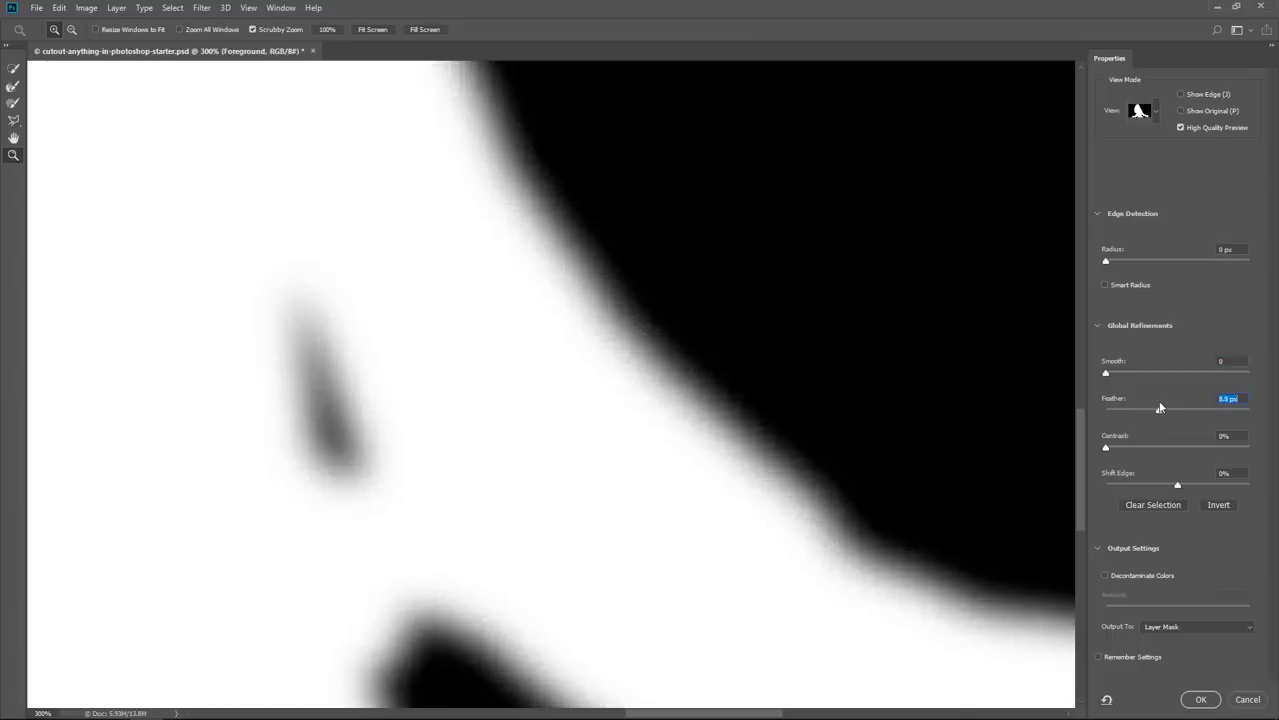
click(1158, 110)
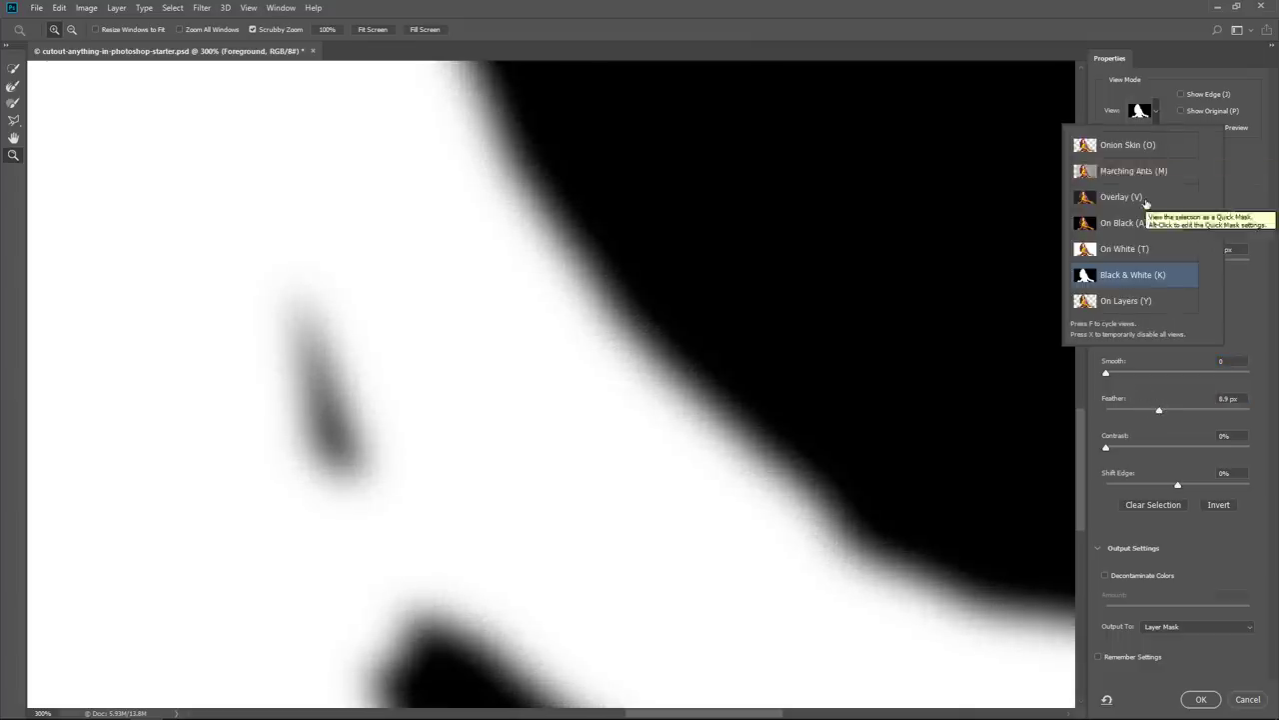
click(1145, 198)
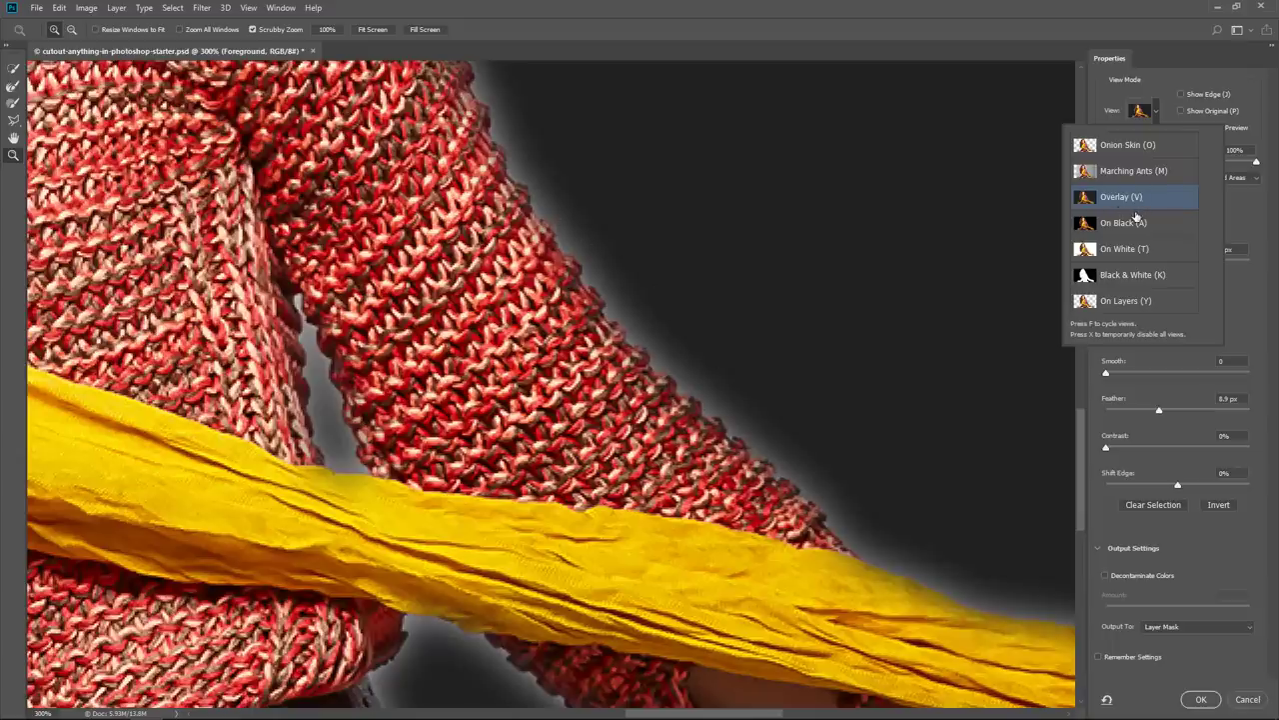
click(1136, 278)
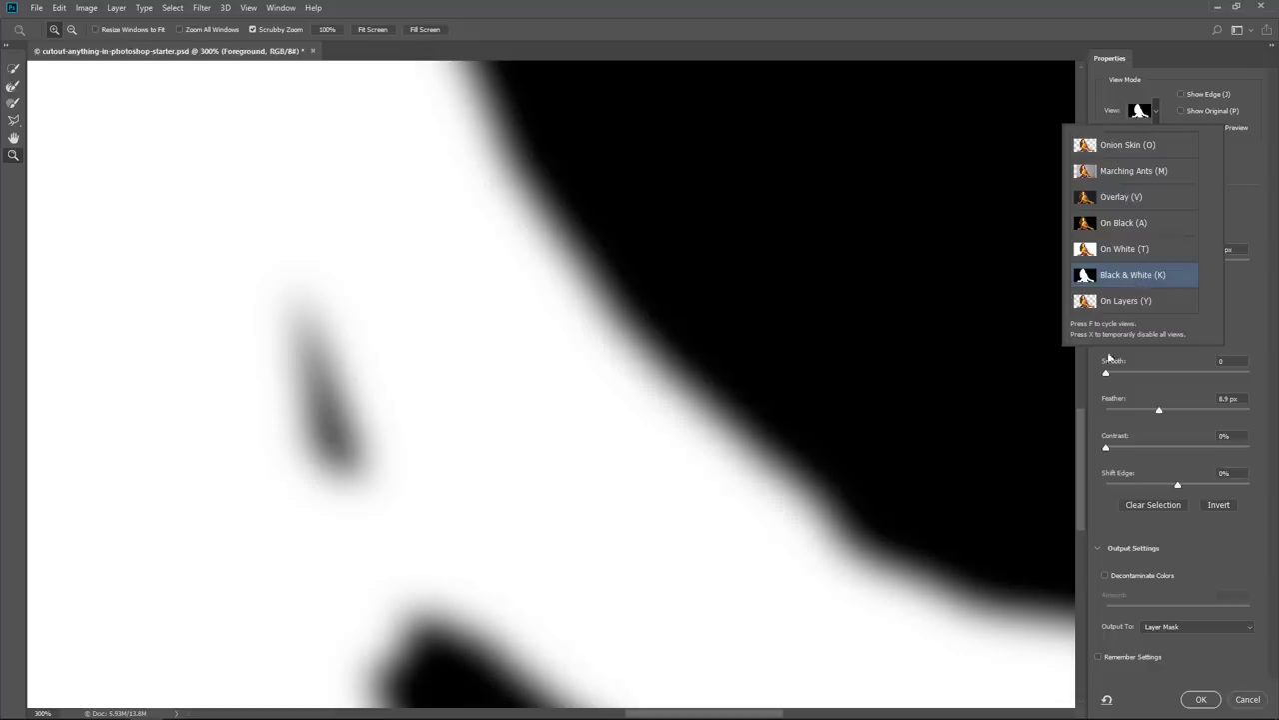
click(1113, 462)
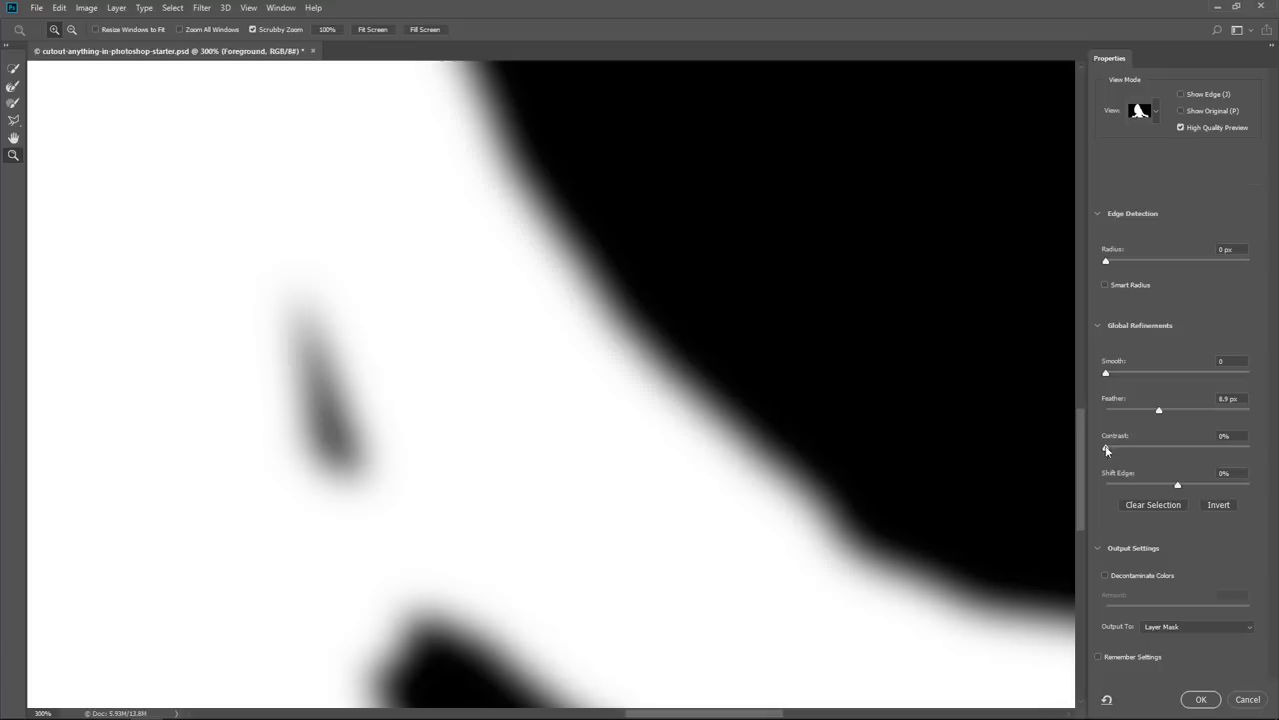
Preview Contrast and Shift Edge on the mask, resetting Feather to 0 px and both Contrast and Shift Edge to 0%.
mouse_move(1106, 449)
mouse_down()
mouse_move(1256, 453)
mouse_move(1109, 451)
mouse_up()
drag(1161, 411, 1105, 449)
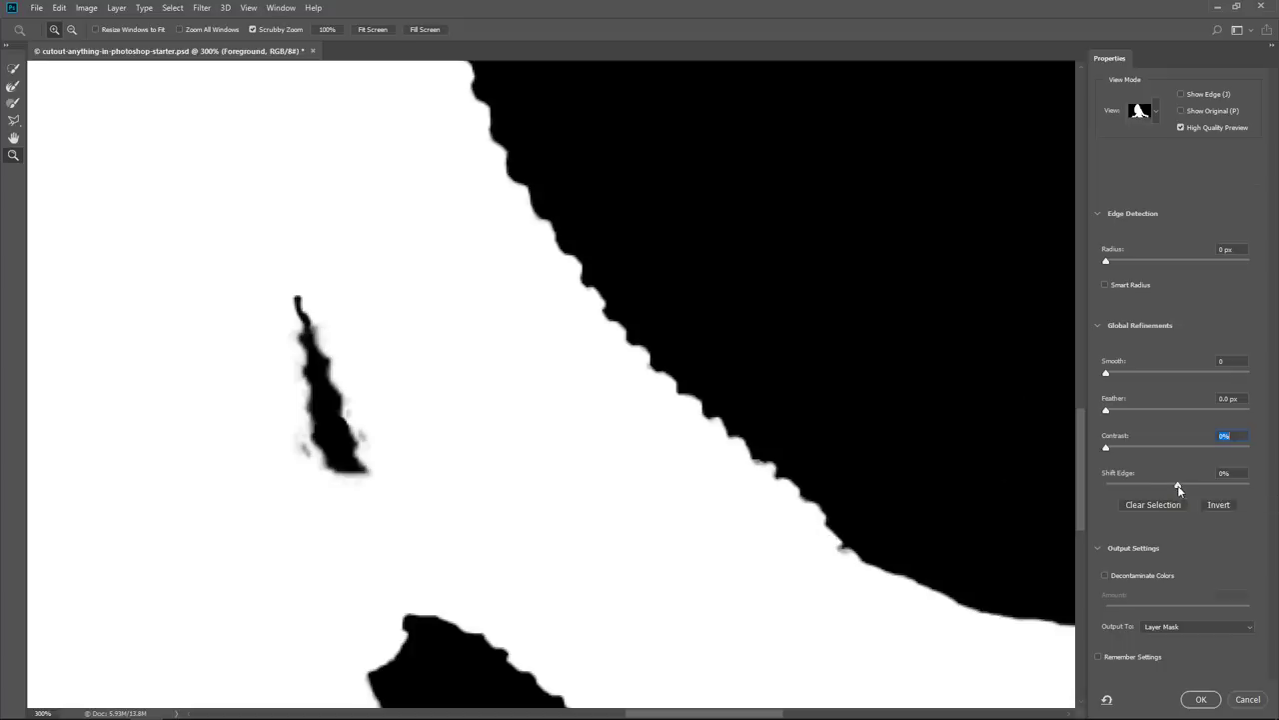
mouse_move(1179, 489)
mouse_down()
mouse_move(1065, 493)
mouse_move(1249, 486)
mouse_move(1034, 479)
mouse_move(1249, 485)
mouse_move(1175, 485)
mouse_up()
text(0)
Return to Overlay view and refine the cutout edge with Smooth 2, Feather 0.1 px and Contrast 55%.
click(1150, 112)
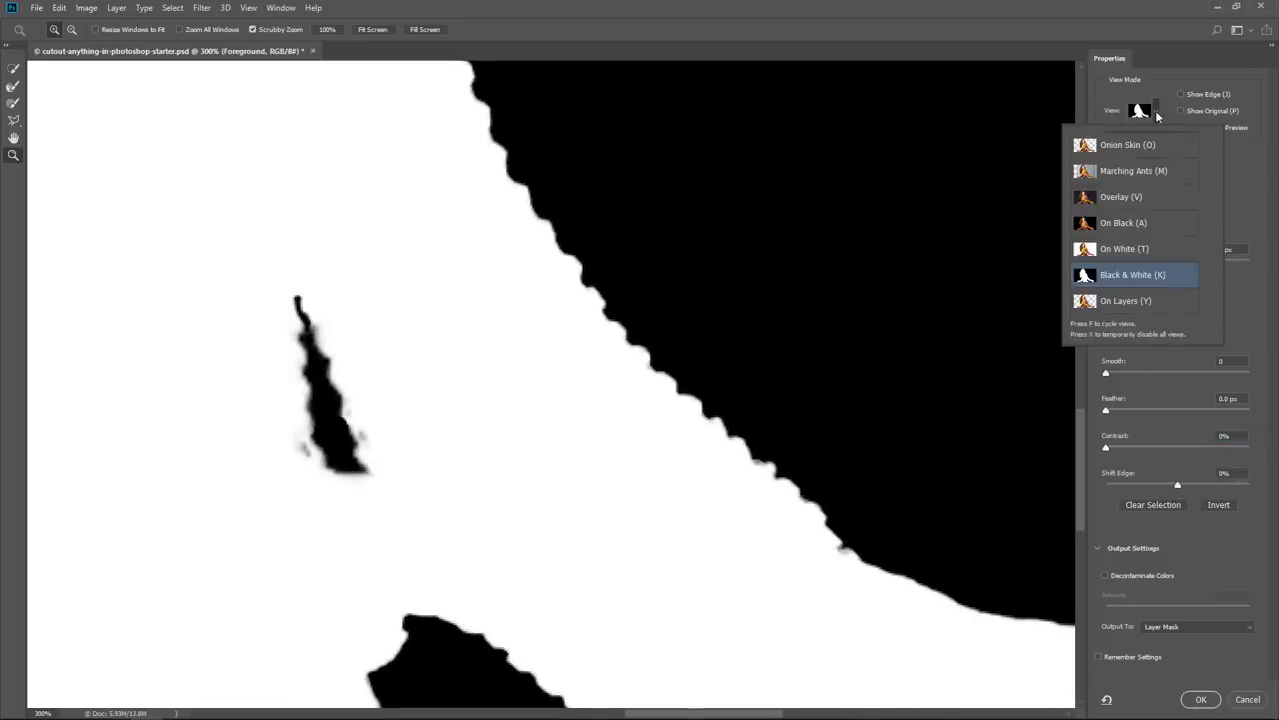
click(1152, 203)
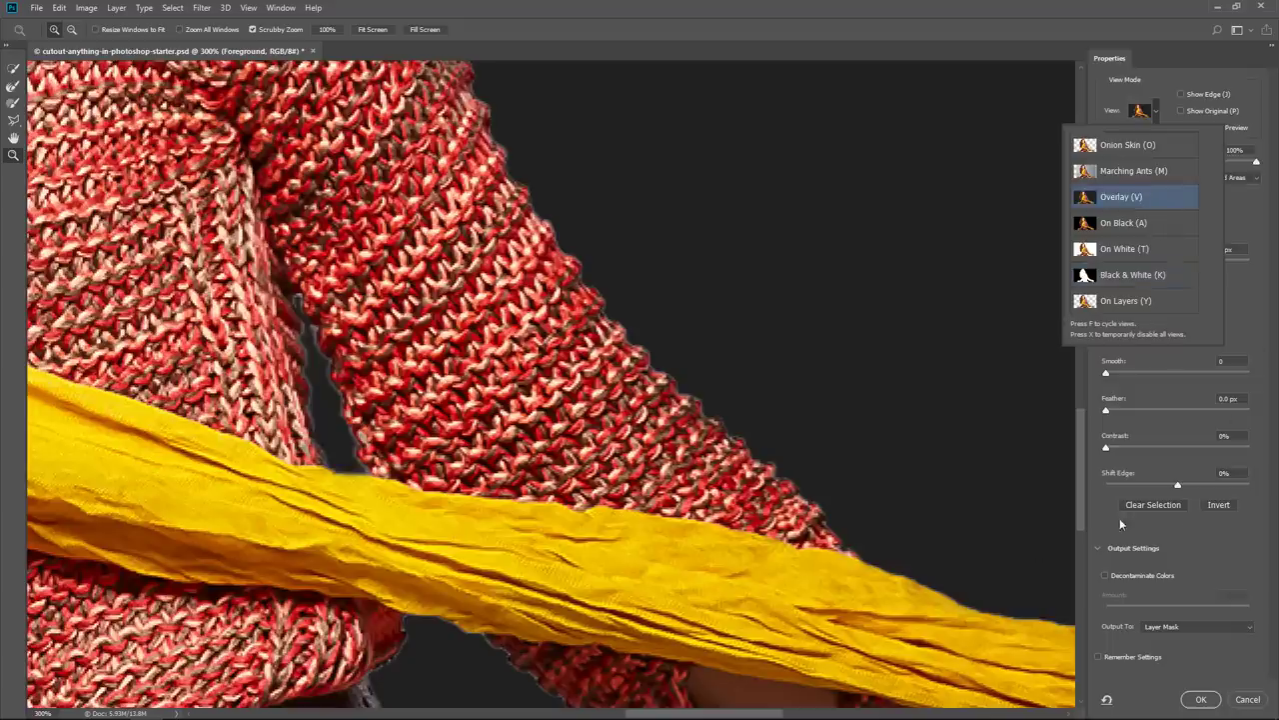
click(1126, 403)
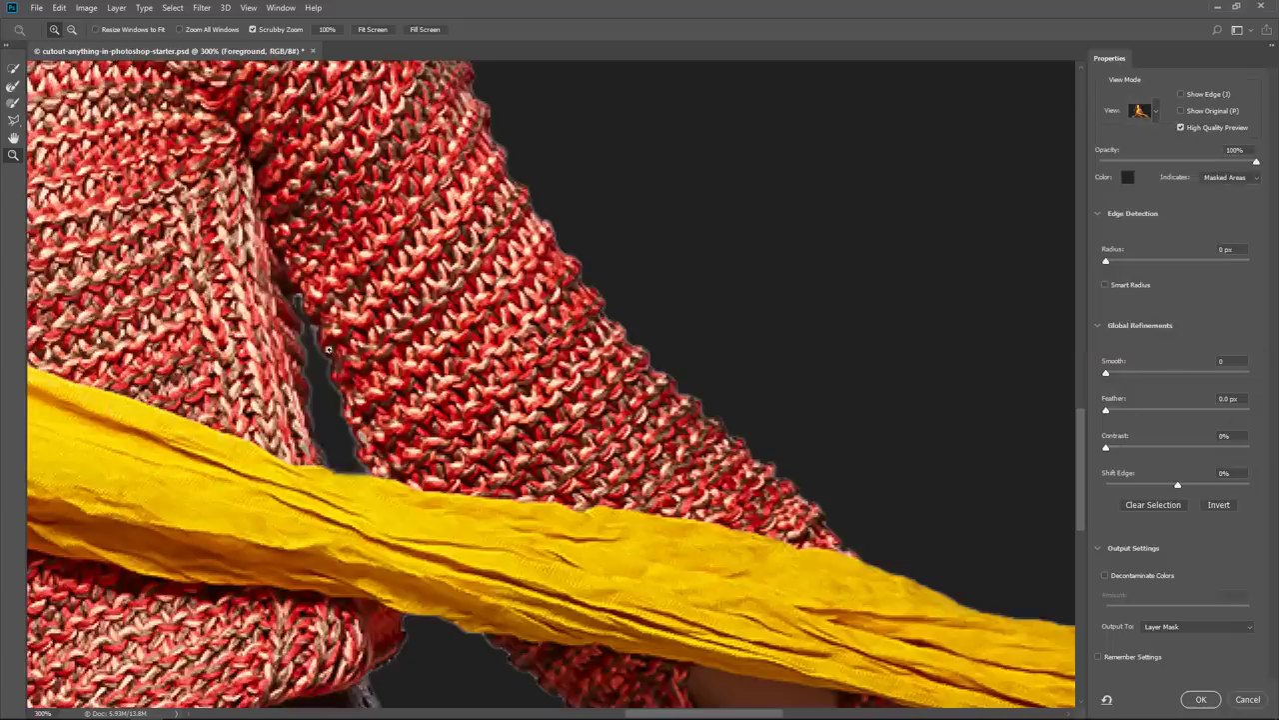
drag(433, 500, 498, 290)
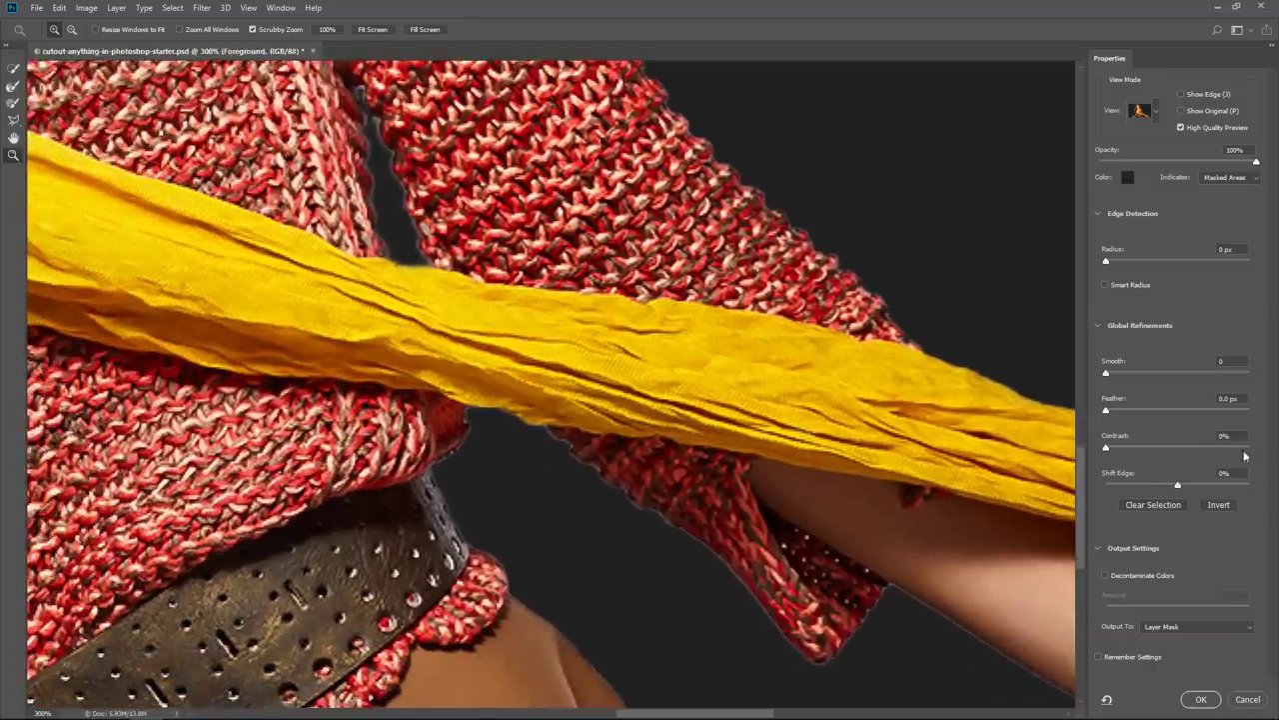
drag(1106, 373, 1110, 374)
drag(1106, 408, 1107, 408)
drag(1107, 449, 1188, 438)
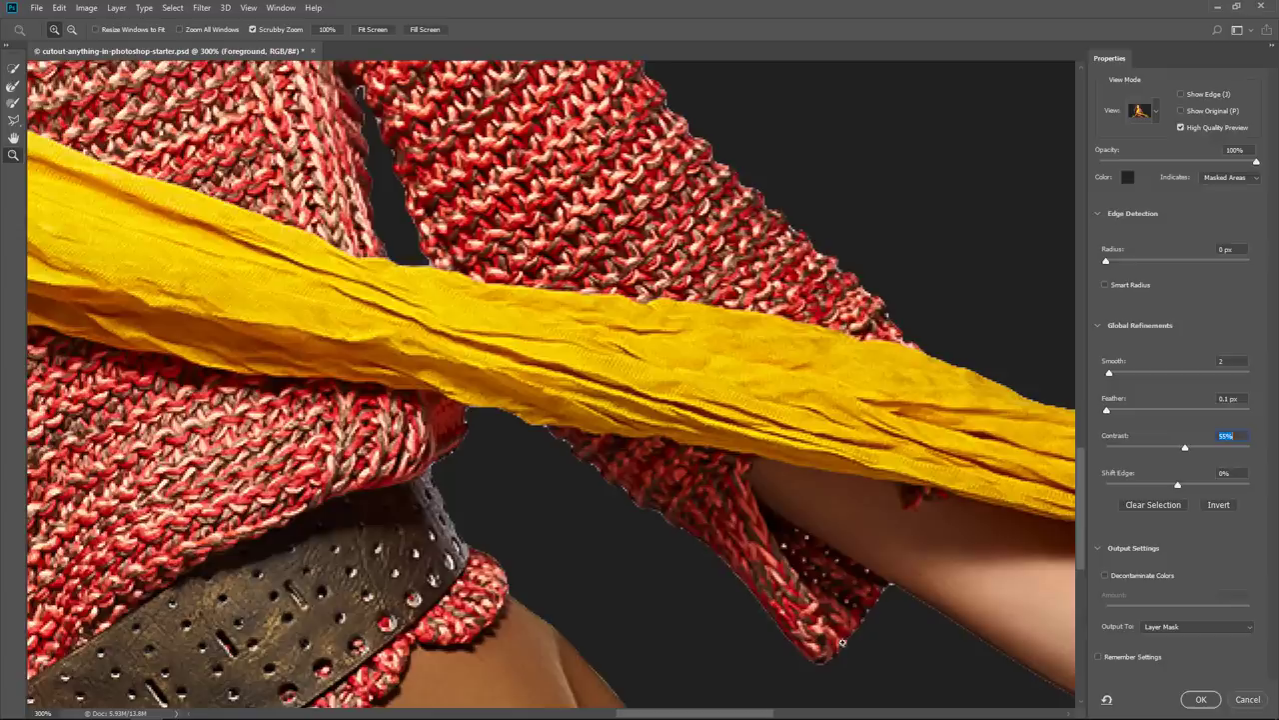
drag(902, 650, 590, 516)
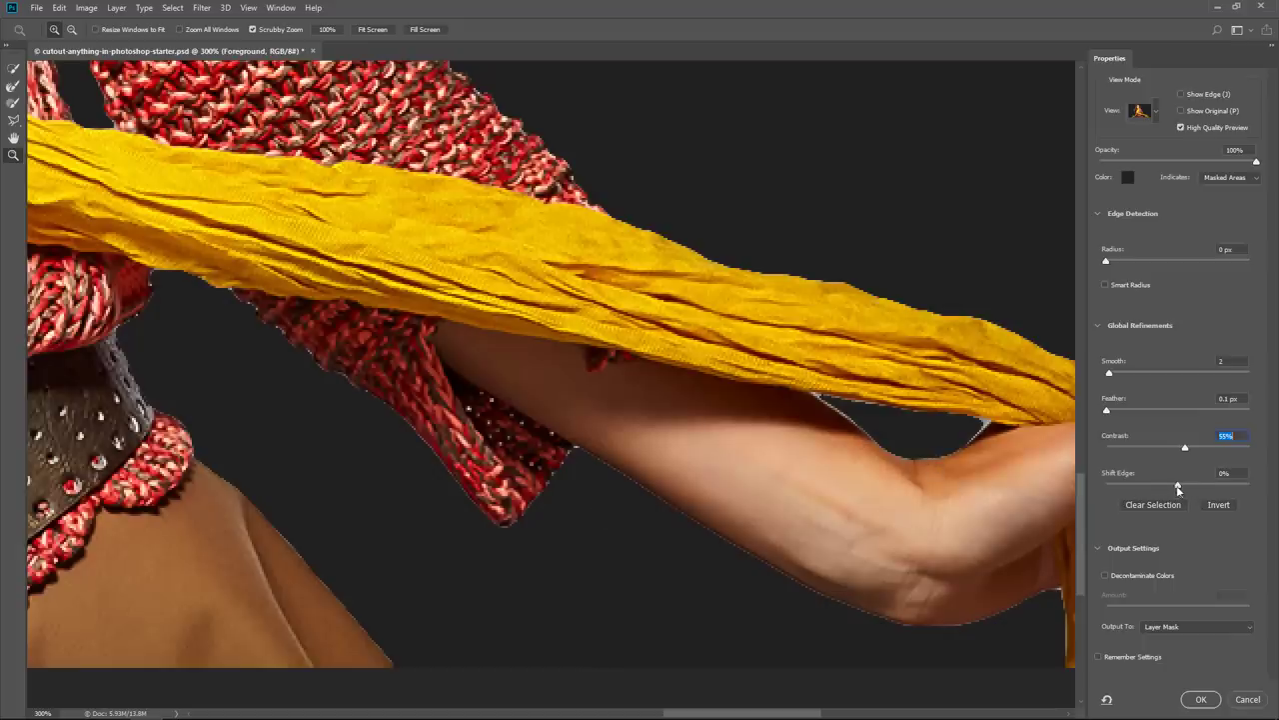
Contract the cutout with a Shift Edge of -35% and raise the Feather to 0.8 px.
drag(1180, 490, 1152, 487)
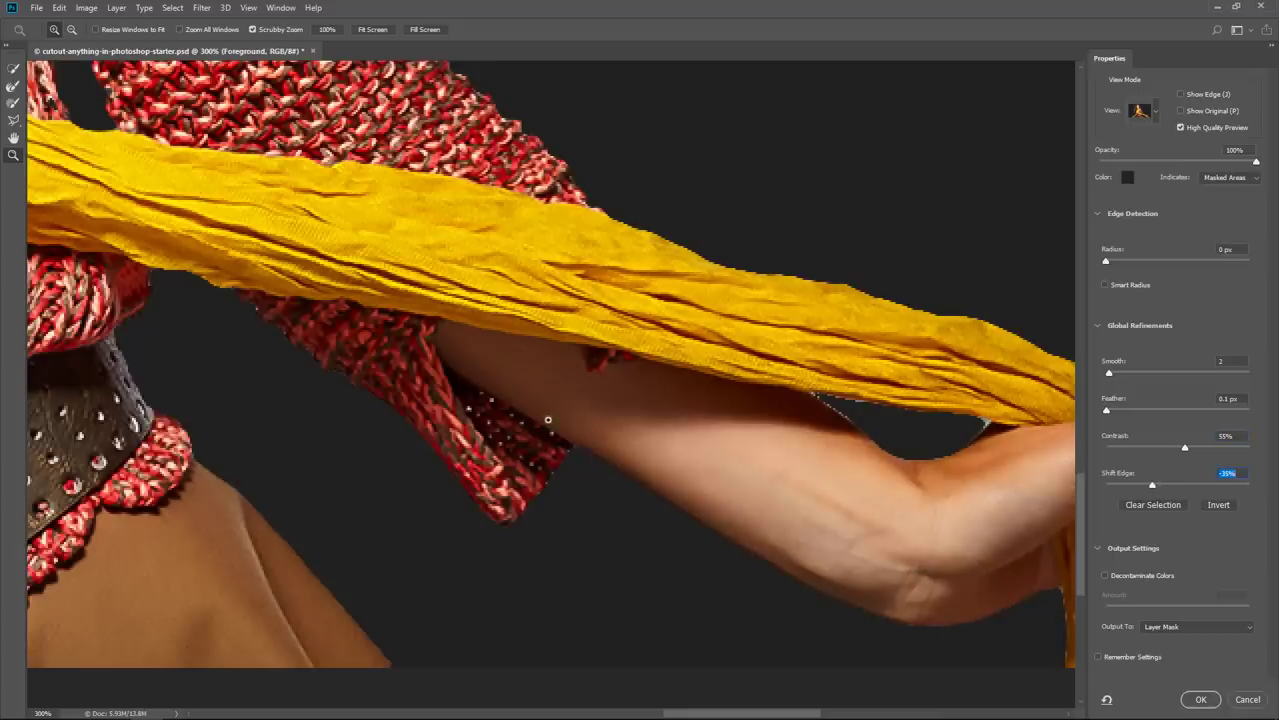
drag(548, 420, 473, 448)
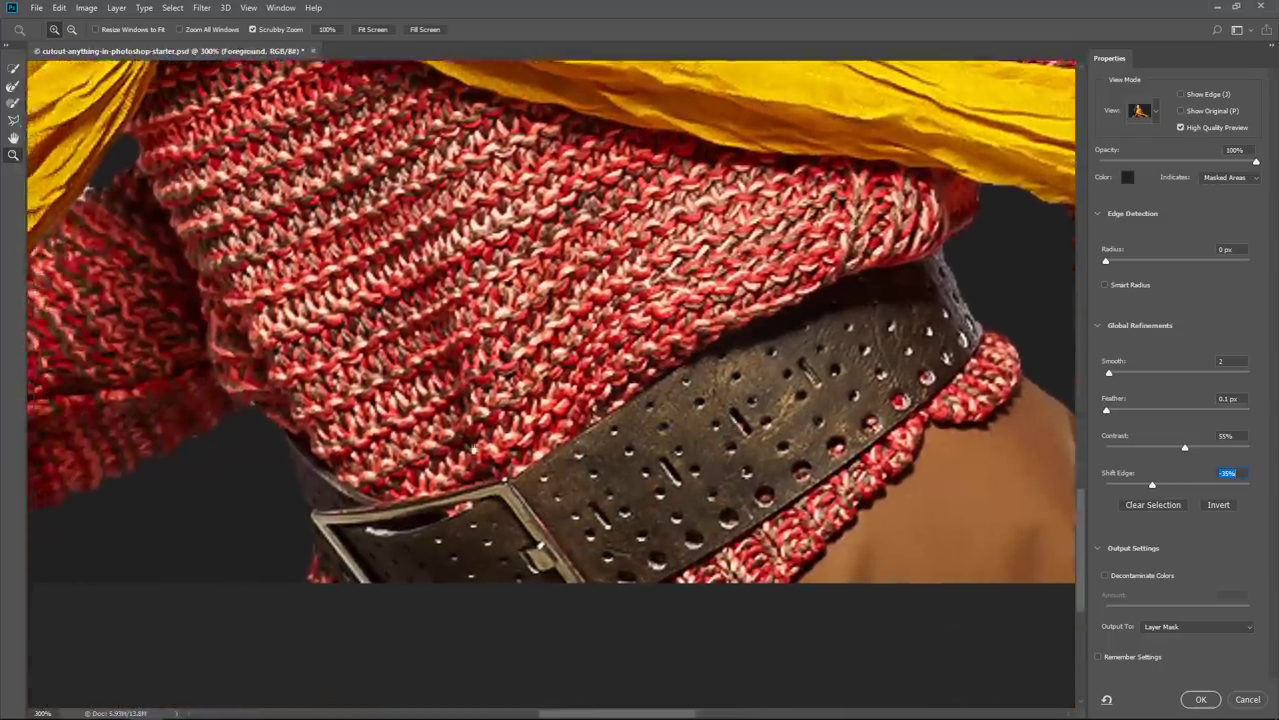
drag(793, 378, 454, 329)
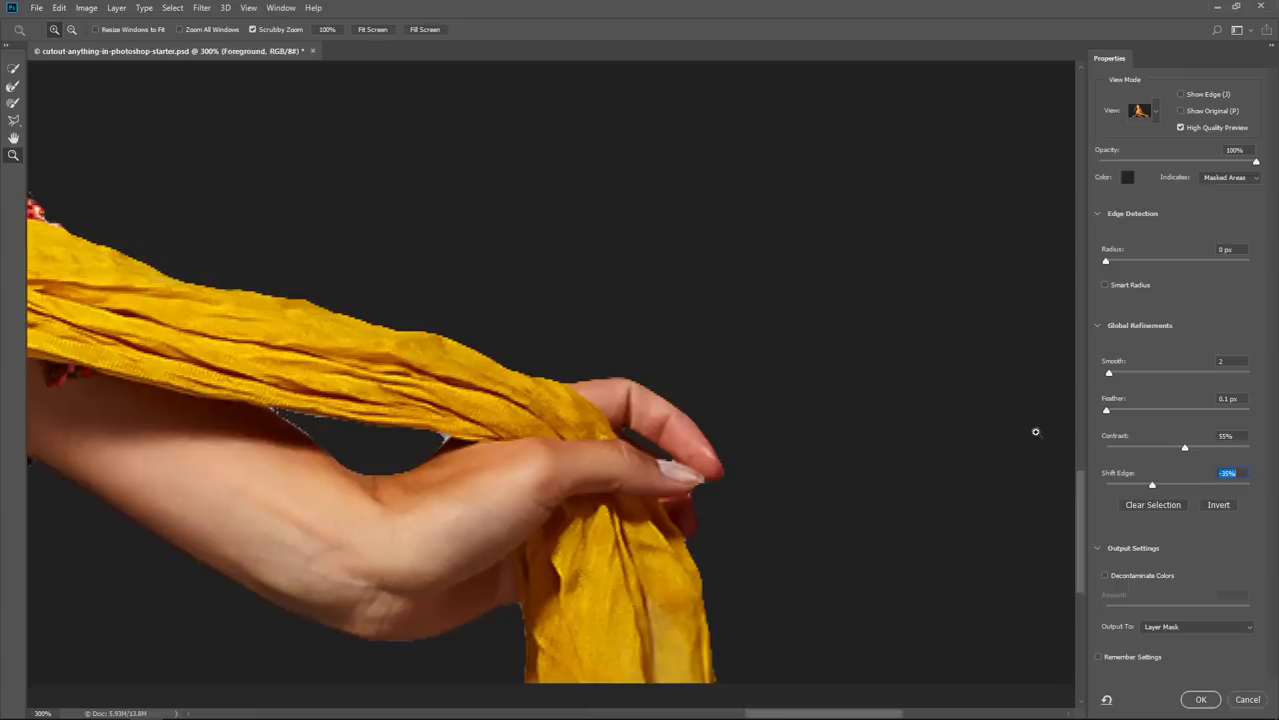
drag(1106, 415, 1111, 416)
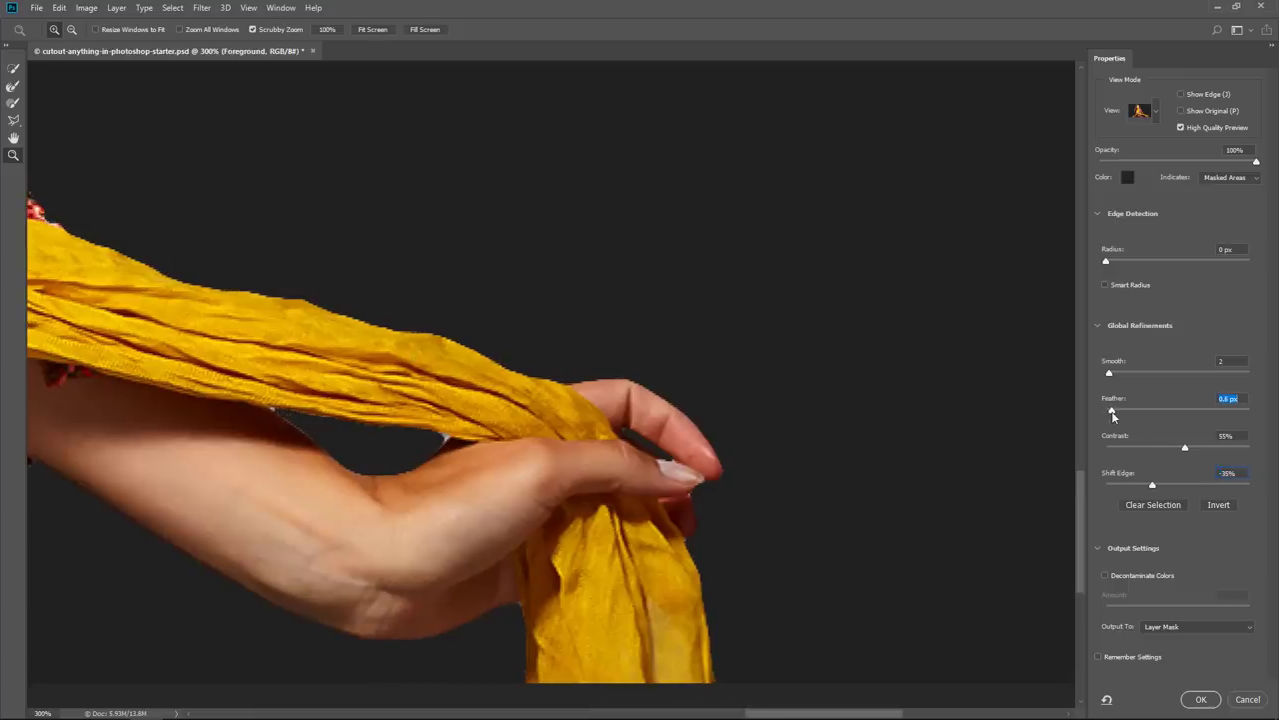
Examine the refined cutout edges along the arms, sleeves, scarf and hair for leftover background.
drag(384, 489, 736, 486)
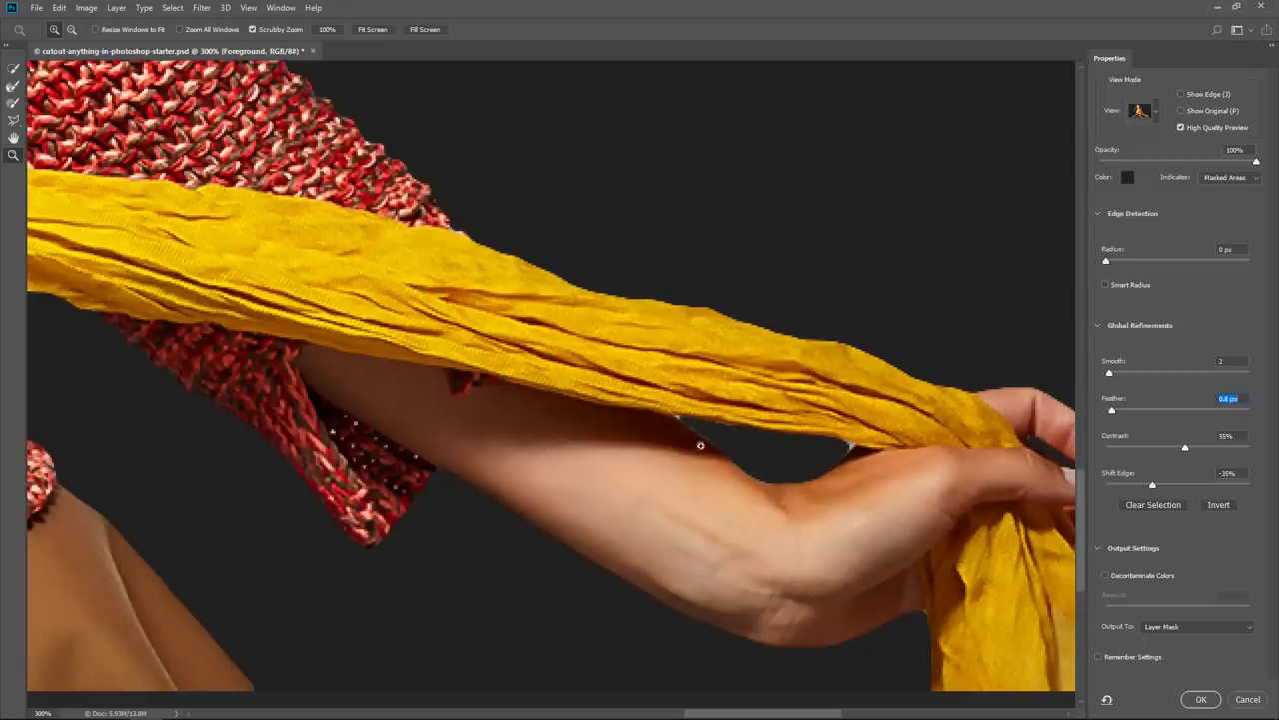
drag(313, 413, 340, 560)
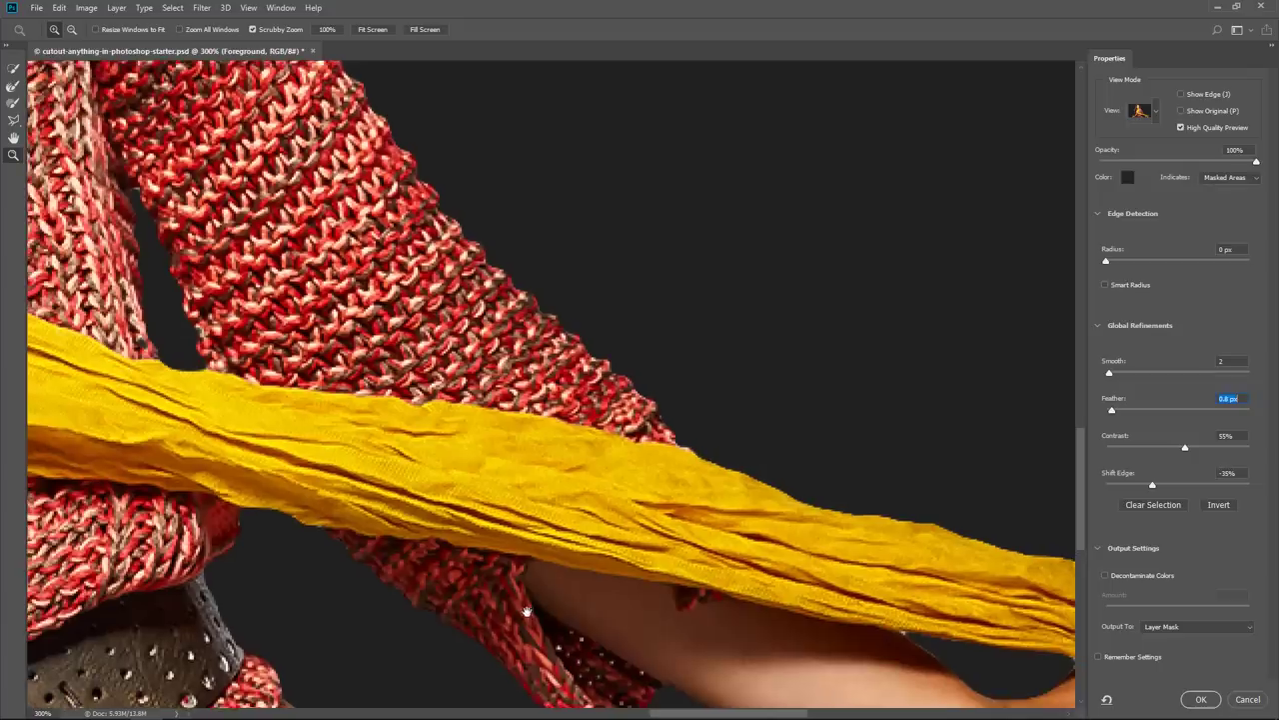
drag(330, 385, 473, 683)
drag(273, 435, 429, 395)
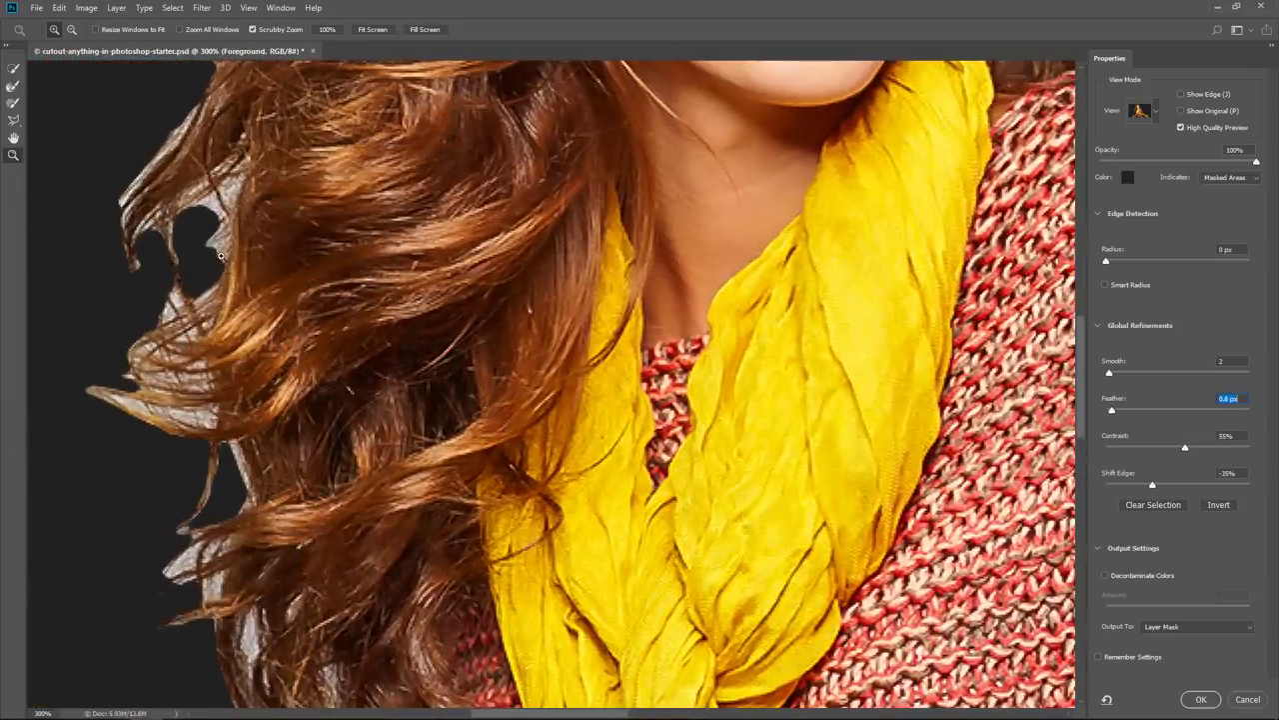
scroll(406, 406, down, 10)
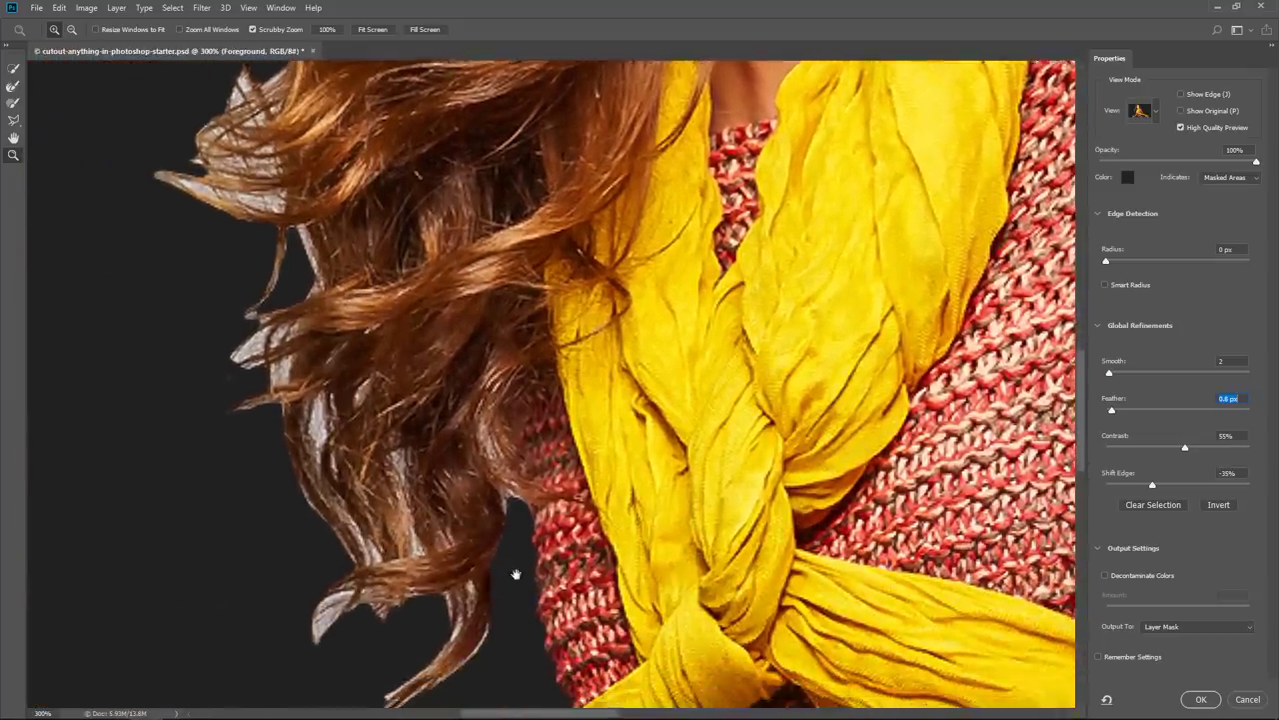
scroll(468, 544, down, 1)
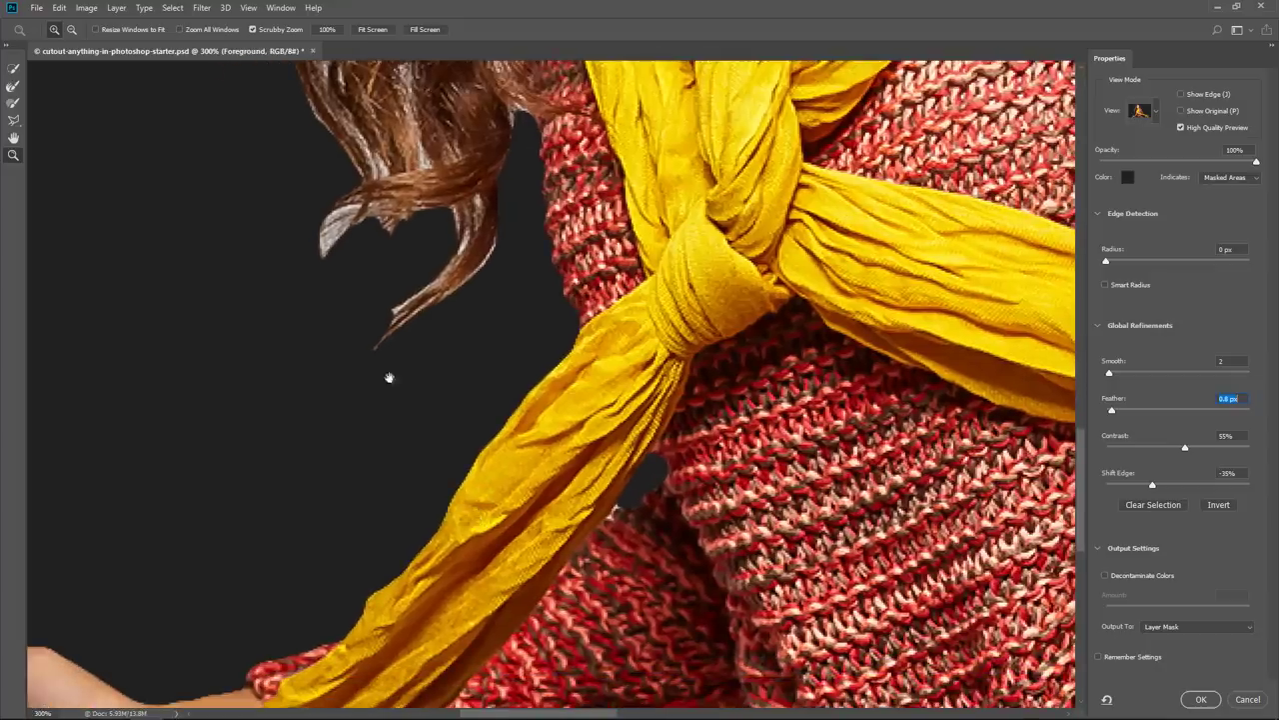
drag(425, 529, 477, 477)
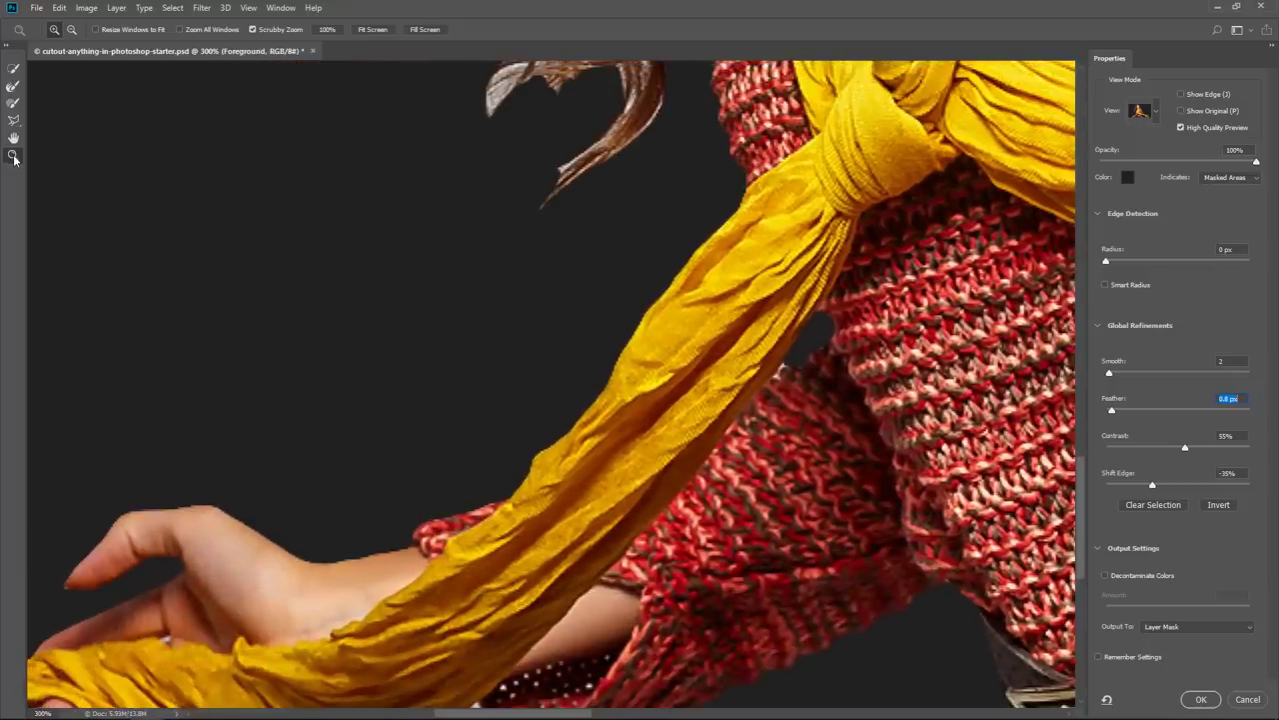
Try the Refine Edge Brush on the outer edge of the hair and inspect the cutout at 100% zoom.
double_click(13, 155)
scroll(580, 220, up, 8)
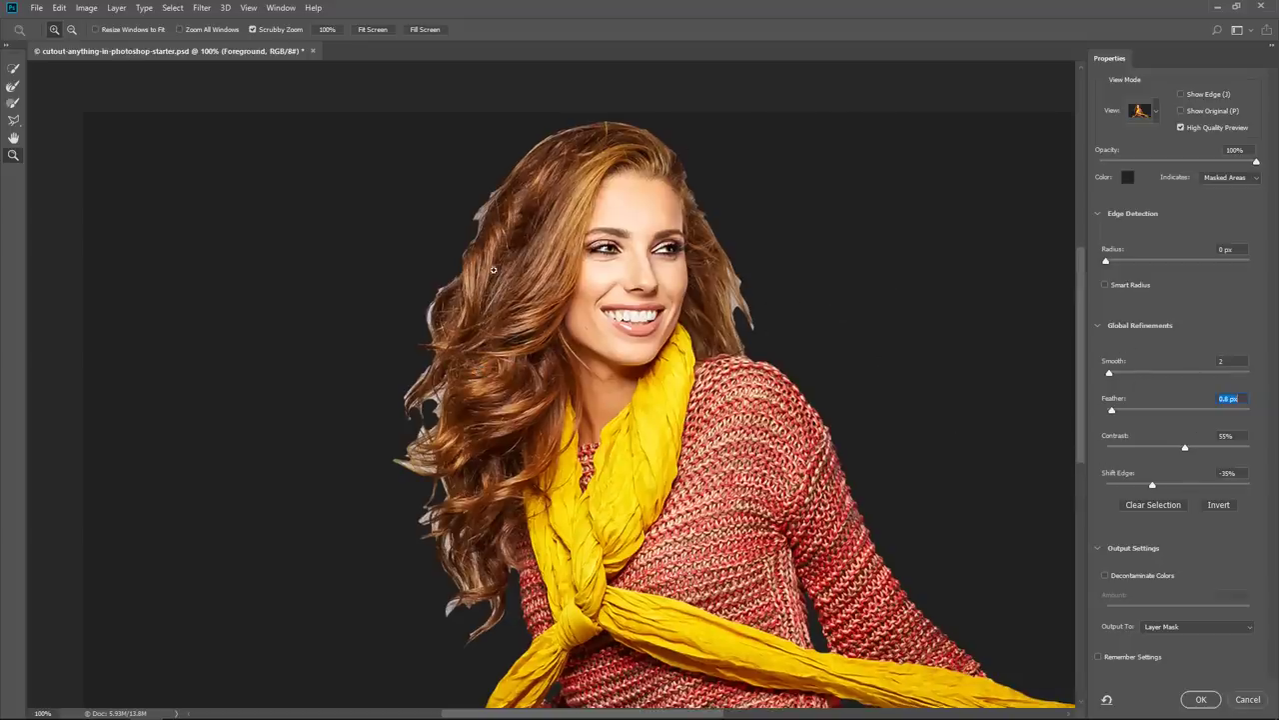
click(12, 87)
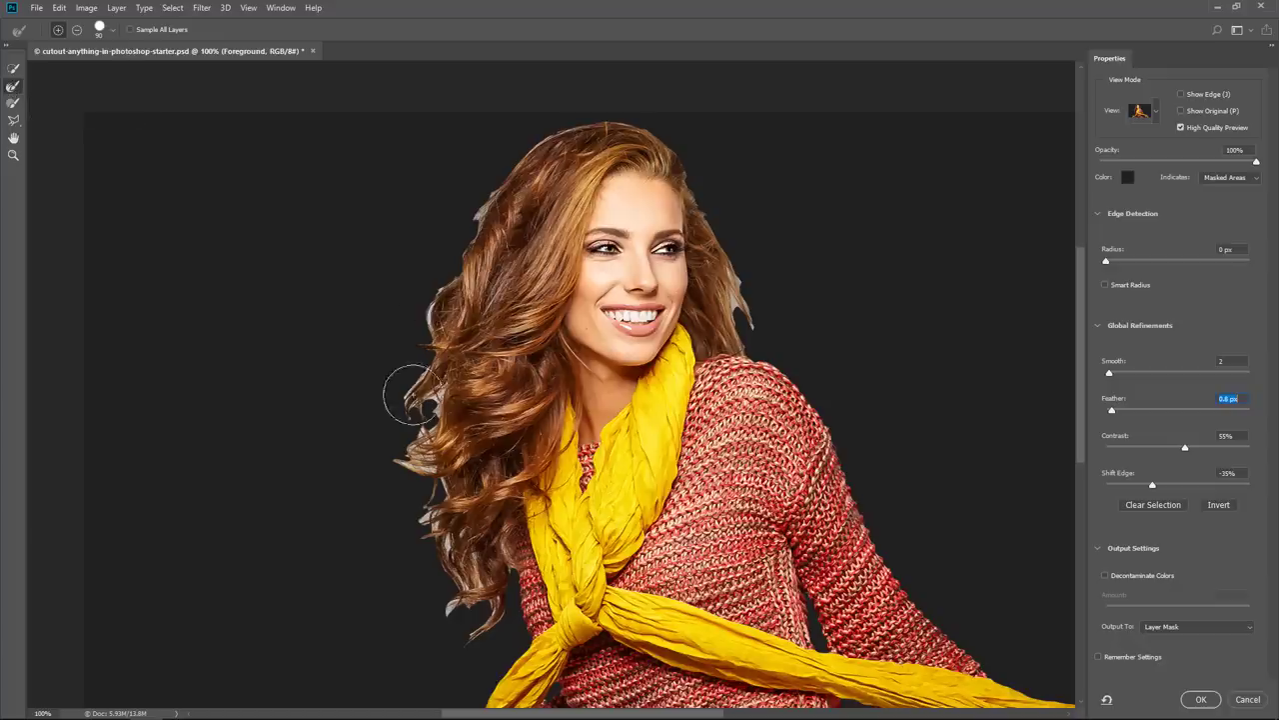
mouse_move(426, 417)
mouse_down()
mouse_move(408, 443)
mouse_move(402, 431)
mouse_move(421, 433)
mouse_up()
drag(755, 584, 646, 434)
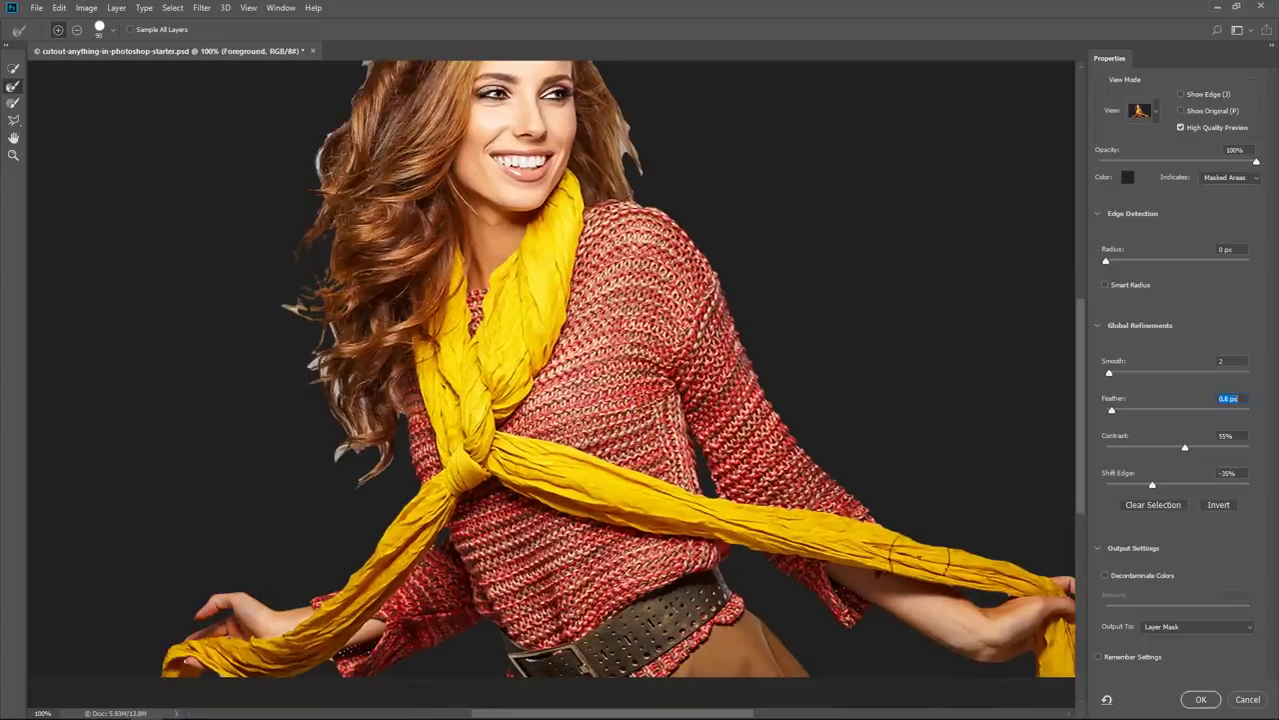
drag(904, 551, 939, 600)
drag(392, 392, 469, 519)
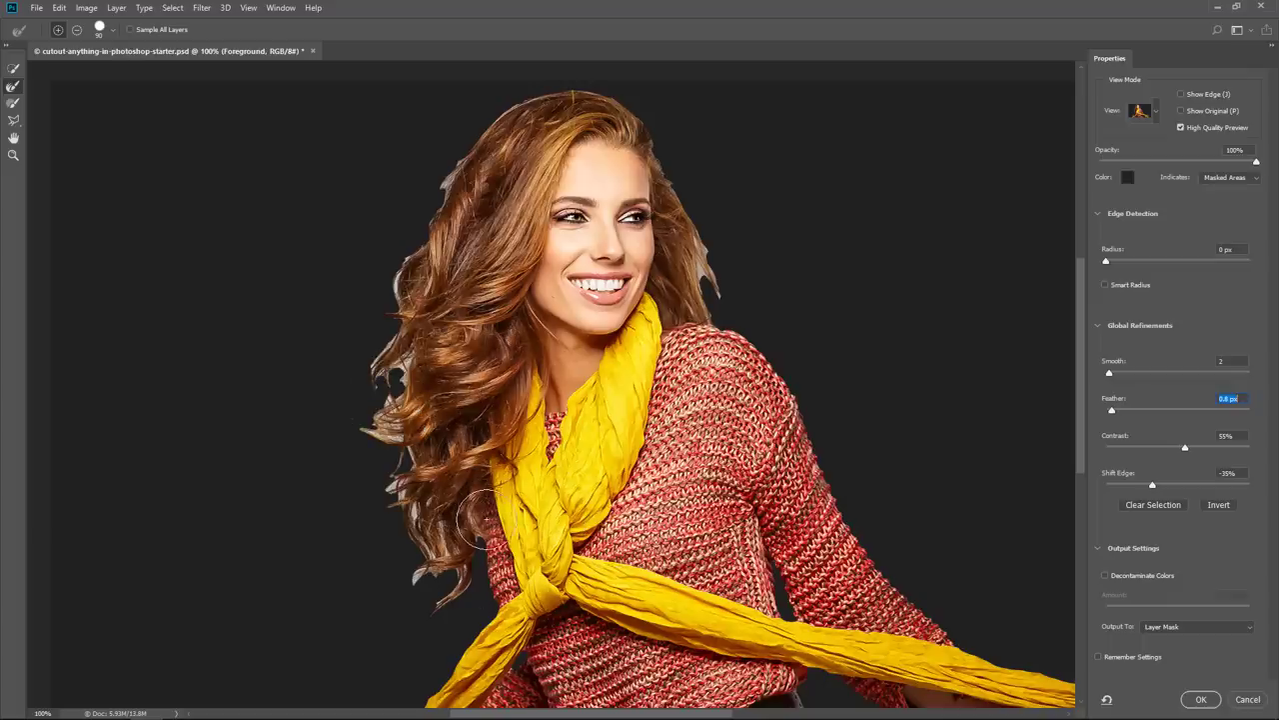
drag(478, 515, 554, 400)
drag(746, 372, 618, 481)
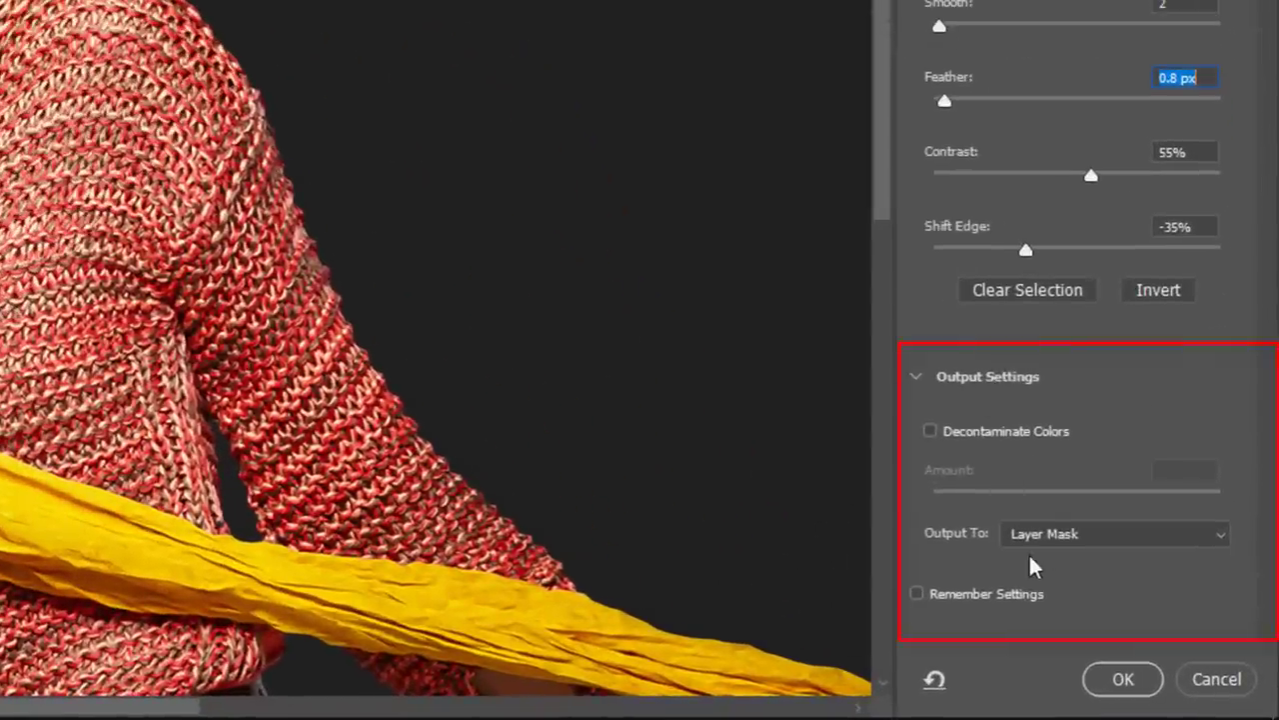
Check the output destinations with and without Decontaminate Colors, leaving the option off.
click(1030, 540)
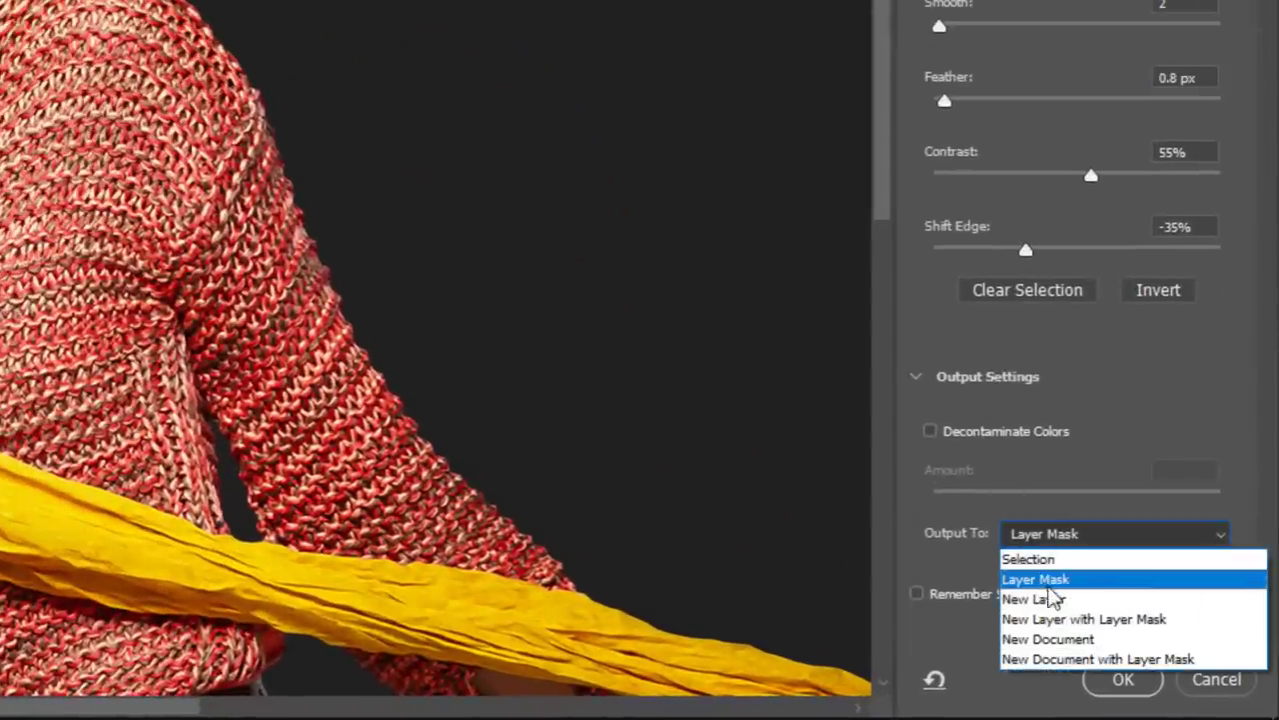
click(1049, 586)
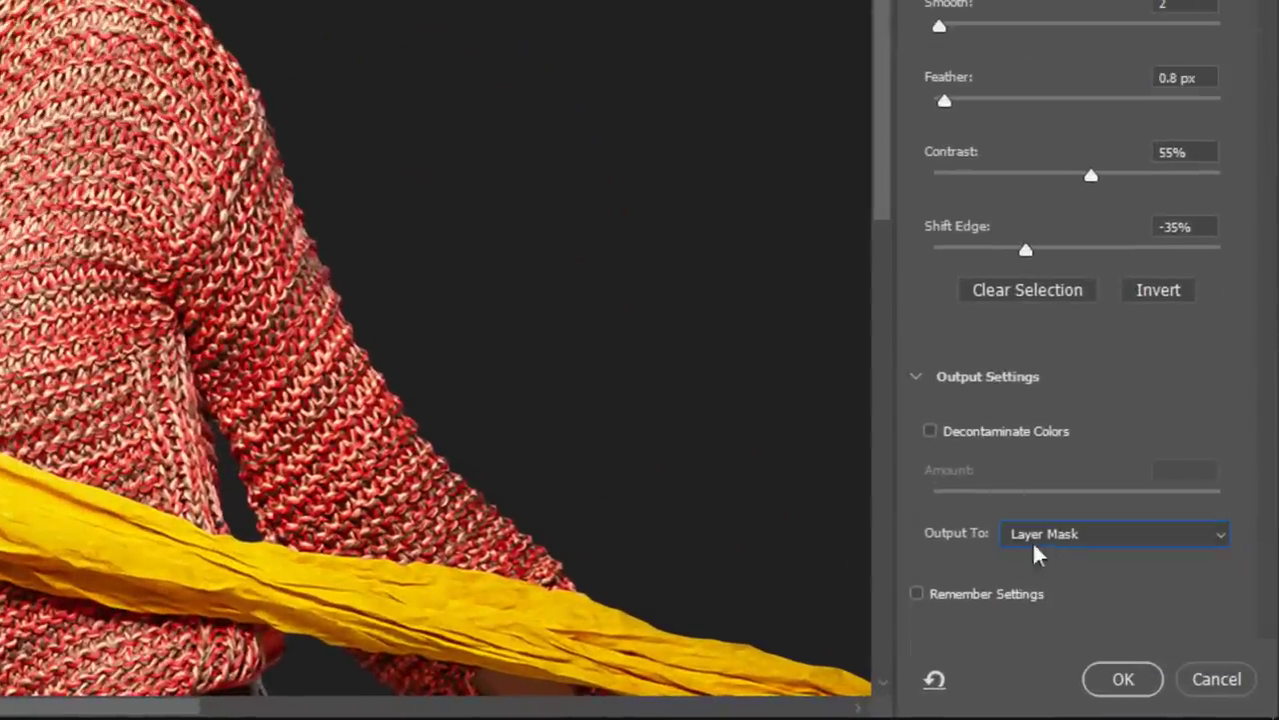
click(931, 433)
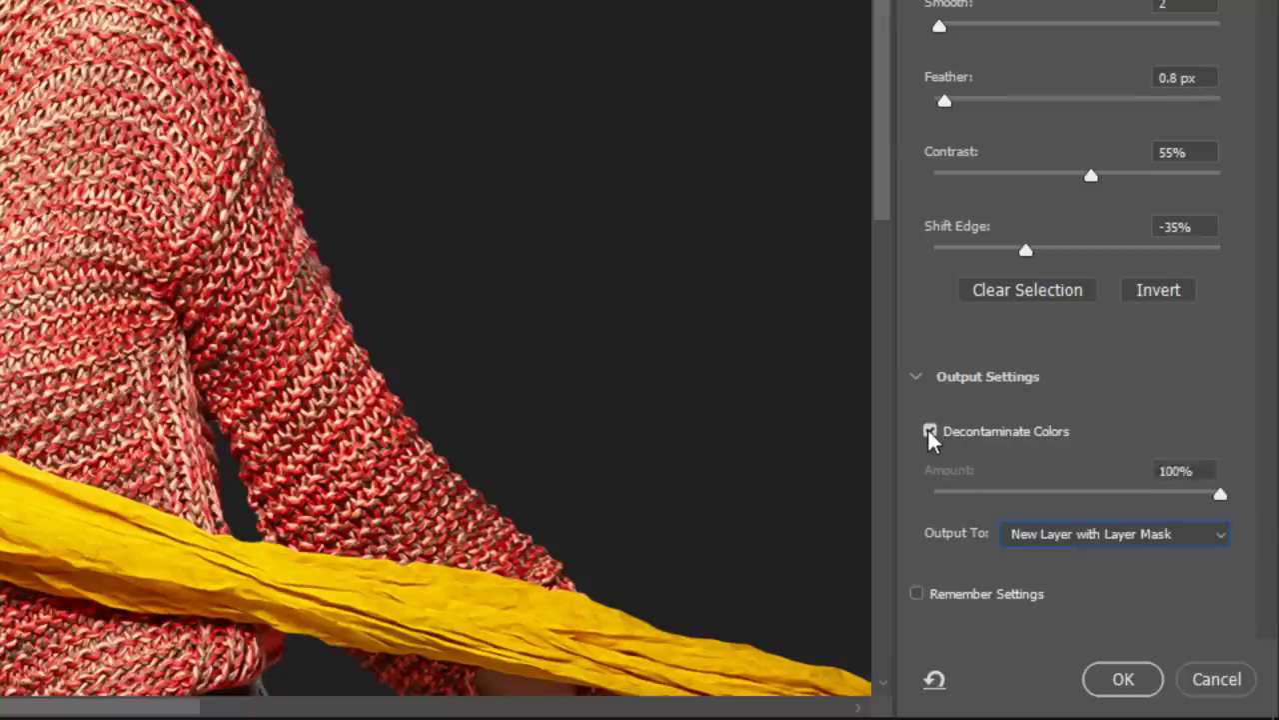
click(1034, 532)
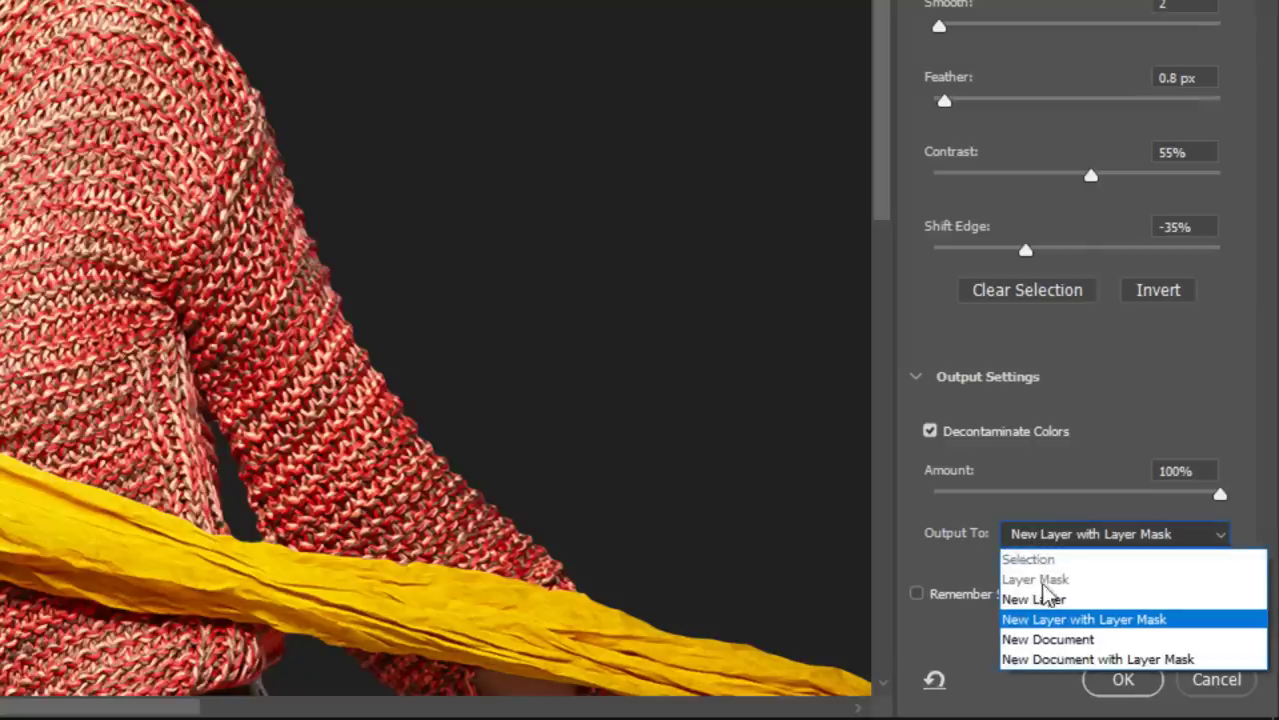
click(931, 439)
click(929, 433)
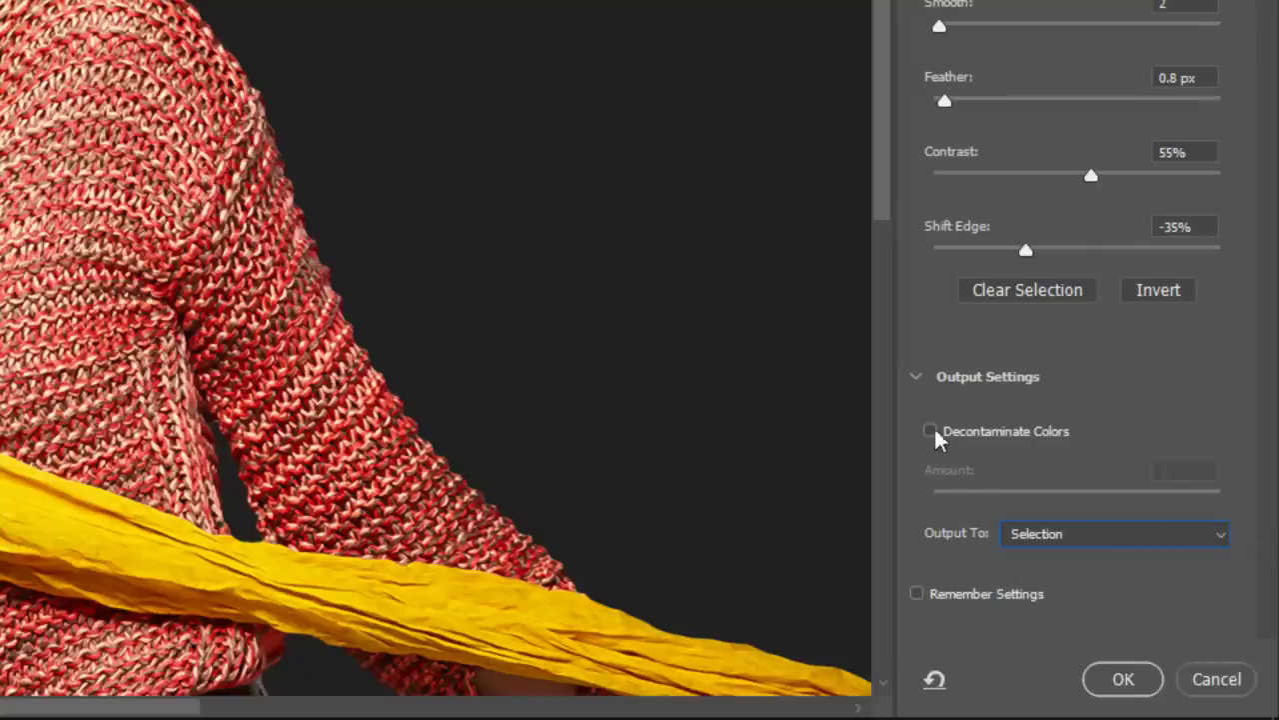
Output the refined selection as a Layer Mask on the Foreground layer.
click(1036, 534)
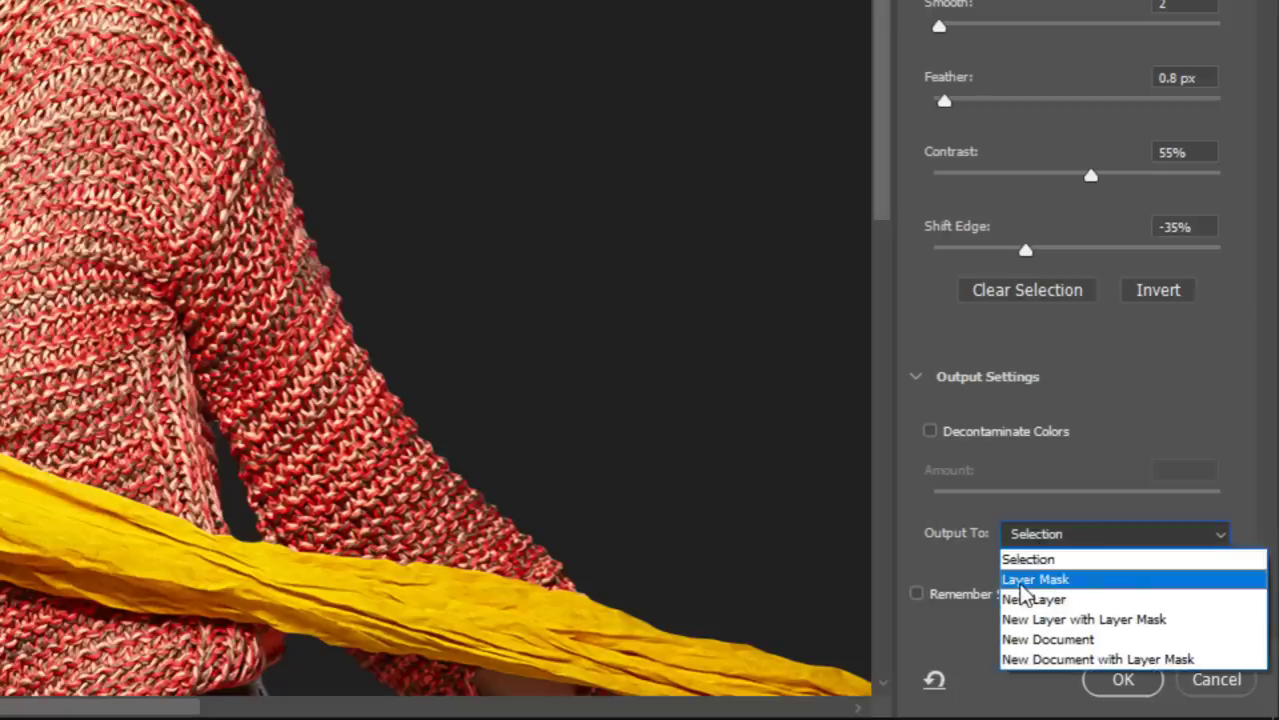
click(1025, 582)
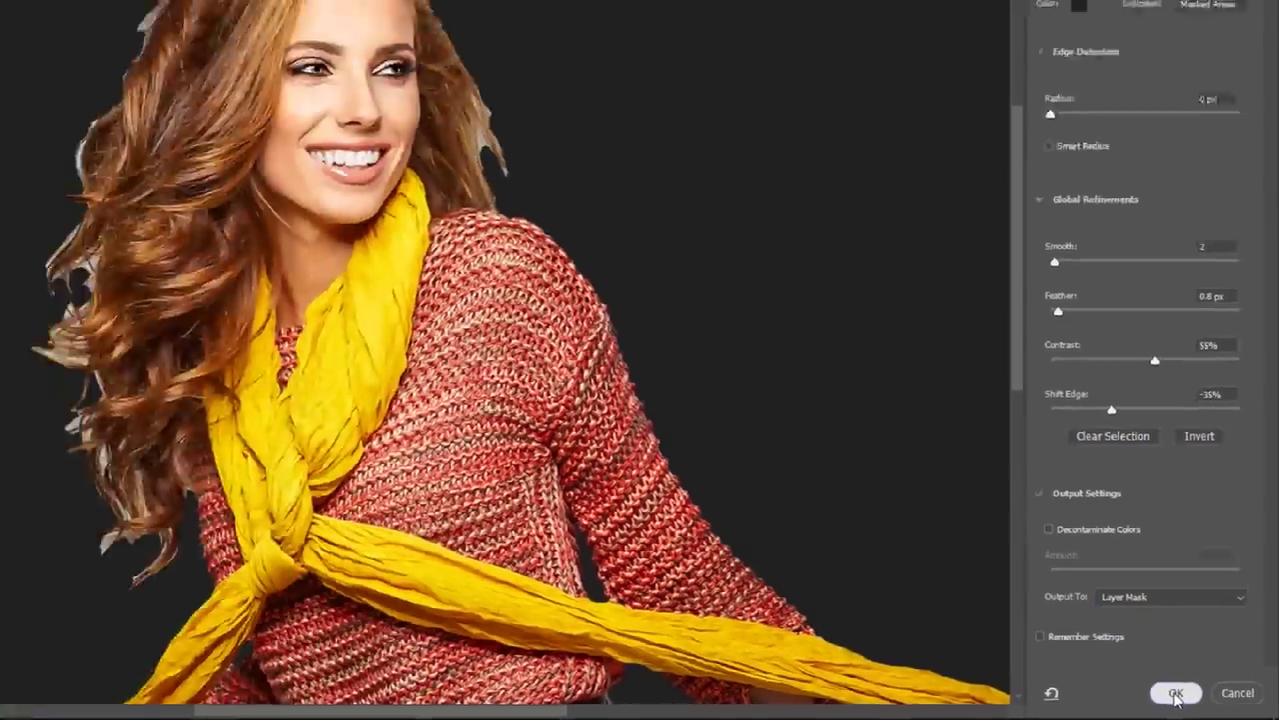
click(1124, 680)
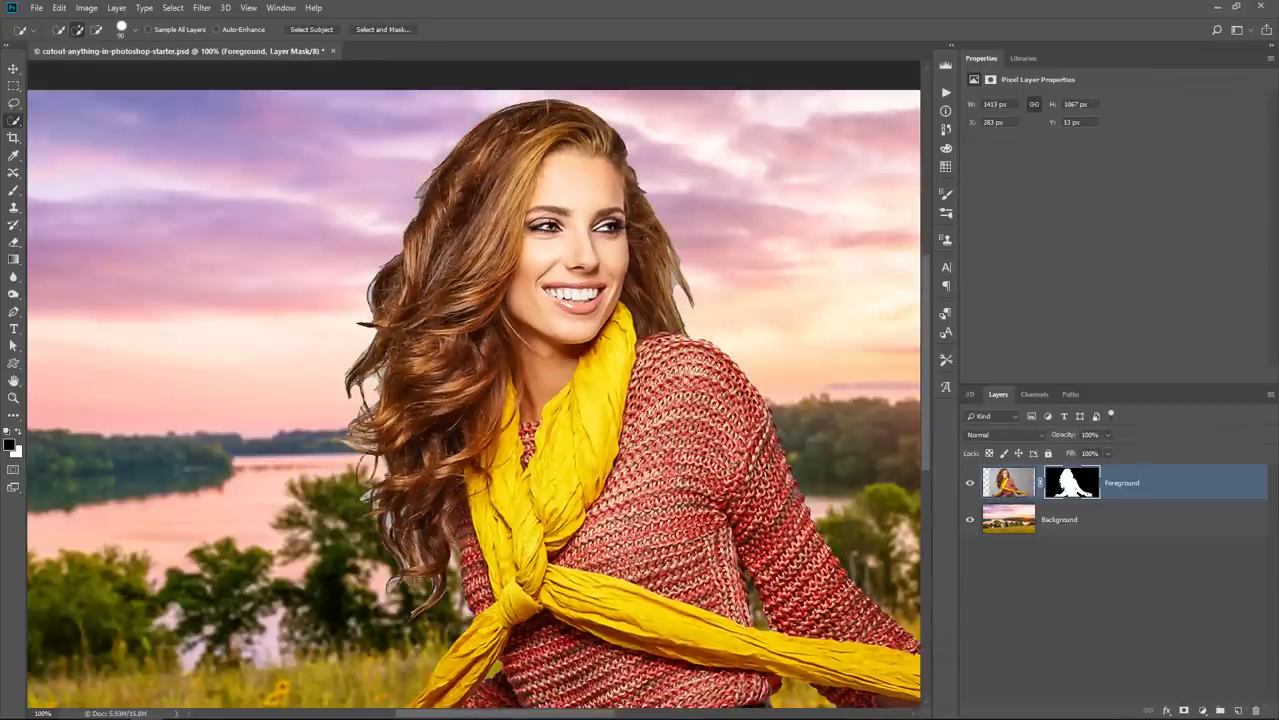
Lasso the outer hair edges from the shoulder, running just inside the hair and looping back around outside the head.
click(13, 398)
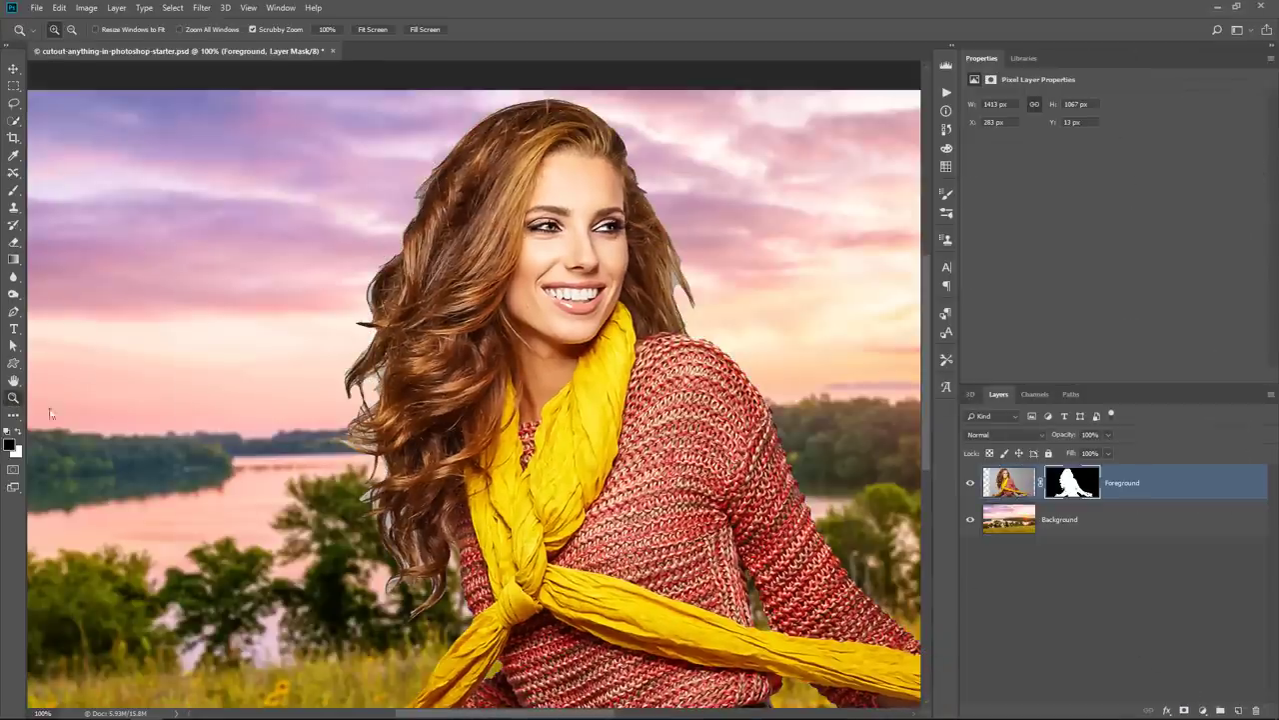
right_click(569, 442)
click(600, 452)
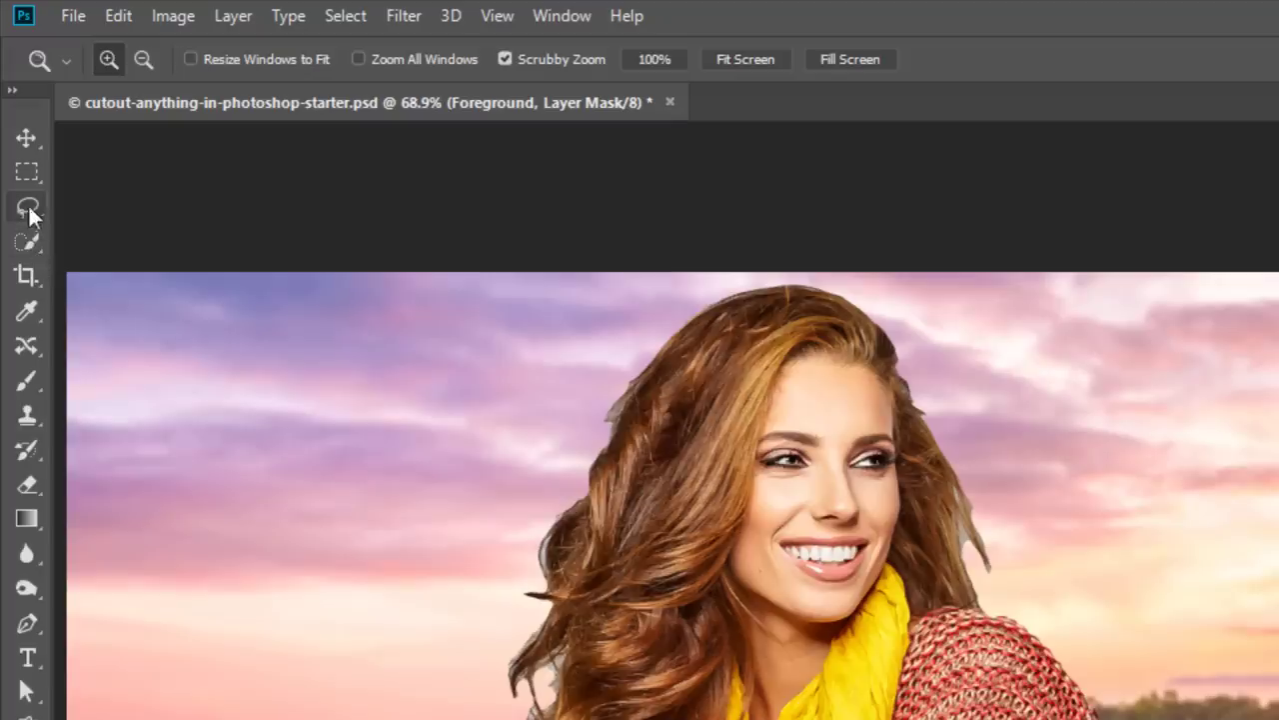
drag(28, 206, 109, 205)
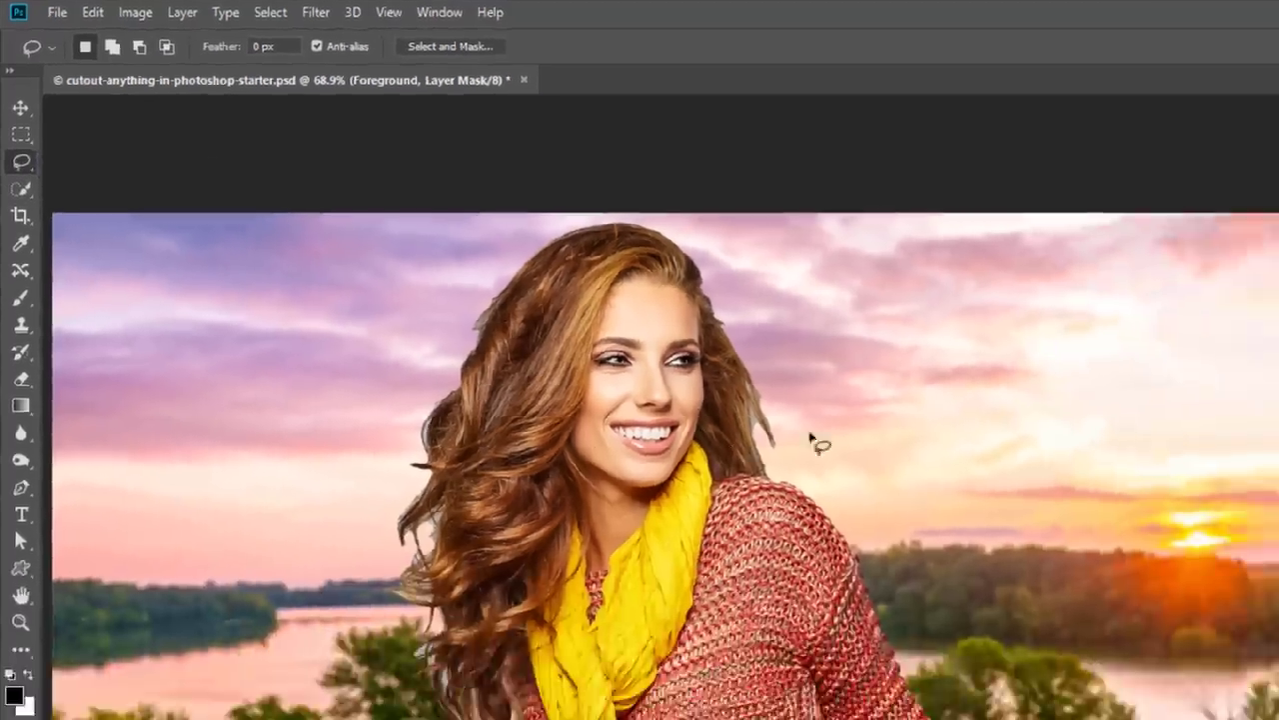
mouse_move(818, 440)
mouse_down()
mouse_move(801, 477)
mouse_move(766, 493)
mouse_move(748, 430)
mouse_up()
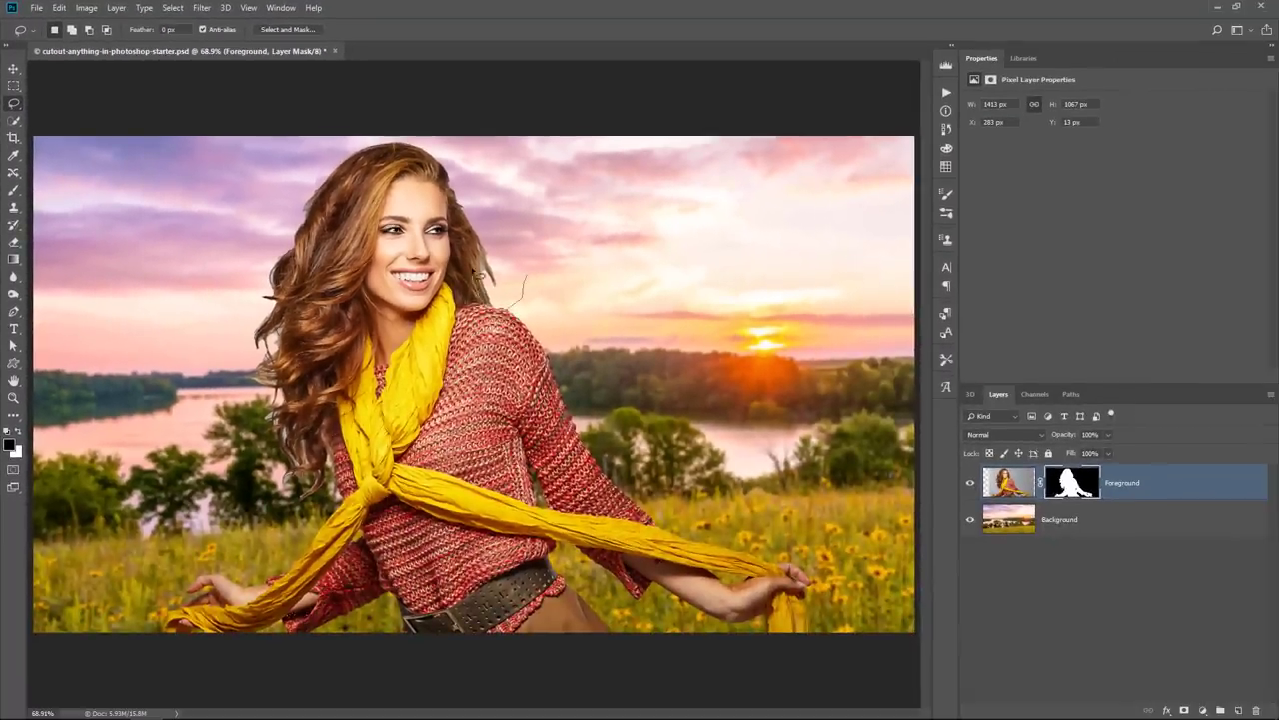
drag(480, 276, 450, 192)
mouse_move(394, 150)
mouse_down()
mouse_move(350, 170)
mouse_move(322, 222)
mouse_move(303, 312)
mouse_move(342, 458)
mouse_up()
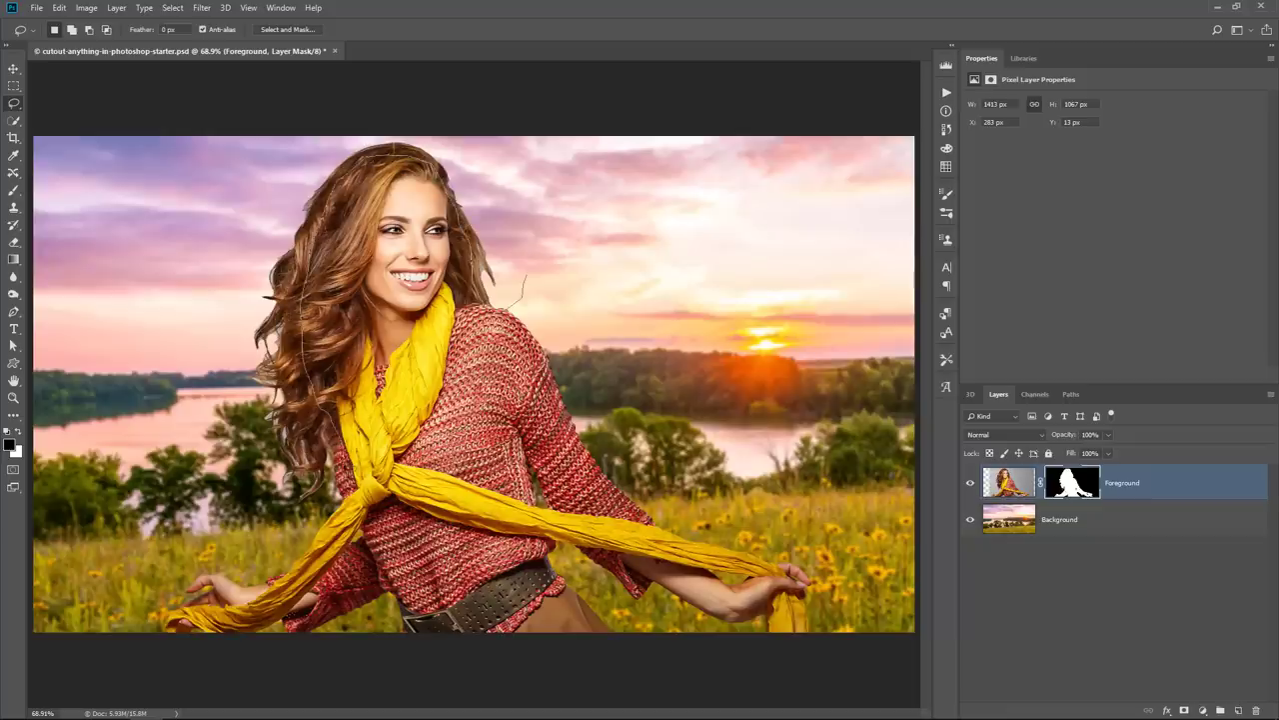
mouse_move(312, 516)
mouse_down()
mouse_move(206, 337)
mouse_move(295, 142)
mouse_move(526, 180)
mouse_move(521, 303)
mouse_up()
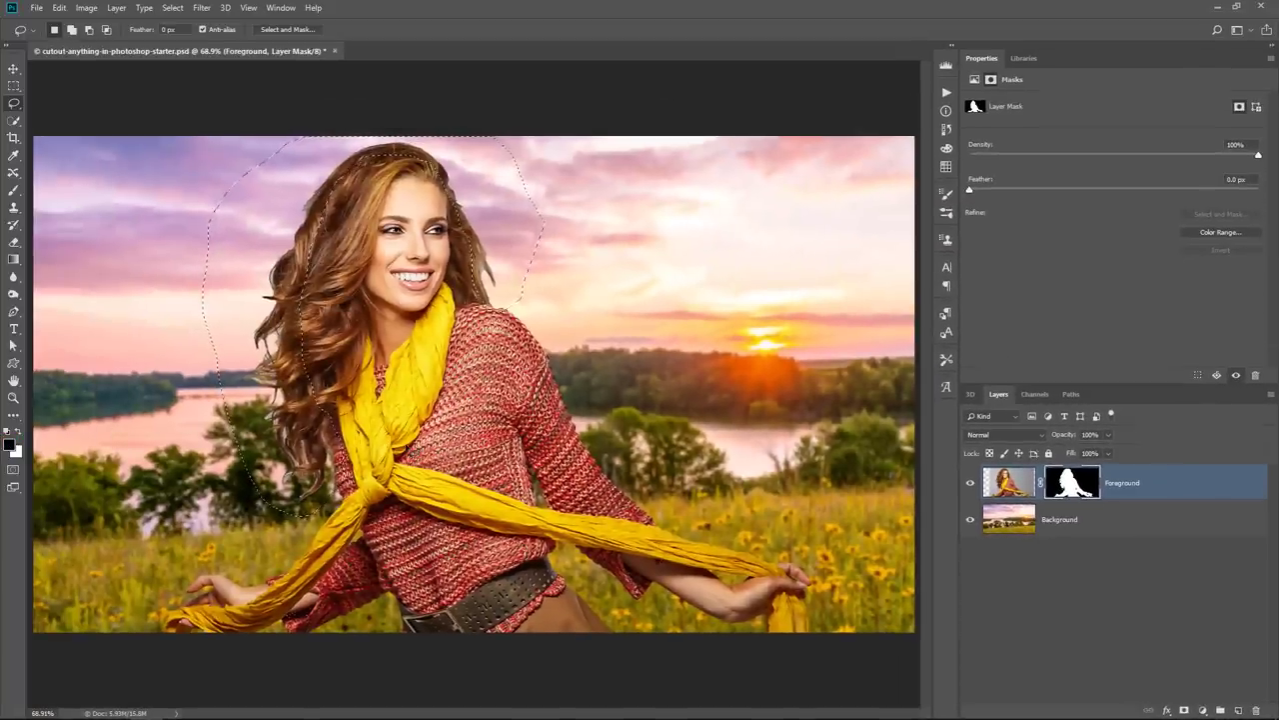
Fill the lassoed hair area on the layer mask with black and deselect it.
key(alt+BackSpace)
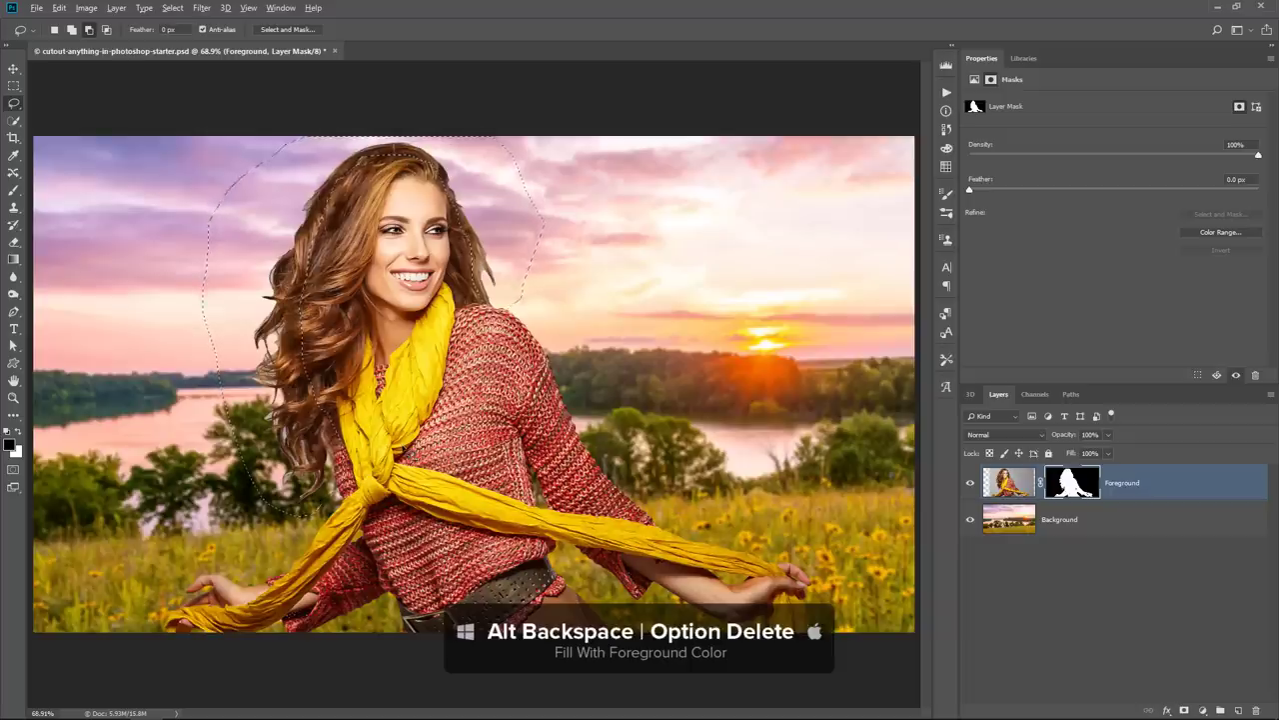
key(alt+BackSpace)
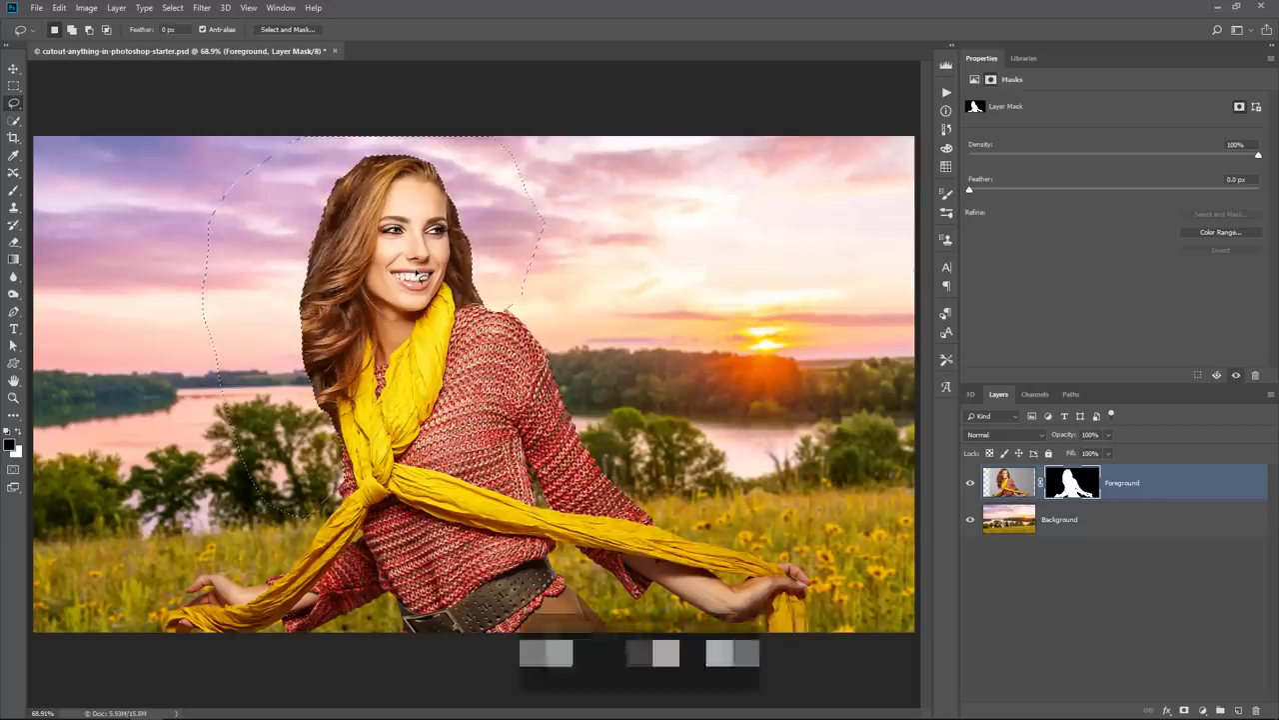
key(ctrl+d)
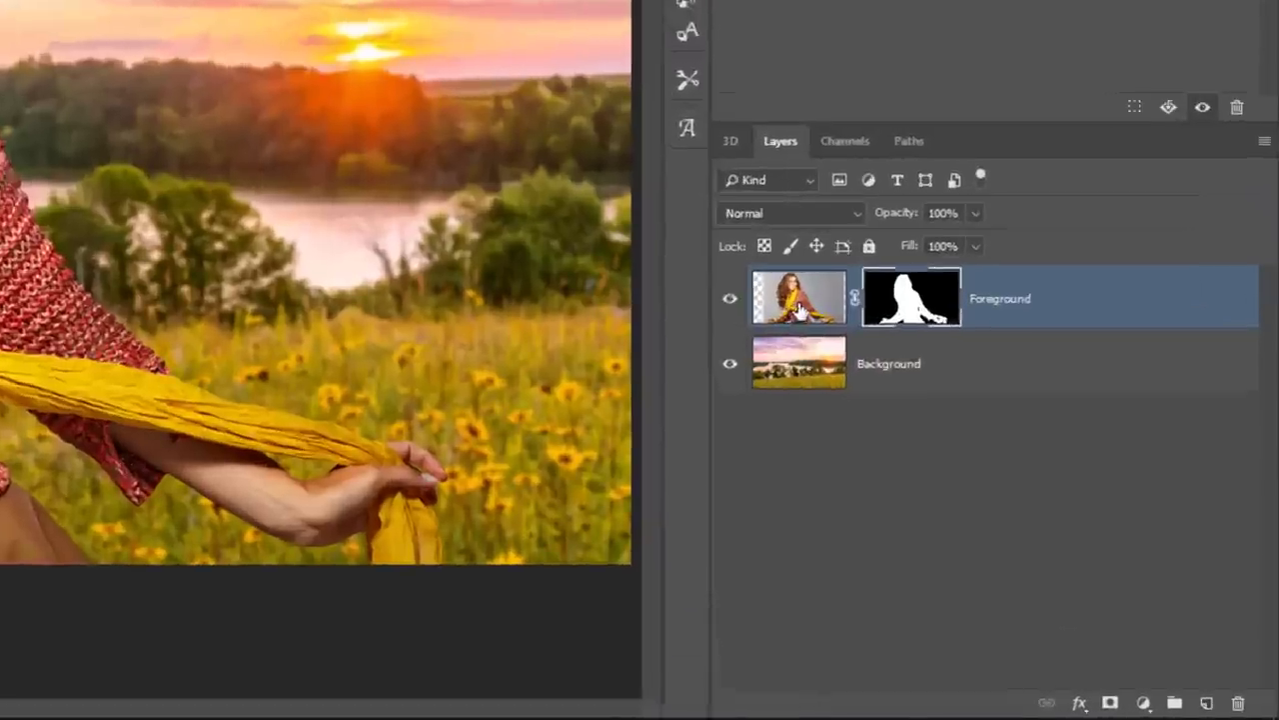
Duplicate the Foreground layer, naming the original Body and the copy above it Hair.
drag(1020, 488, 1149, 589)
drag(1022, 462, 1198, 701)
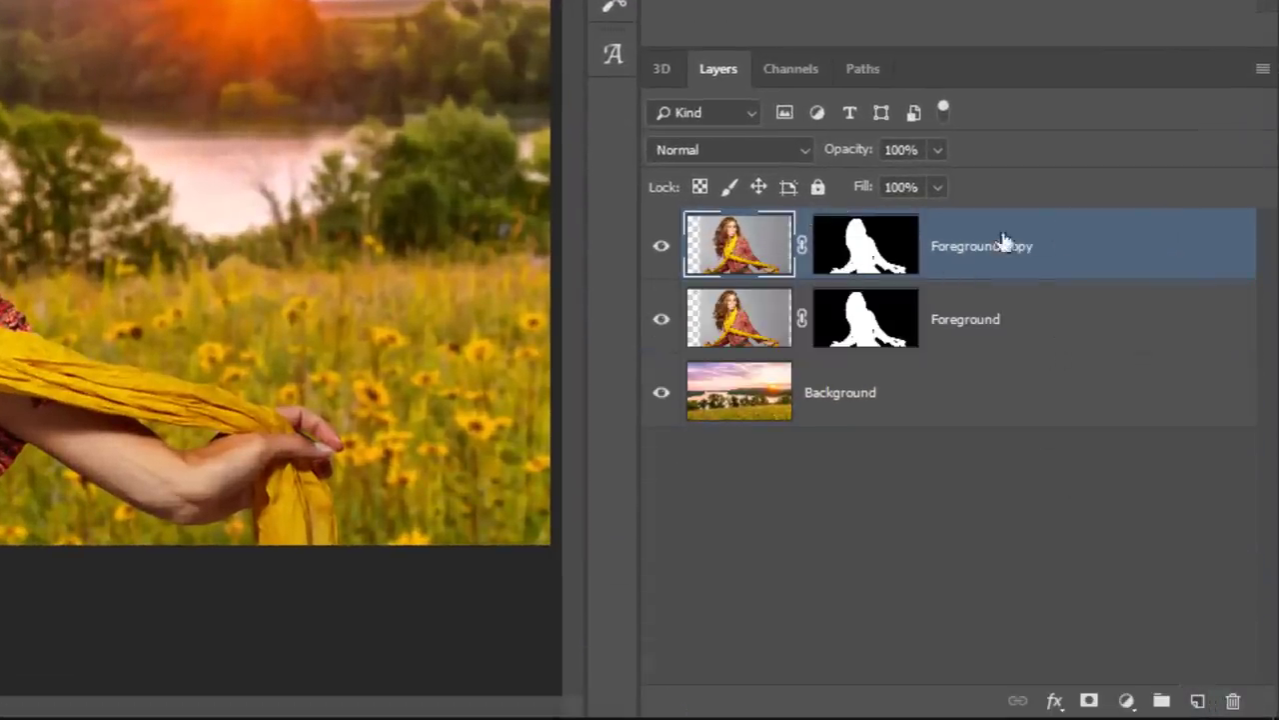
double_click(966, 320)
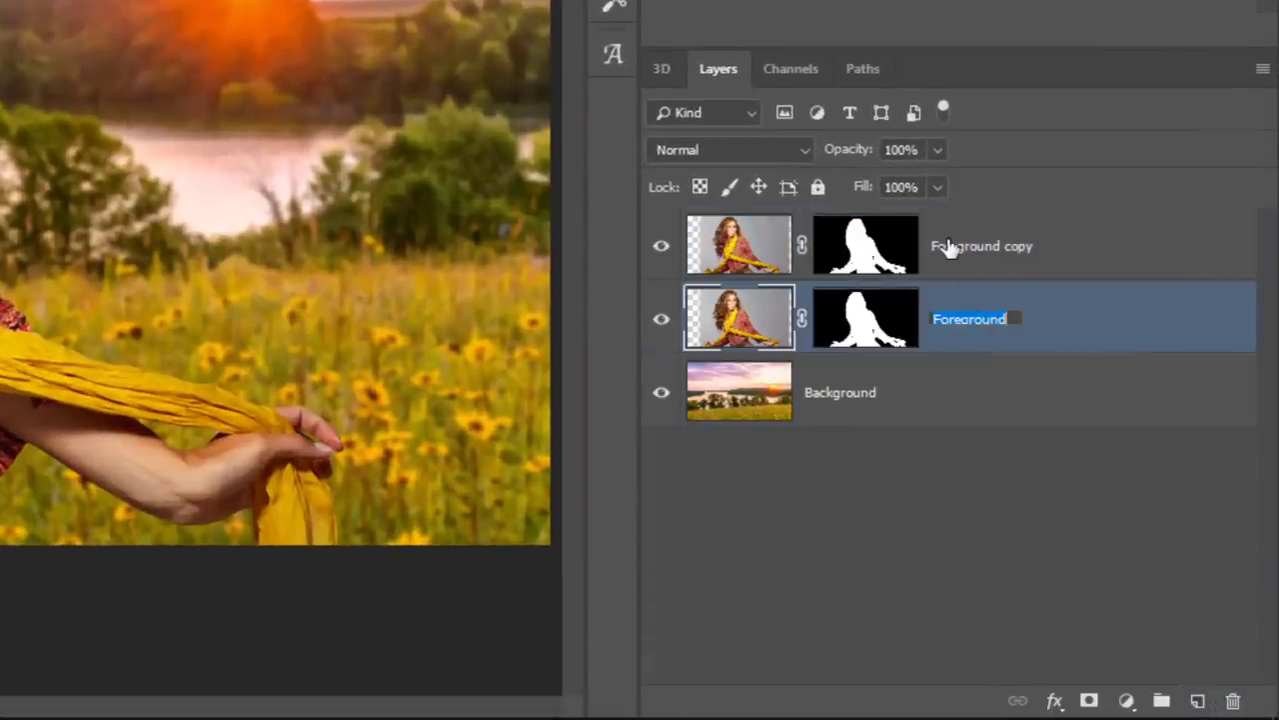
text(Body)
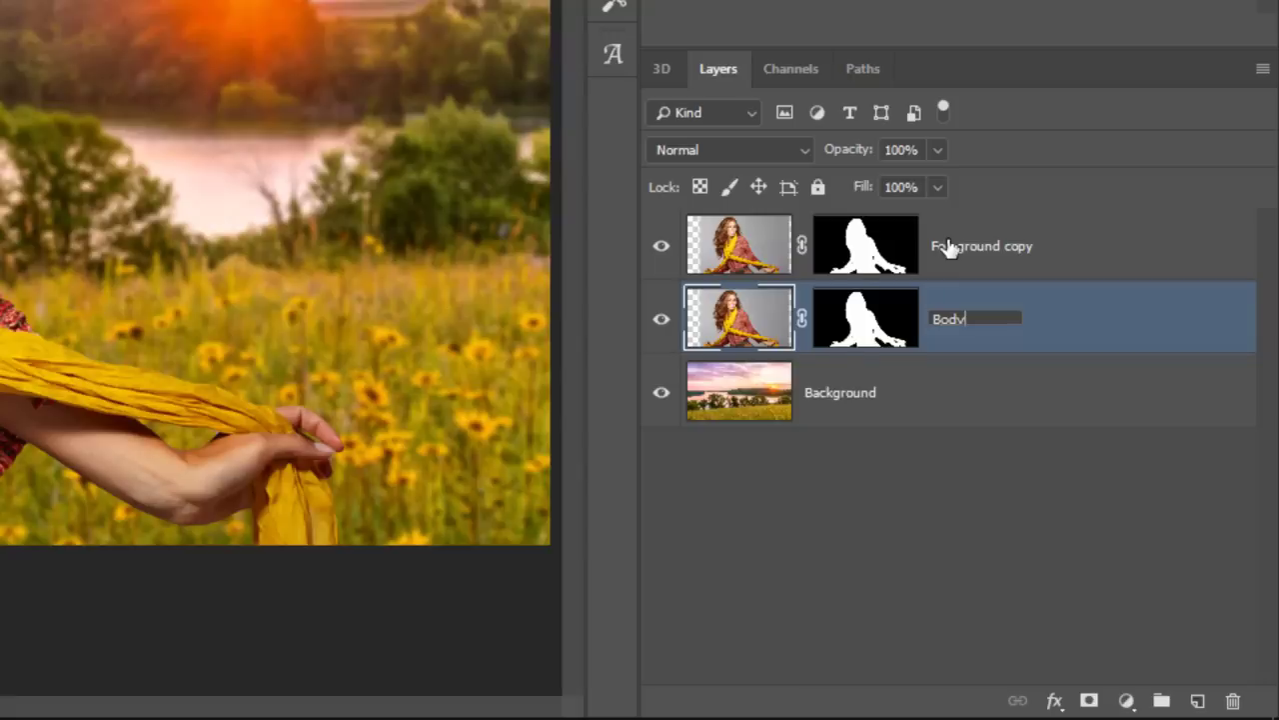
double_click(950, 246)
text(Hair)
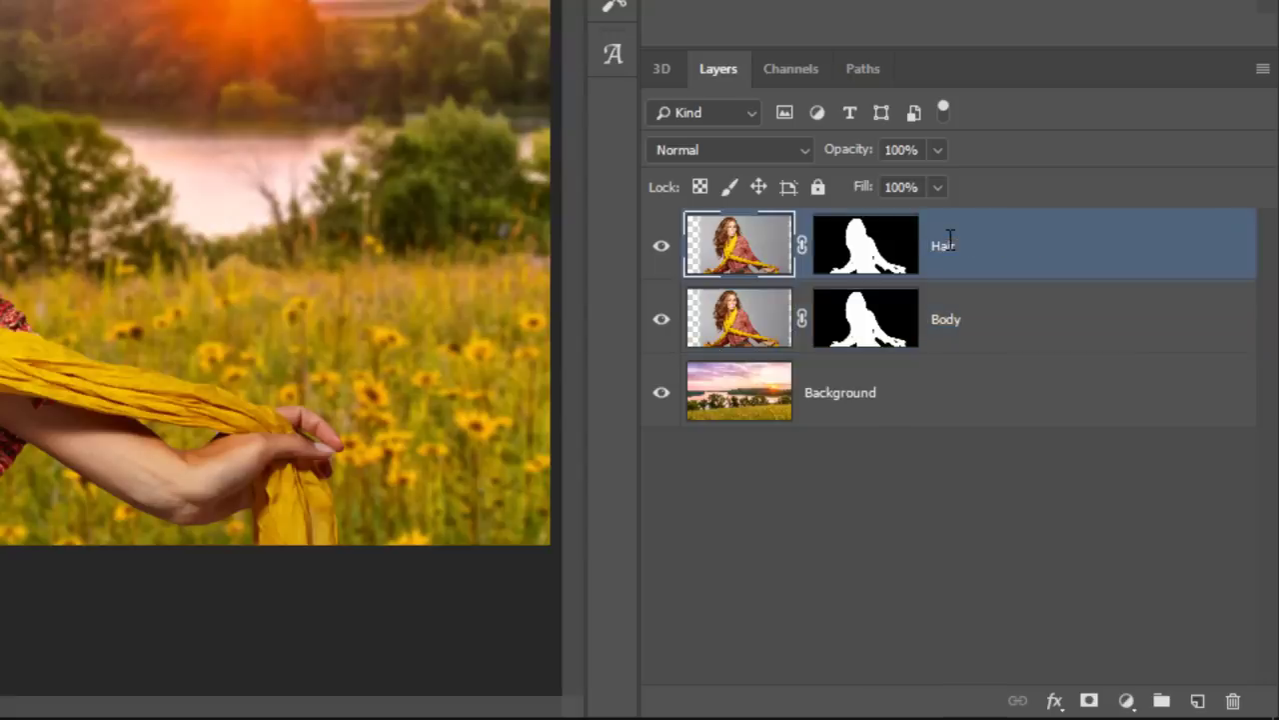
Delete the Hair layer's mask and toggle the layer's visibility to compare it with the Body layer.
click(874, 258)
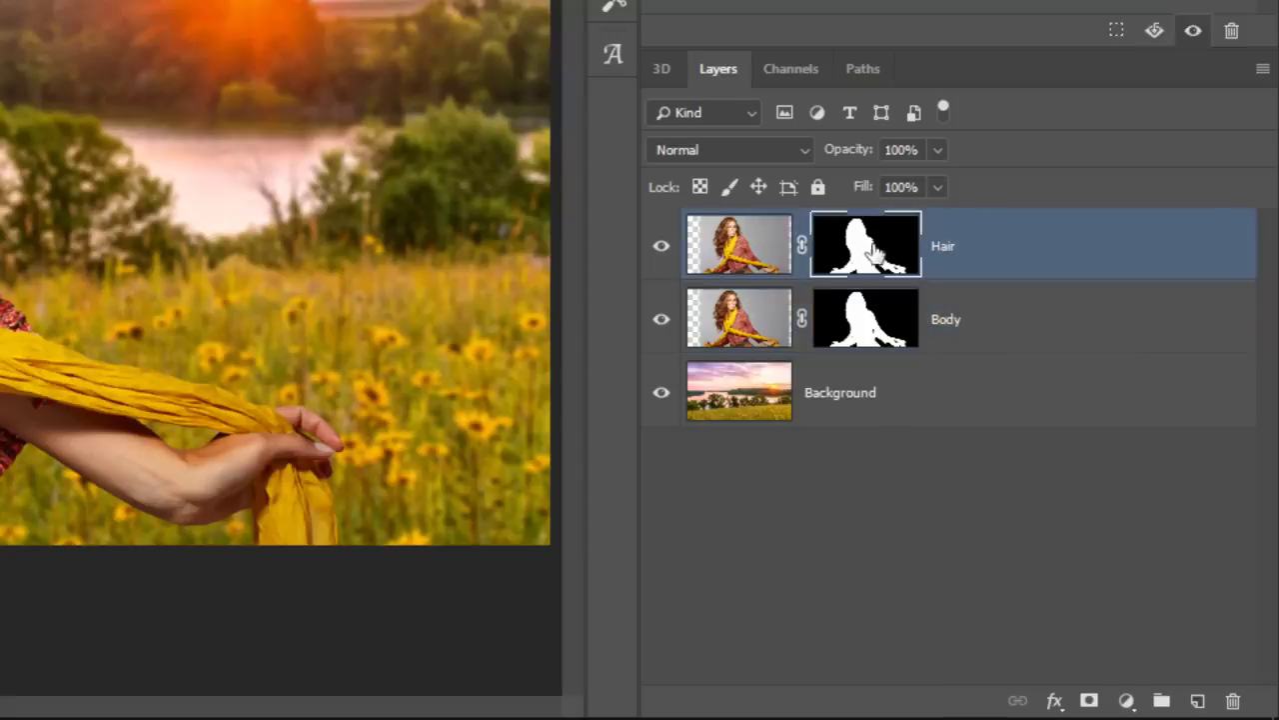
right_click(873, 256)
click(938, 298)
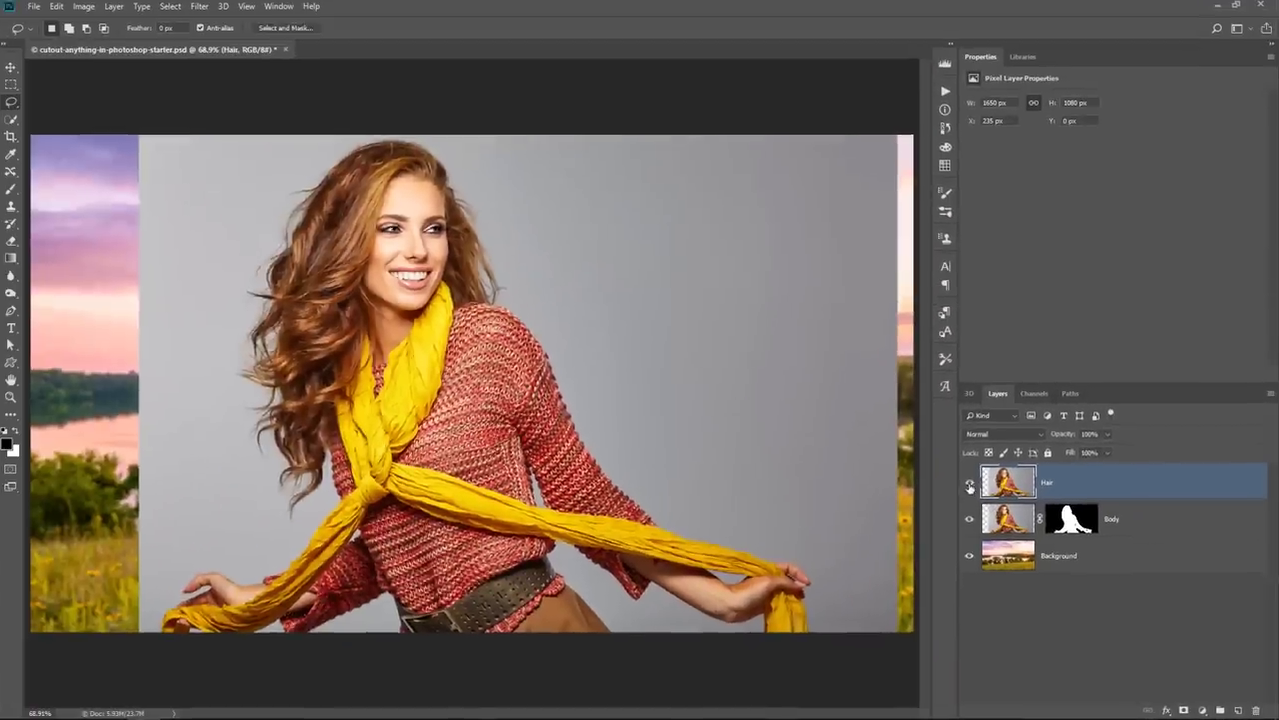
click(969, 485)
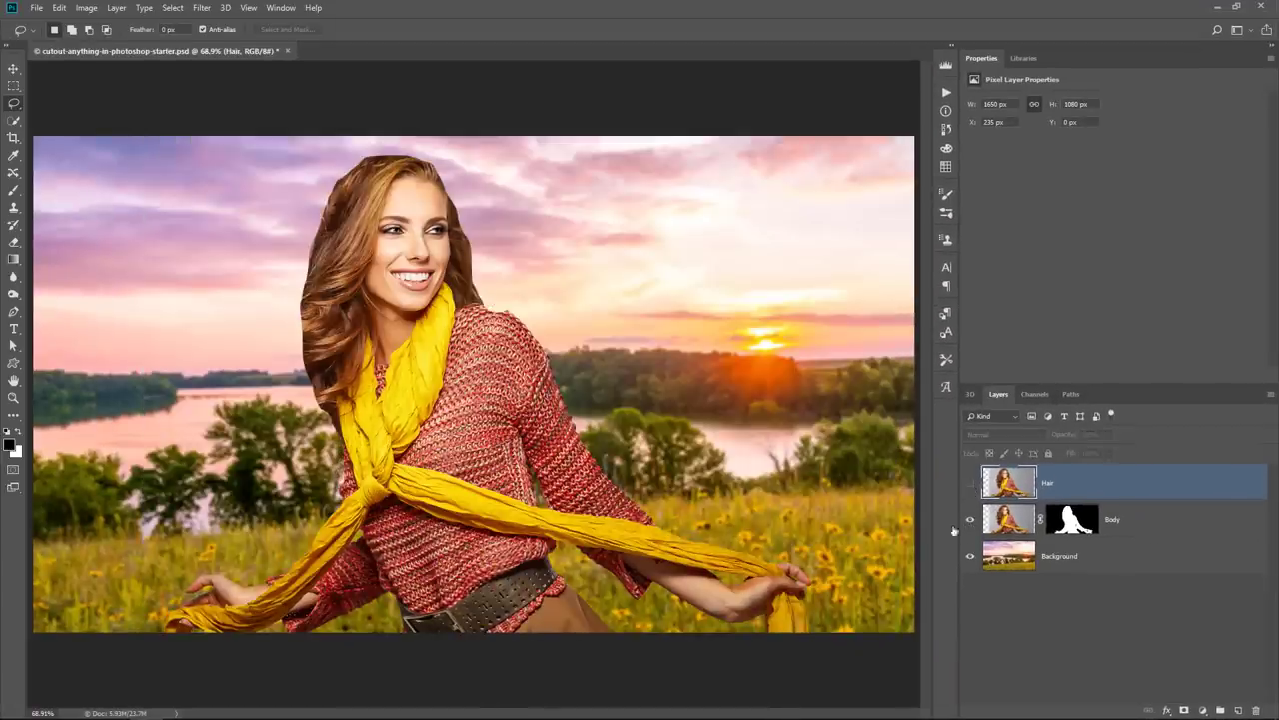
click(969, 485)
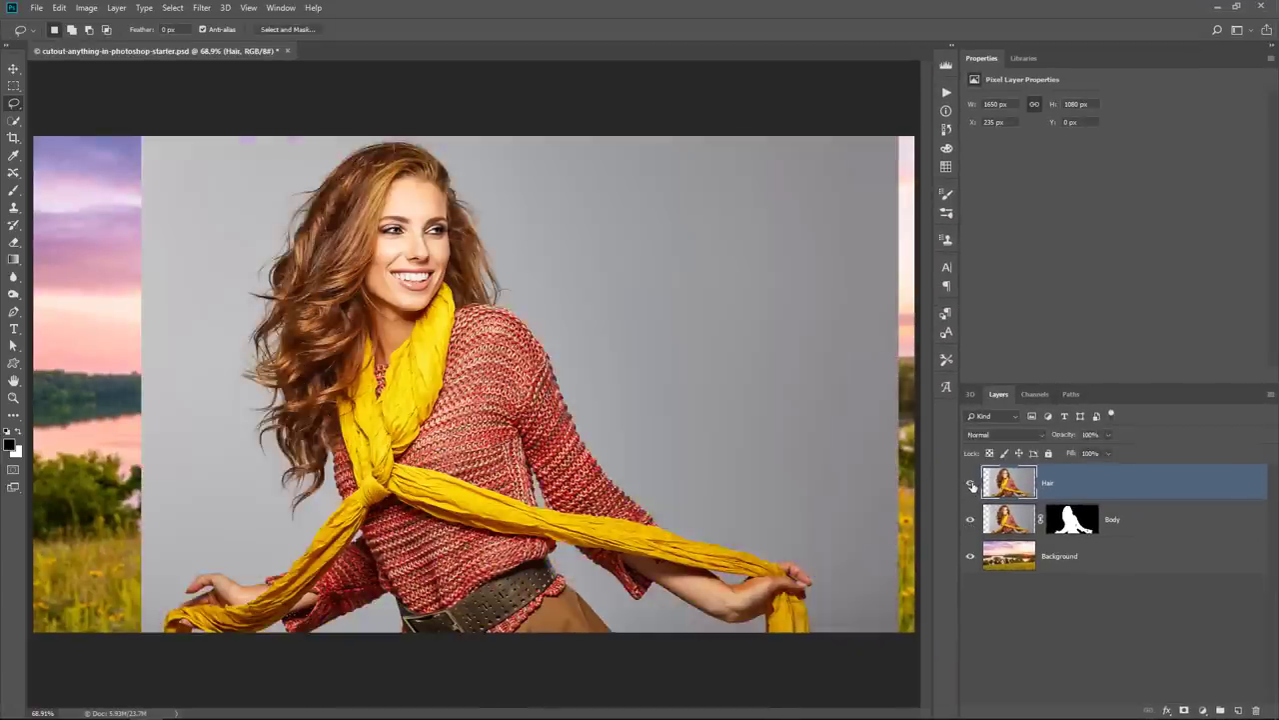
click(970, 484)
click(971, 485)
In Select and Mask on the Hair layer, set the overlay opacity to 79% and quick-select the woman's hair and face.
click(291, 30)
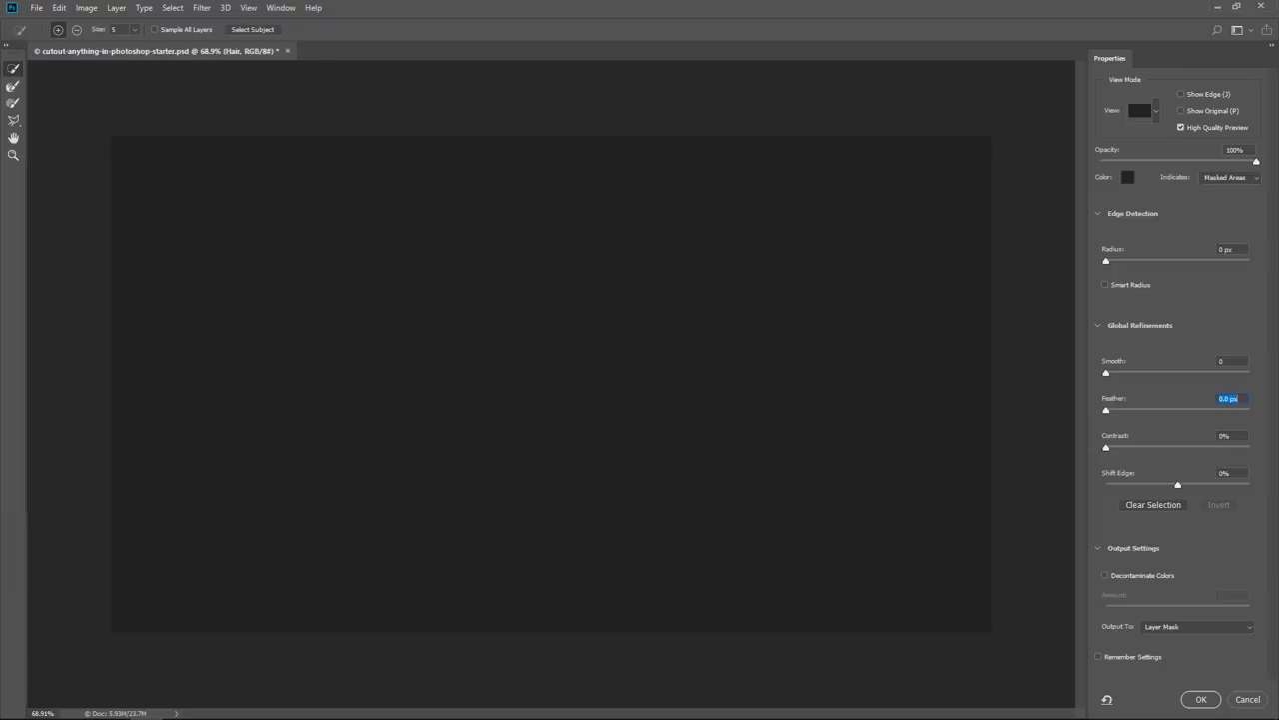
drag(1256, 162, 1224, 162)
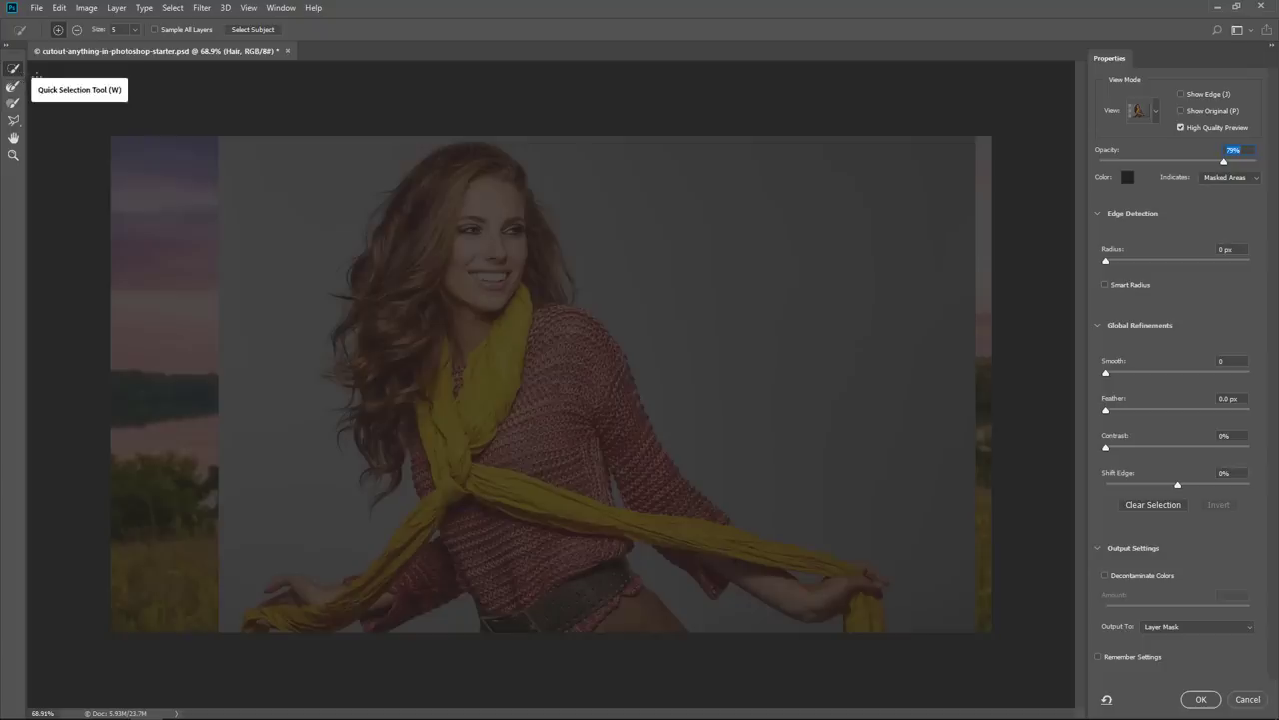
mouse_move(385, 431)
mouse_down()
mouse_move(360, 360)
mouse_move(365, 290)
mouse_move(385, 232)
mouse_move(440, 160)
mouse_move(455, 168)
mouse_up()
drag(531, 248, 550, 293)
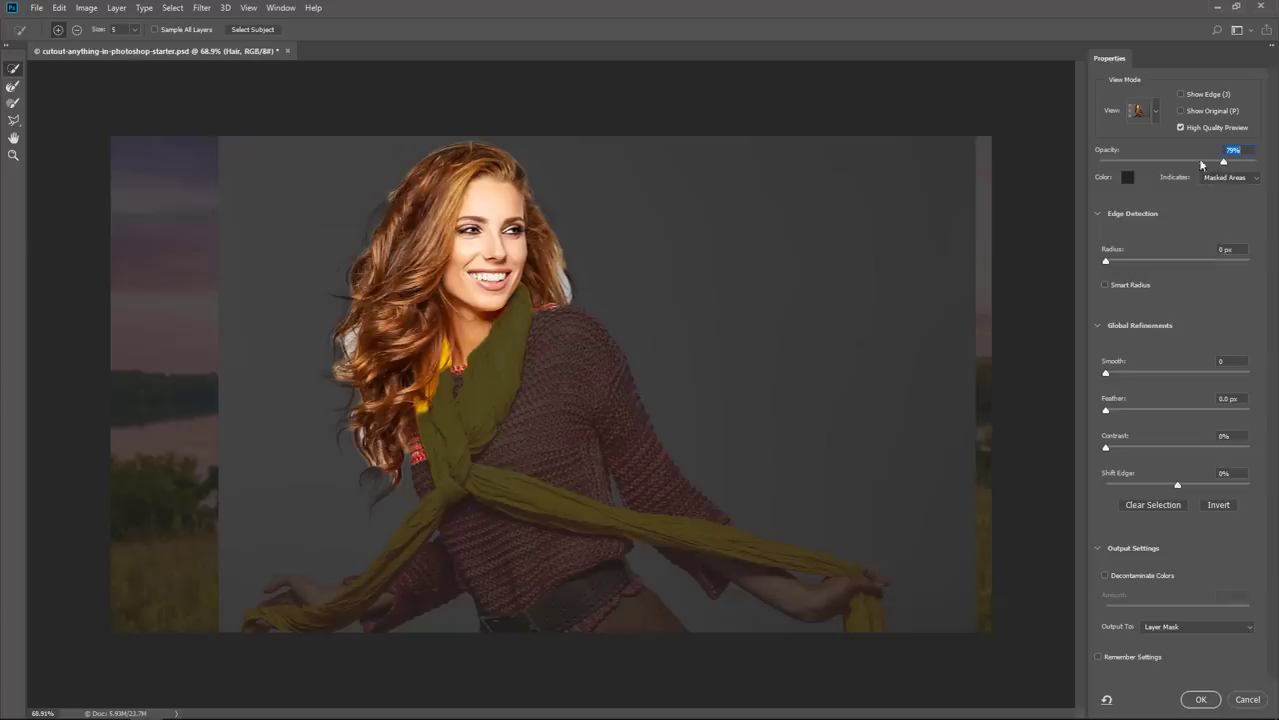
Set the overlay opacity to 100% and its color to light gray (bdbdbd).
drag(1224, 162, 1273, 167)
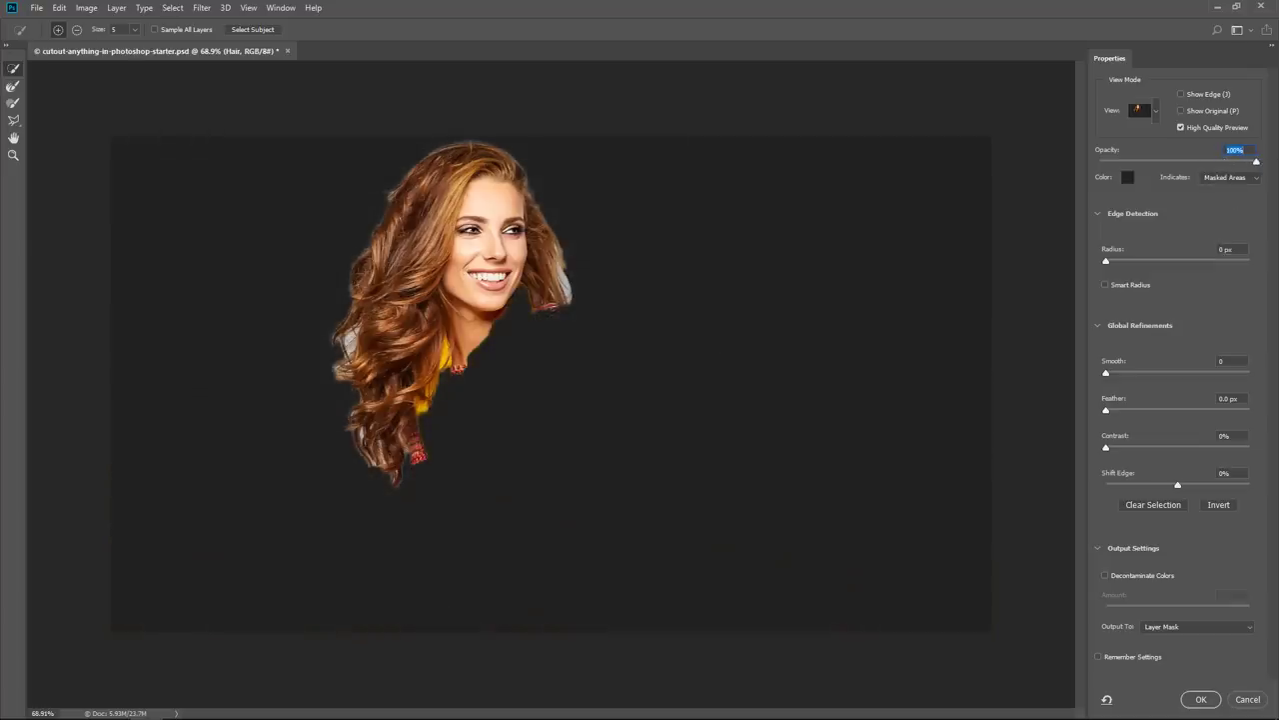
click(1127, 177)
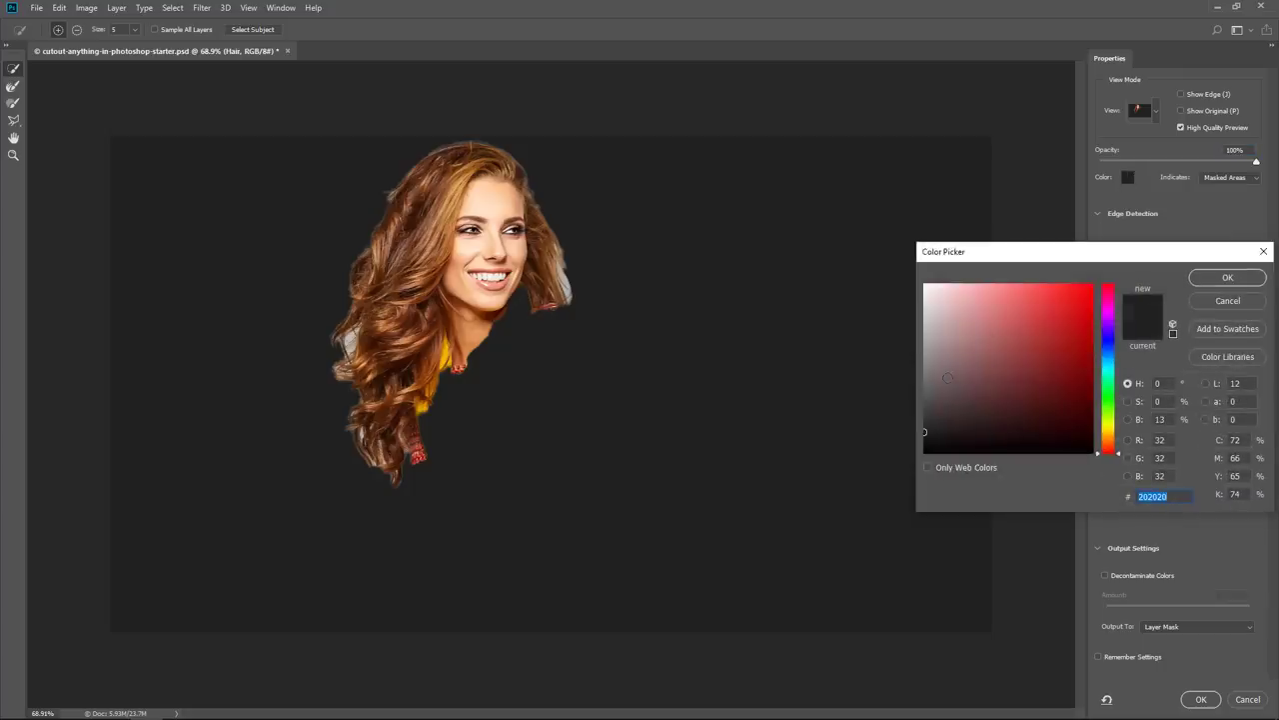
drag(924, 431, 906, 327)
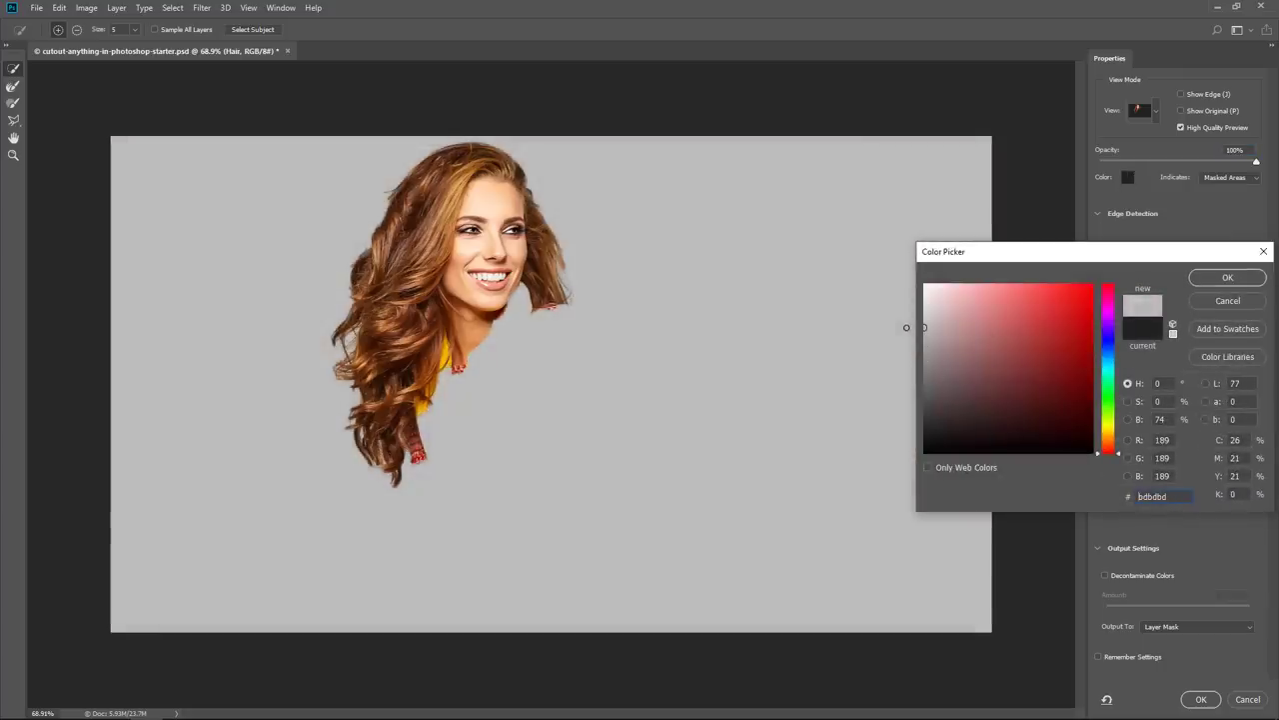
click(1239, 277)
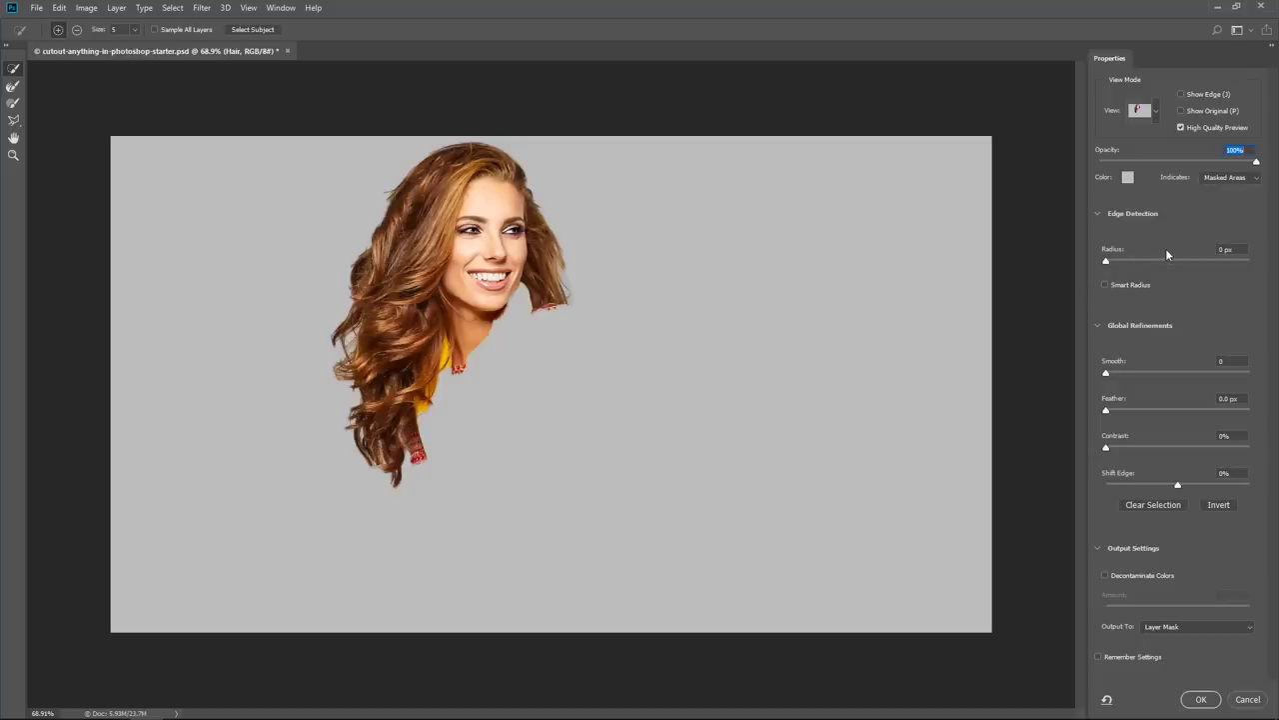
Show the edge and test an edge detection radius of 5 px, then return the radius to 0 px.
click(1180, 93)
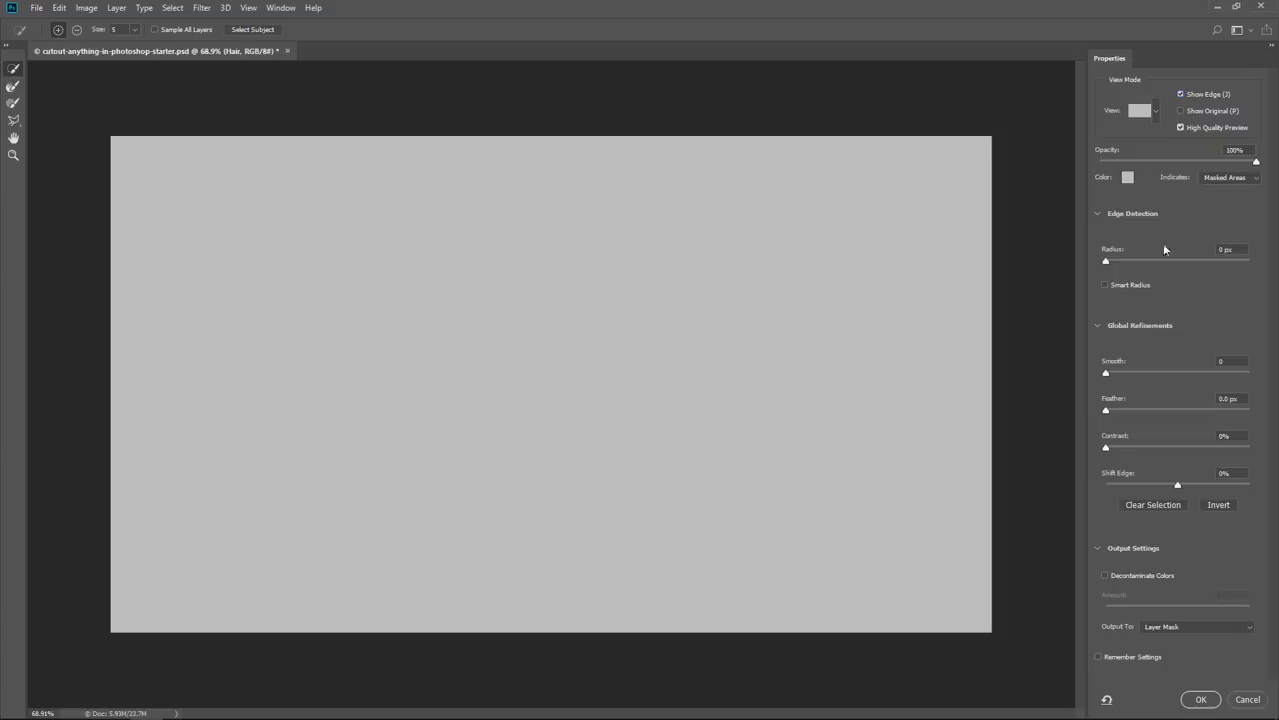
click(1107, 262)
drag(1108, 263, 1145, 264)
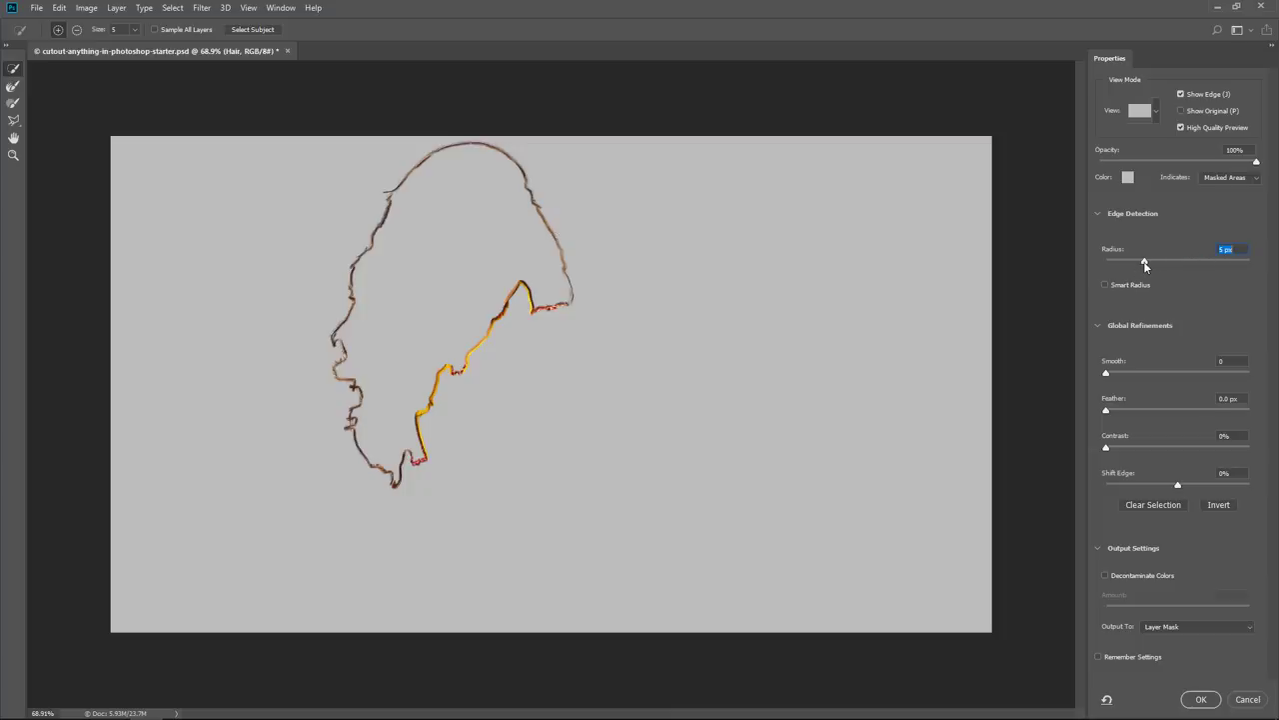
drag(1144, 262, 1099, 263)
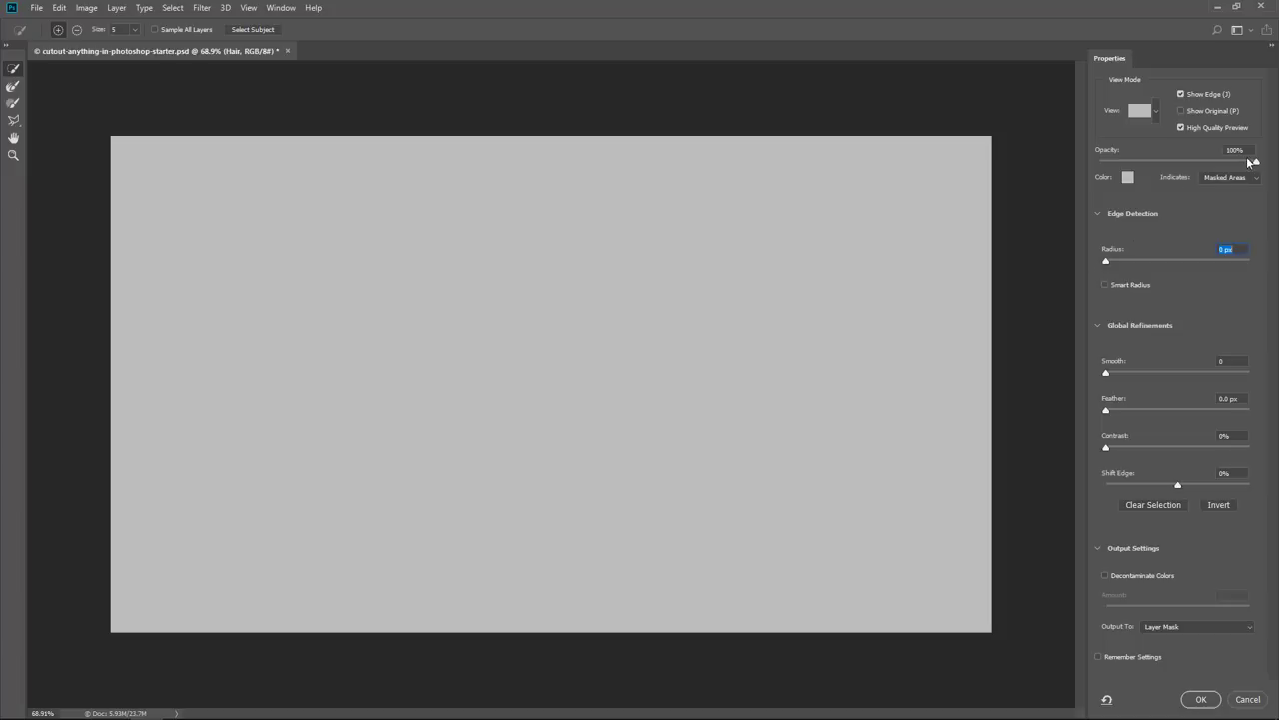
Lower the overlay opacity to 89%, paint the lower outer hair strands with the Refine Edge Brush, and hide the edge view.
drag(1254, 163, 1240, 163)
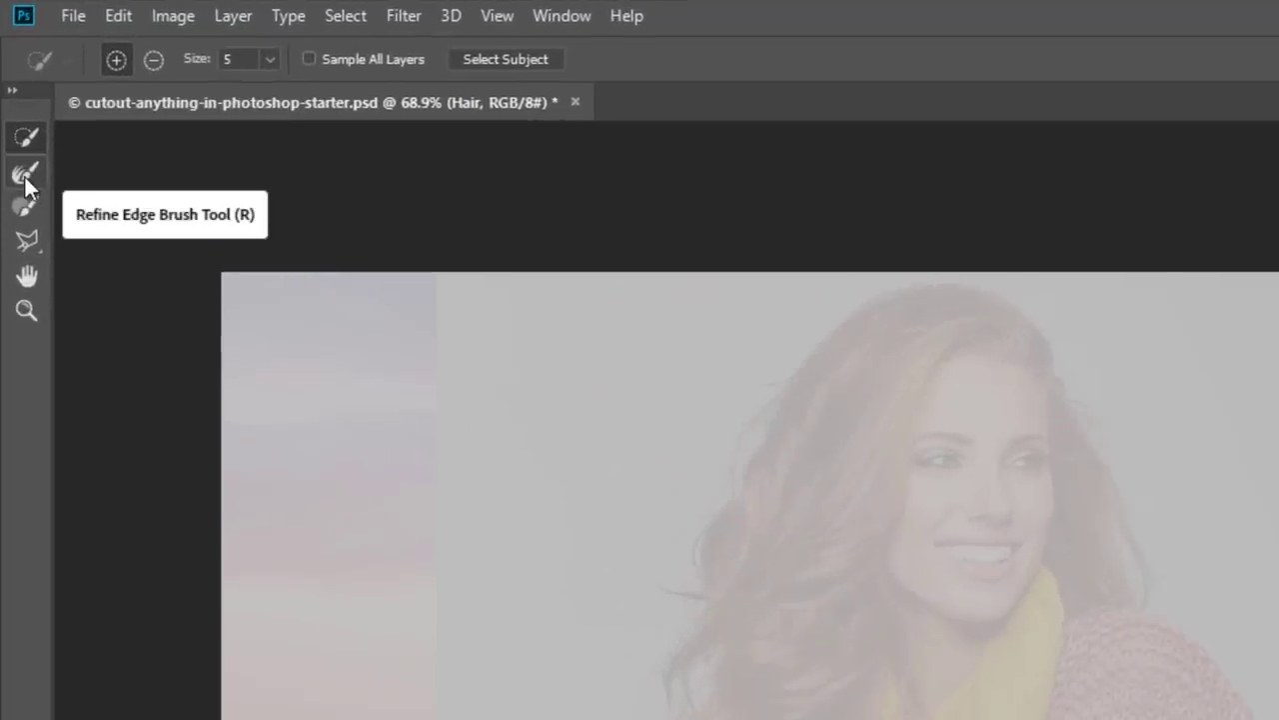
click(25, 178)
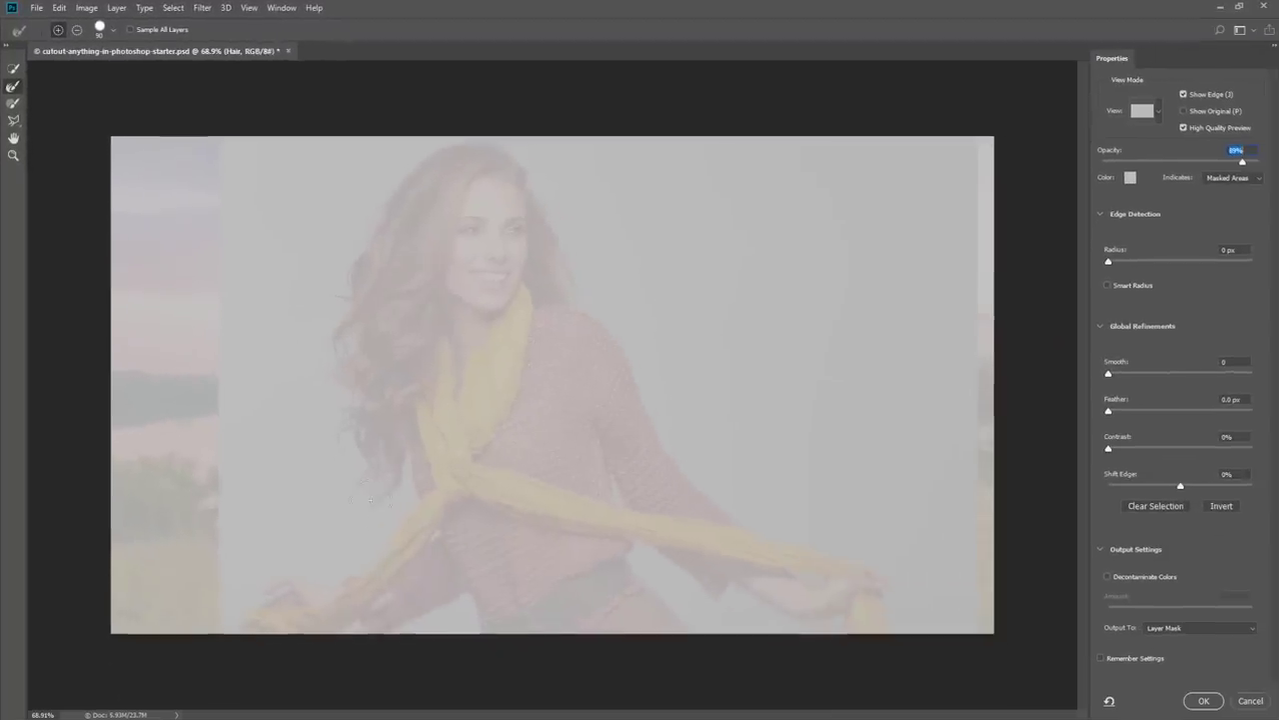
mouse_move(366, 502)
mouse_down()
mouse_move(379, 463)
mouse_move(346, 429)
mouse_move(375, 478)
mouse_move(334, 413)
mouse_move(400, 486)
mouse_up()
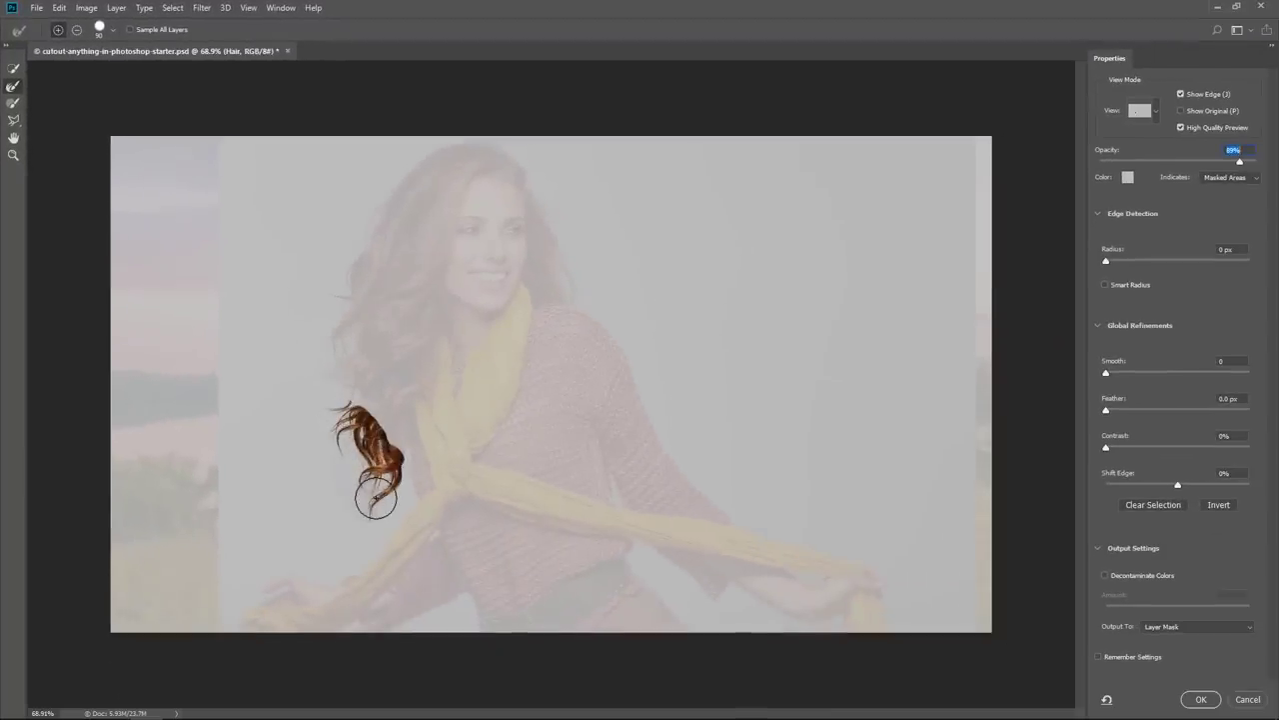
click(1180, 94)
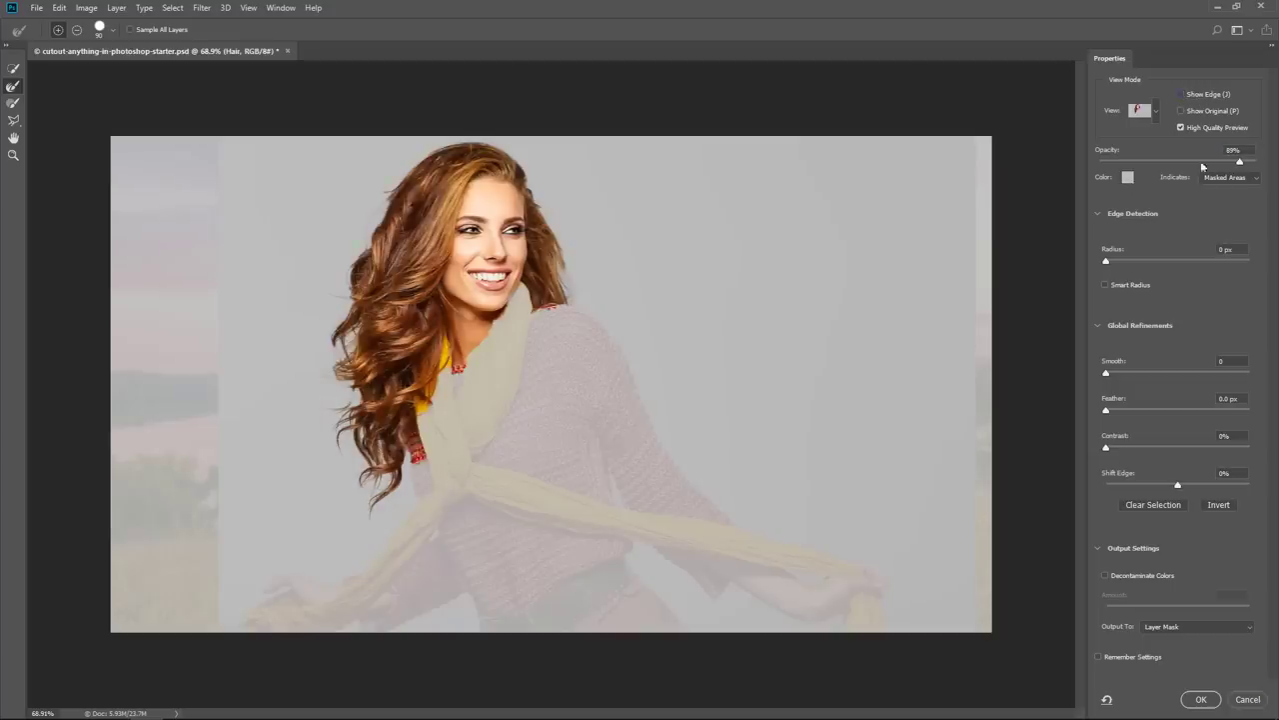
Set the overlay to 100% opacity with dark color 292424 and paint the Refine Edge Brush over the outer curls beside the neck.
drag(1239, 161, 1261, 161)
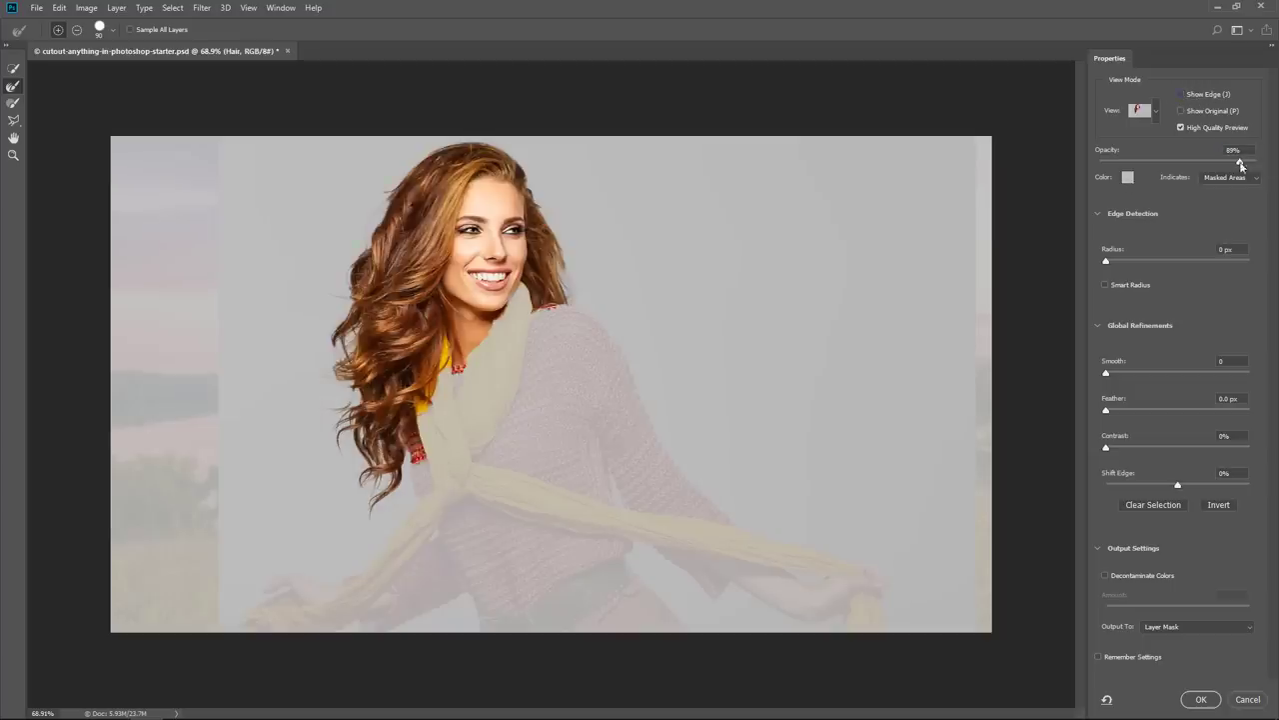
click(1127, 177)
click(1035, 381)
mouse_move(1036, 382)
mouse_down()
mouse_move(964, 428)
mouse_move(991, 419)
mouse_move(943, 426)
mouse_up()
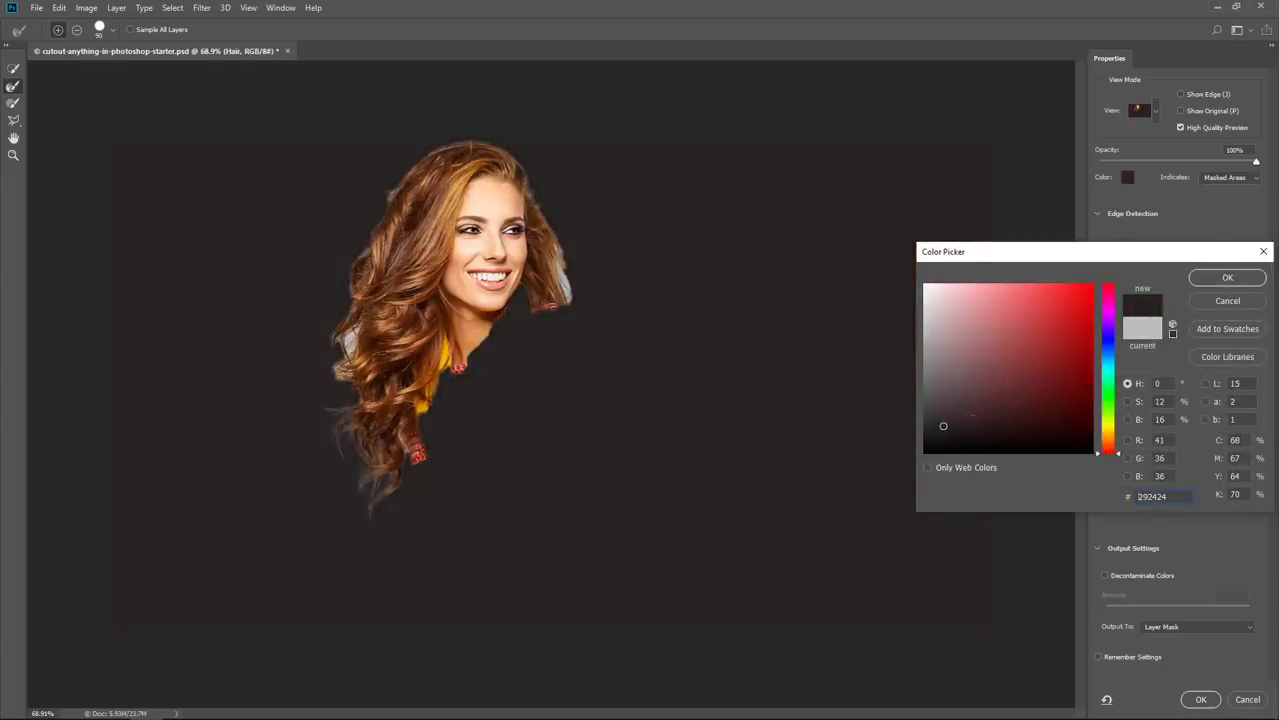
click(1228, 278)
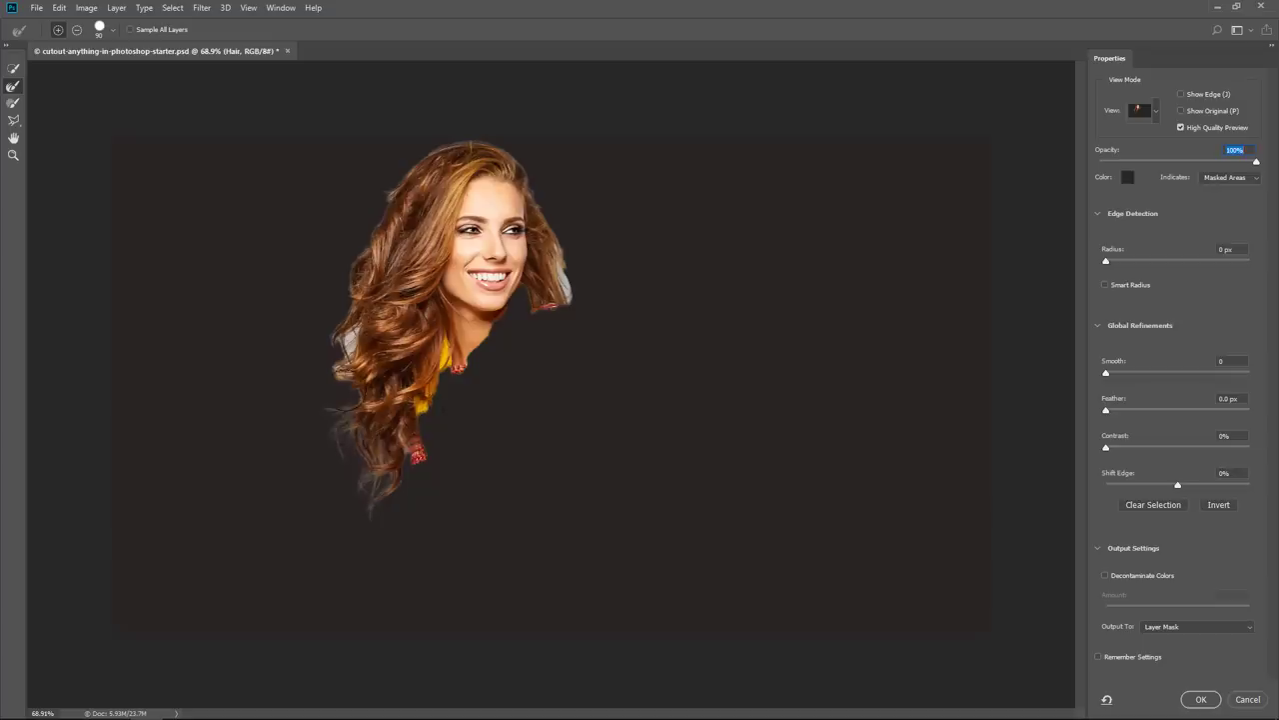
drag(346, 365, 342, 344)
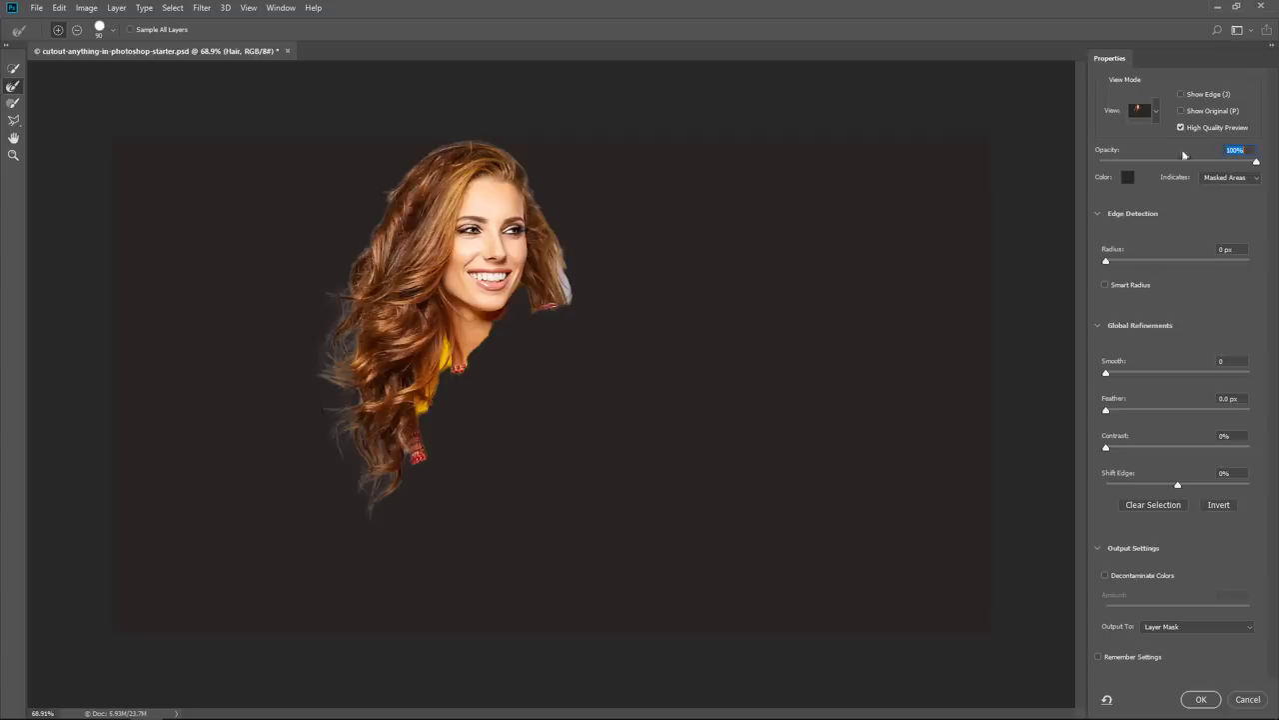
Test an edge detection radius of 100 px with and without Show Edge, then reset the radius to 0 px.
click(1185, 92)
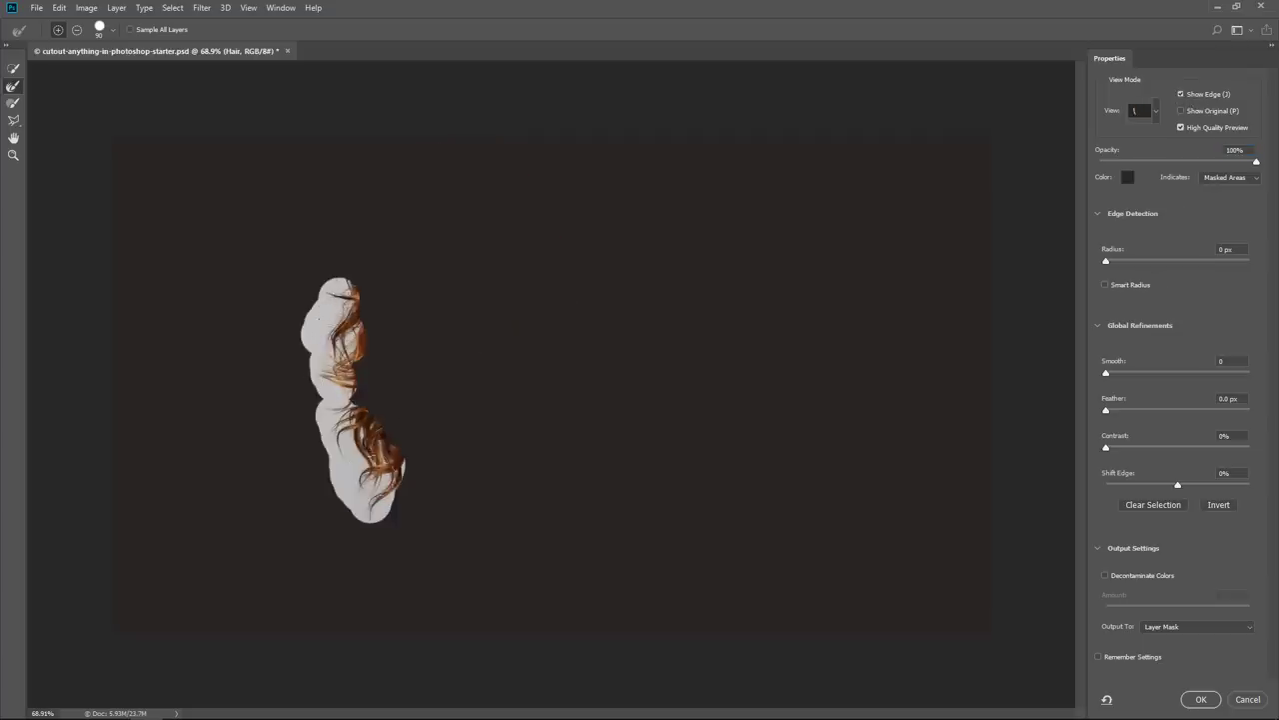
drag(1110, 262, 1235, 266)
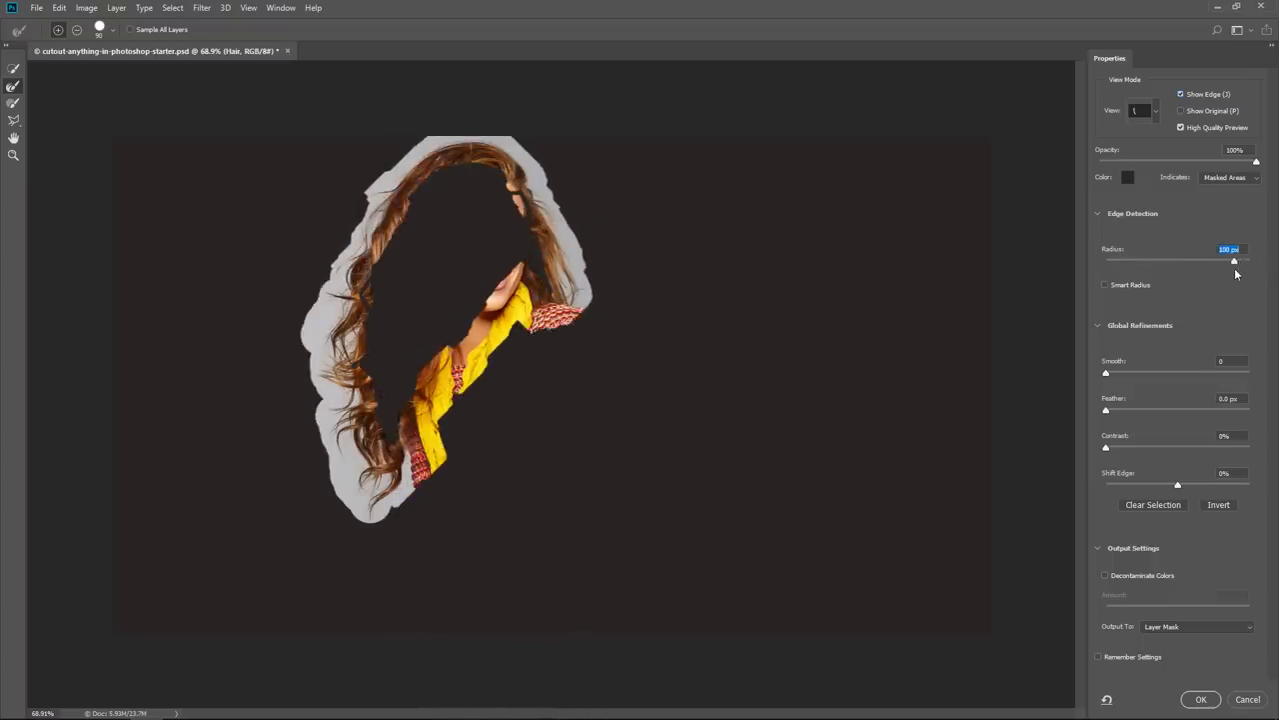
click(1181, 94)
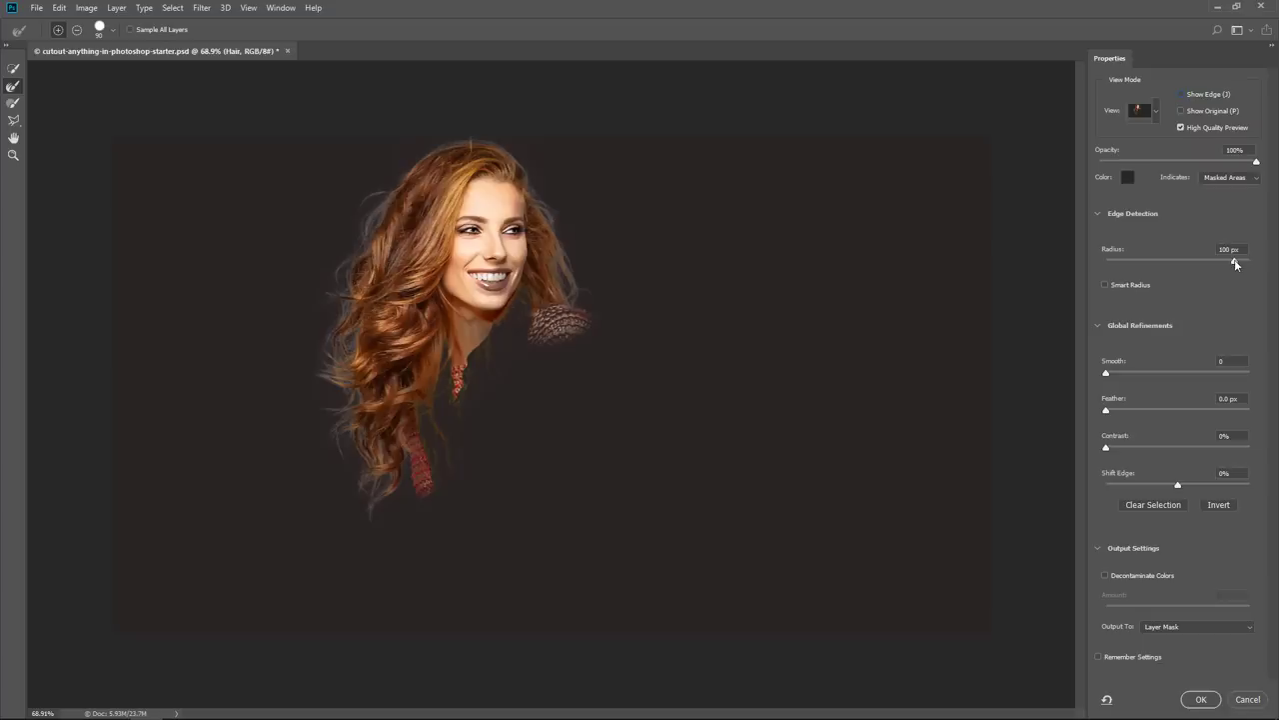
drag(1235, 261, 1073, 266)
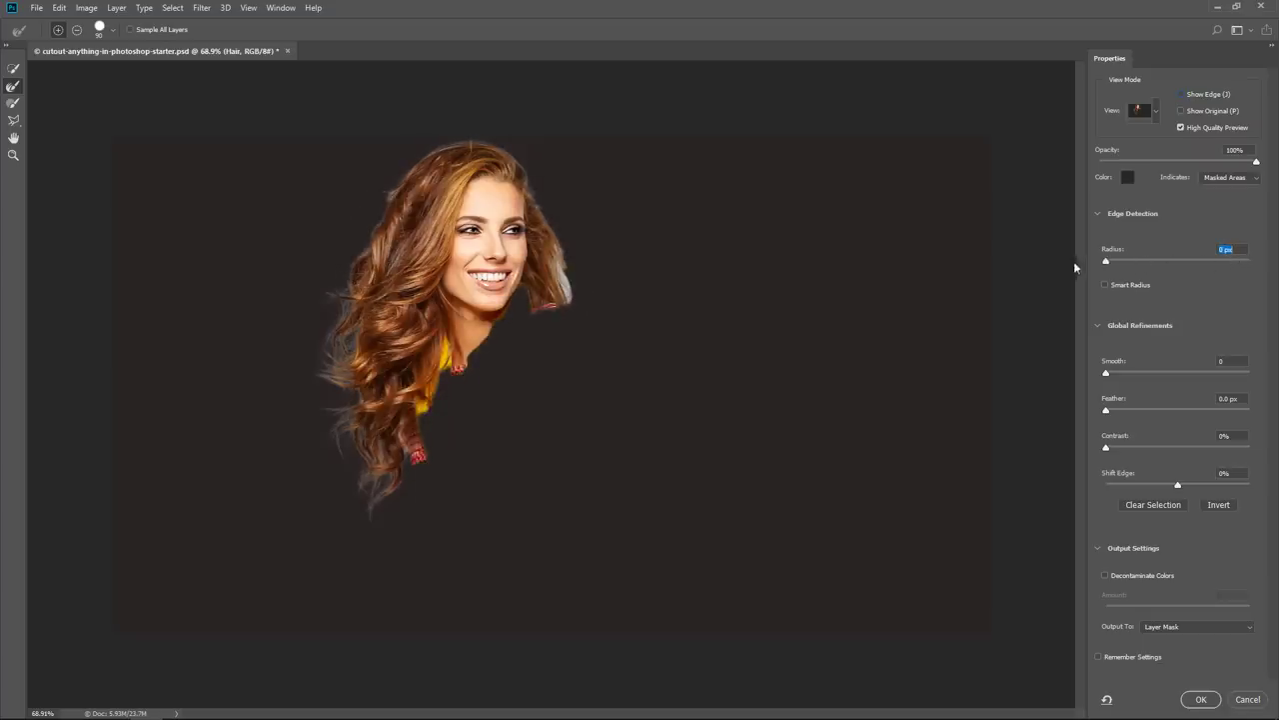
Paint the Refine Edge Brush along the upper hair outline, from the outer curls over the crown and down to the opposite shoulder.
click(1181, 94)
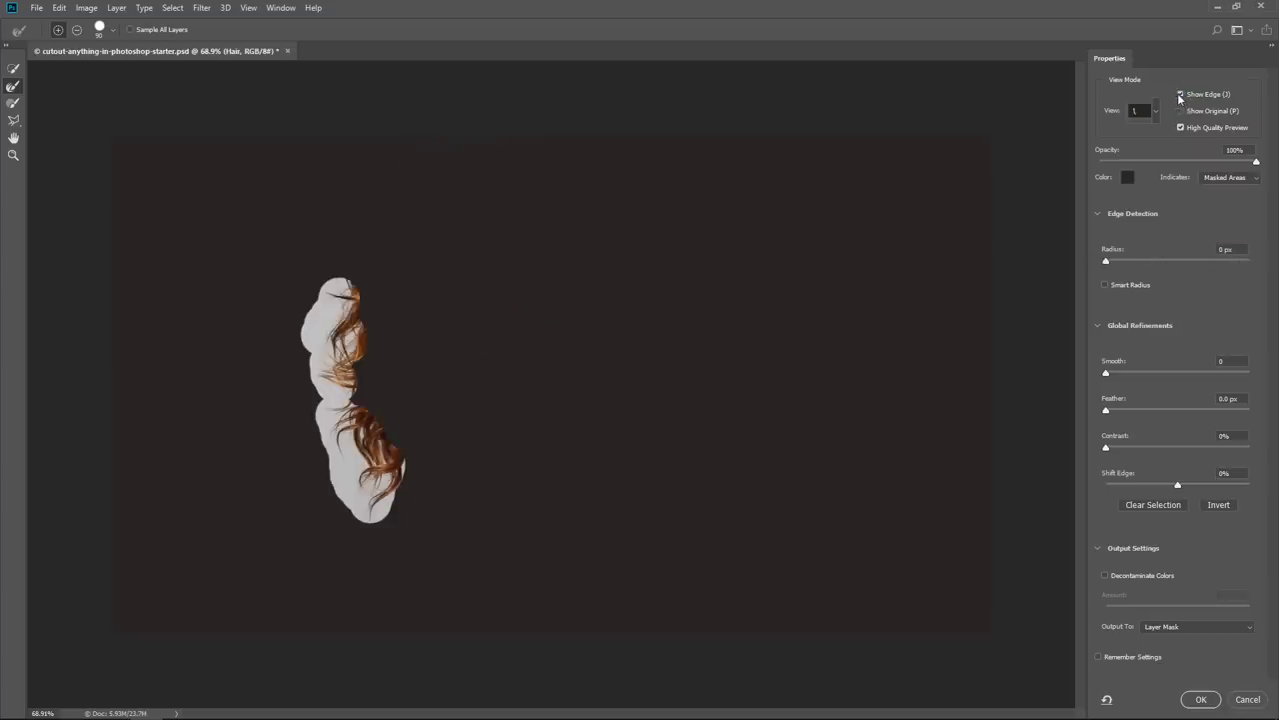
mouse_move(334, 284)
mouse_down()
mouse_move(306, 282)
mouse_move(320, 300)
mouse_up()
click(1182, 94)
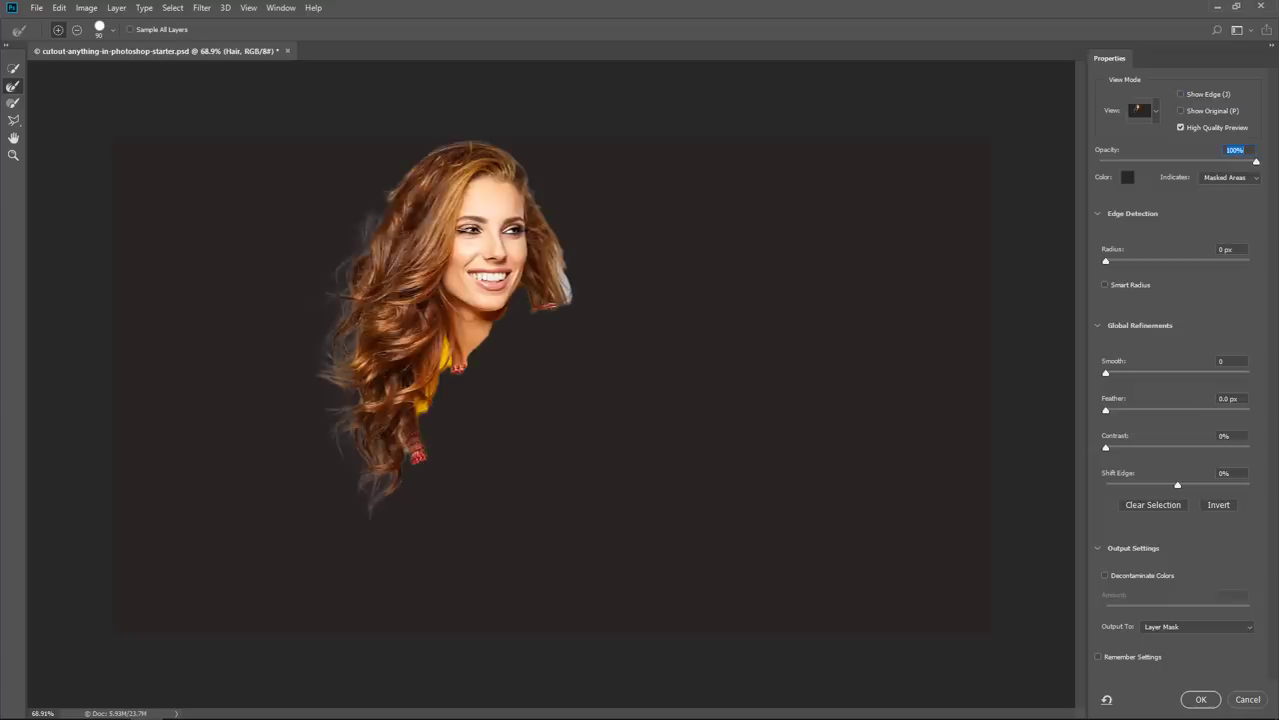
mouse_move(382, 238)
mouse_down()
mouse_move(380, 200)
mouse_move(408, 163)
mouse_move(443, 134)
mouse_move(500, 131)
mouse_move(549, 180)
mouse_move(576, 303)
mouse_up()
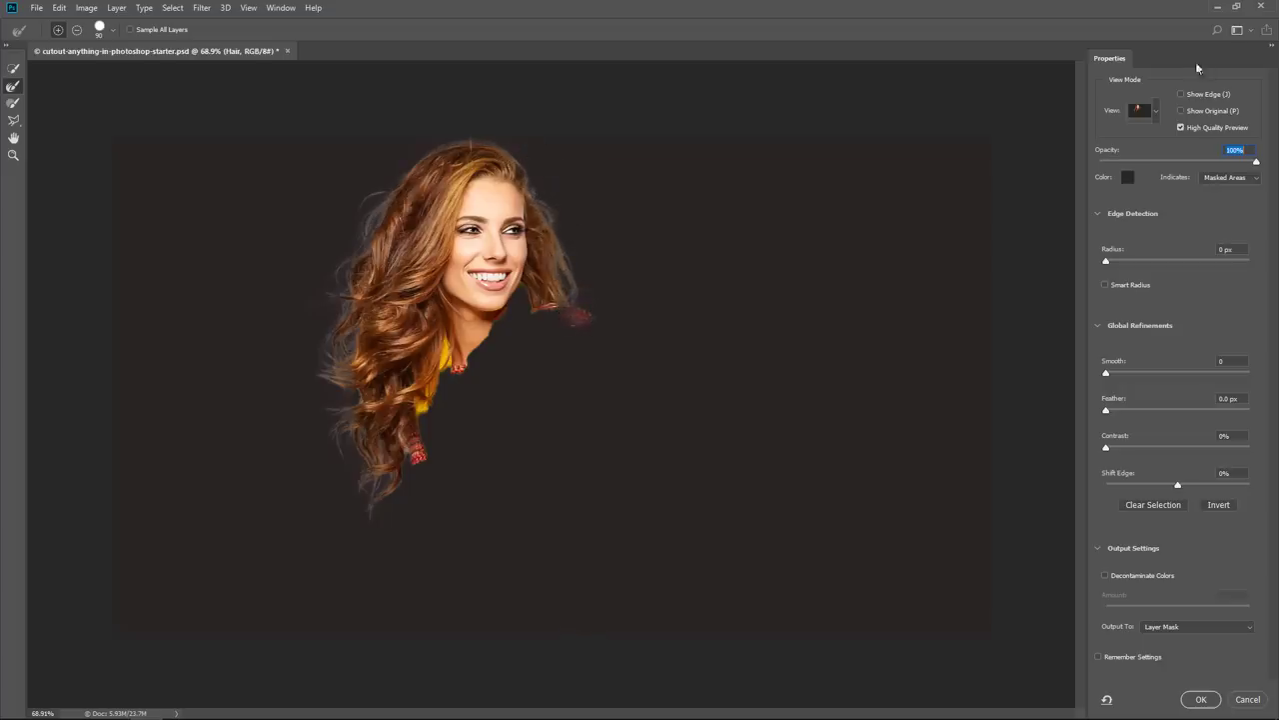
With the edge shown, extend the refined area around the lower hair tips and output the selection to a layer mask.
click(1181, 94)
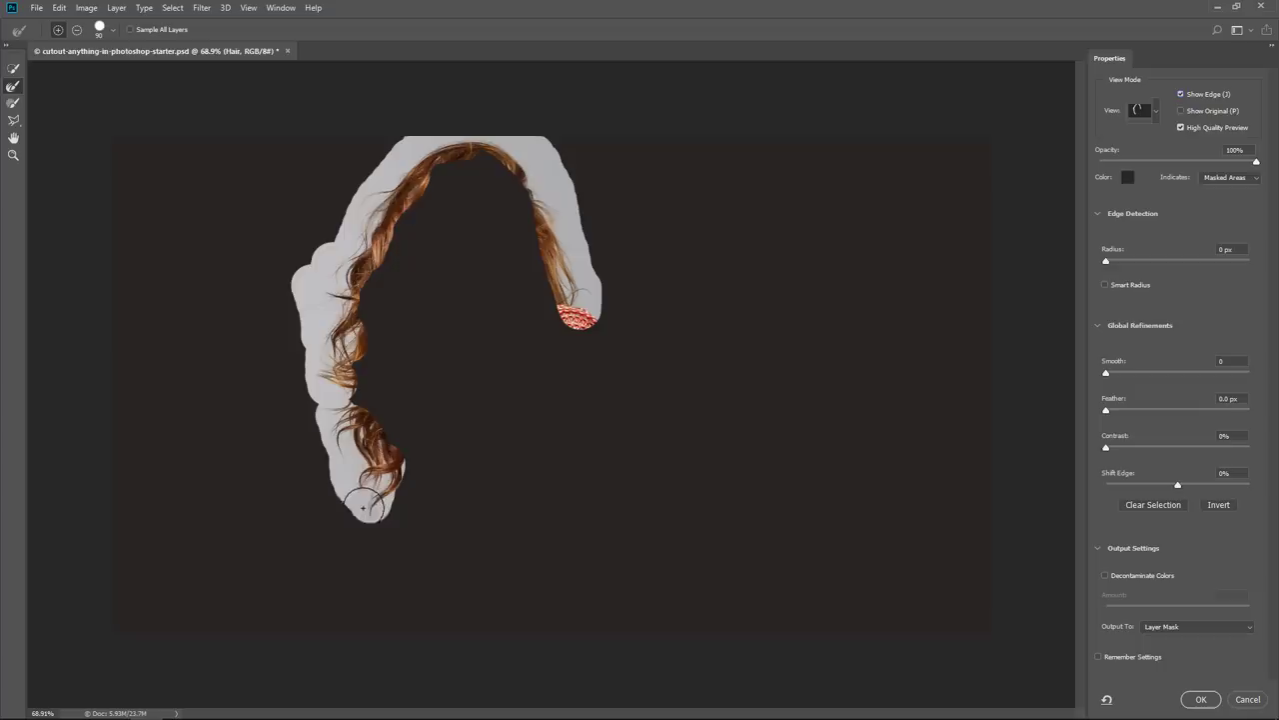
drag(356, 505, 365, 530)
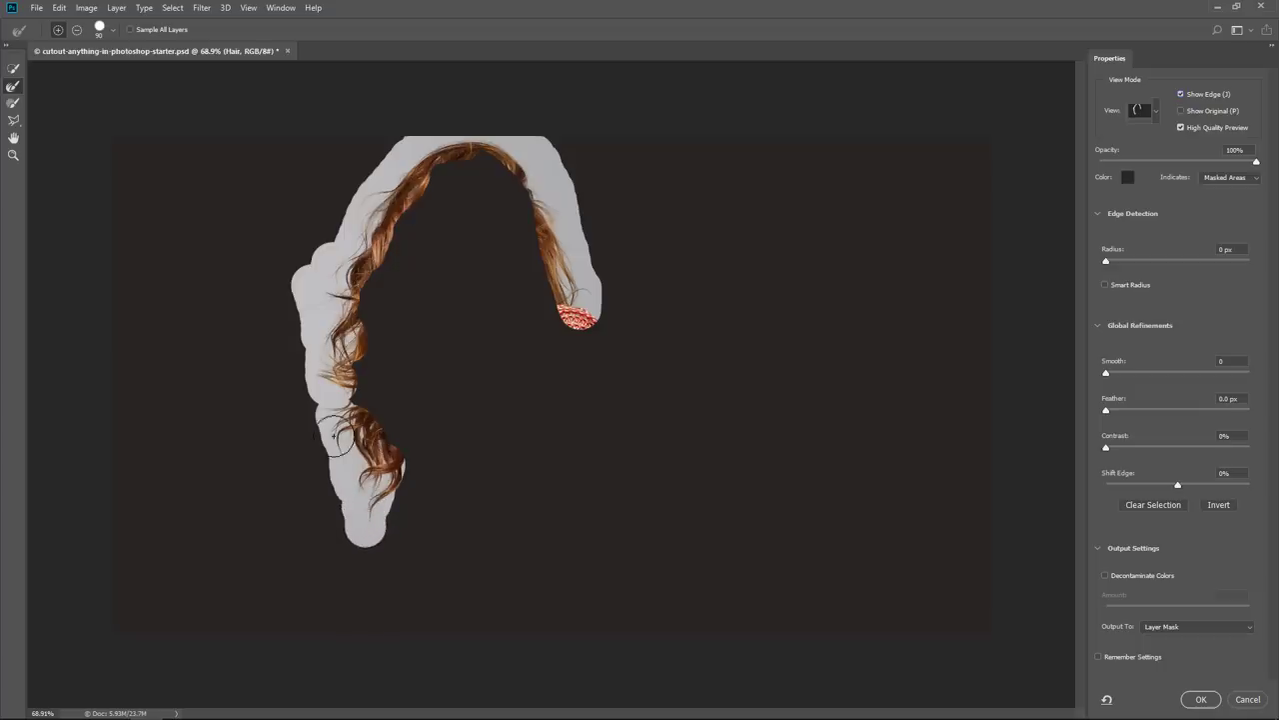
drag(330, 415, 322, 462)
click(1180, 96)
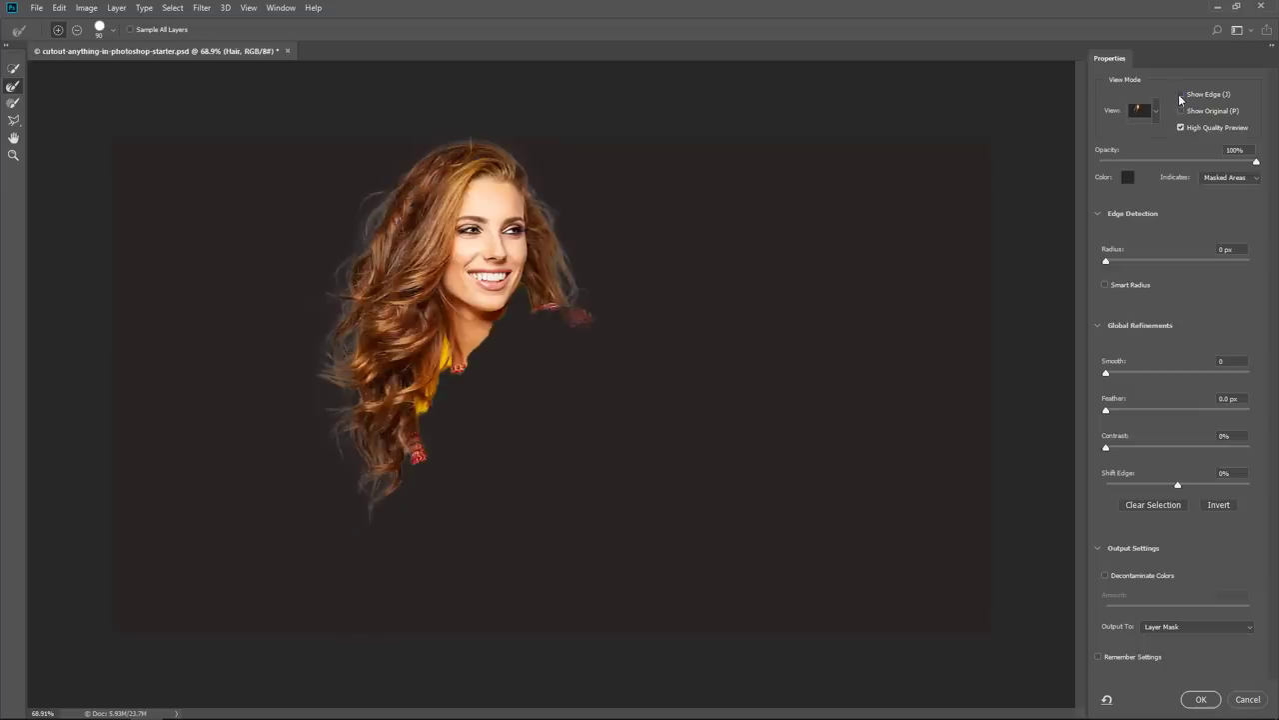
click(1201, 700)
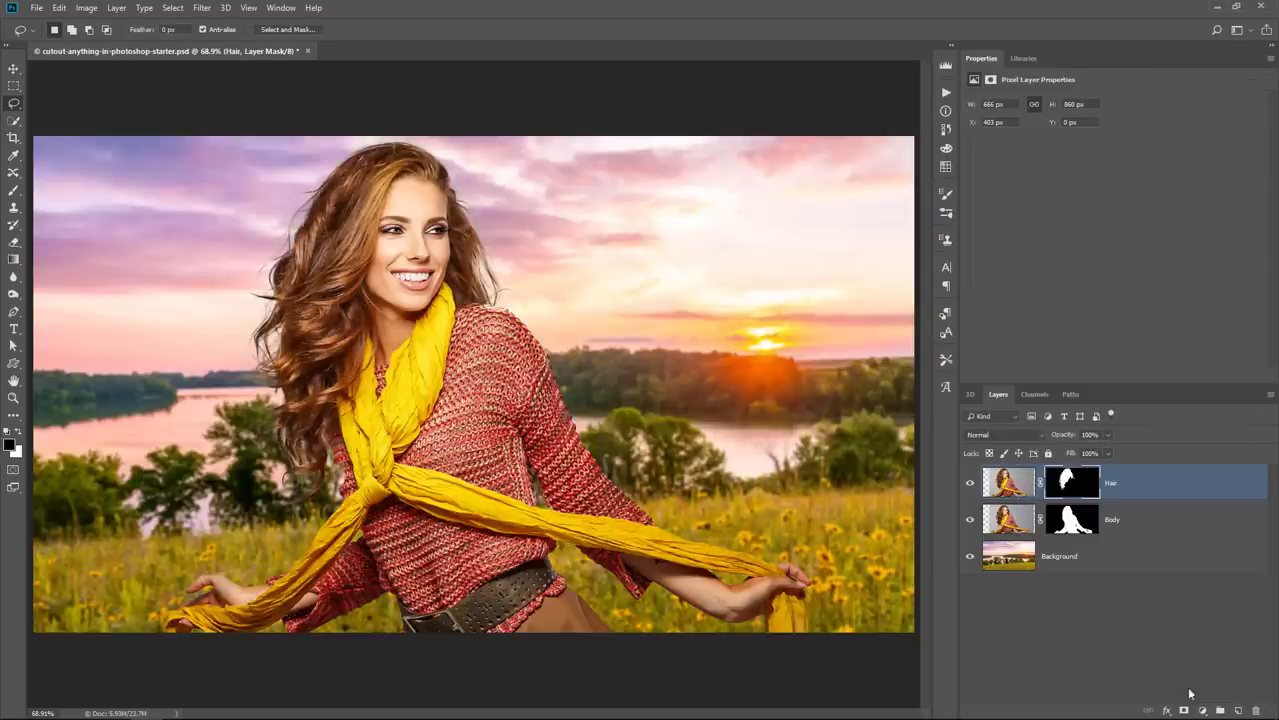
Toggle the visibility of the Hair and Body layers to compare their cutouts, leaving Body hidden.
click(968, 483)
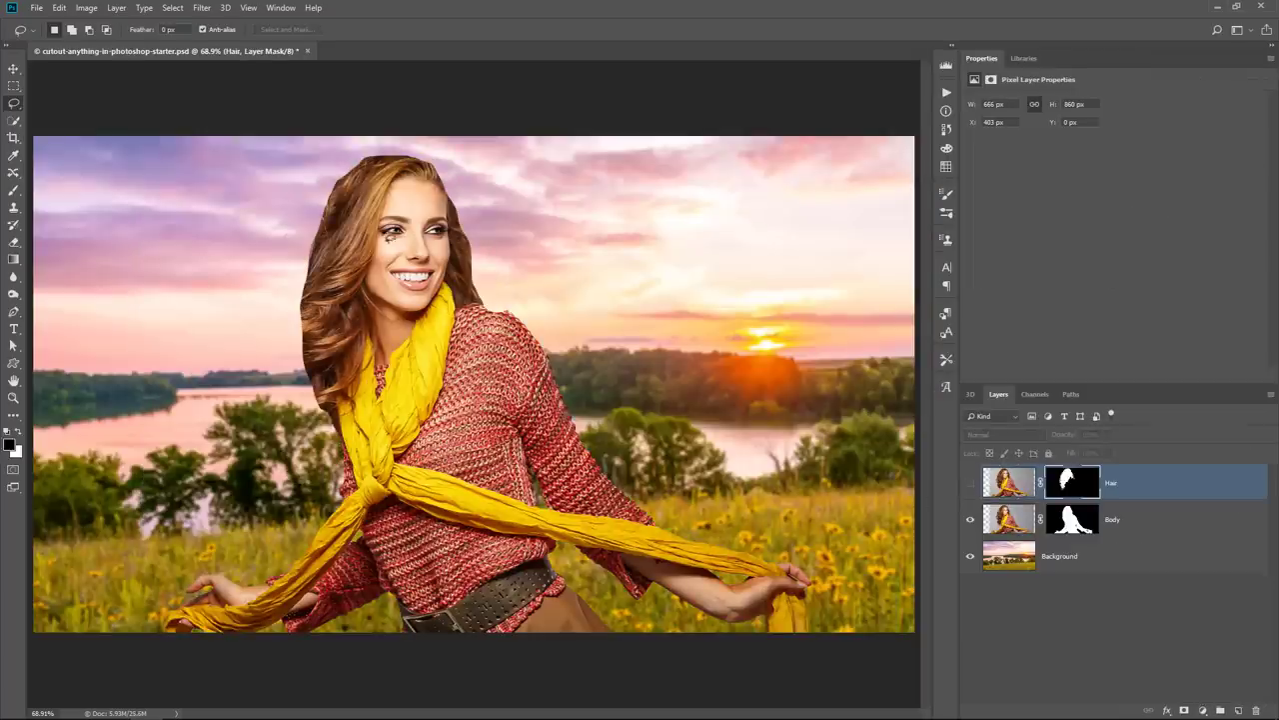
click(969, 519)
click(970, 484)
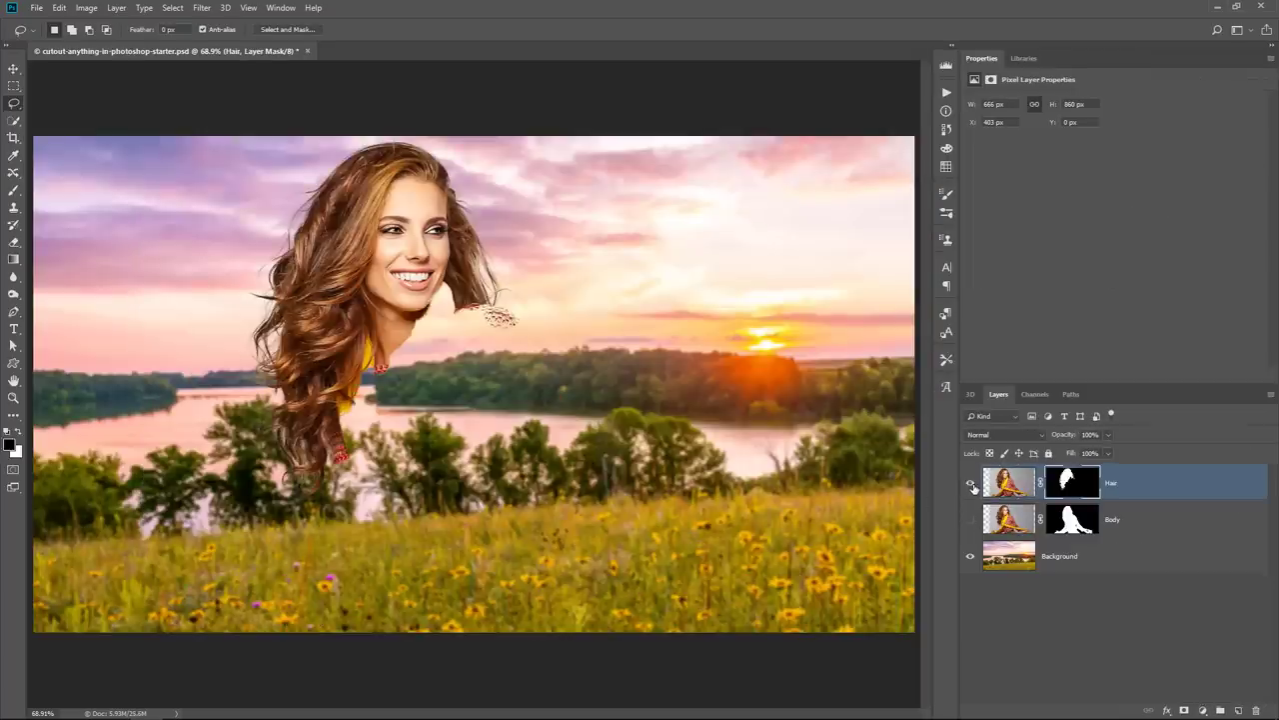
click(970, 523)
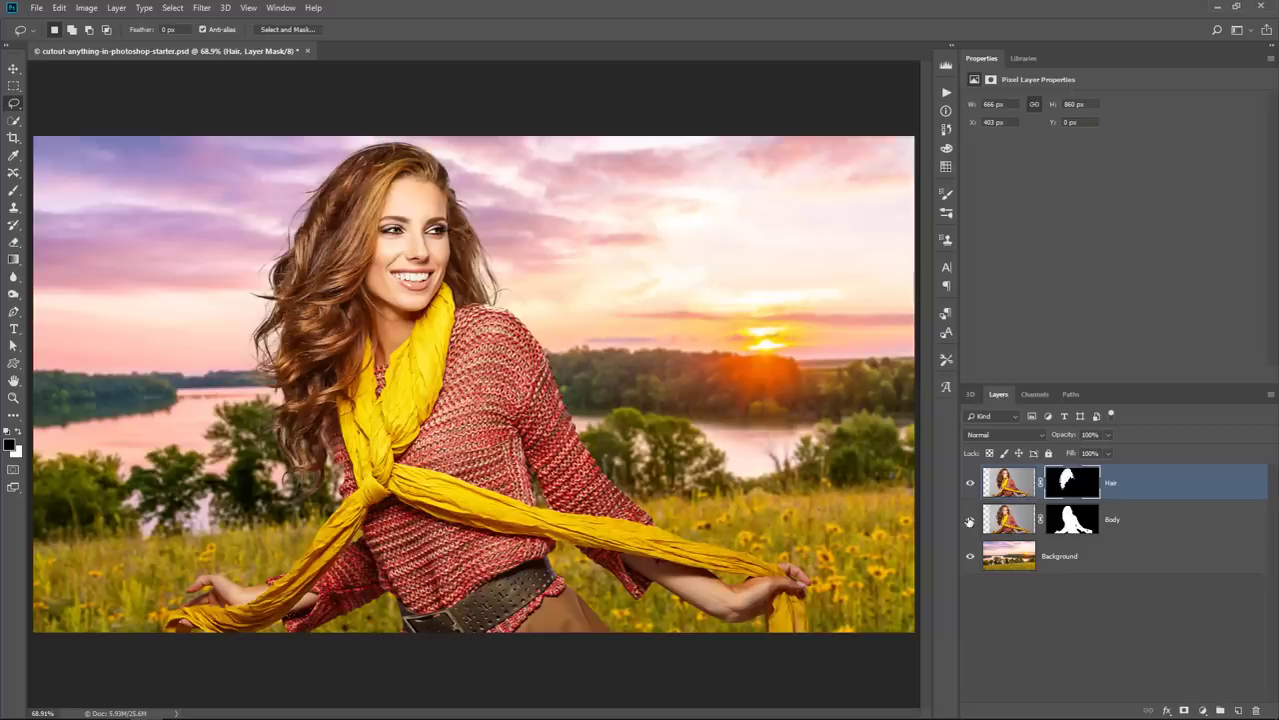
click(970, 522)
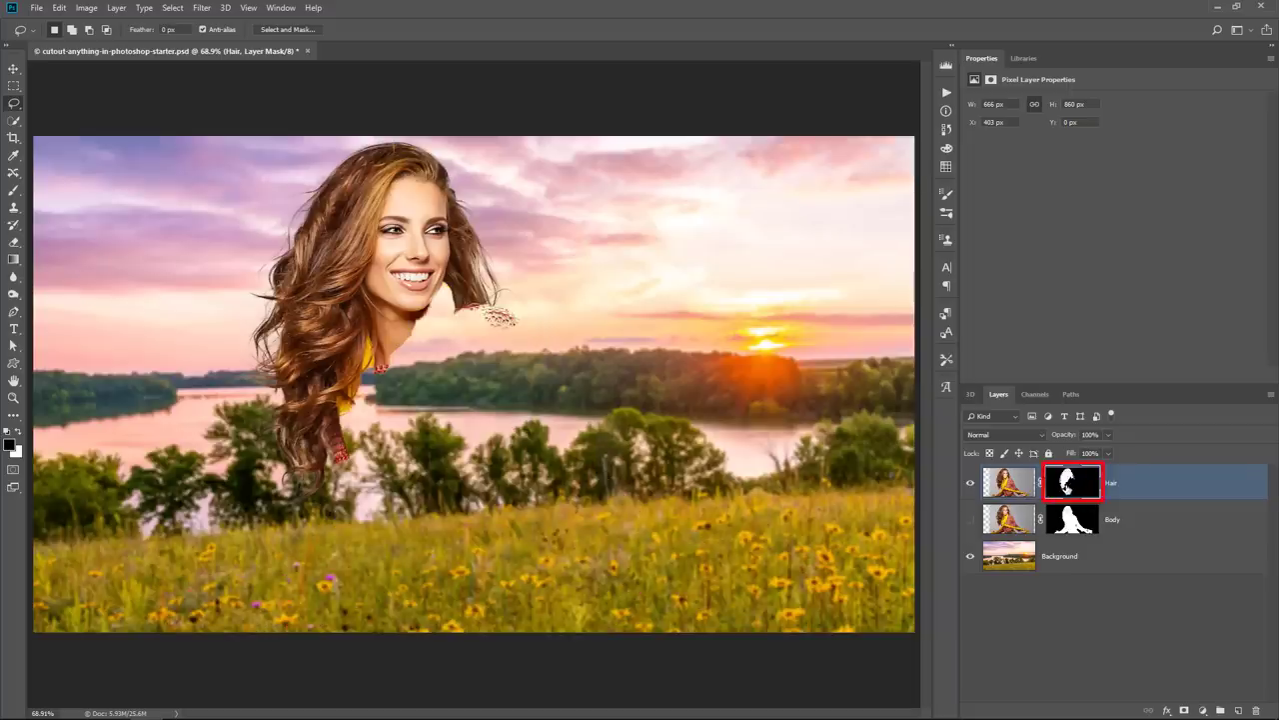
Reopen the Hair layer's mask in Select and Mask and set Feather to 0.1 px, Contrast to 8% and Shift Edge to -6%.
double_click(1072, 485)
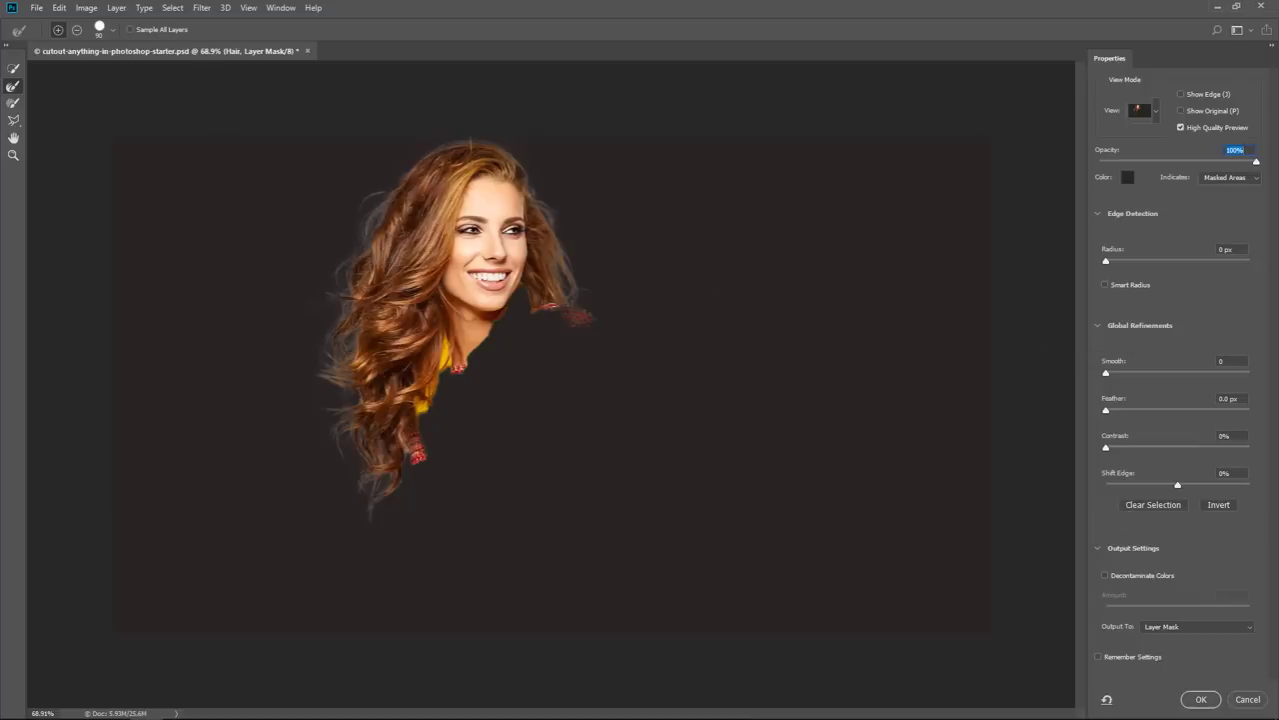
key(z)
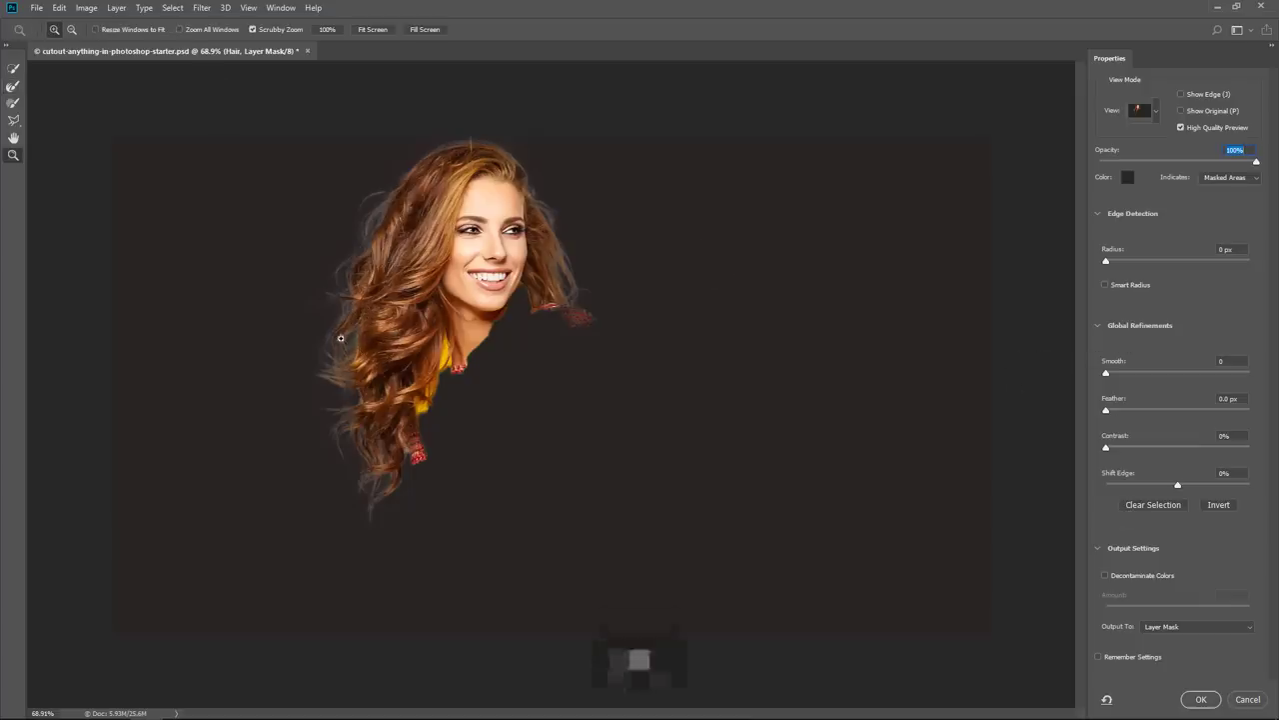
click(337, 276)
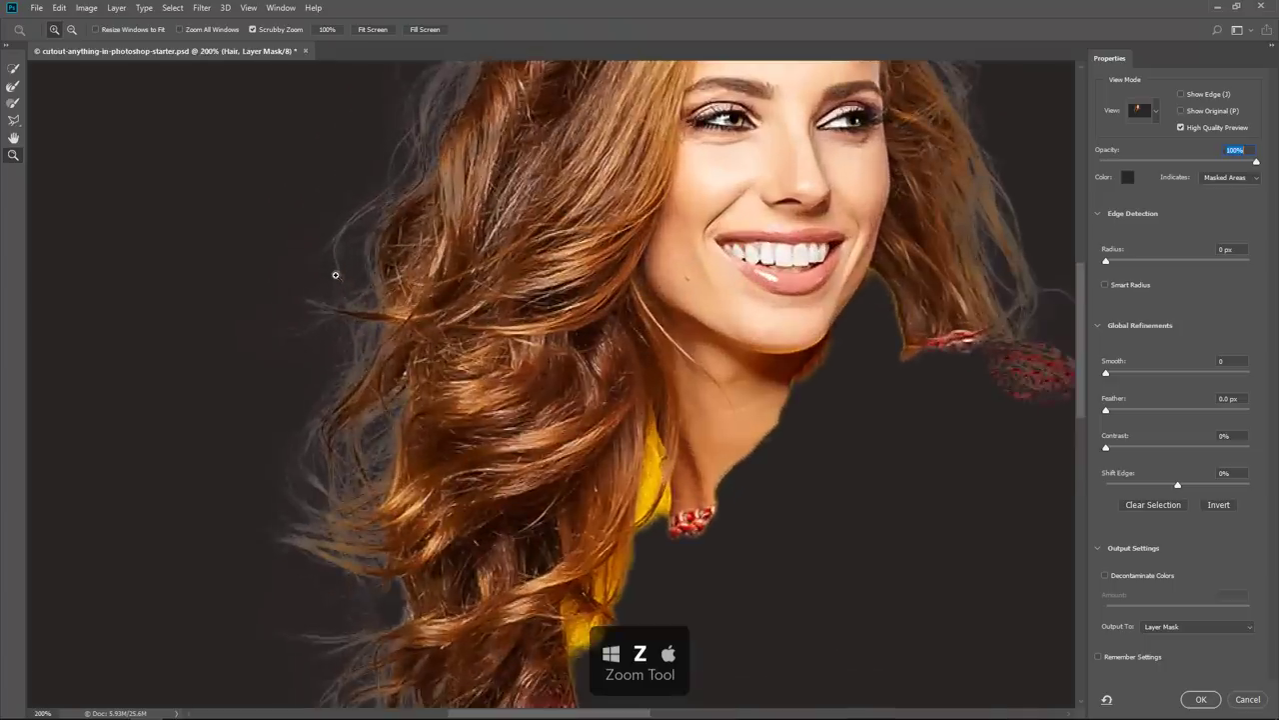
click(335, 275)
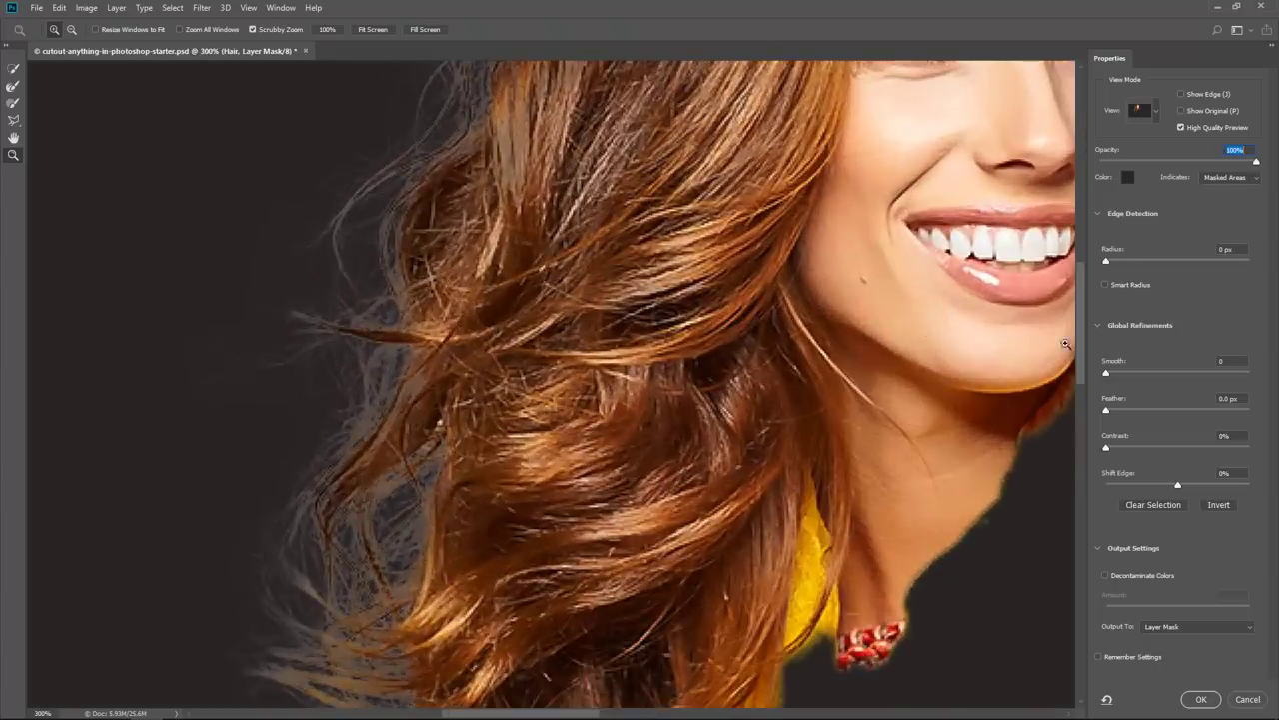
mouse_move(1105, 374)
mouse_down()
mouse_move(1139, 371)
mouse_move(1105, 381)
mouse_up()
drag(1106, 412, 1106, 412)
click(1107, 446)
drag(1179, 489, 1174, 489)
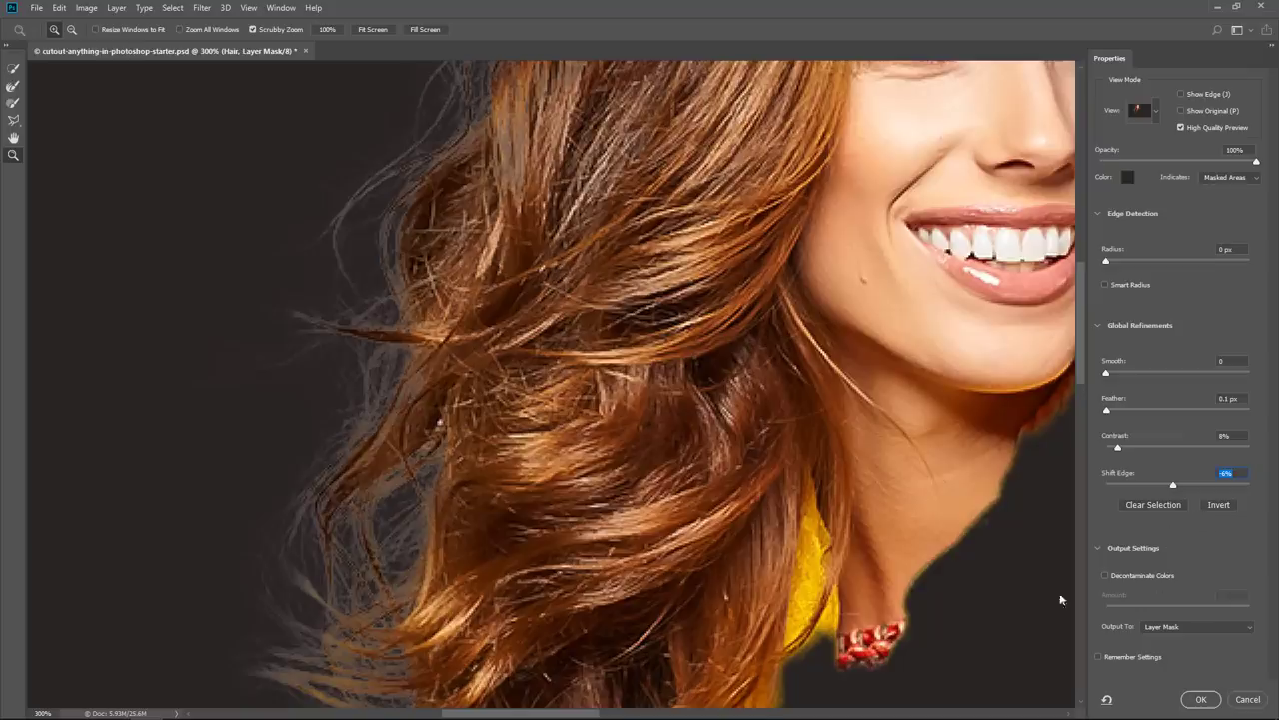
Check the hair edges on both sides of the face and apply the Select and Mask settings to the Hair mask.
scroll(776, 280, up, 5)
drag(777, 280, 852, 352)
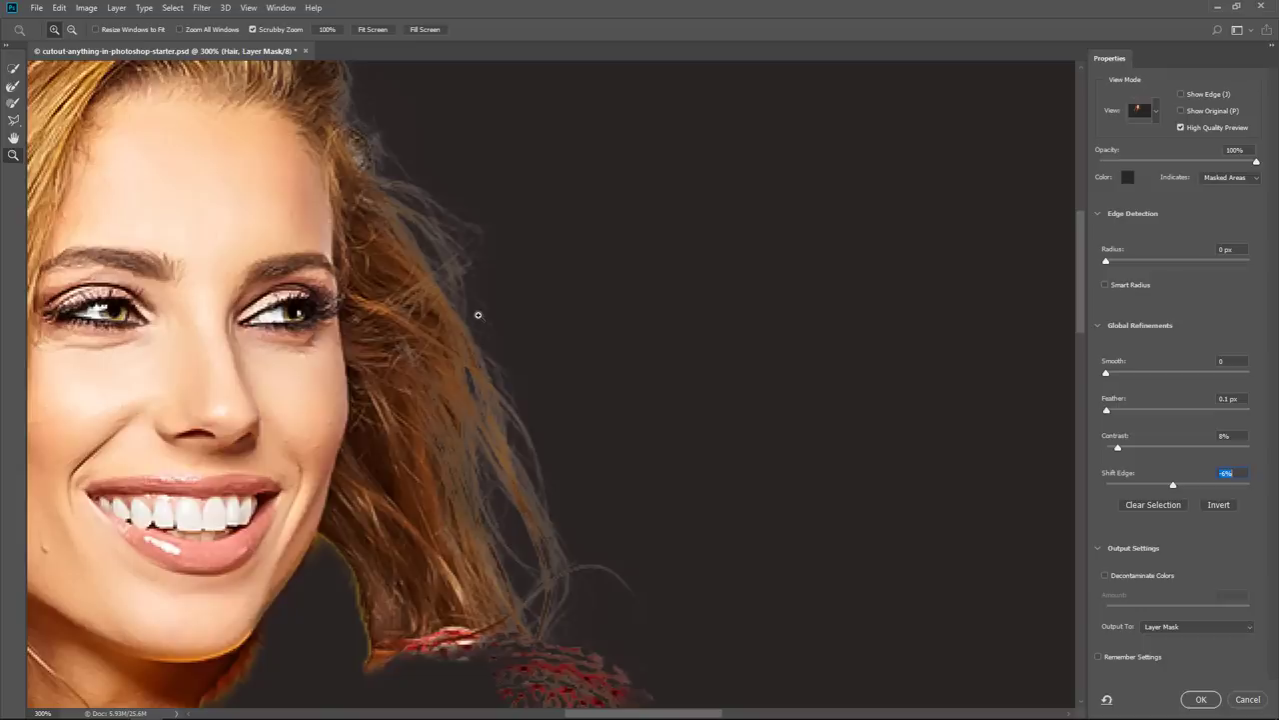
click(1201, 700)
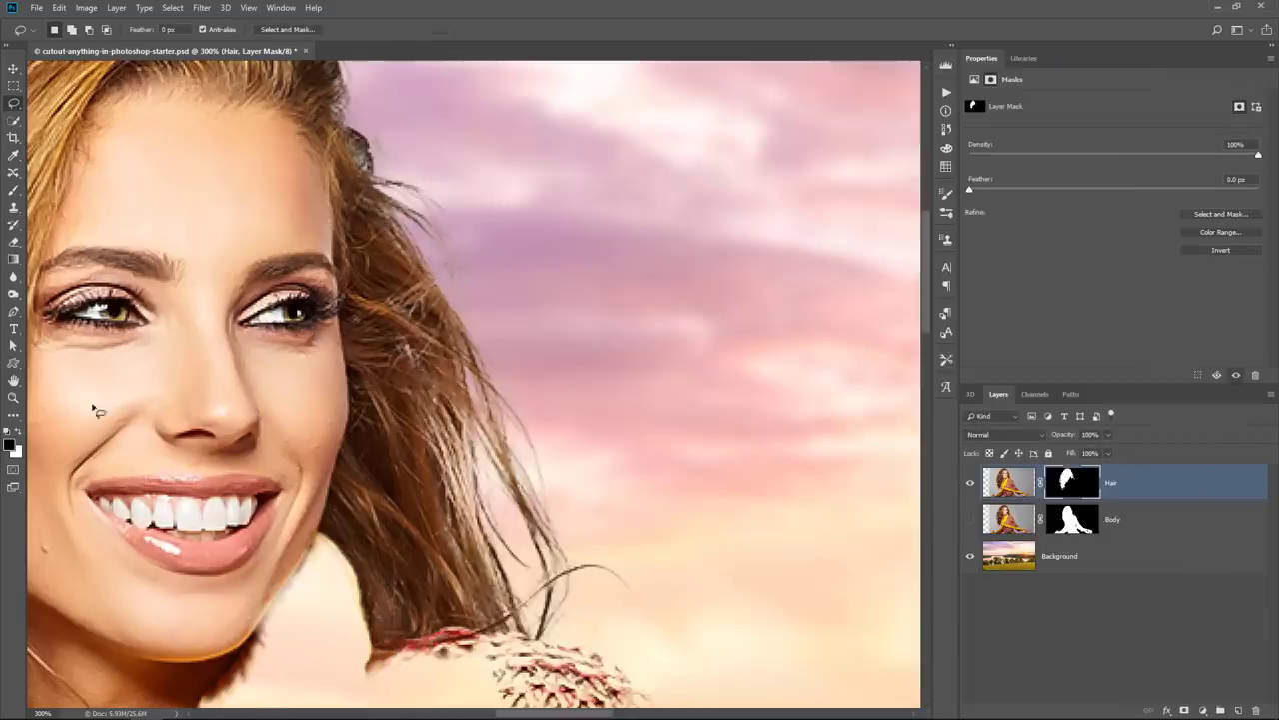
double_click(13, 380)
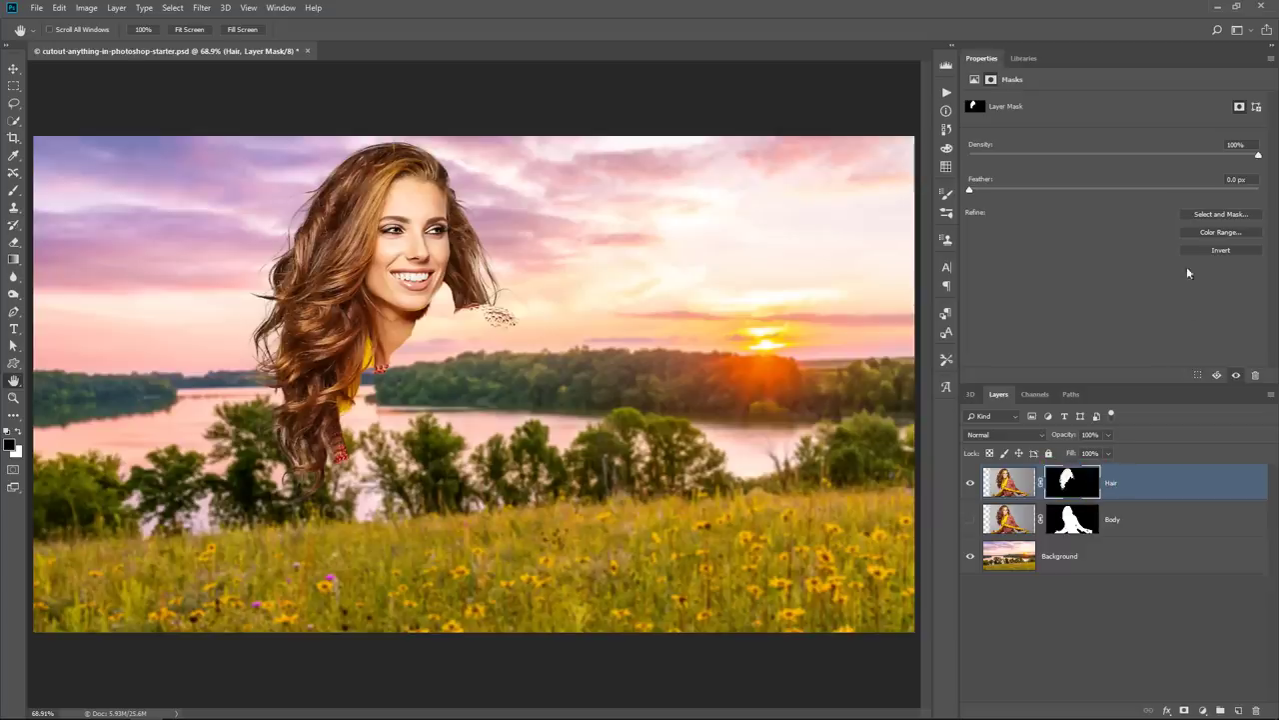
Reopen the Hair mask in Select and Mask, enable Decontaminate Colors, and output to New Layer with Layer Mask.
click(1220, 214)
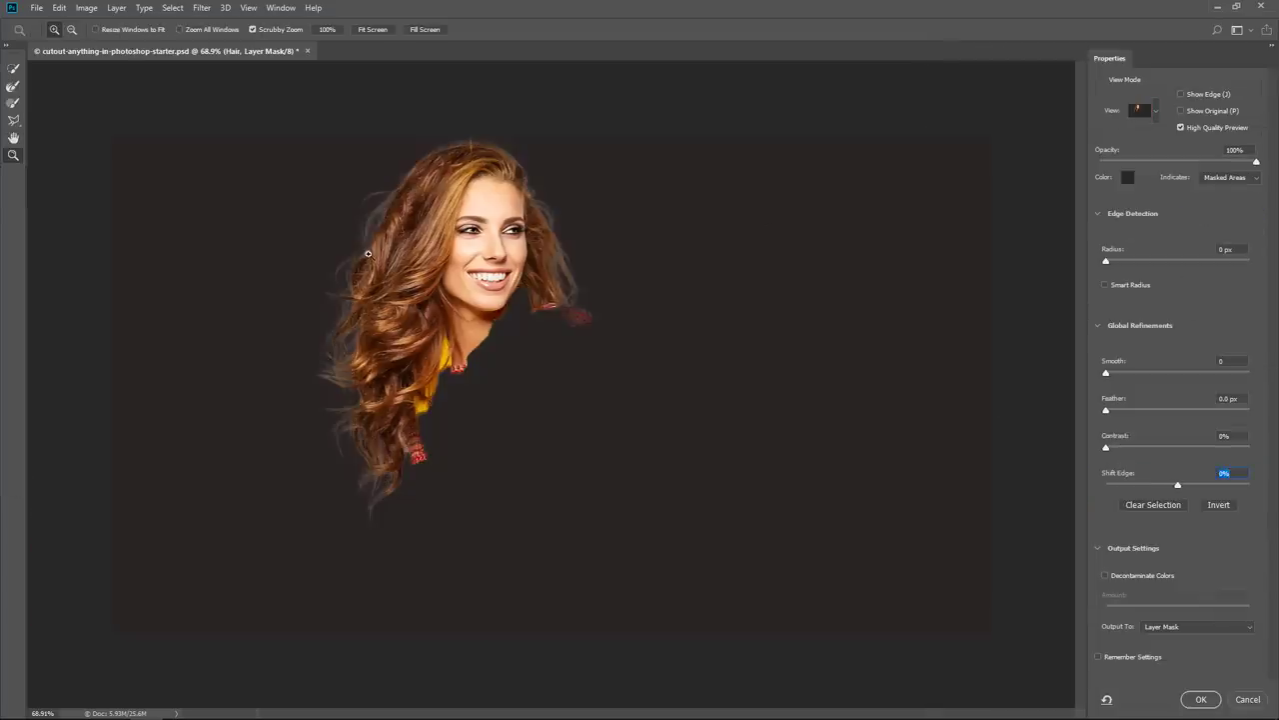
drag(351, 258, 348, 263)
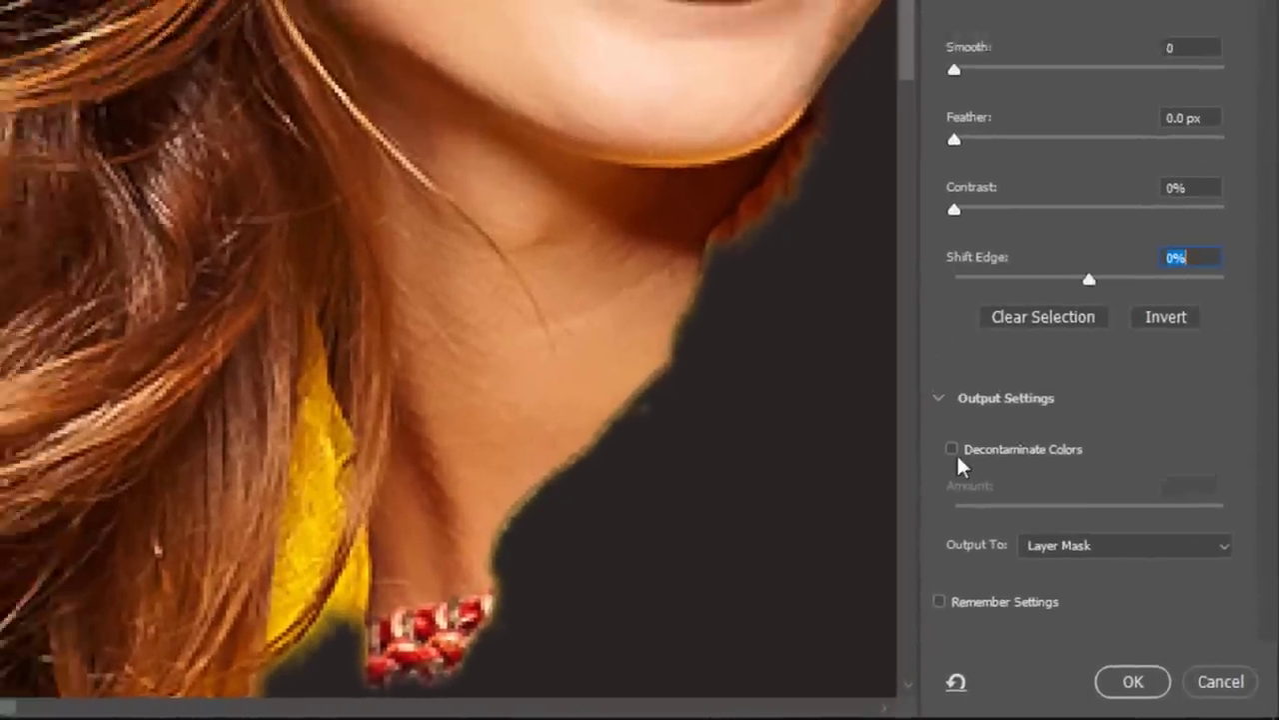
click(930, 431)
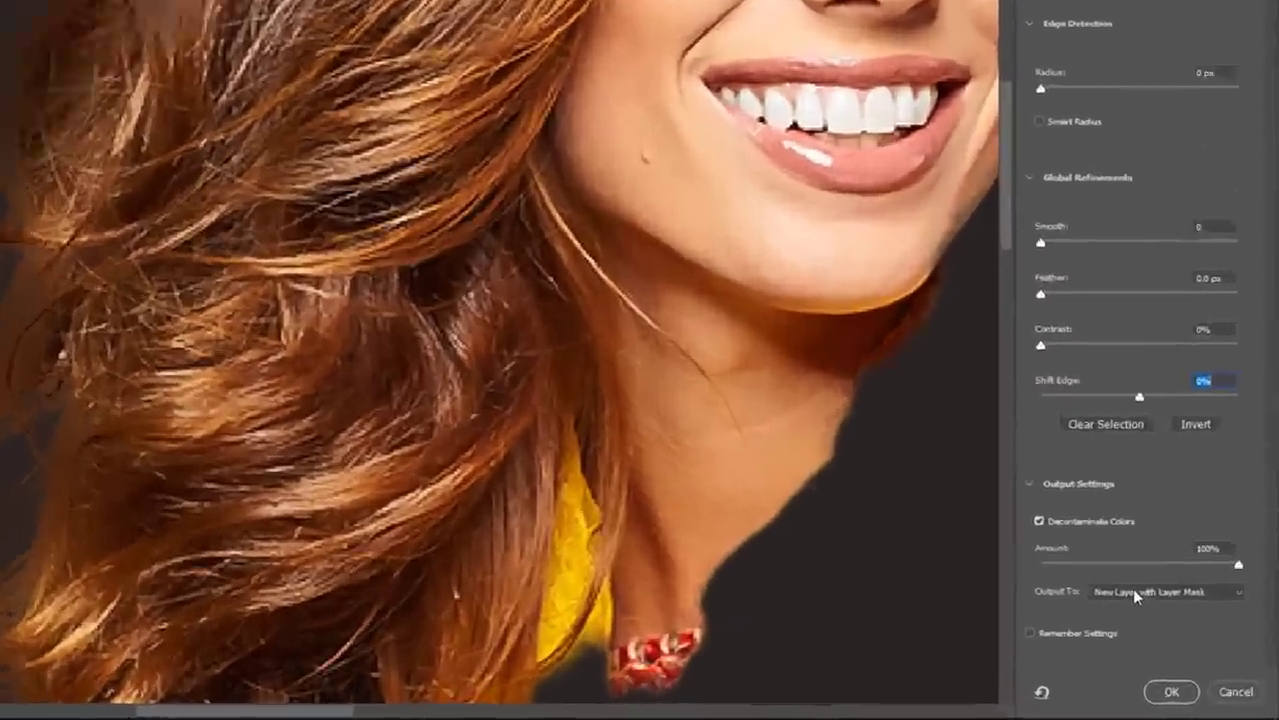
click(1190, 626)
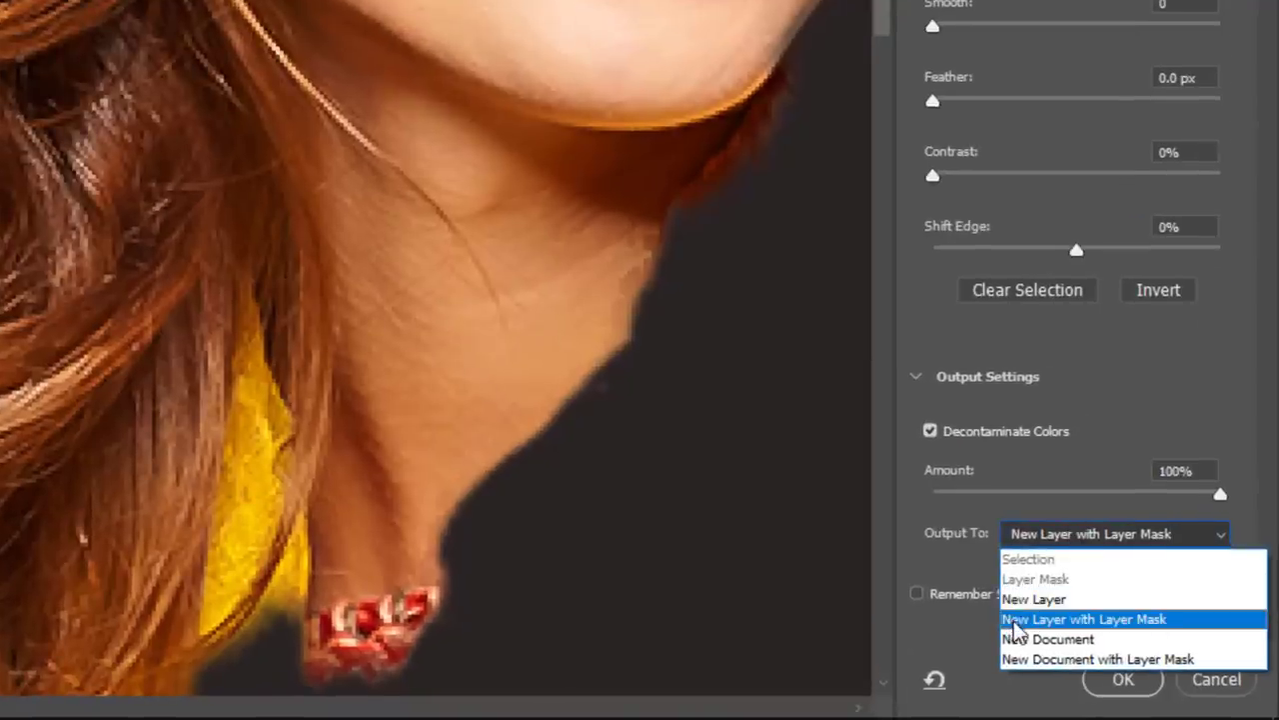
click(1014, 621)
click(1124, 678)
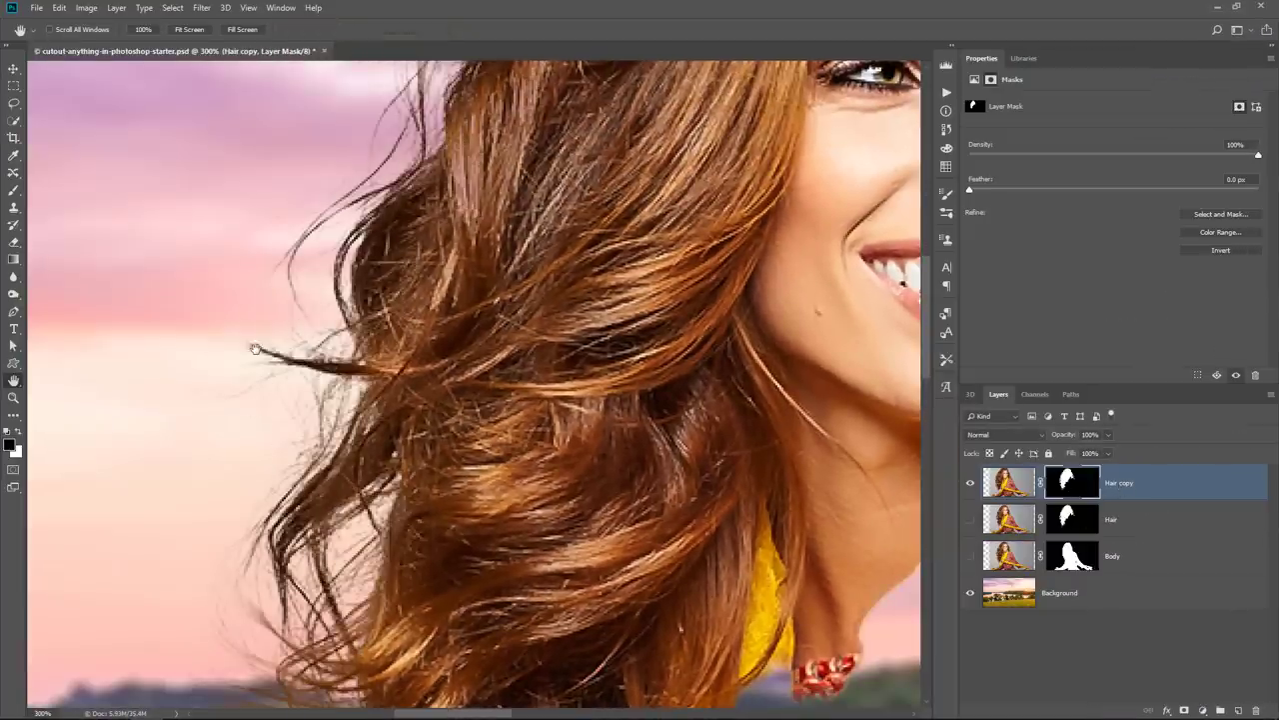
Compare the Hair copy and Hair layers by switching their visibility, leaving only Hair copy shown above the background.
click(970, 483)
click(969, 520)
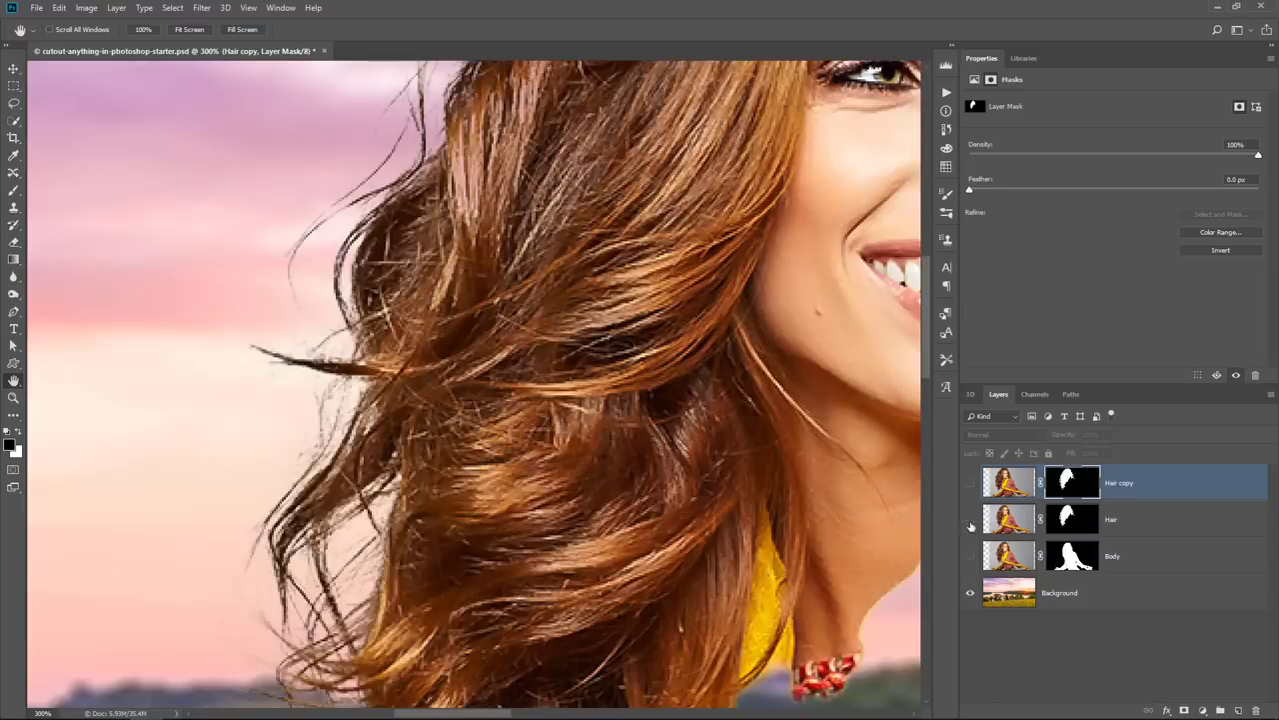
click(969, 520)
click(969, 484)
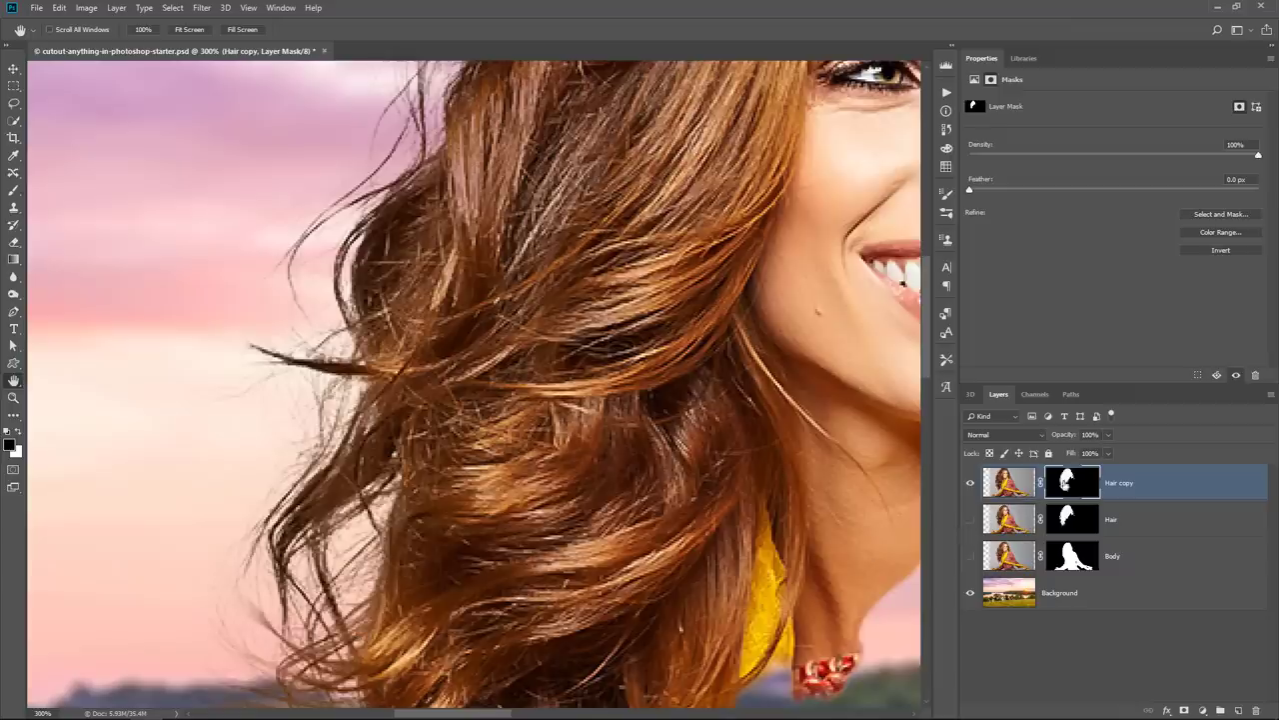
Temporarily disable the Hair copy layer's mask to examine the decontaminated pixels, re-enable it, and inspect the hair outline.
key(alt)
shift+click(1078, 486)
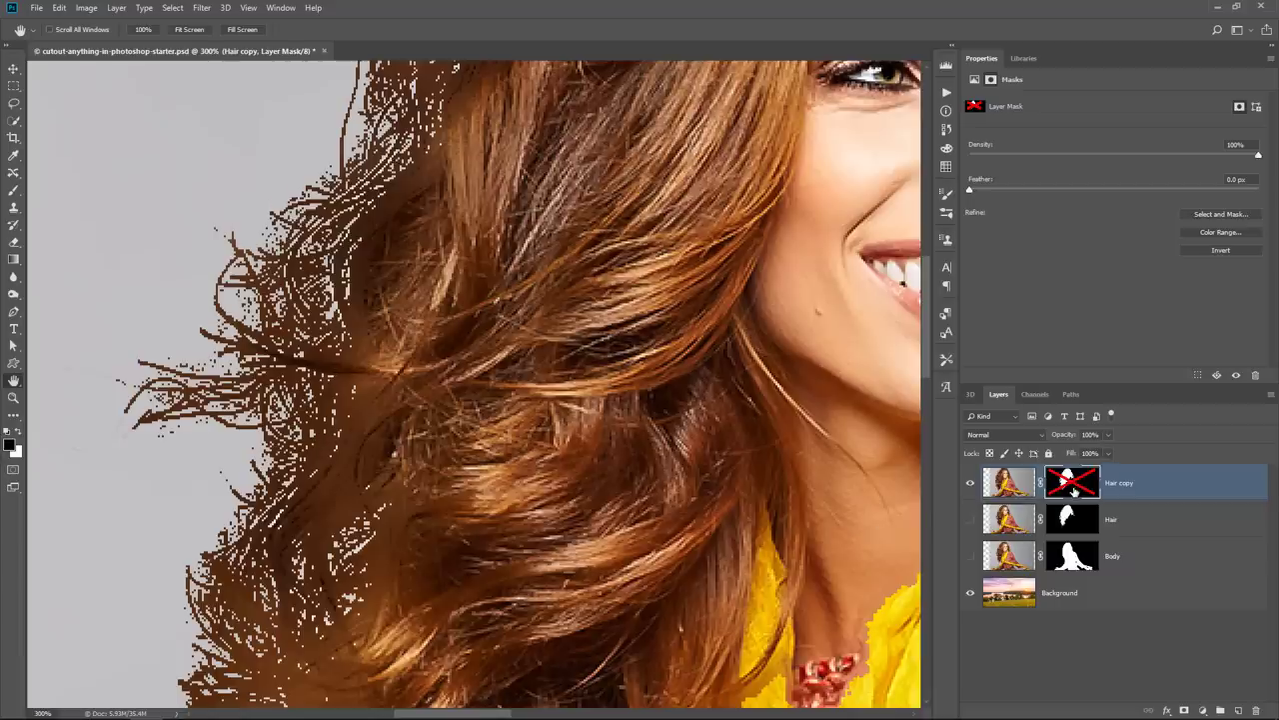
shift+click(1075, 490)
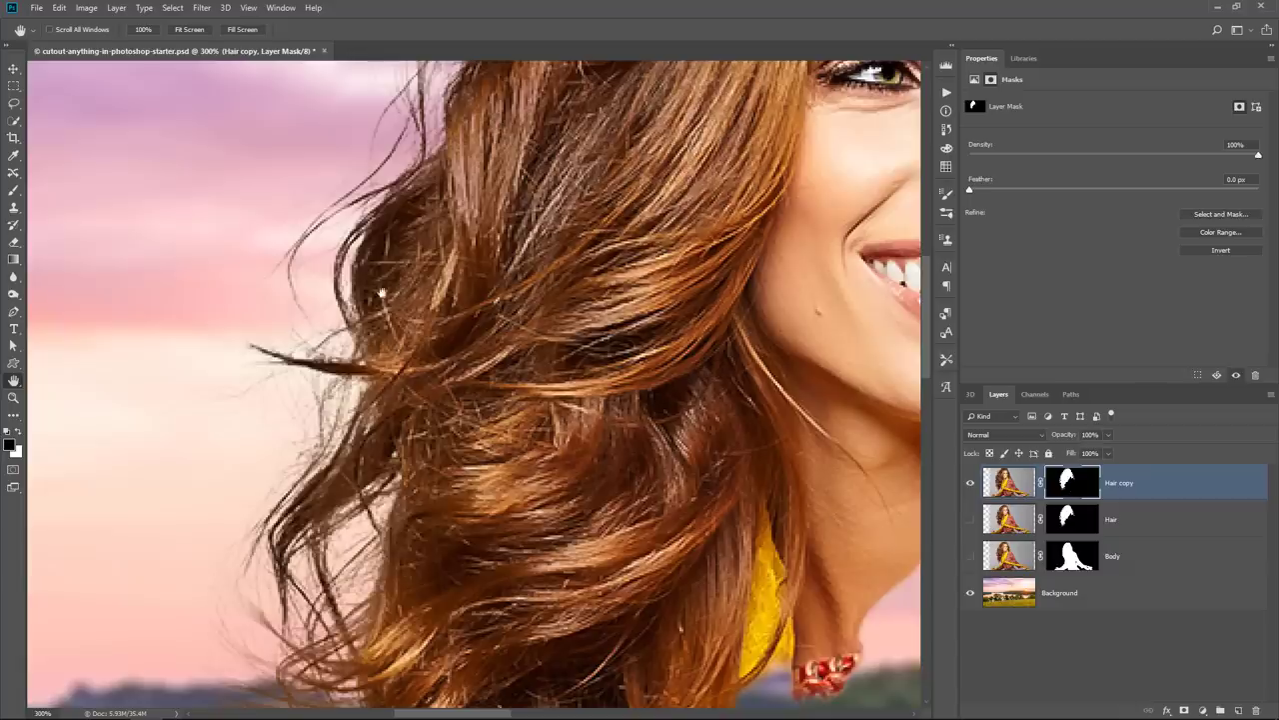
drag(425, 199, 156, 506)
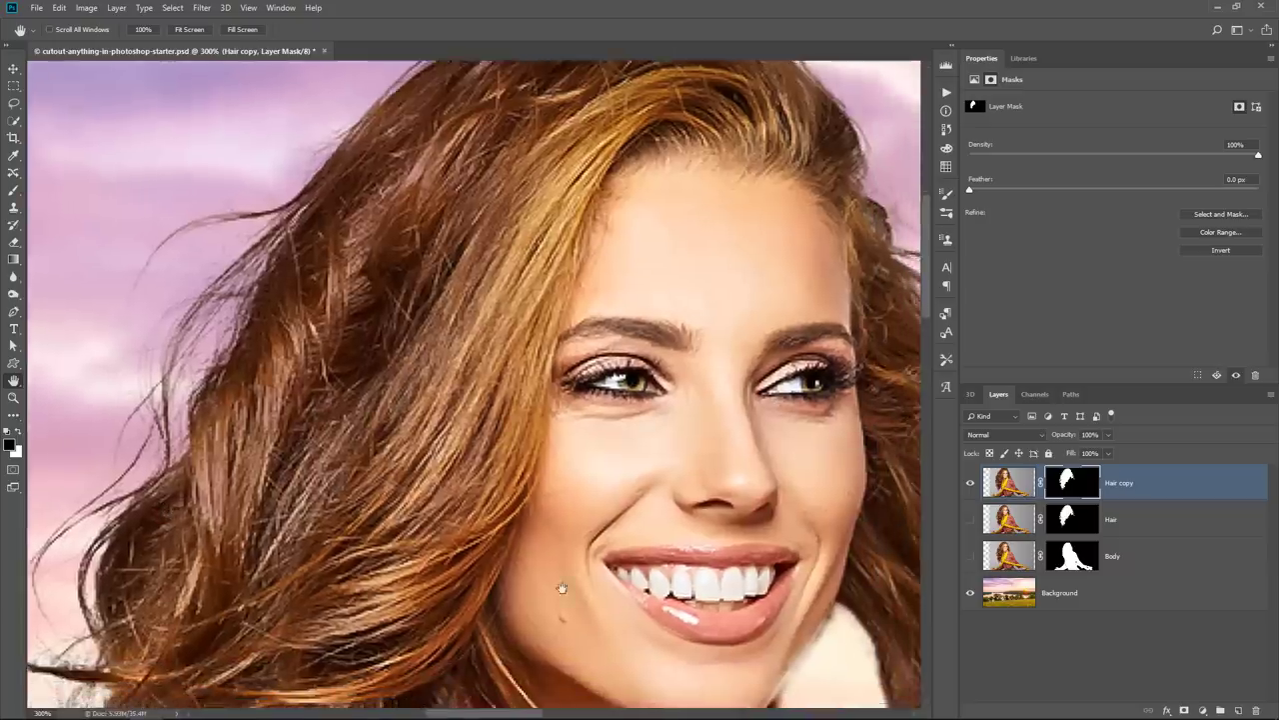
drag(562, 587, 559, 446)
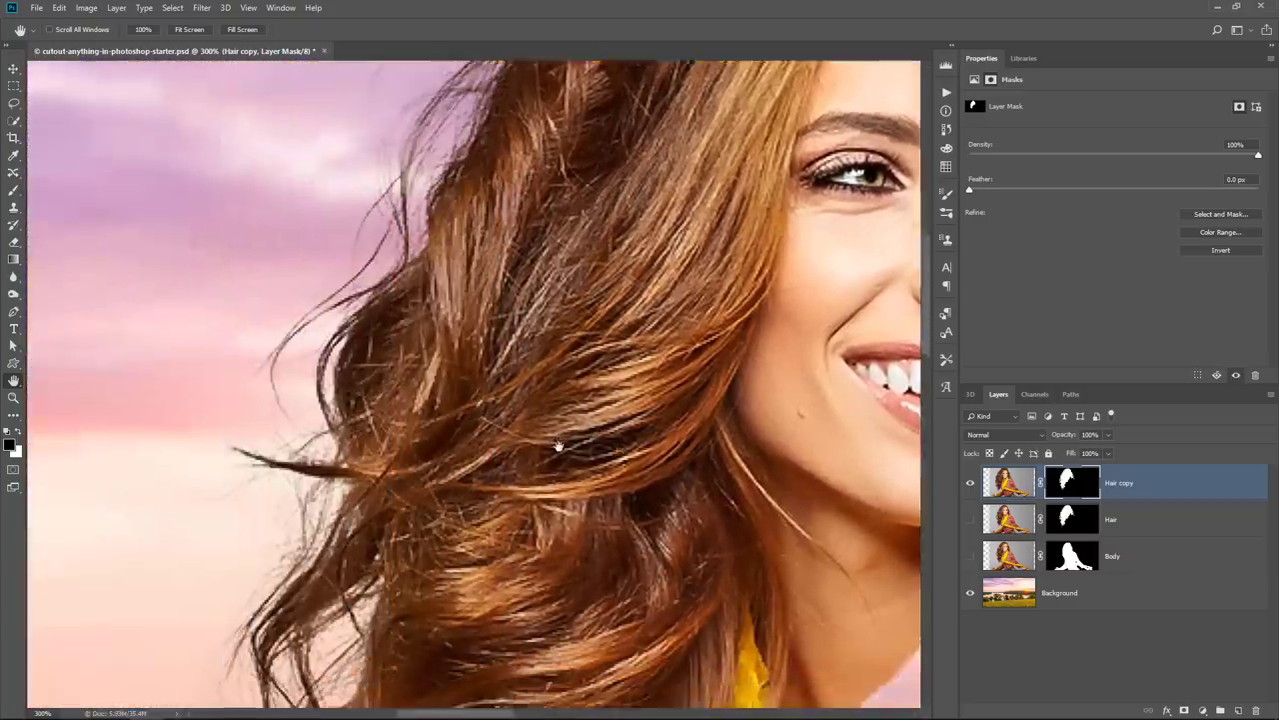
scroll(559, 446, down, 5)
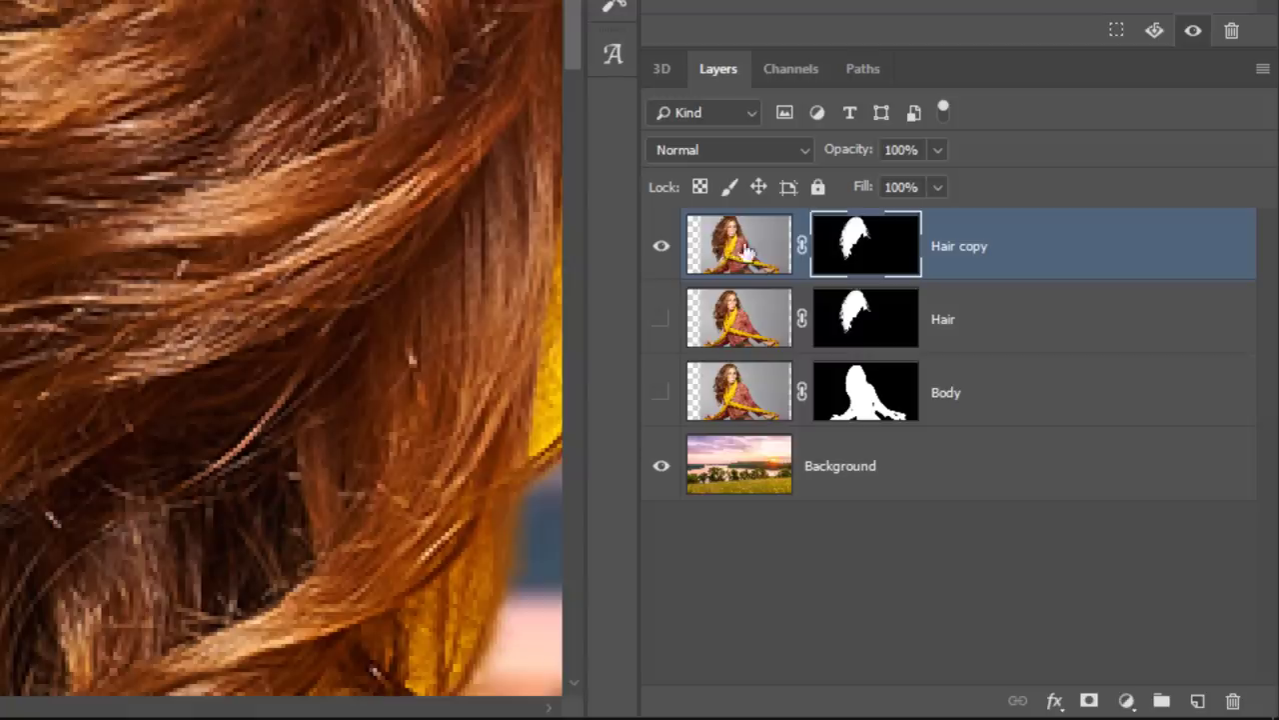
Delete the Hair copy layer and make the Hair layer visible.
drag(1151, 472, 1161, 564)
drag(1044, 408, 1233, 700)
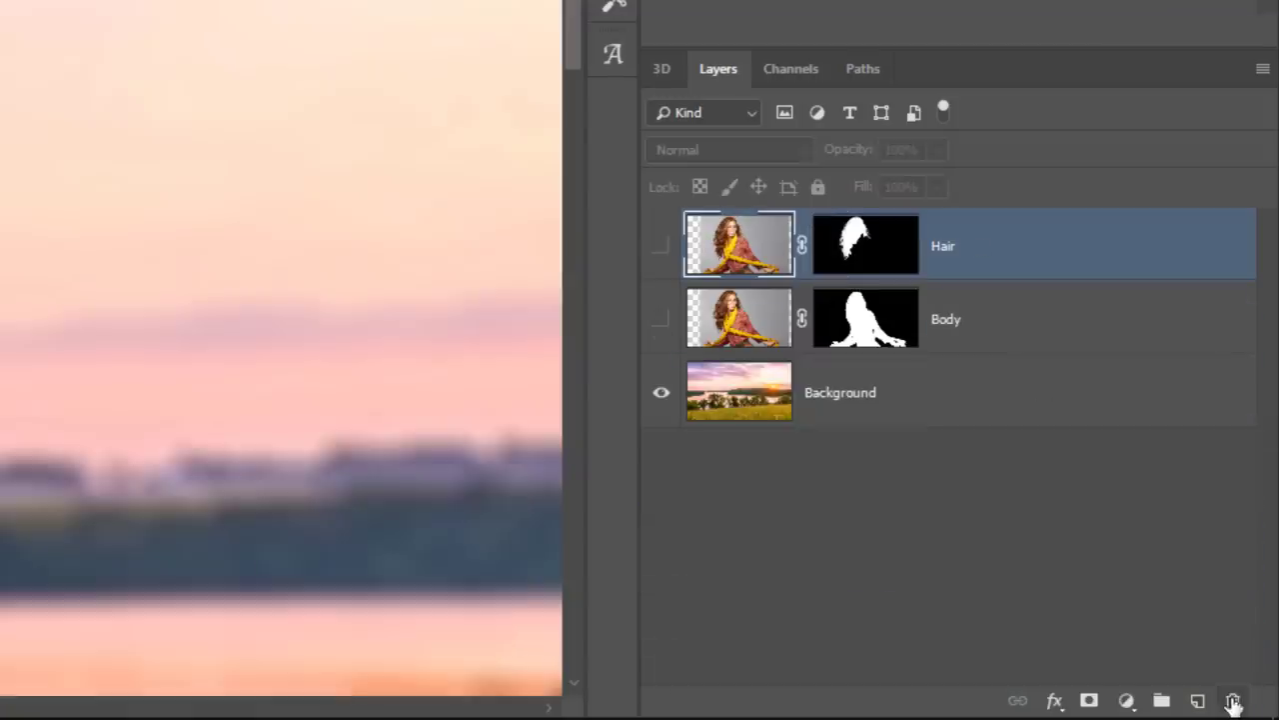
click(660, 247)
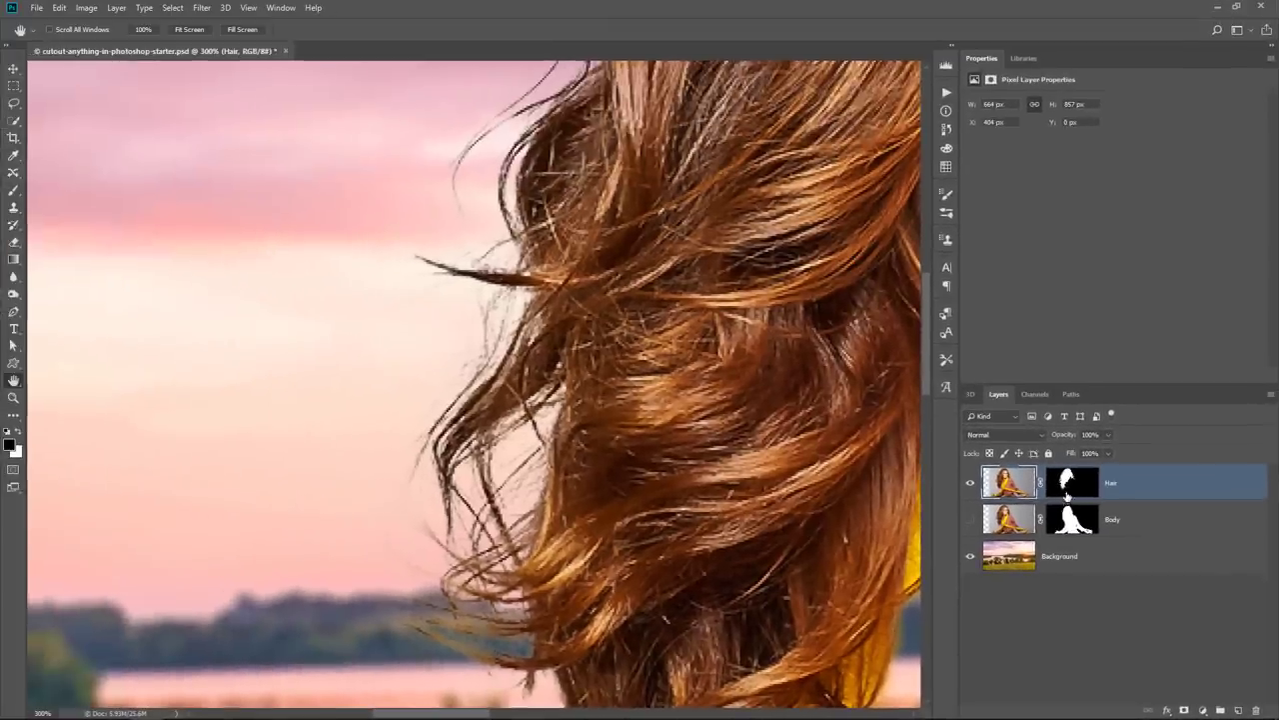
click(860, 254)
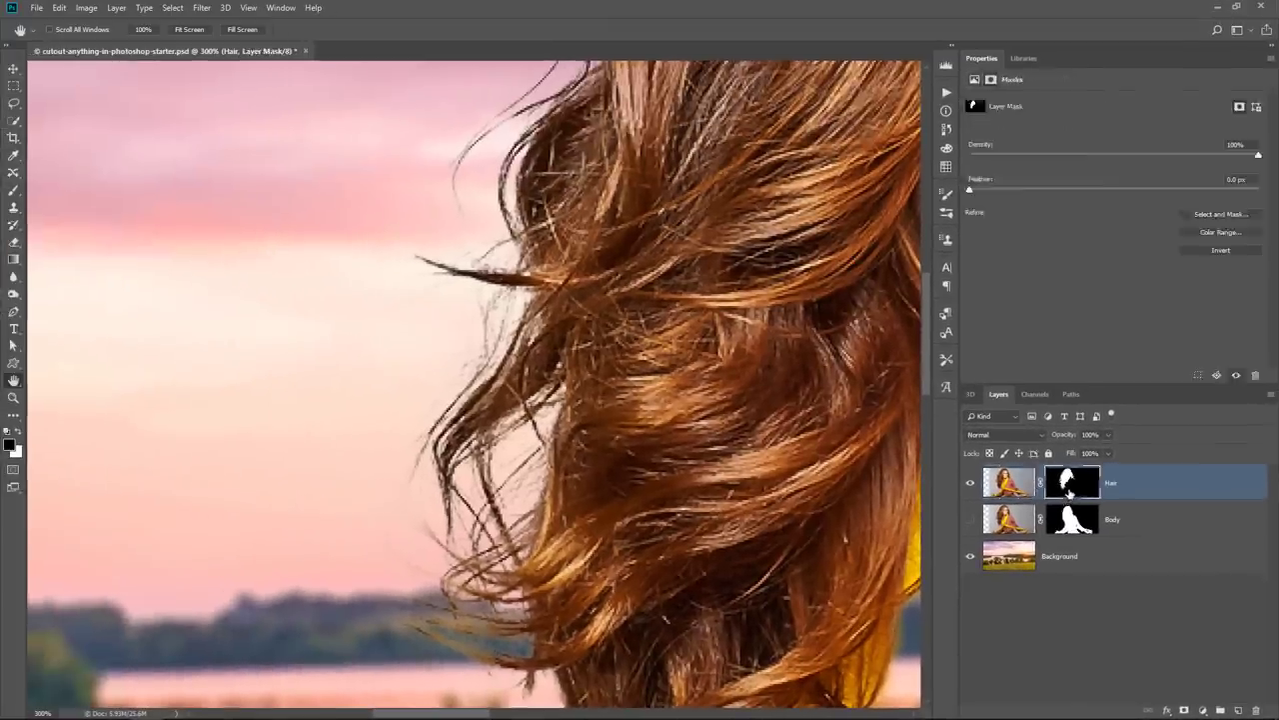
double_click(1070, 485)
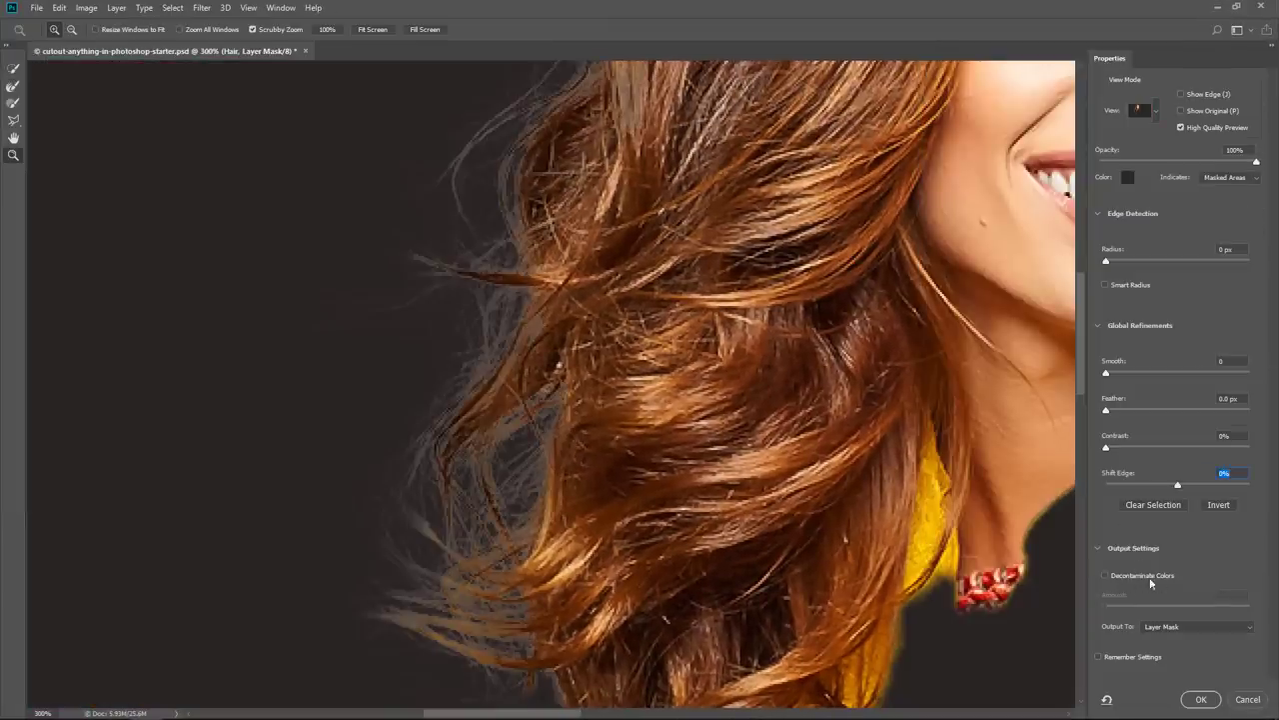
click(1248, 699)
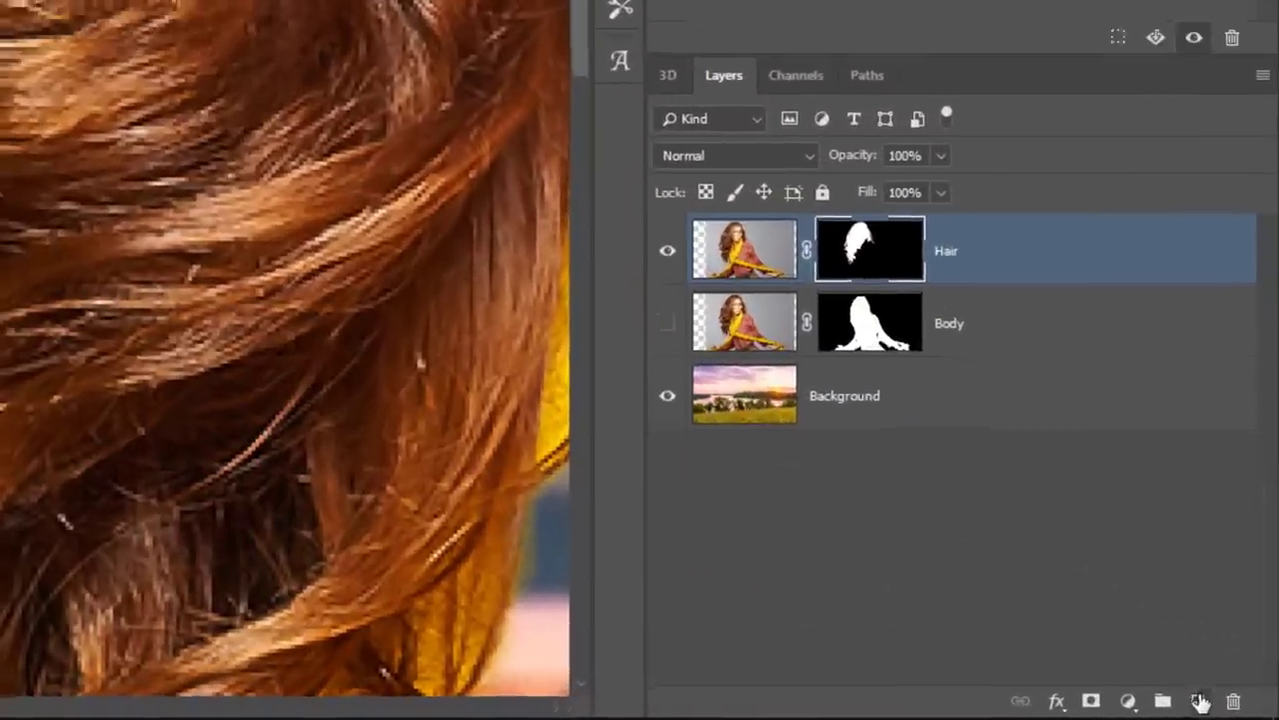
Add a new layer clipped to the Hair layer and enlarge the Brush to 60 px.
click(1200, 703)
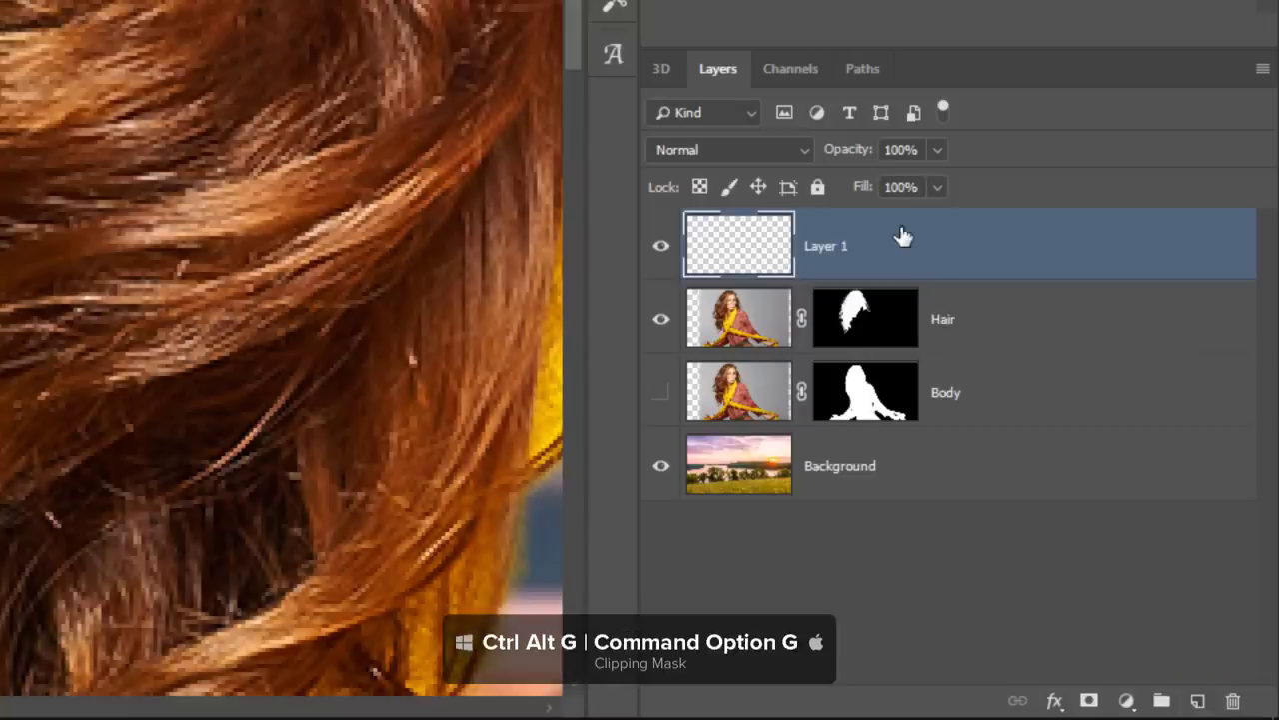
key(ctrl+alt+g)
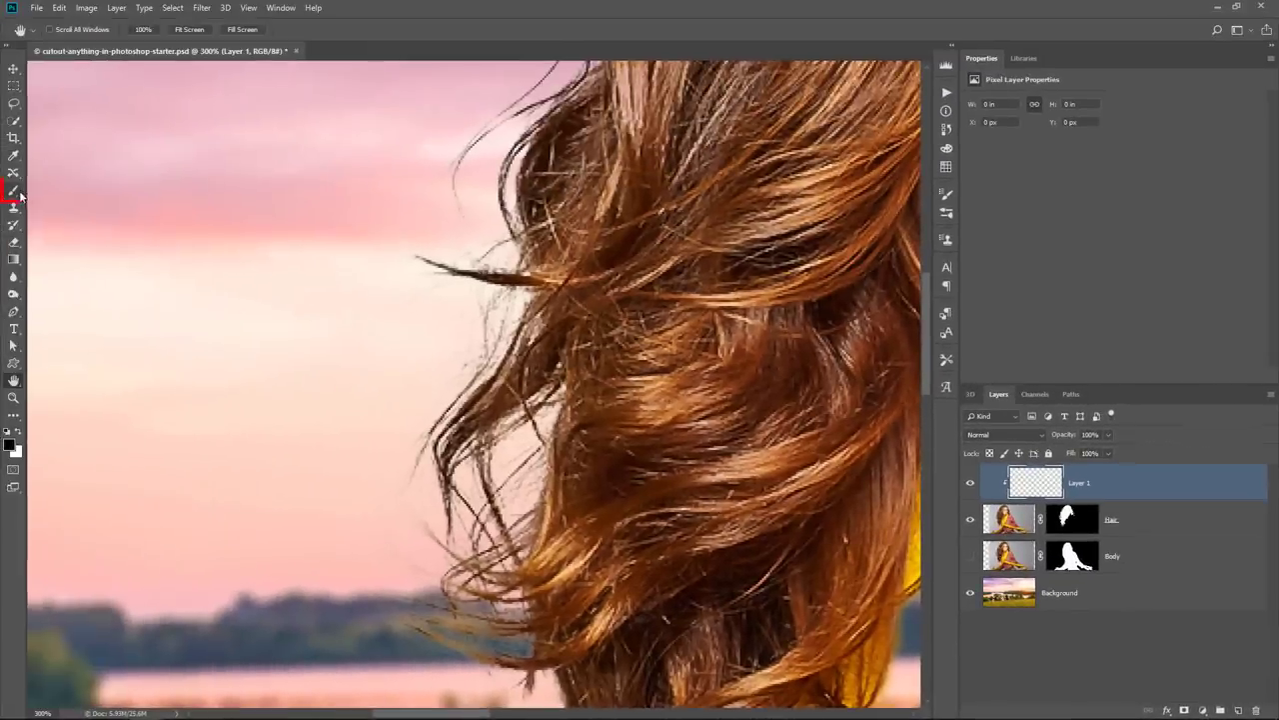
key(b)
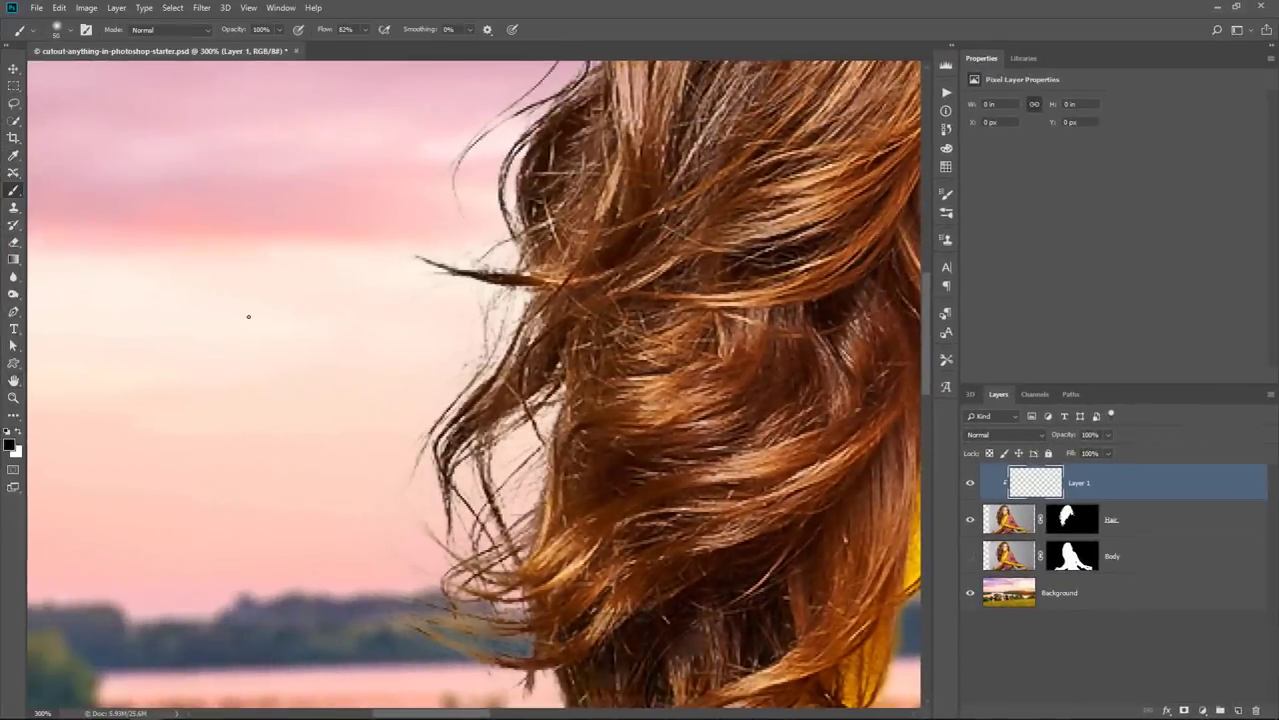
key(bracketright)
key(bracketright)
key(bracketright)
key(bracketright)
key(bracketright)
Test the clipped layer by painting black over the outer curls, toggling its visibility, and undoing the strokes.
mouse_move(497, 258)
mouse_down()
mouse_move(710, 340)
mouse_move(699, 470)
mouse_move(480, 539)
mouse_move(509, 392)
mouse_up()
mouse_move(360, 428)
mouse_down()
mouse_move(619, 220)
mouse_move(639, 175)
mouse_move(710, 210)
mouse_move(789, 300)
mouse_move(701, 361)
mouse_up()
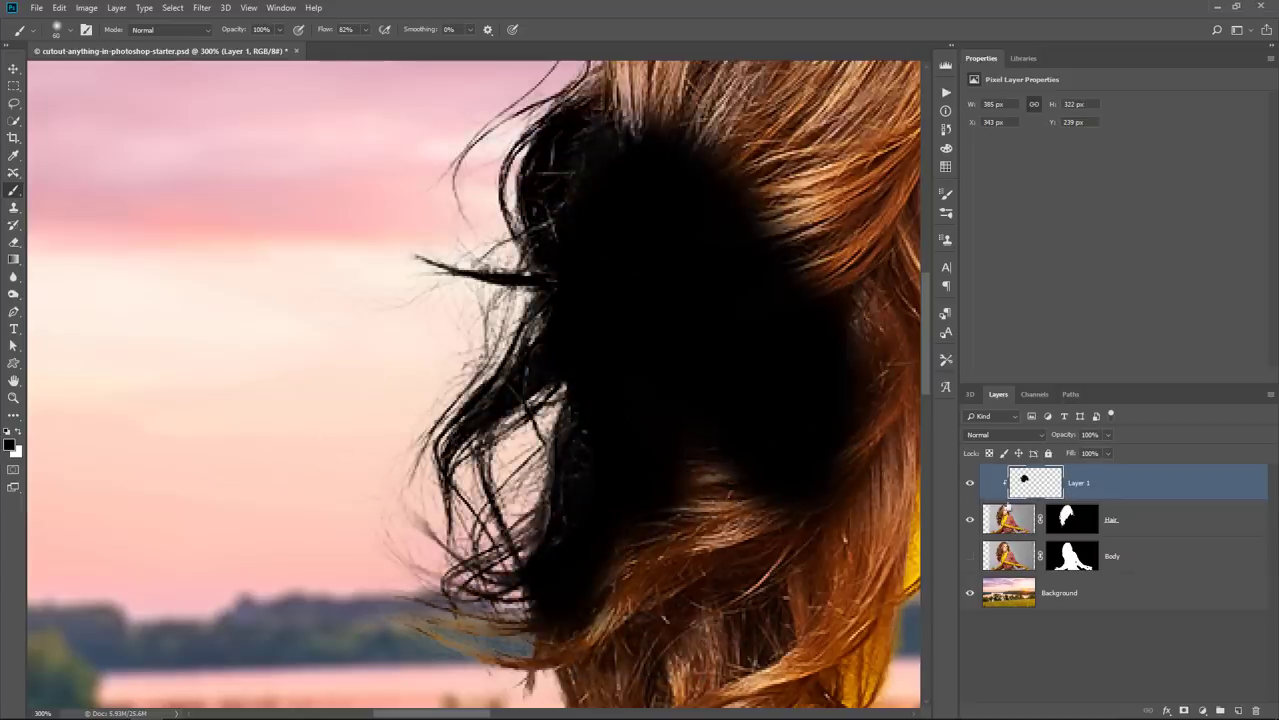
click(969, 484)
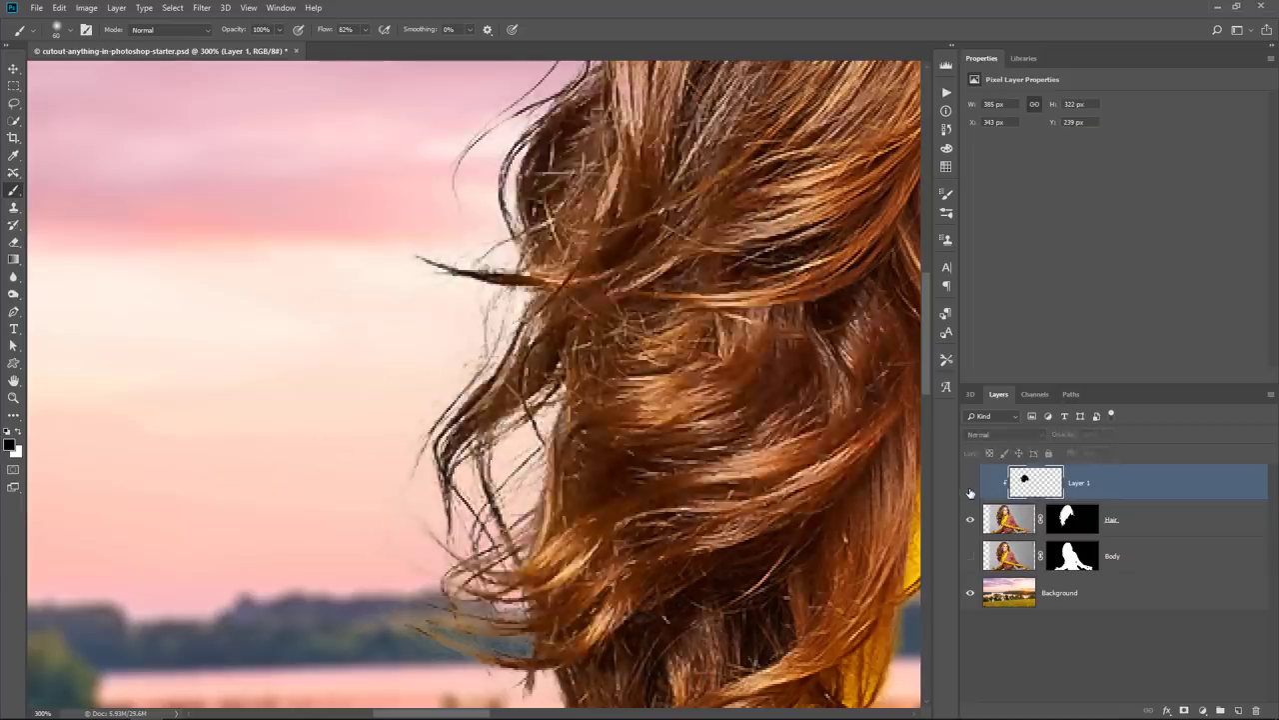
click(970, 486)
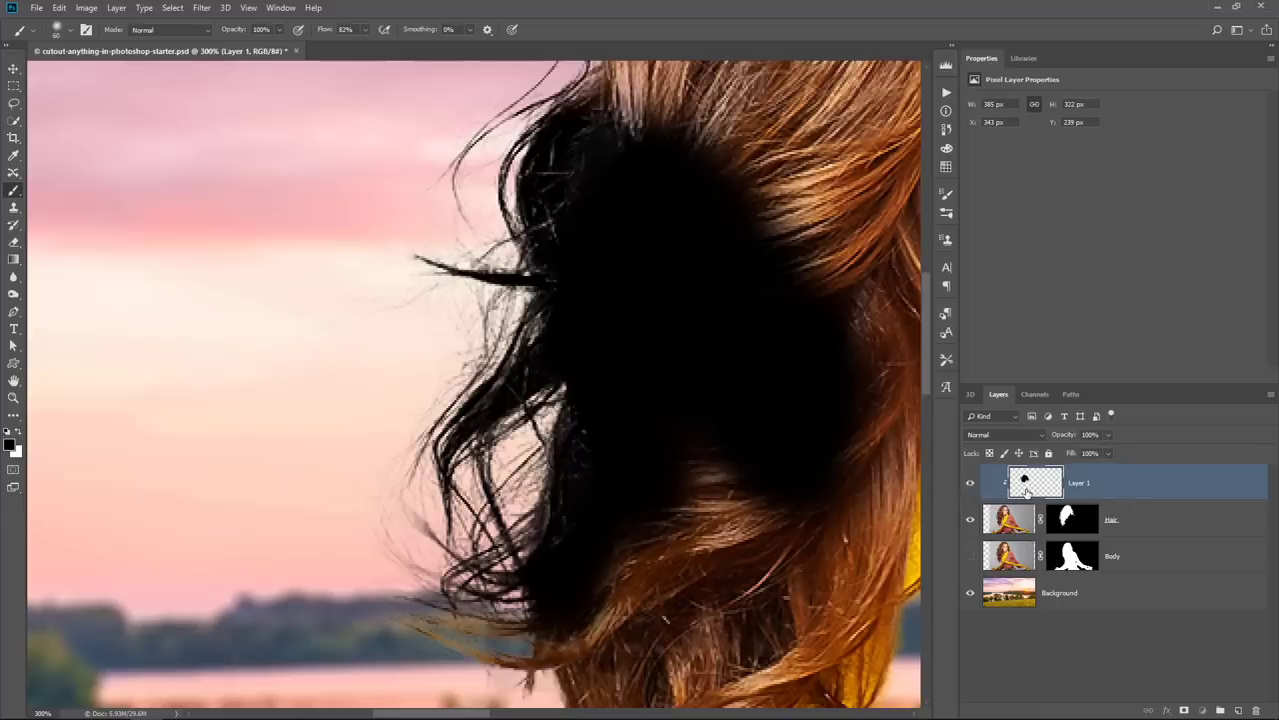
key(ctrl+z)
key(ctrl+z)
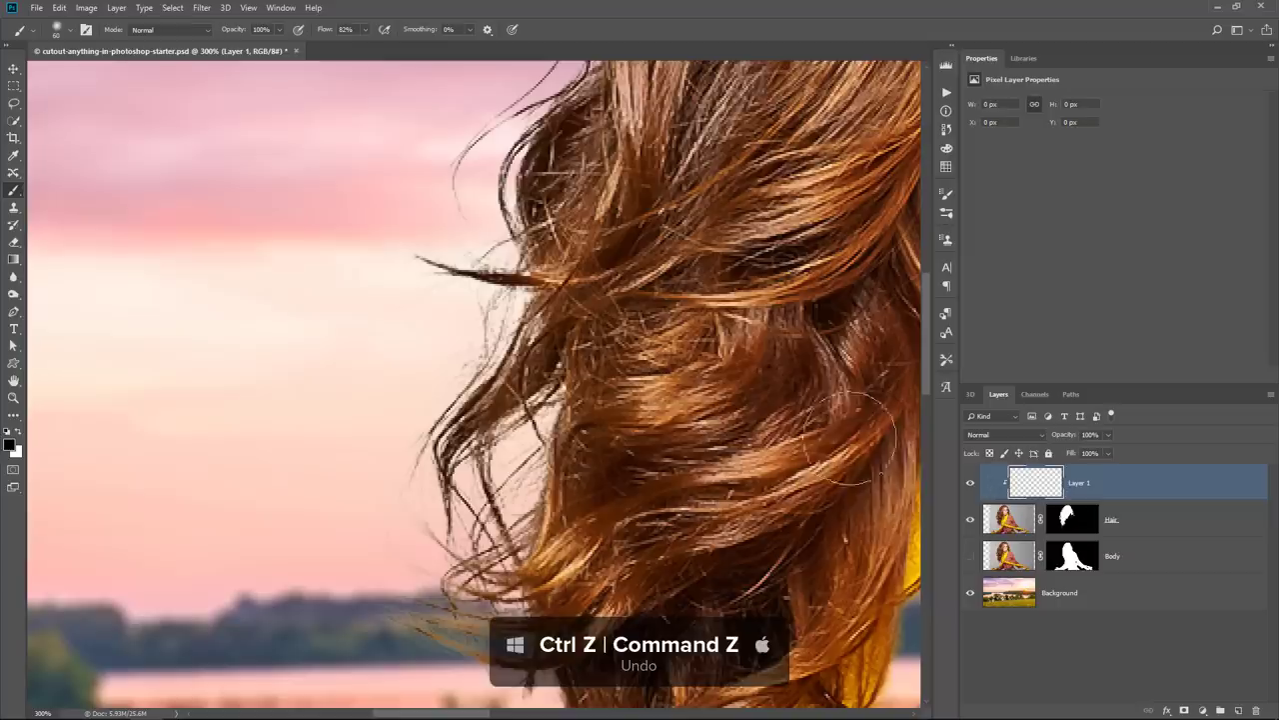
Paint over the fringed outer edge of the lower curls on the clipped layer with brown tones sampled from the adjacent hair.
key(alt)
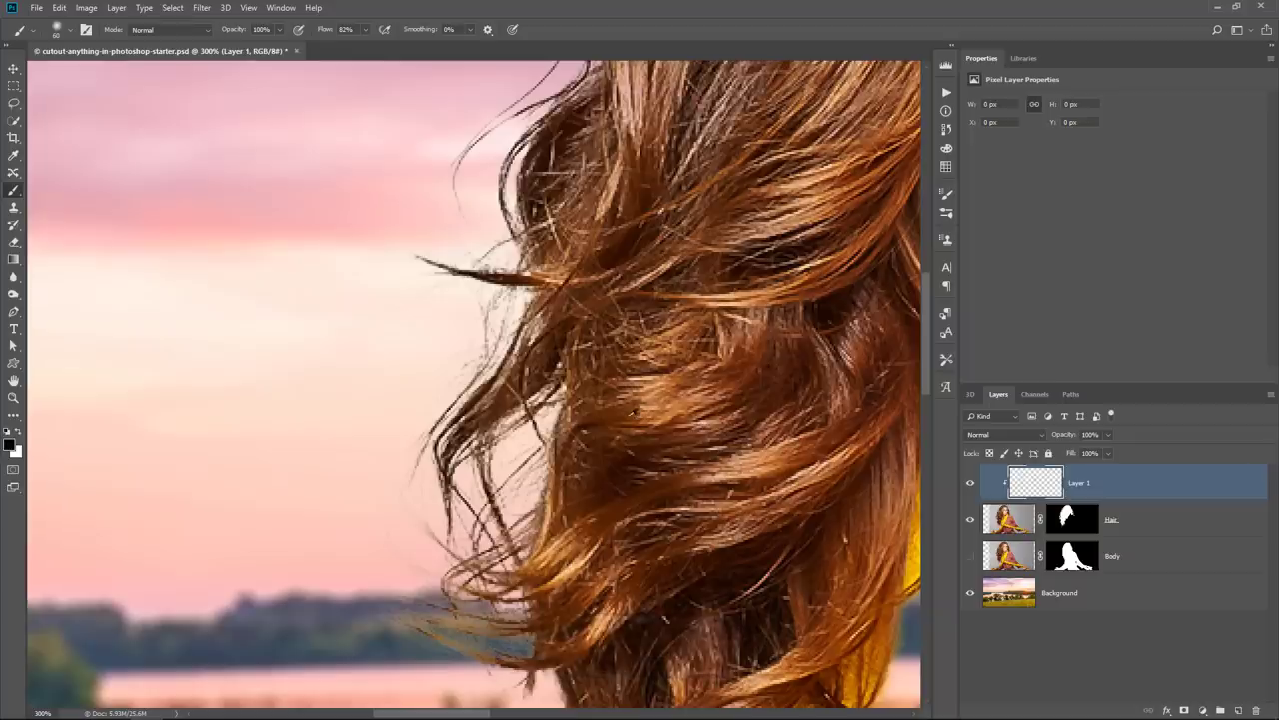
alt+click(497, 405)
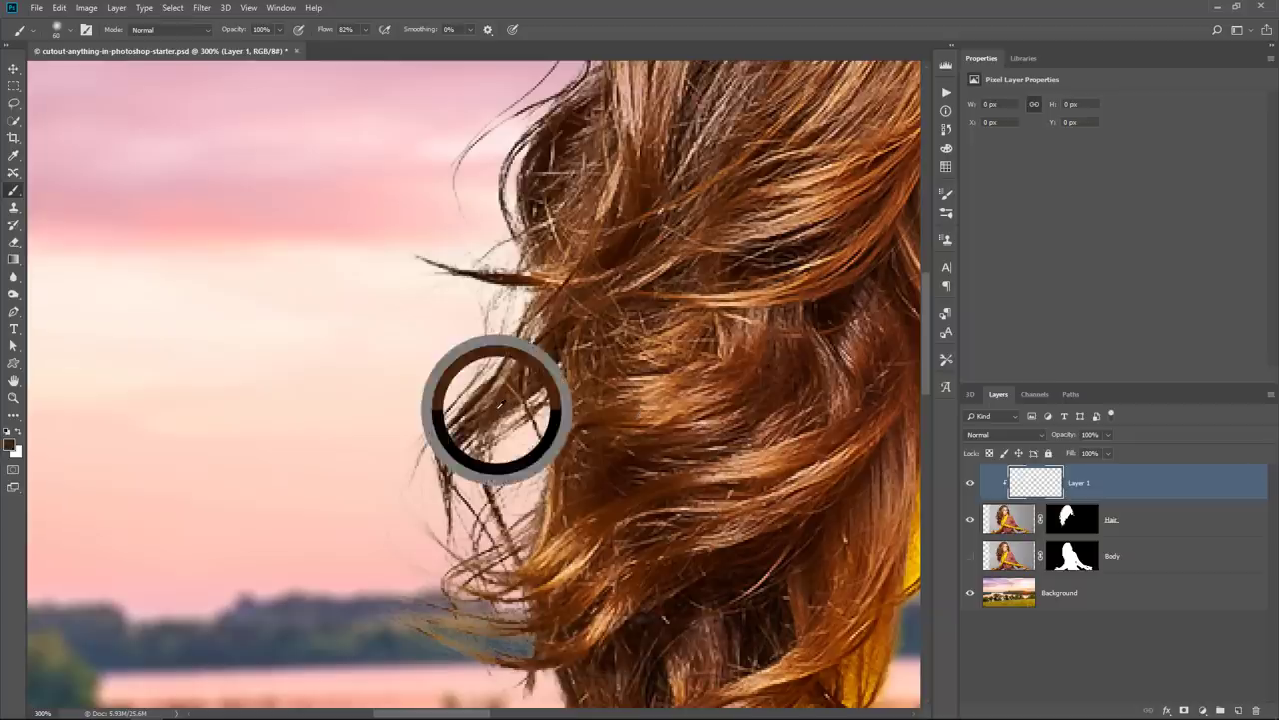
mouse_move(362, 493)
mouse_down()
mouse_move(379, 669)
mouse_move(354, 660)
mouse_up()
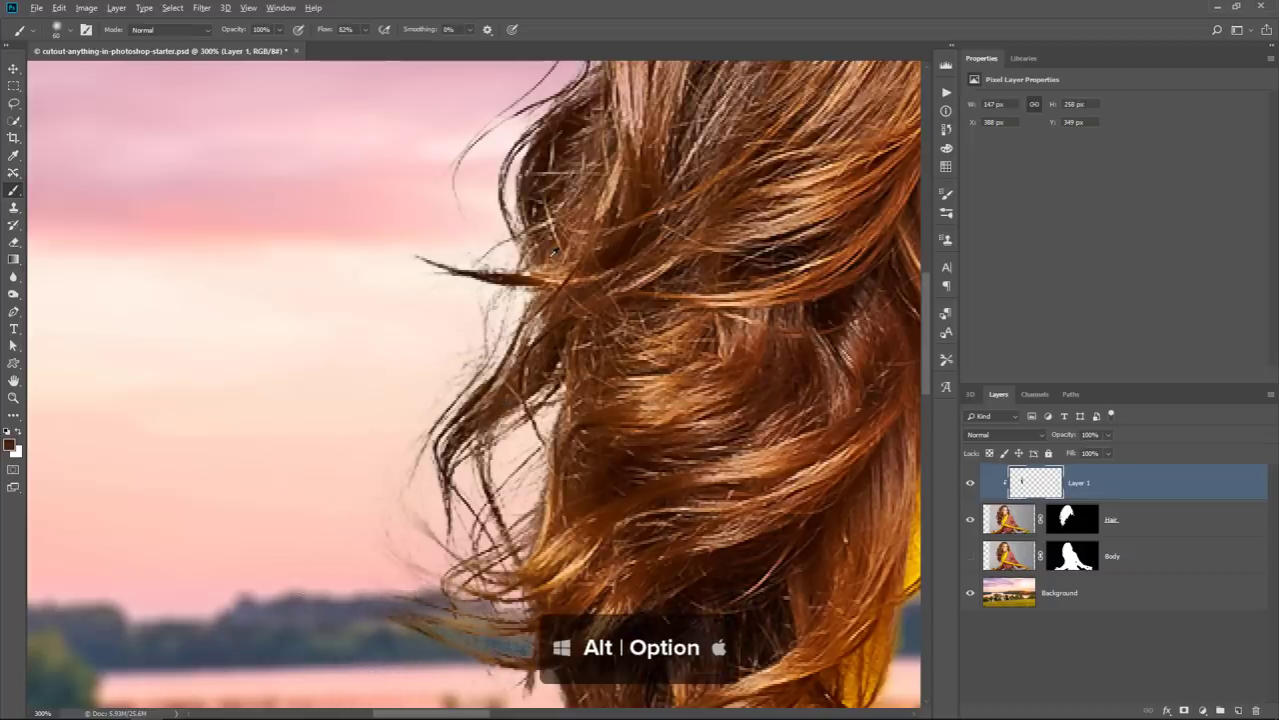
alt+click(552, 250)
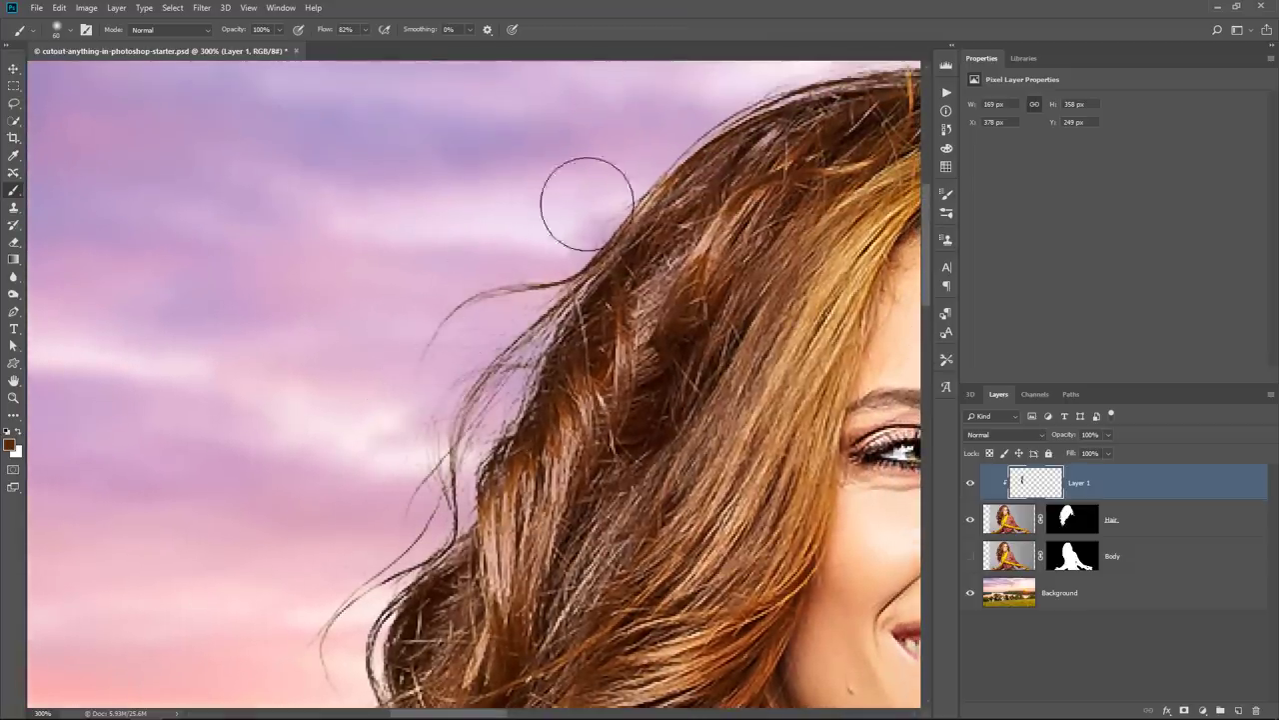
Paint over the fringed hair edges around the crown and beside the face on Layer 1, using browns sampled from the adjacent hair.
drag(586, 203, 699, 64)
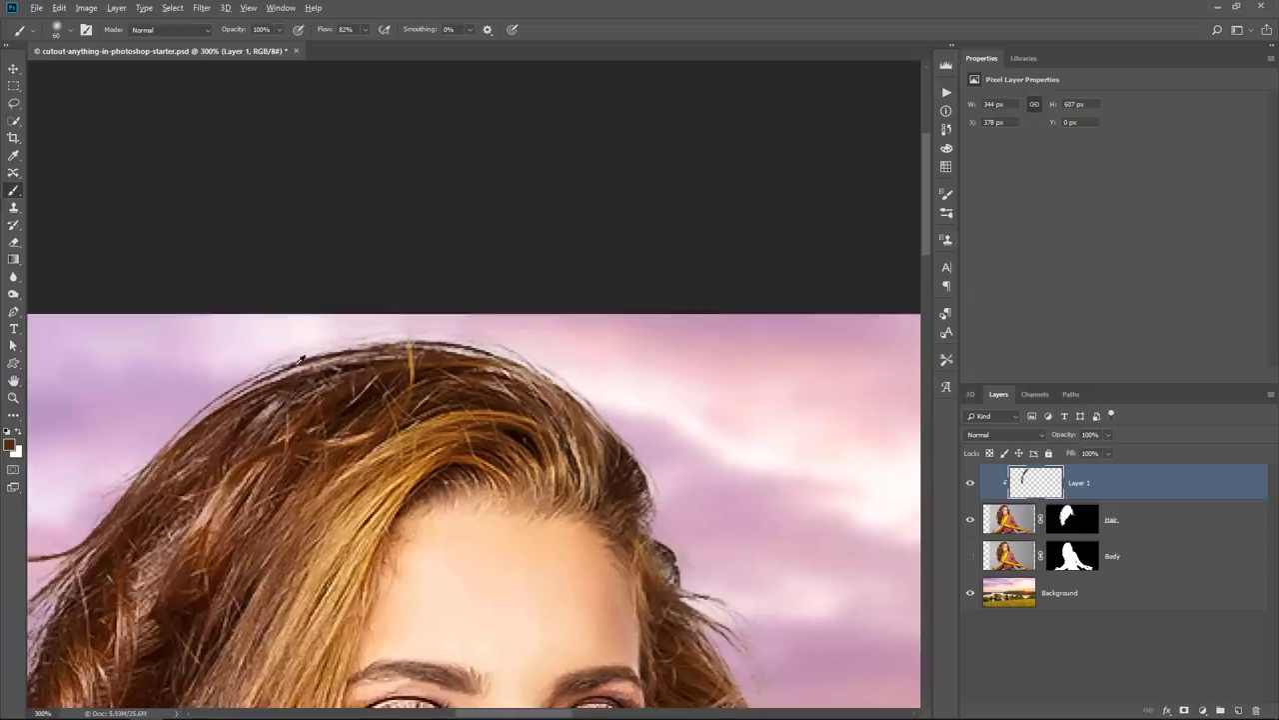
drag(300, 355, 490, 314)
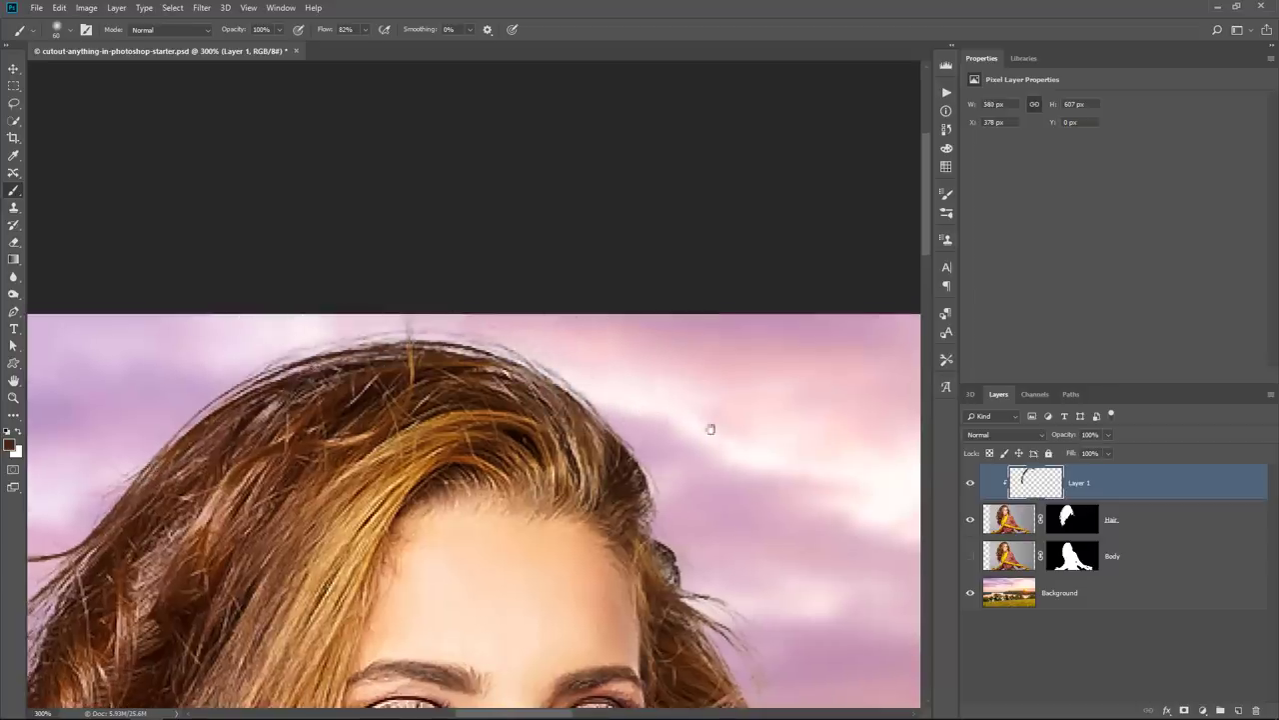
drag(711, 429, 623, 326)
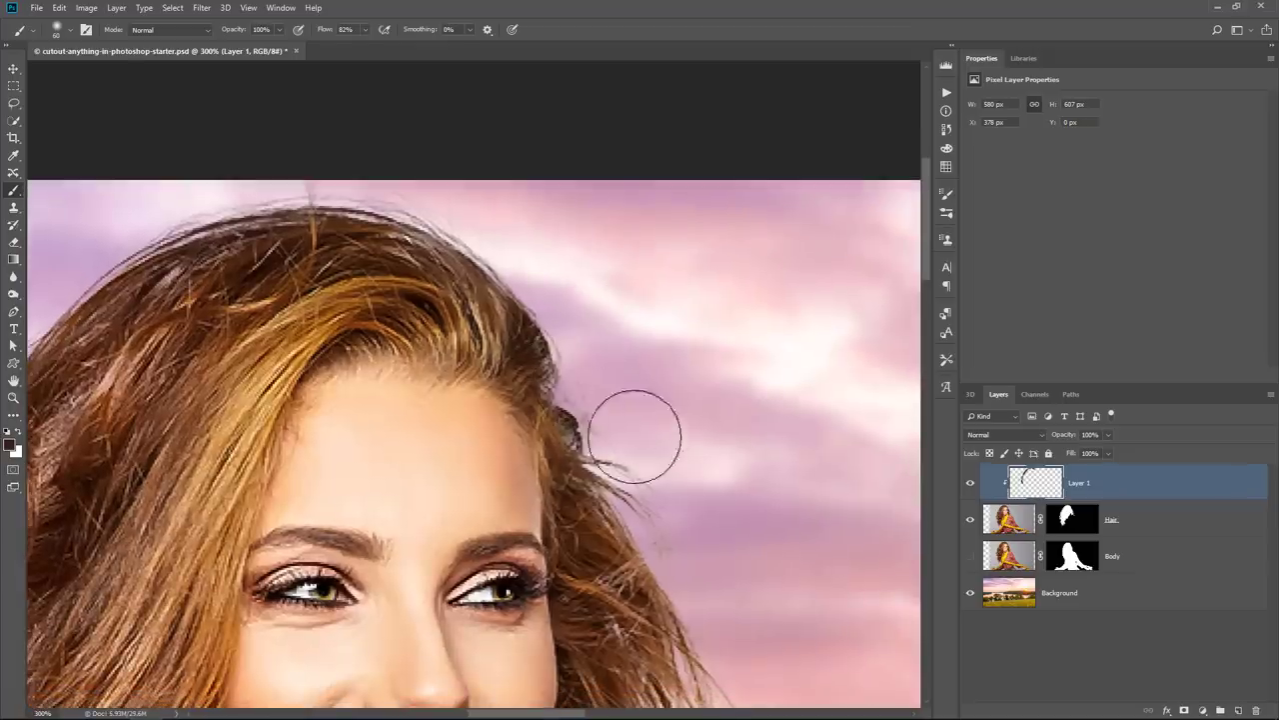
drag(635, 435, 519, 160)
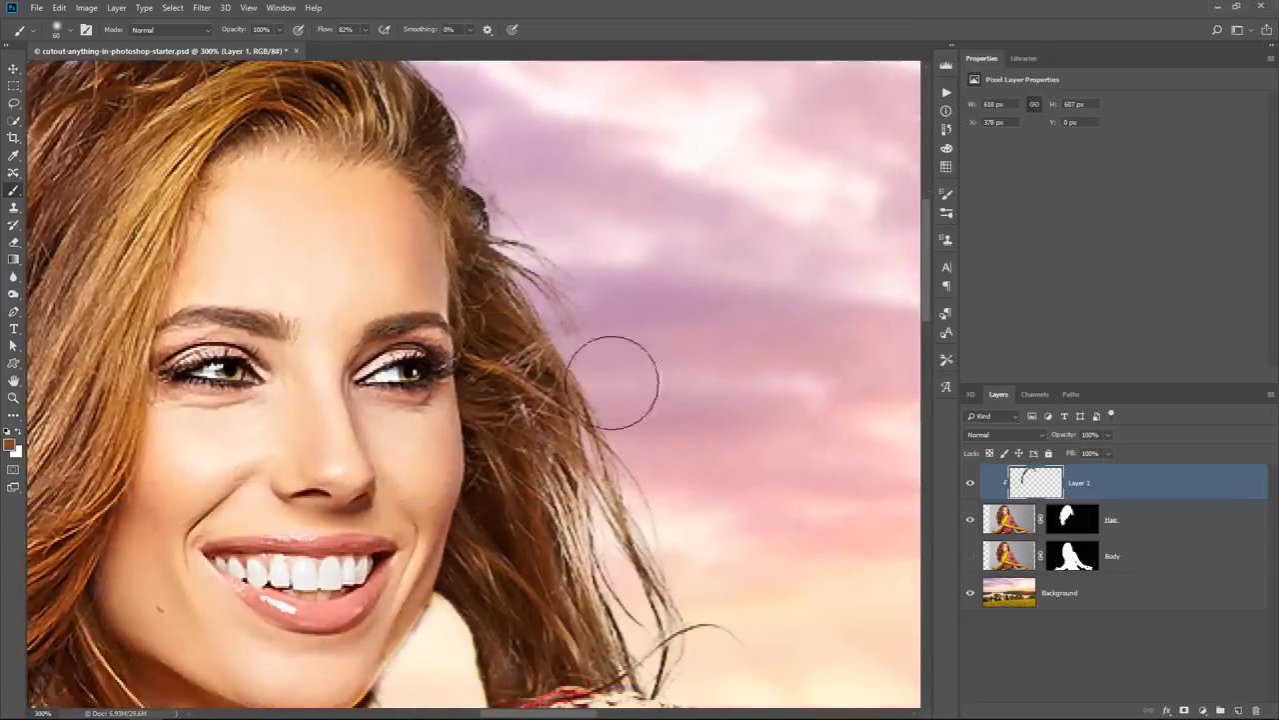
mouse_move(611, 383)
mouse_down()
mouse_move(686, 474)
mouse_move(629, 306)
mouse_up()
mouse_move(526, 320)
mouse_down()
mouse_move(586, 307)
mouse_move(627, 460)
mouse_move(620, 449)
mouse_move(676, 476)
mouse_move(695, 540)
mouse_up()
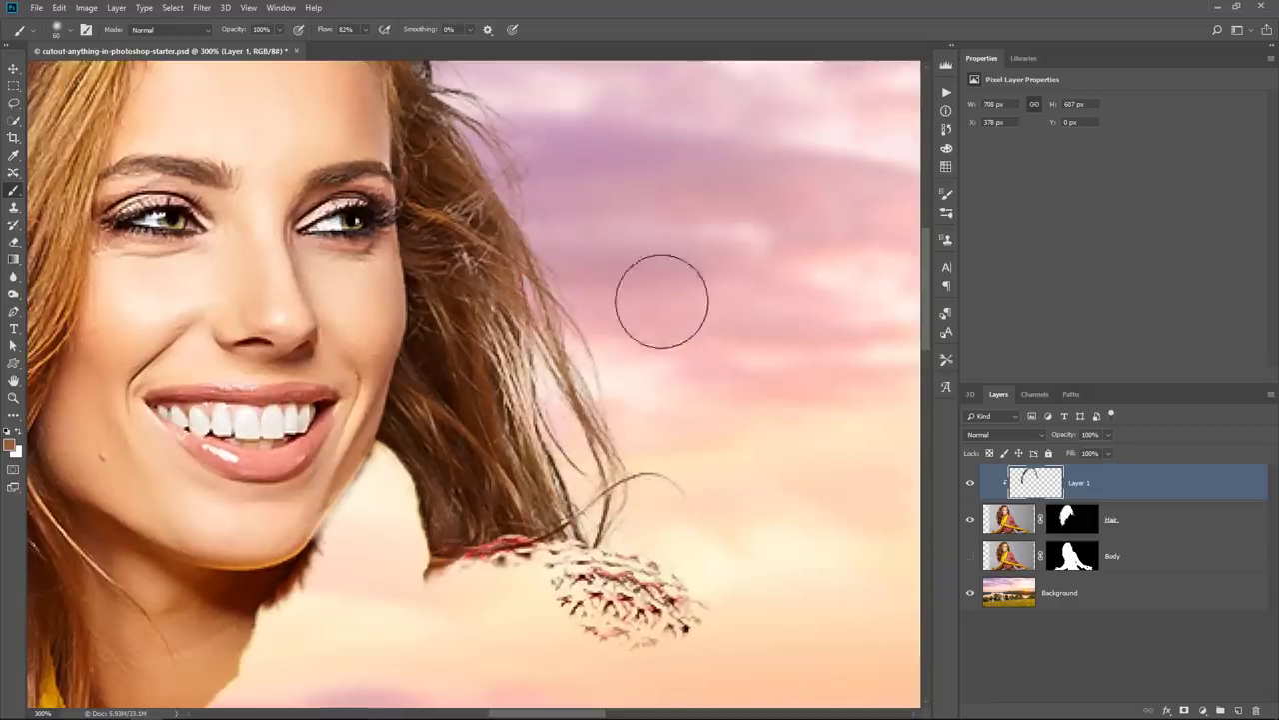
Paint brown broadly into the inner hair beside the eye on the clipped layer, and compare the result with the layer hidden.
mouse_move(519, 230)
mouse_down()
mouse_move(480, 214)
mouse_move(479, 237)
mouse_move(480, 292)
mouse_move(485, 330)
mouse_up()
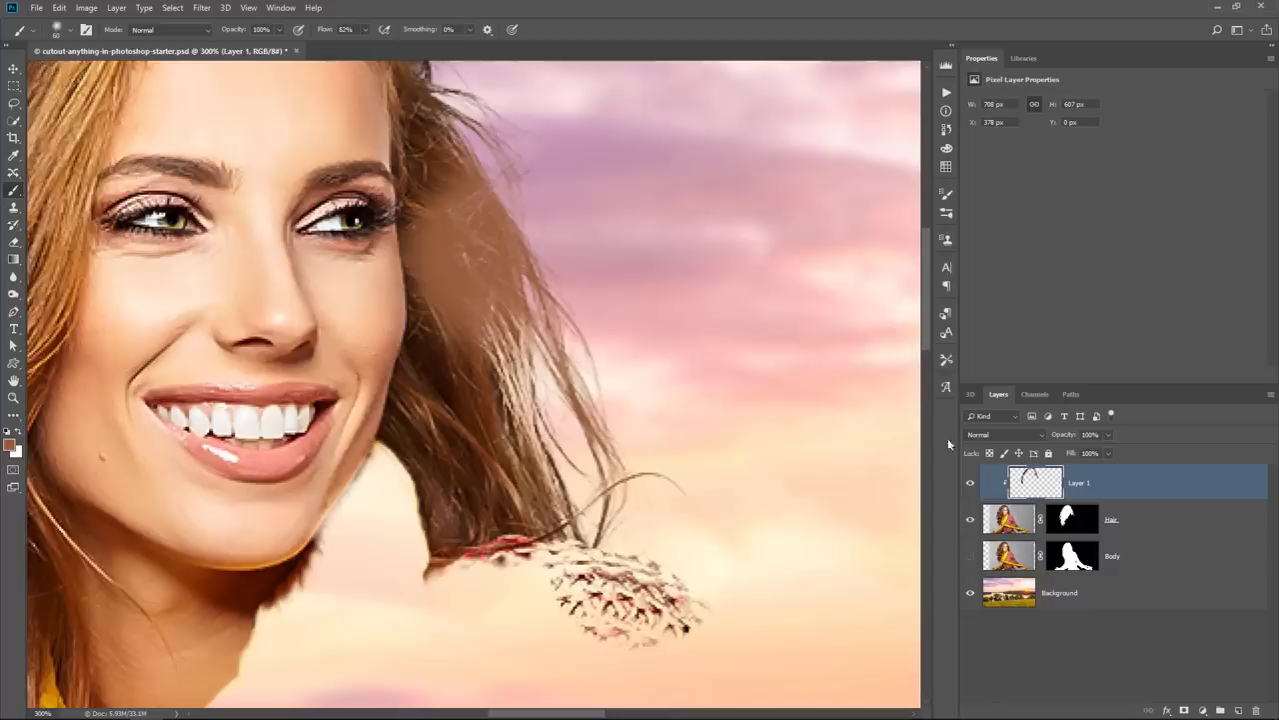
click(970, 494)
click(970, 494)
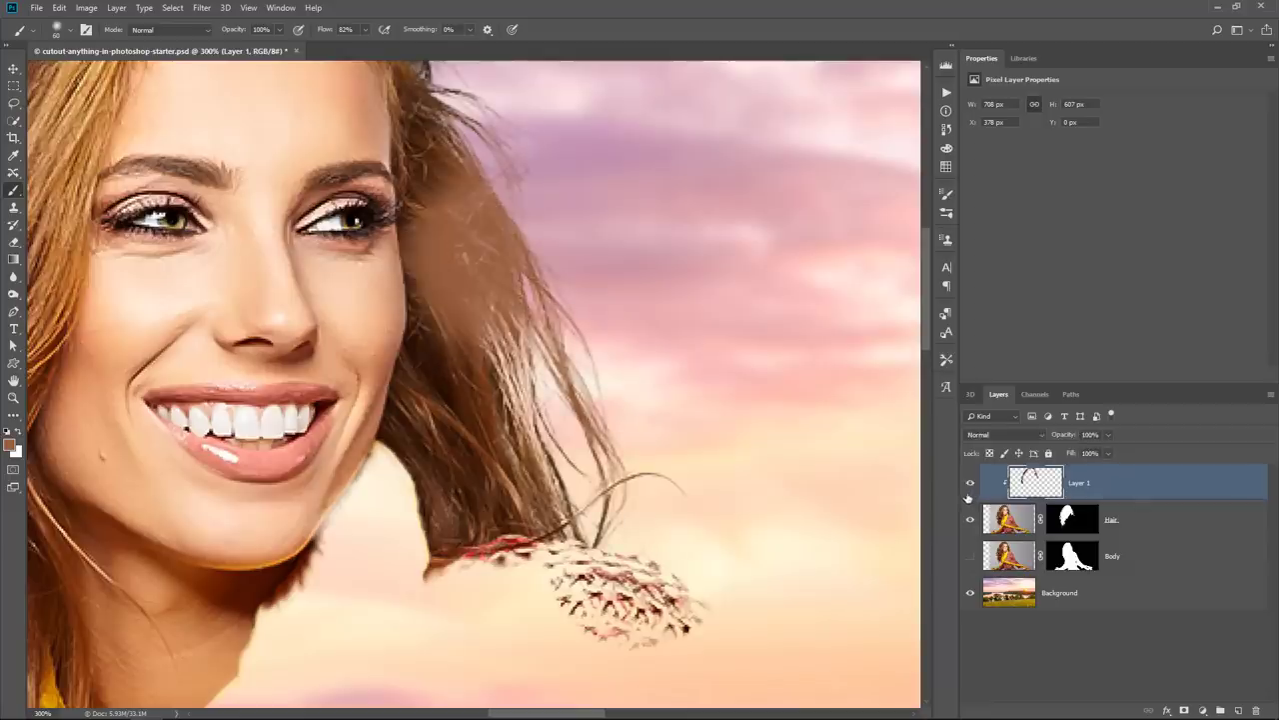
double_click(13, 381)
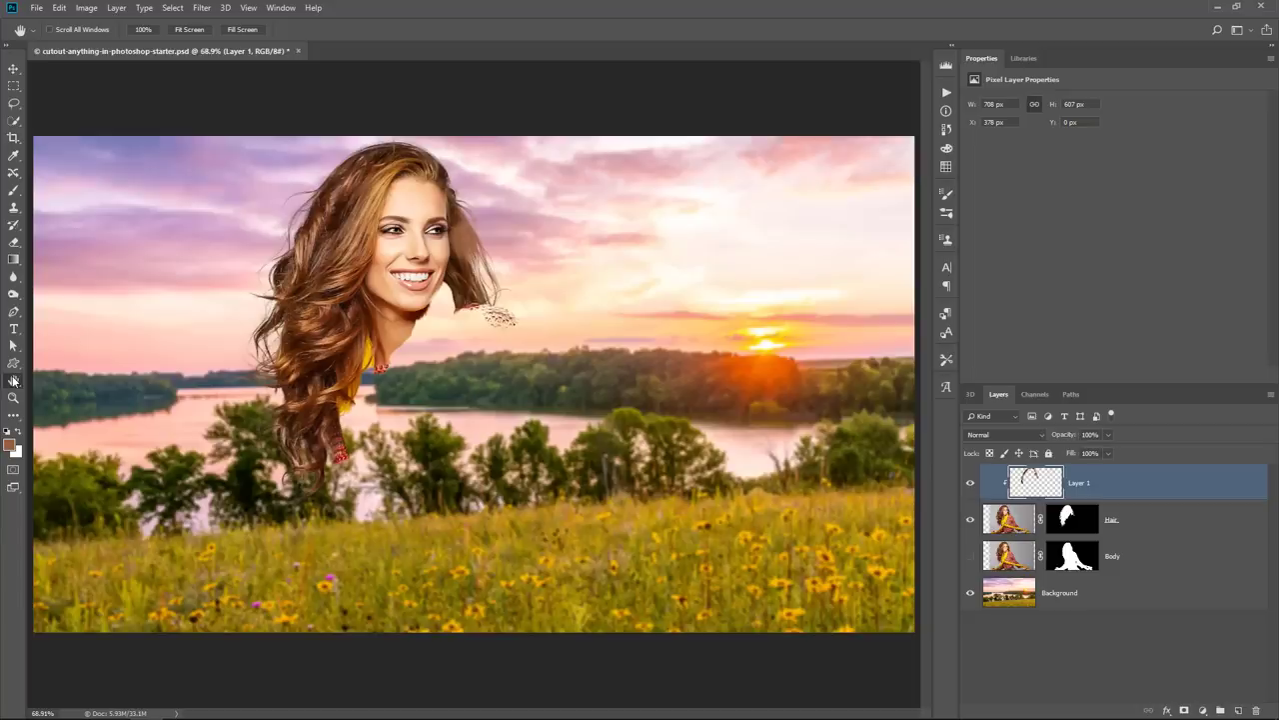
Load the Hair layer mask as a selection and contract it by 2 pixels.
key(z)
click(344, 244)
click(405, 274)
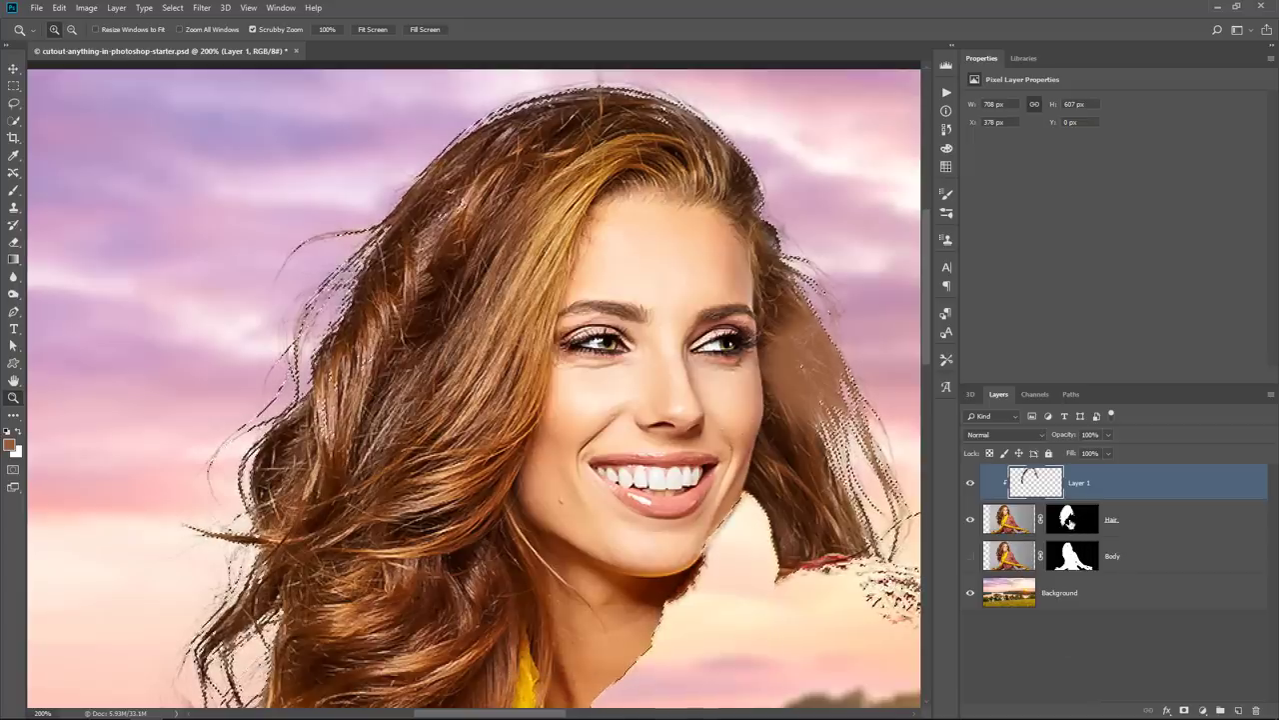
click(1068, 519)
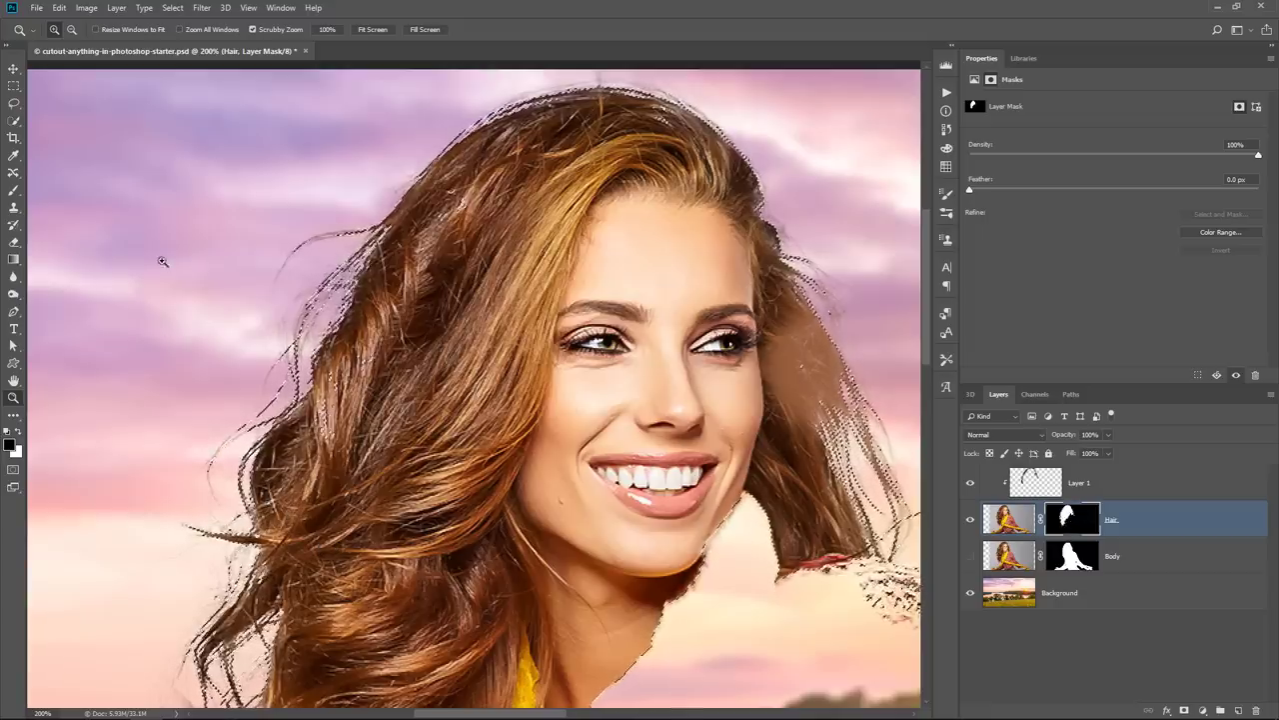
click(173, 8)
mouse_move(204, 199)
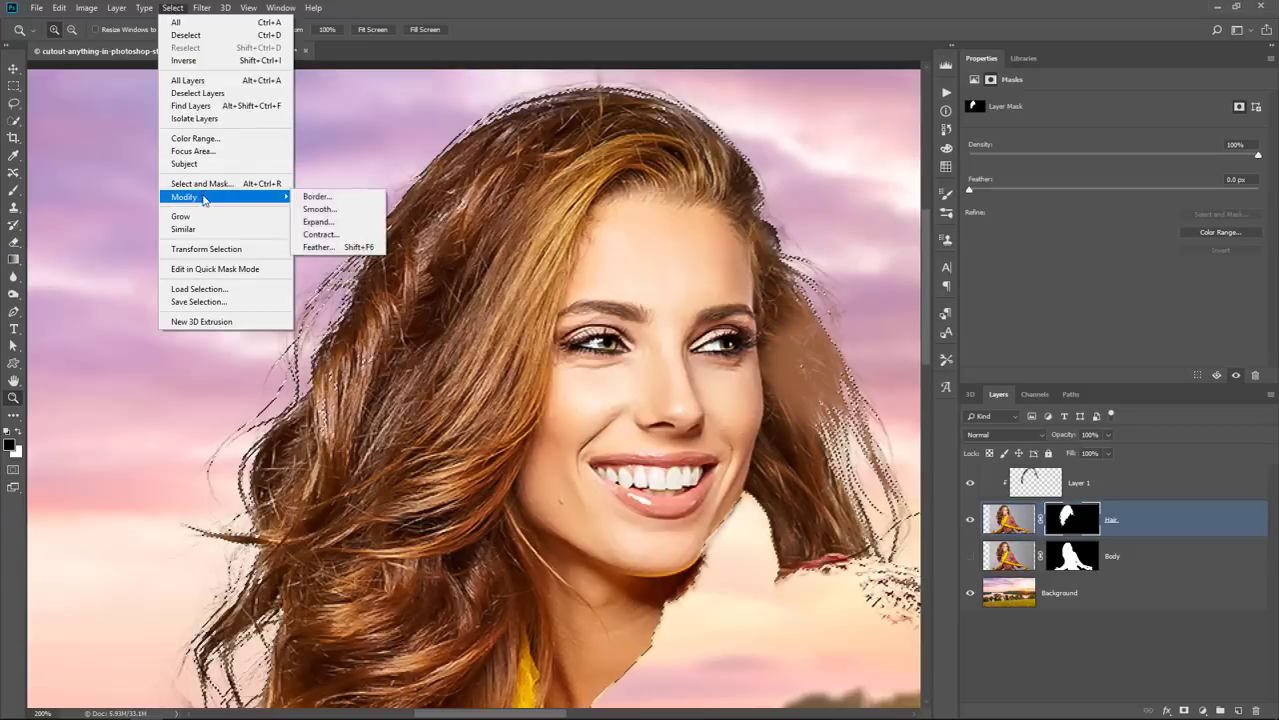
click(320, 234)
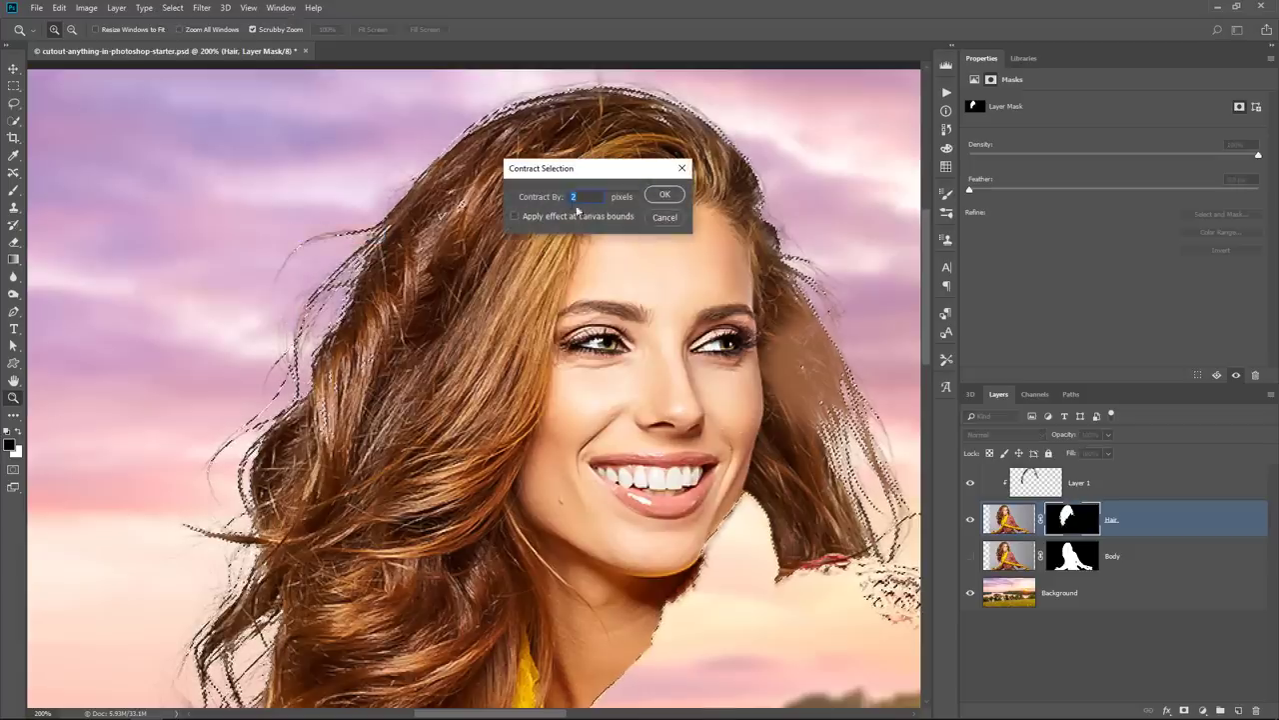
click(665, 196)
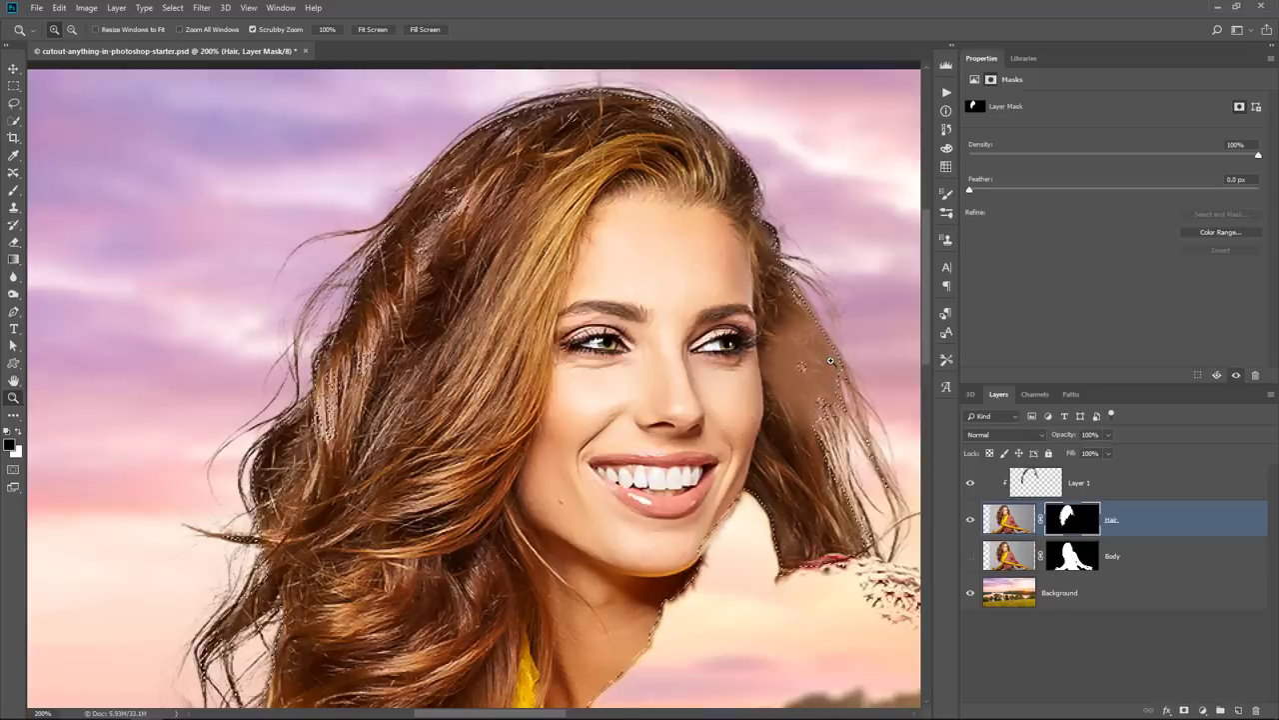
Invert the selection and apply it as a layer mask on Layer 1.
click(170, 8)
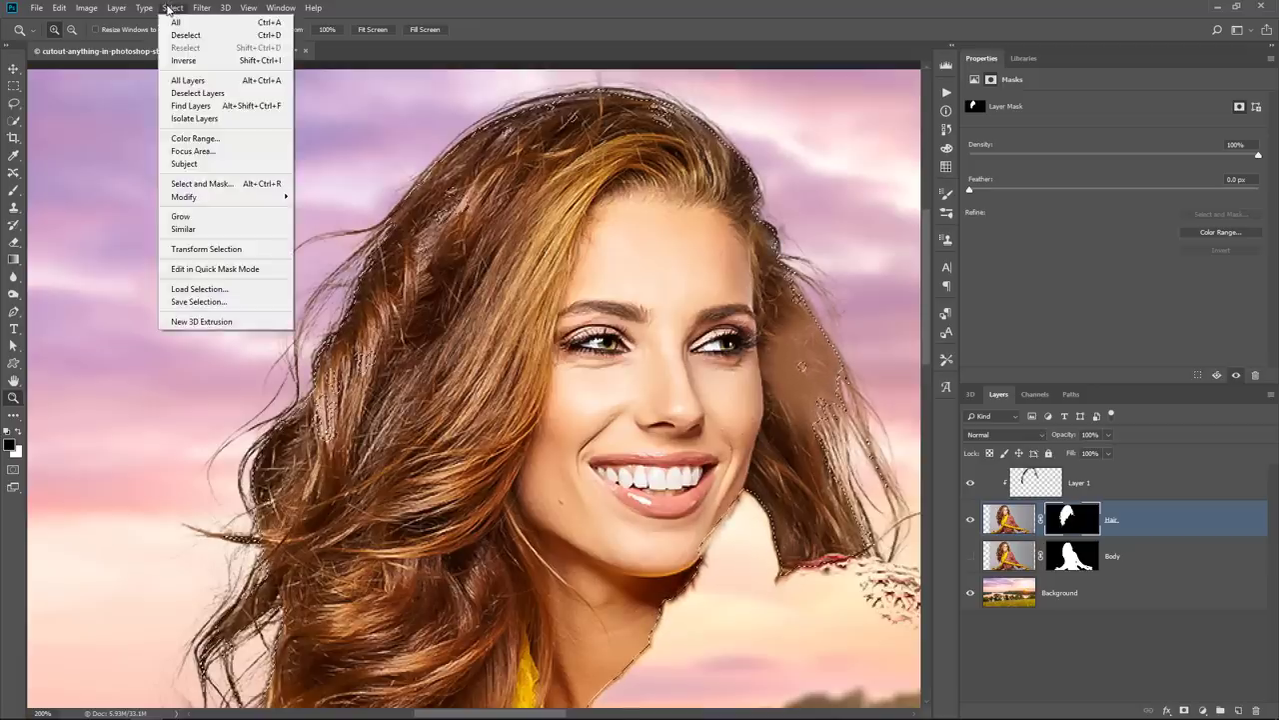
click(200, 61)
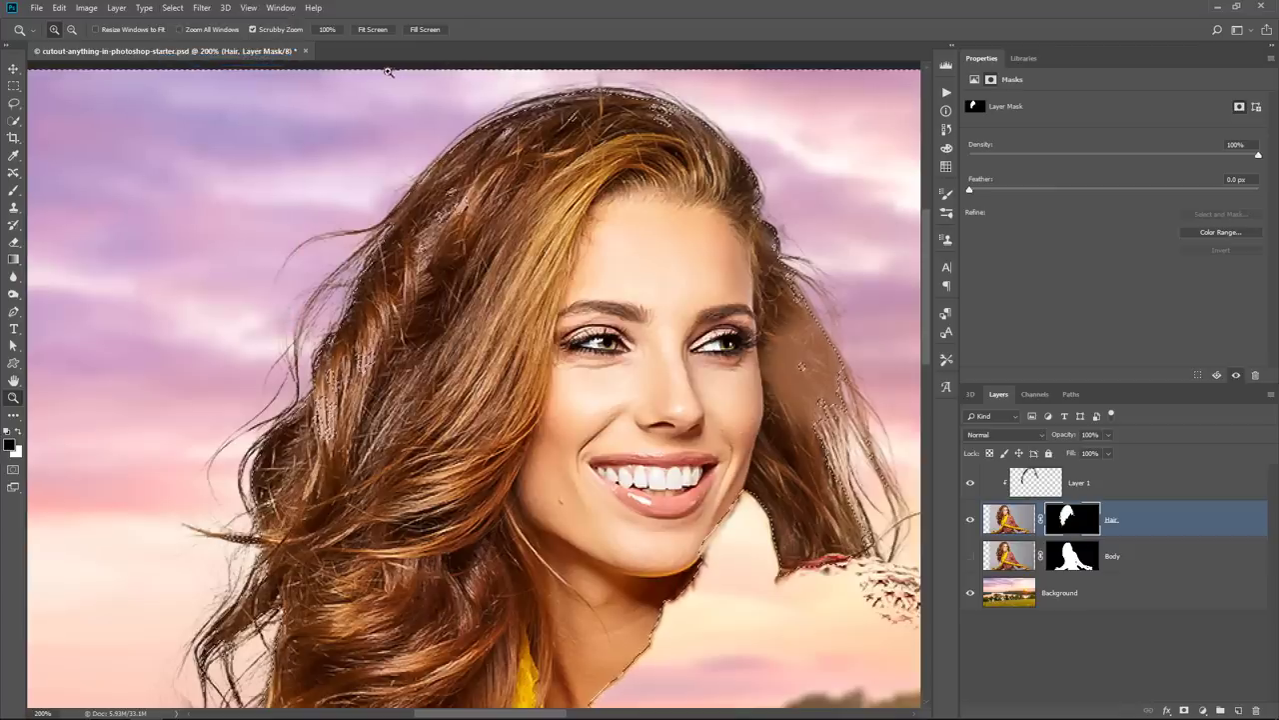
click(1019, 496)
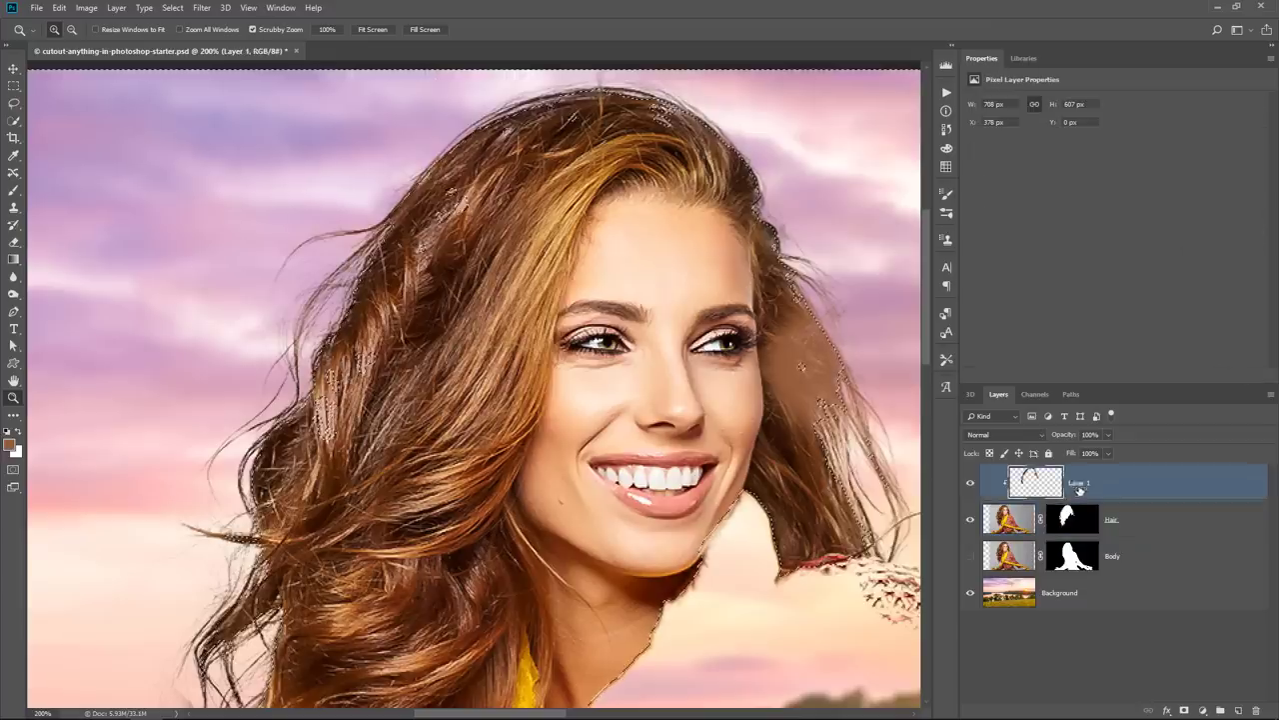
click(1186, 711)
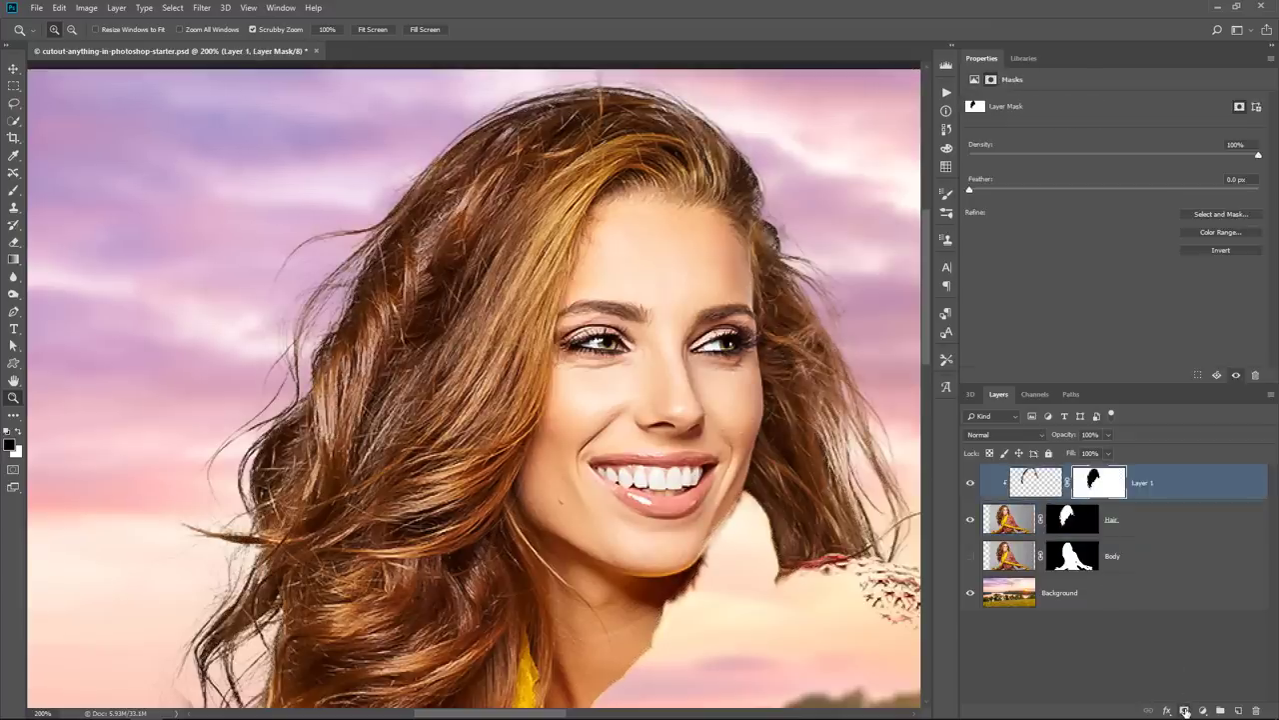
Compare the hair edges with the masked Layer 1 hidden and visible.
click(968, 484)
click(968, 484)
click(968, 484)
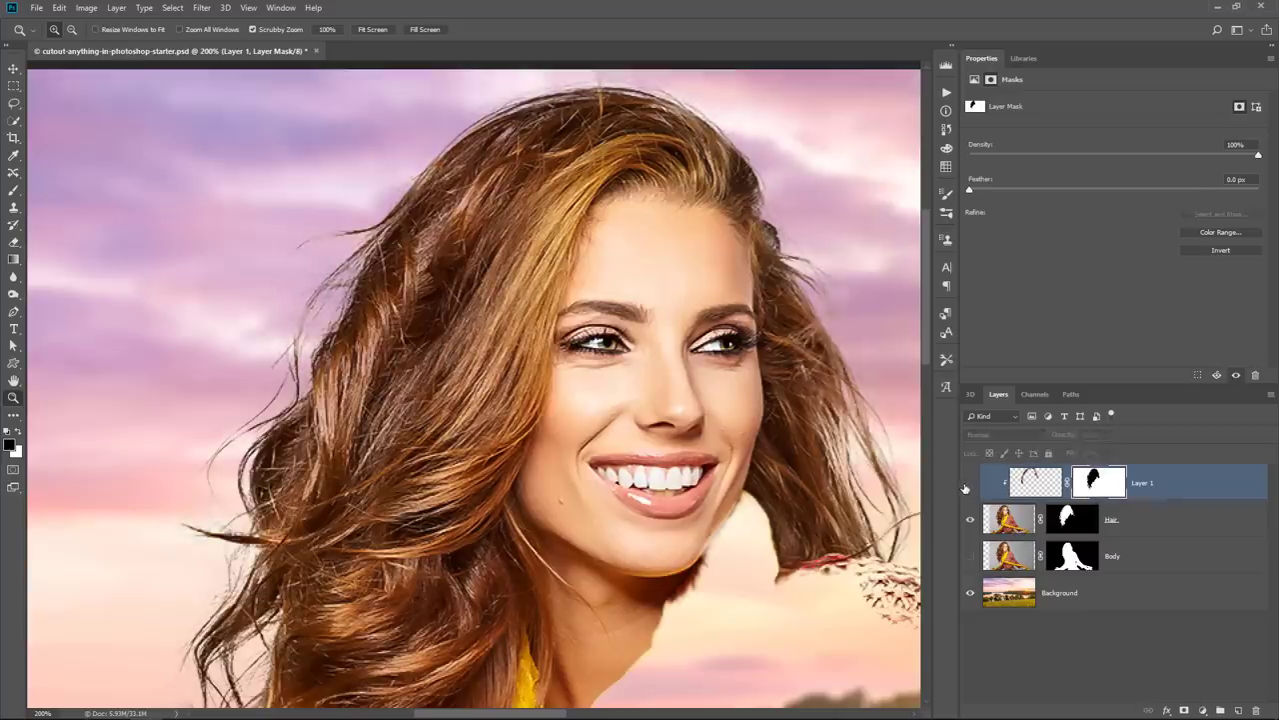
click(968, 483)
click(968, 484)
click(969, 483)
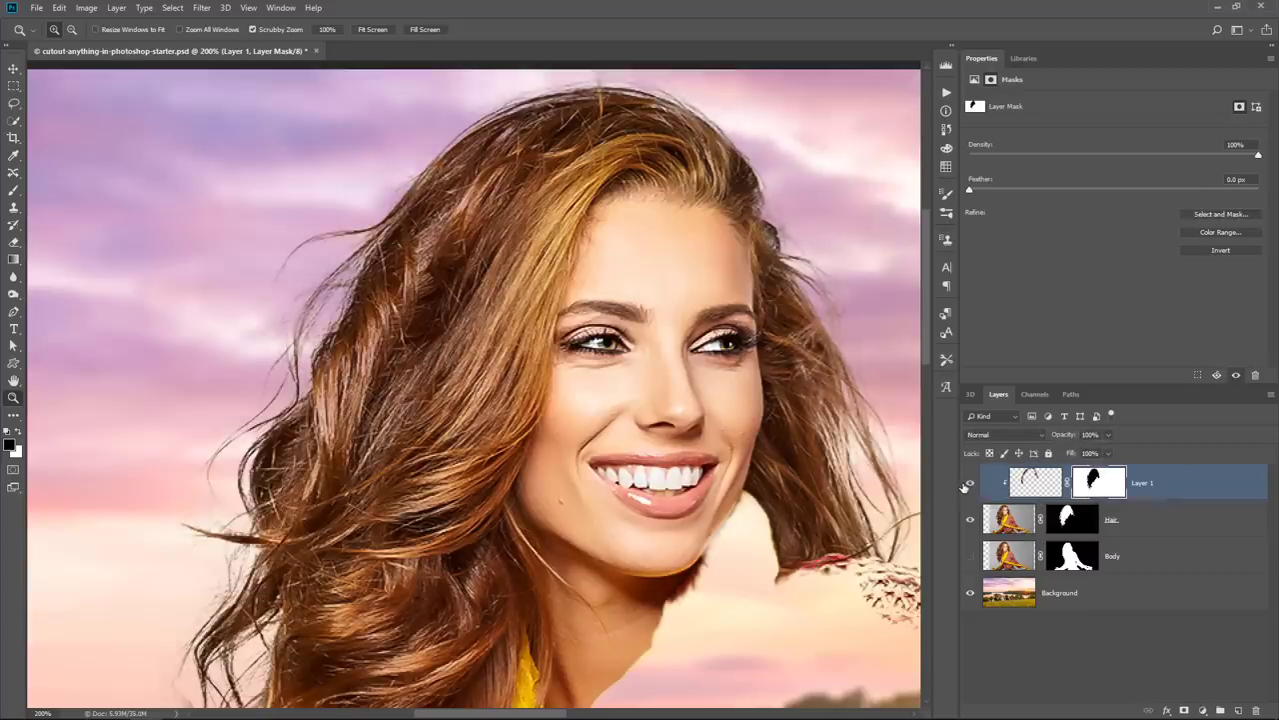
click(968, 484)
click(968, 484)
click(968, 484)
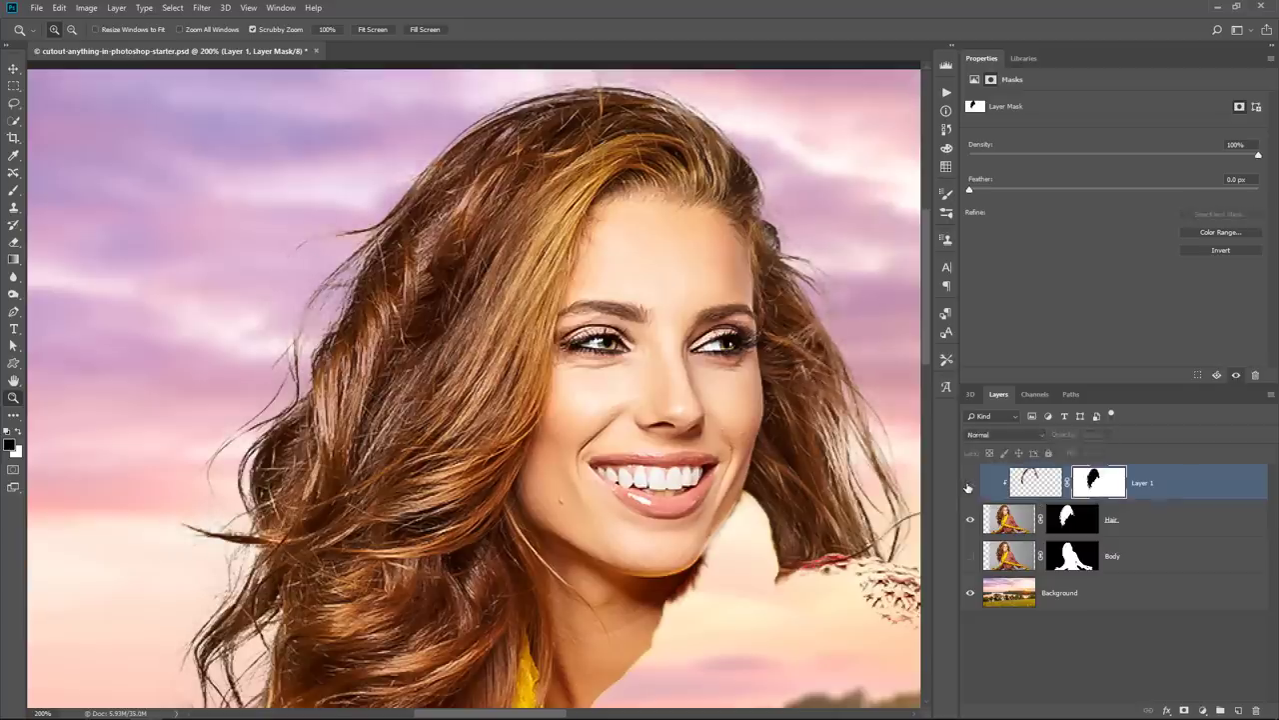
click(968, 484)
click(969, 484)
click(967, 486)
click(967, 485)
click(968, 485)
click(968, 484)
click(968, 484)
click(970, 483)
Target Layer 1's pixels instead of its mask, and sample a brown from the outer hair with the Brush.
click(1030, 485)
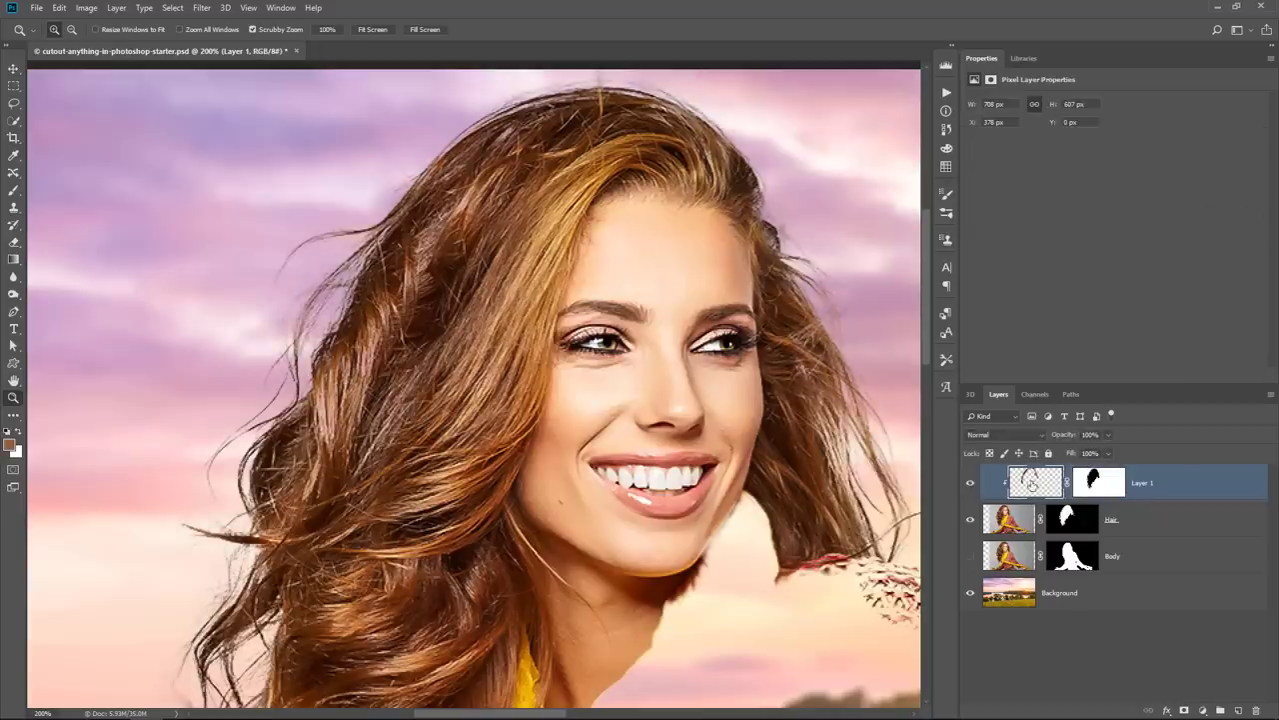
click(13, 190)
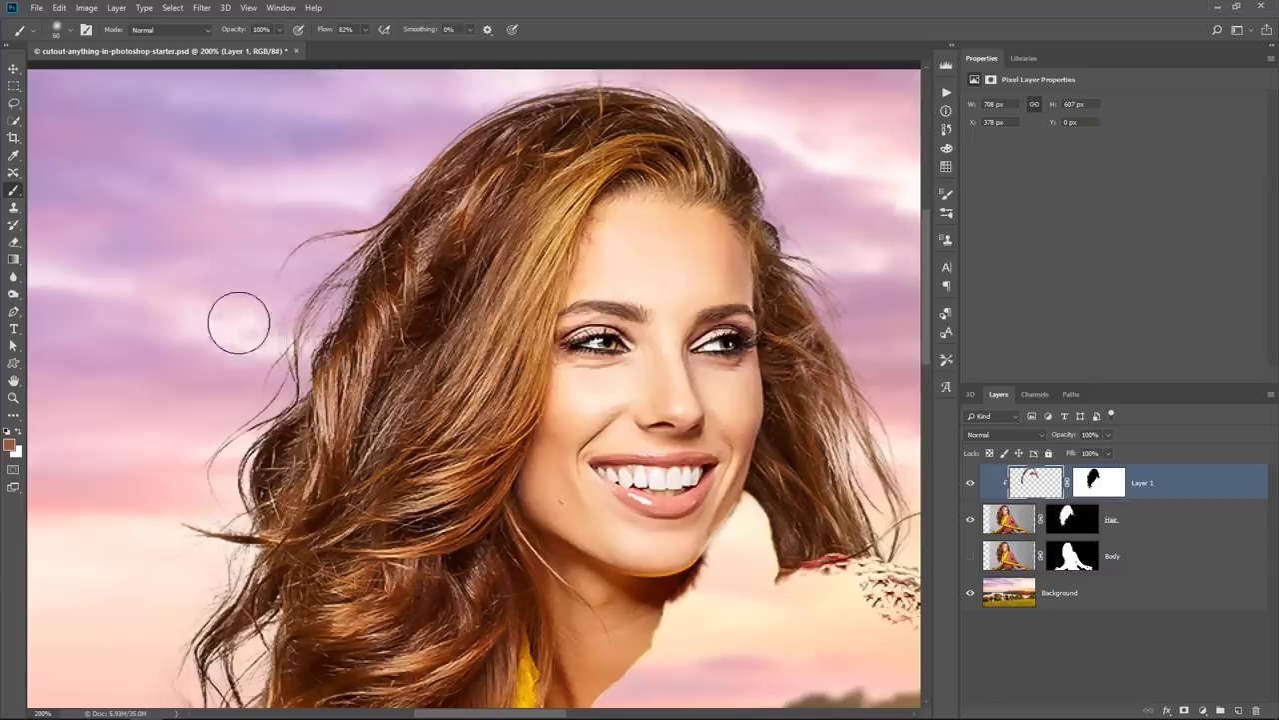
key(alt)
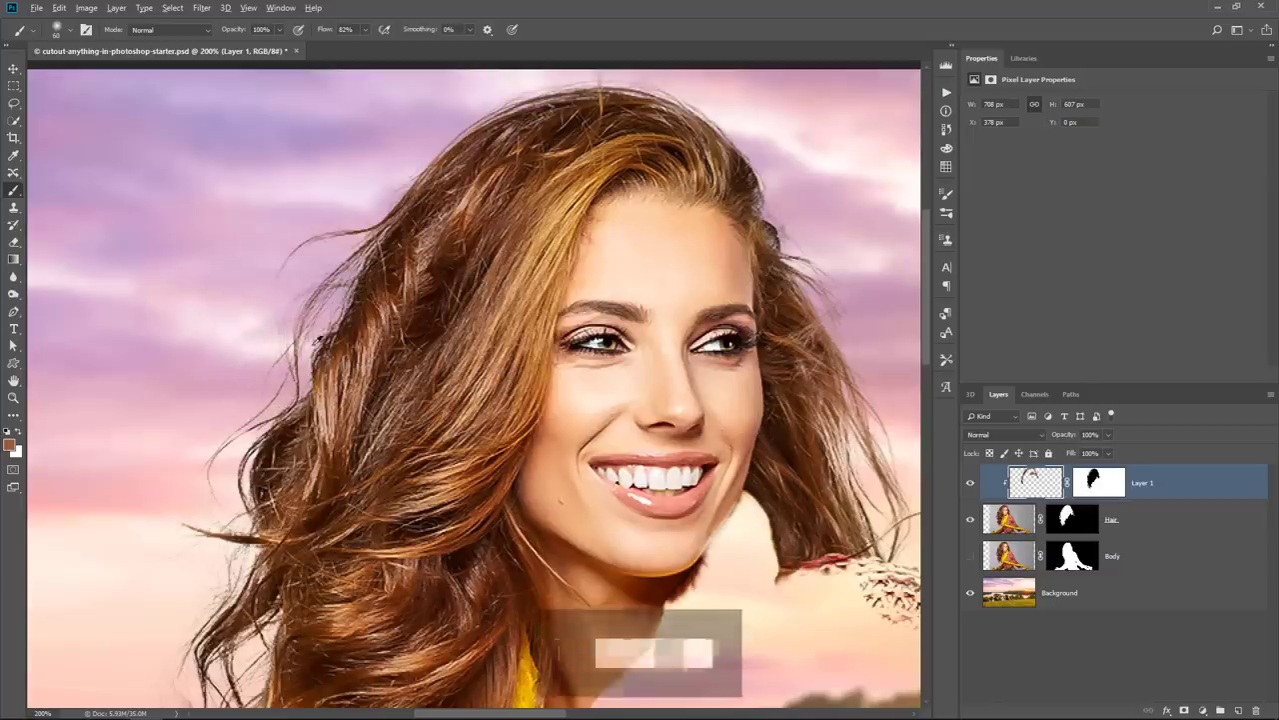
alt+click(338, 337)
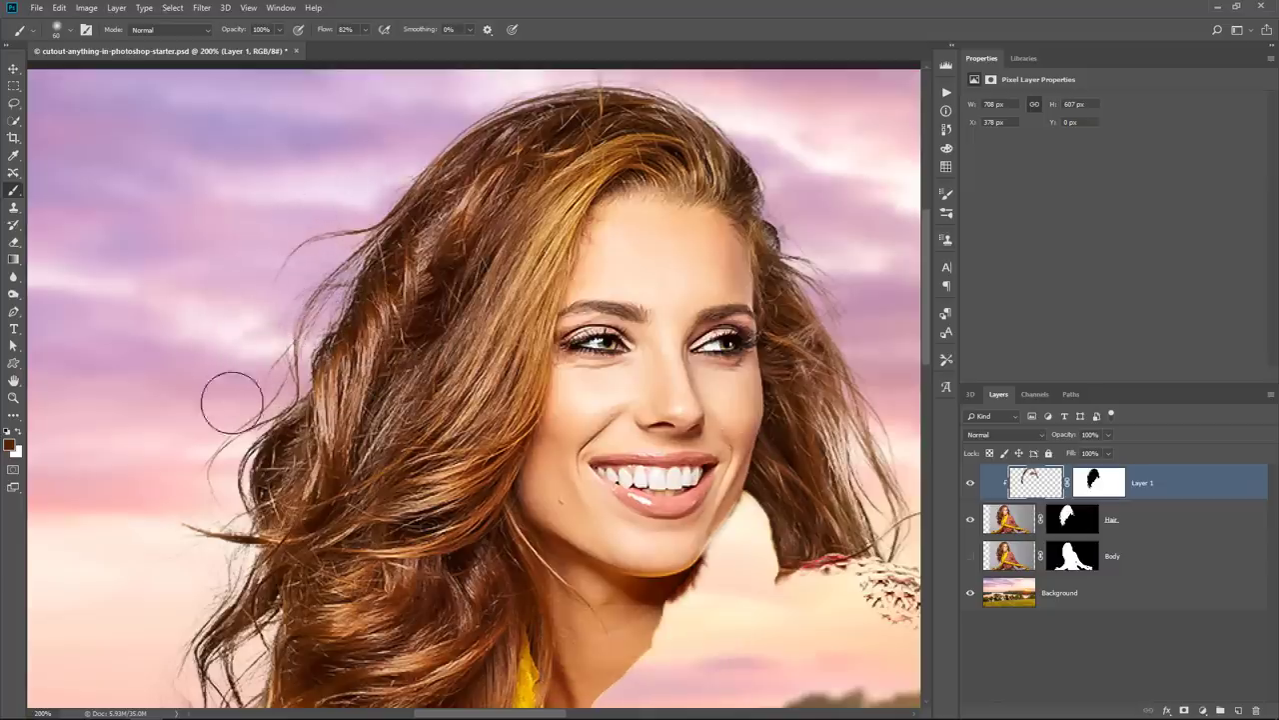
drag(191, 464, 346, 347)
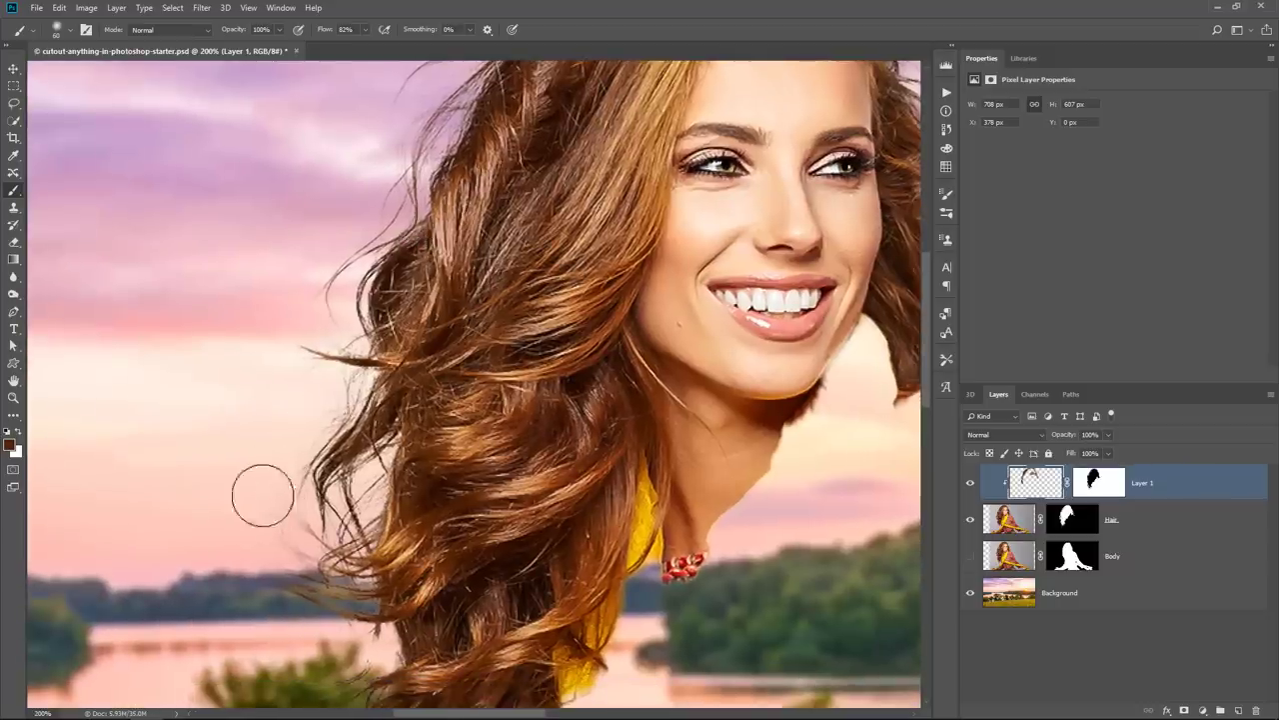
Make the Body layer visible and compare the whole composite with Layer 1 and the Hair layer hidden and shown.
click(969, 556)
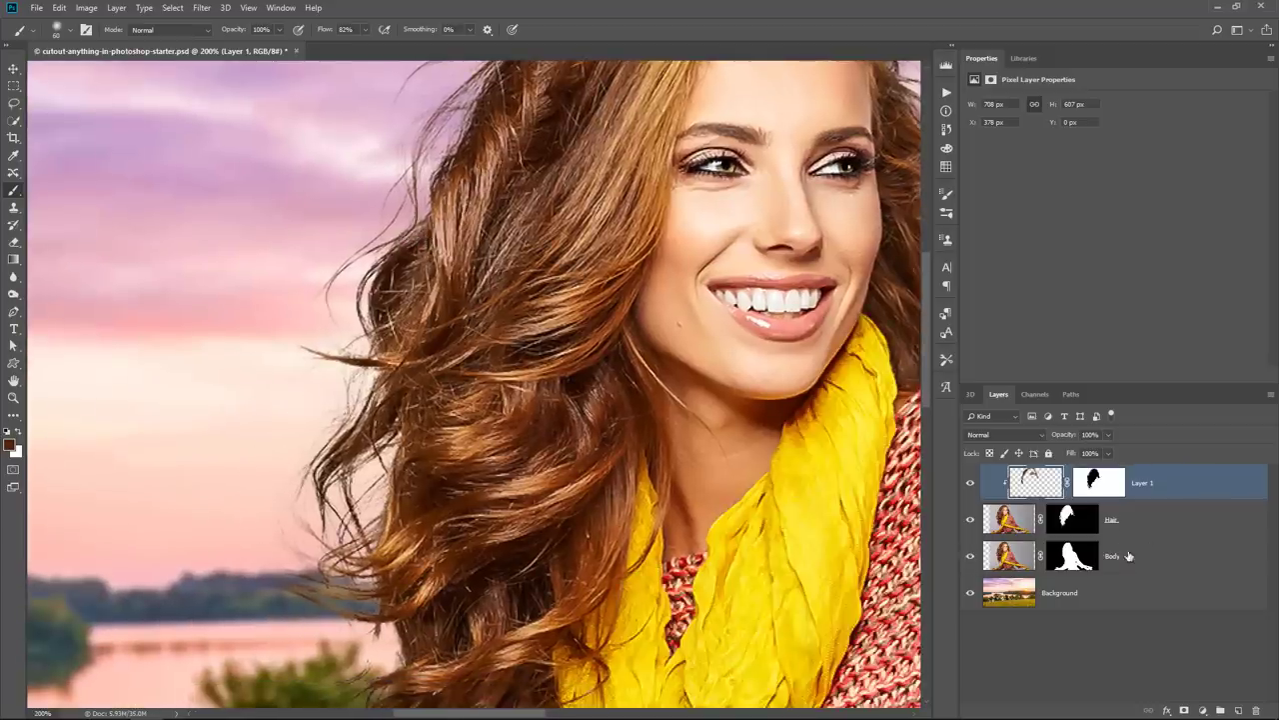
double_click(14, 381)
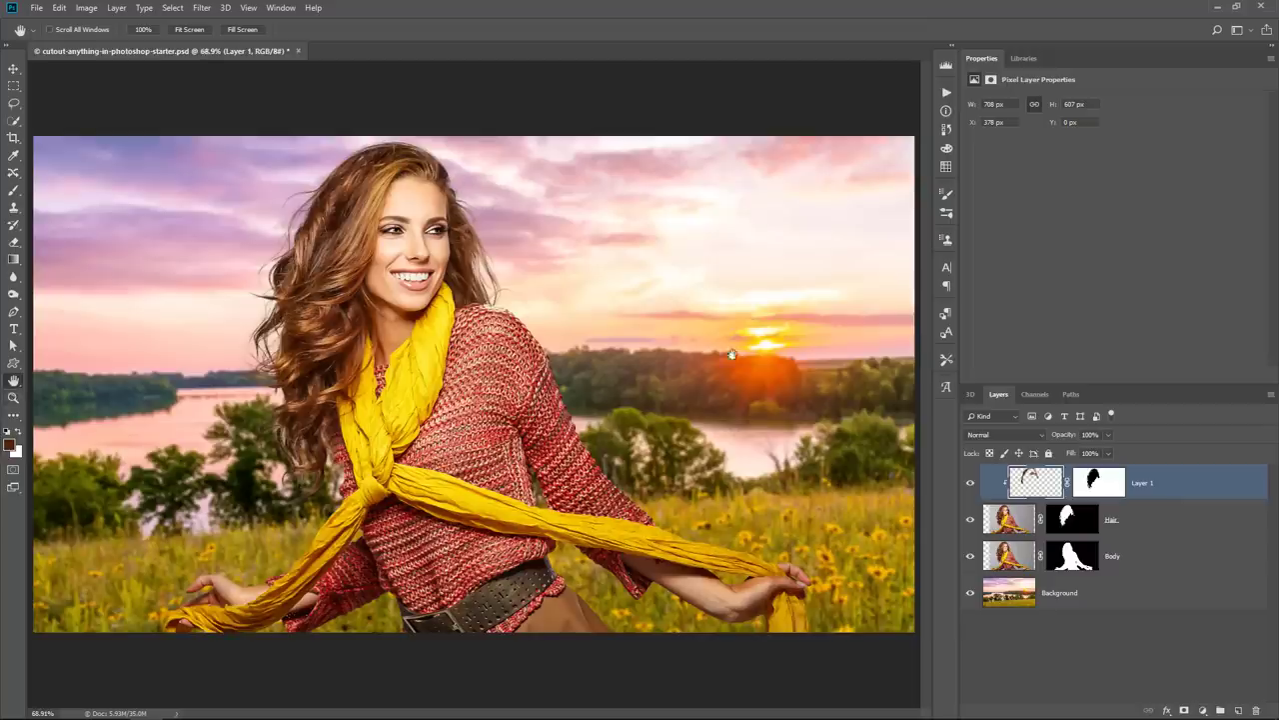
click(970, 483)
click(969, 520)
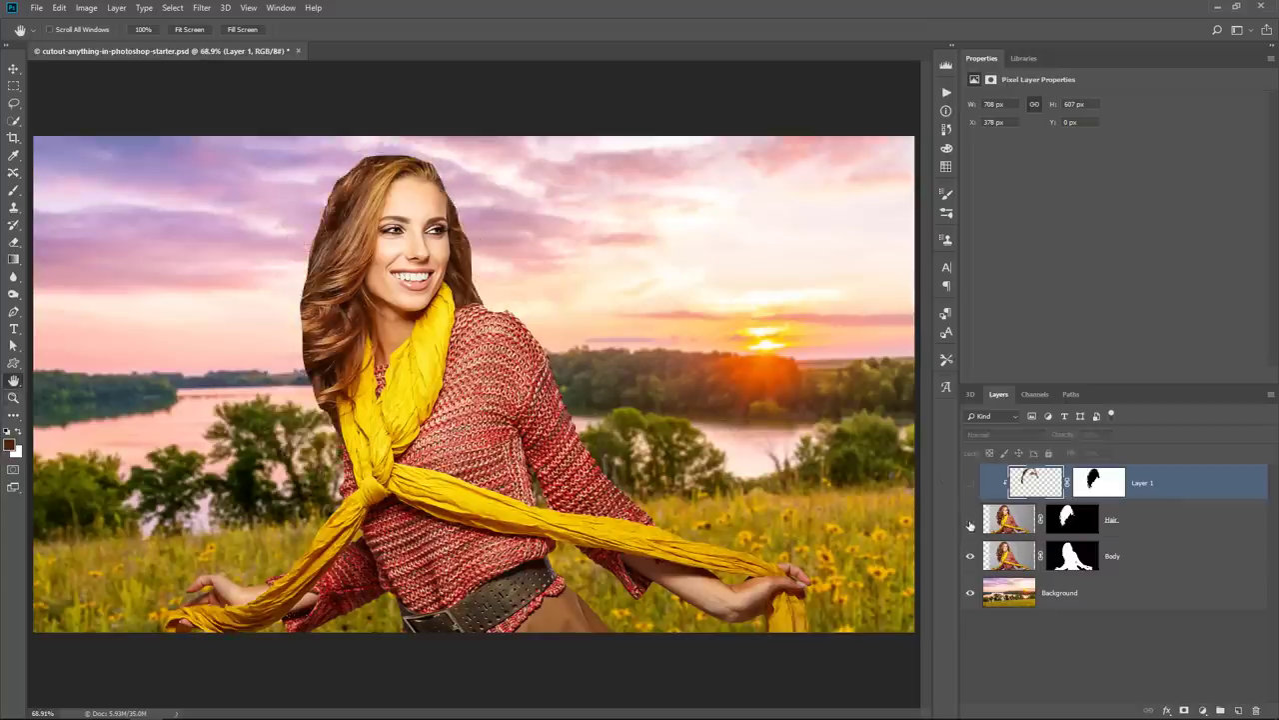
click(969, 520)
click(969, 520)
click(970, 520)
click(970, 484)
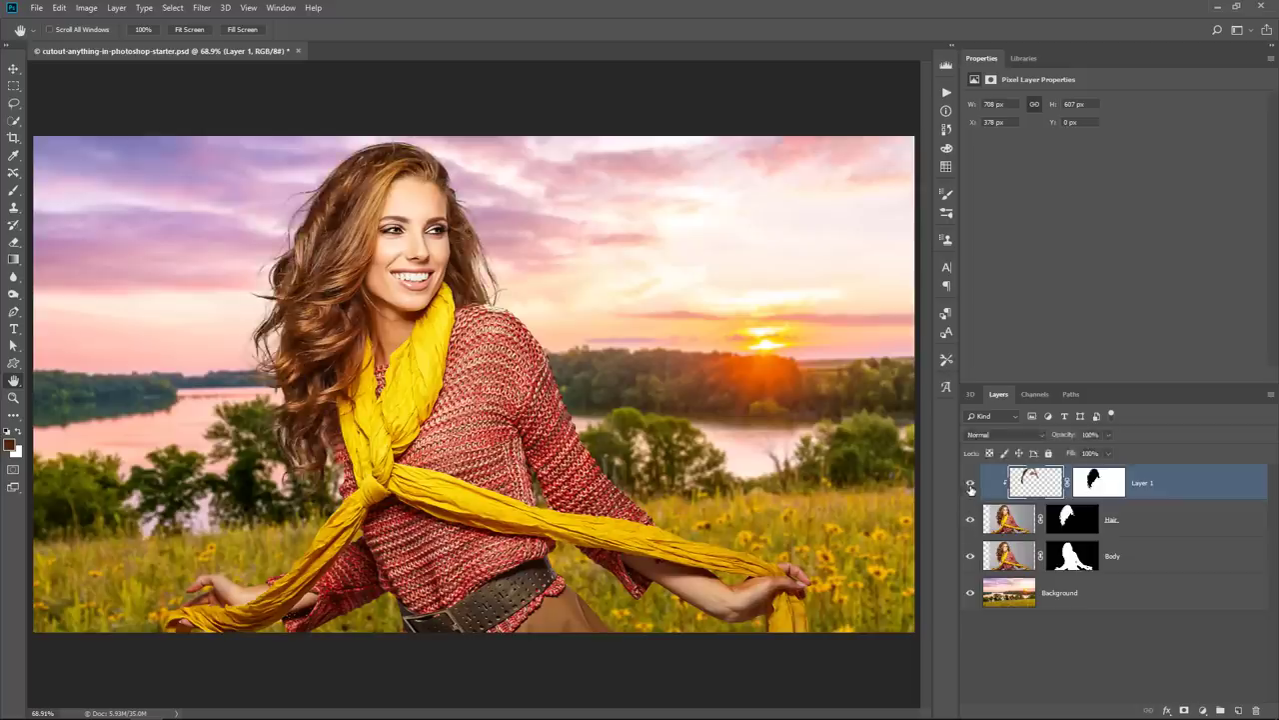
click(969, 485)
click(970, 485)
click(970, 485)
click(970, 485)
Paint over the fringed lower curl tips and outer strands on Layer 1 with a dark brown sampled from the curls.
click(1098, 483)
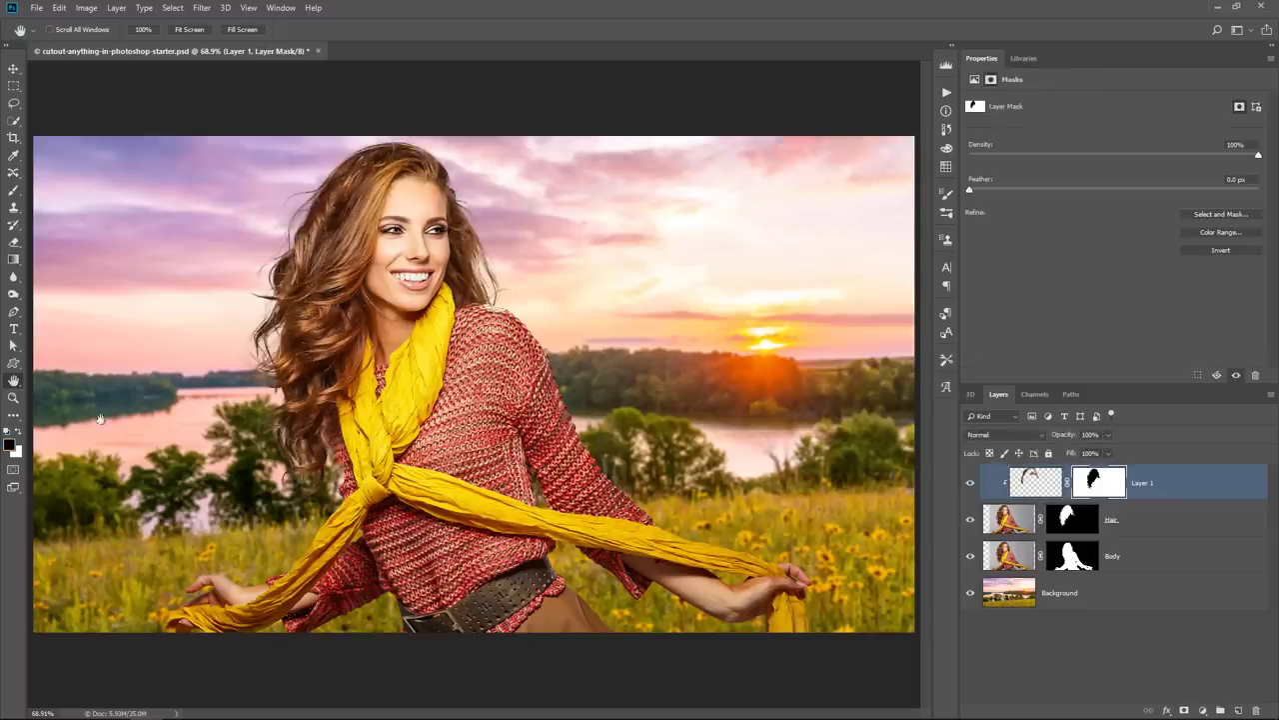
click(13, 398)
click(276, 457)
click(272, 457)
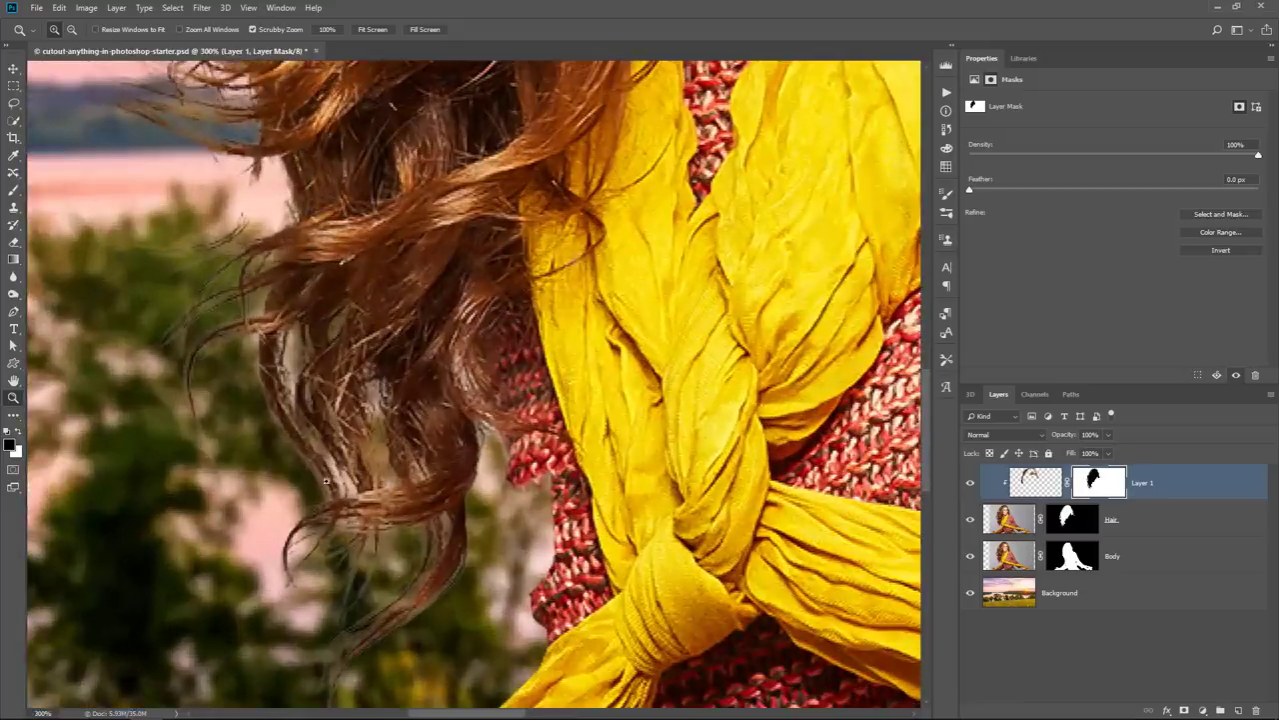
drag(443, 631, 590, 445)
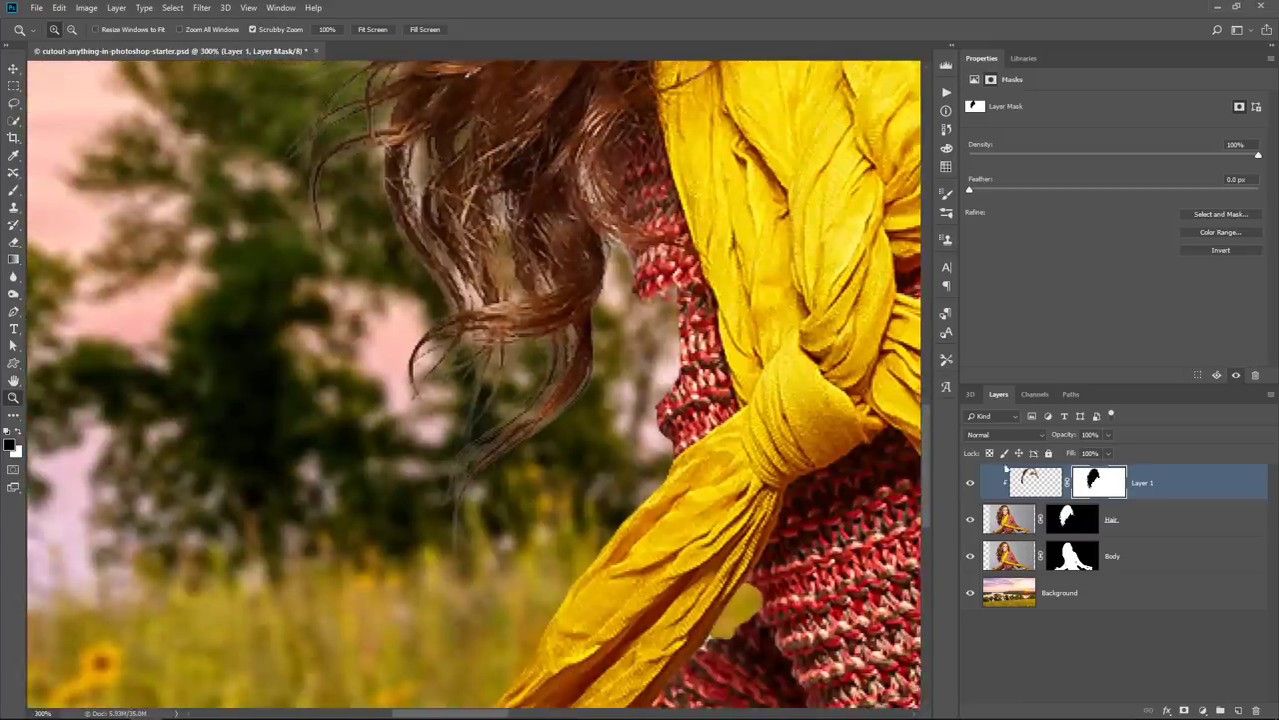
click(1038, 483)
click(13, 190)
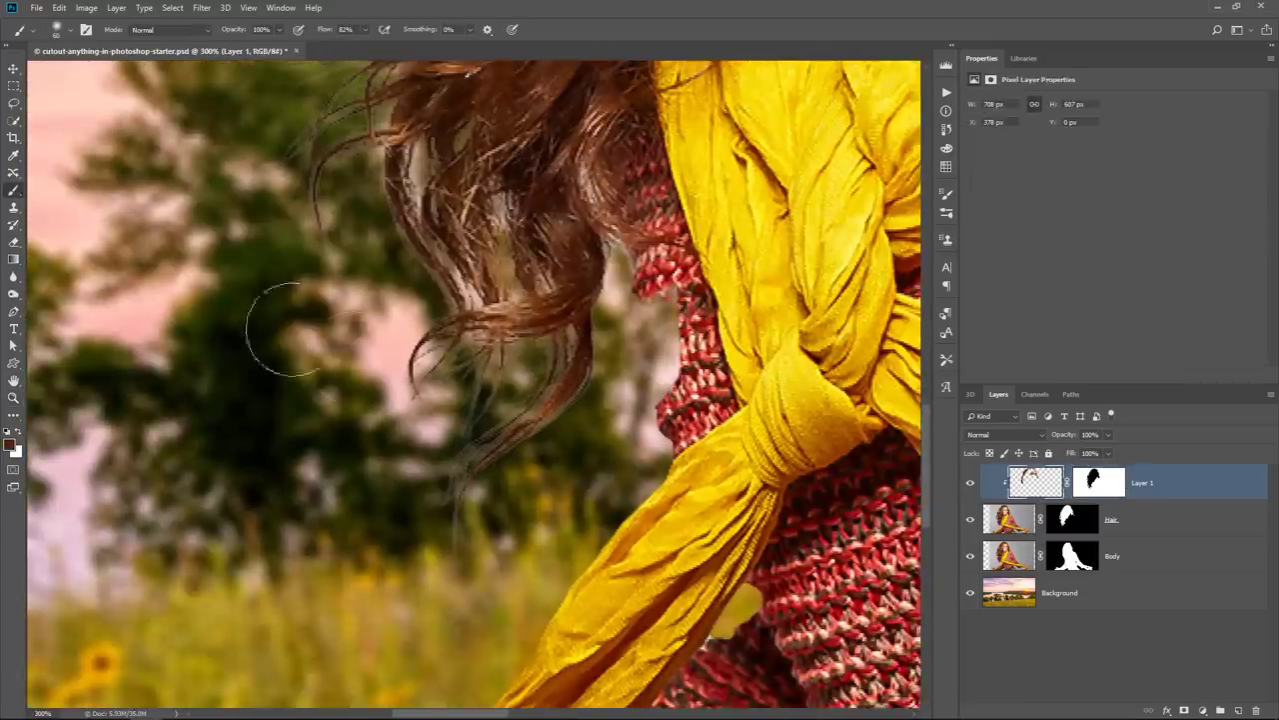
alt+click(576, 365)
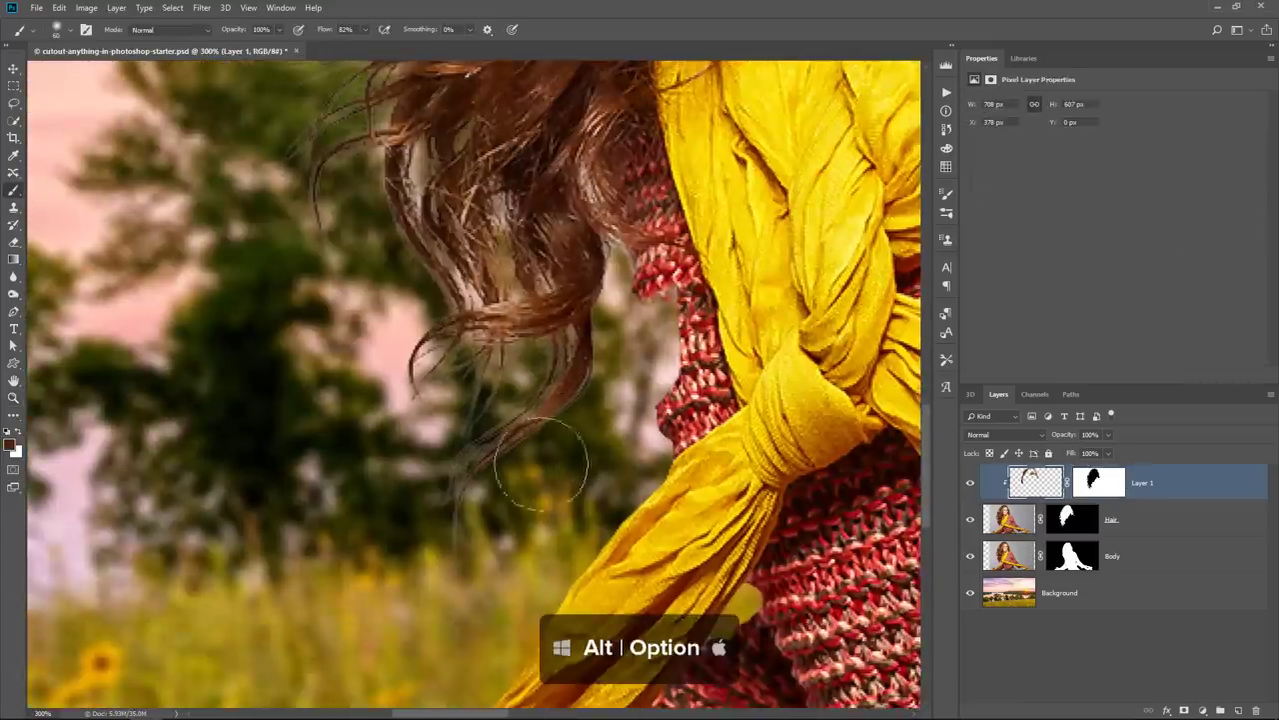
mouse_move(555, 374)
mouse_down()
mouse_move(446, 394)
mouse_move(427, 333)
mouse_move(363, 259)
mouse_move(395, 323)
mouse_move(507, 303)
mouse_move(482, 227)
mouse_move(579, 277)
mouse_move(603, 244)
mouse_move(556, 166)
mouse_move(445, 157)
mouse_move(394, 115)
mouse_move(280, 125)
mouse_up()
drag(257, 225, 237, 285)
key(ctrl+1)
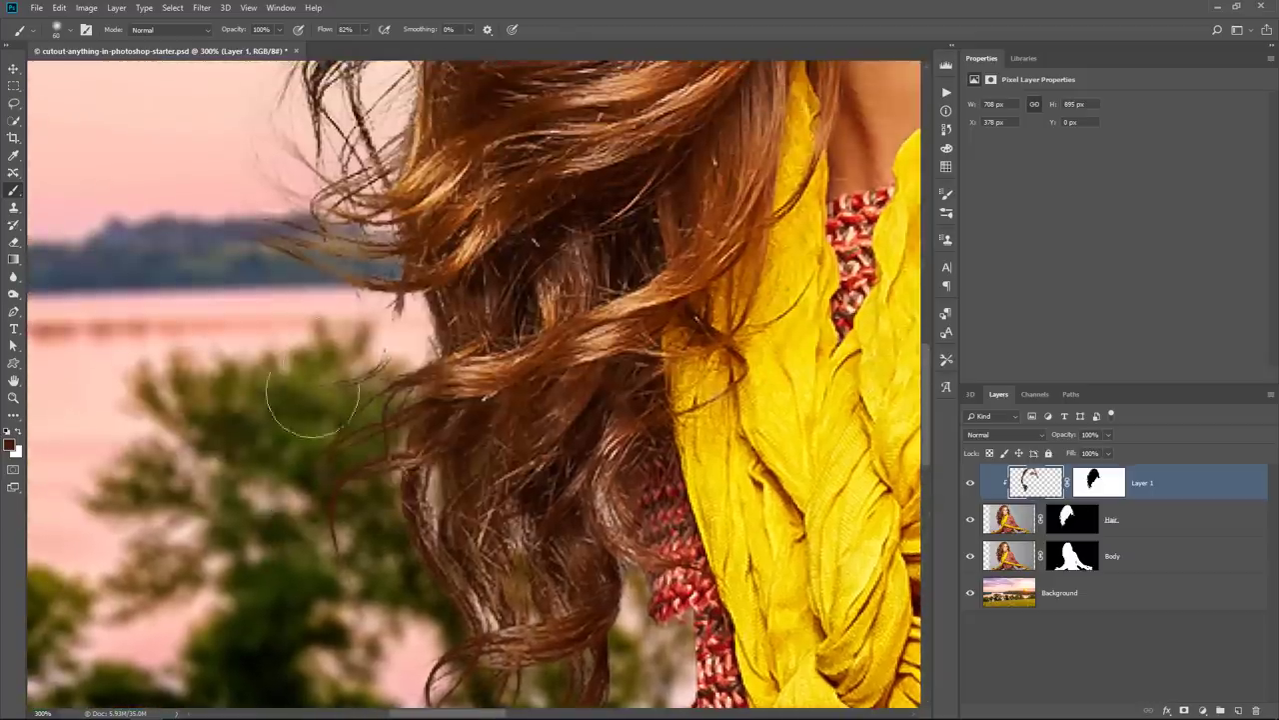
Review the whole composite, and hide the Body layer to inspect the upper hair on the Hair layer up close.
key(h)
key(ctrl+0)
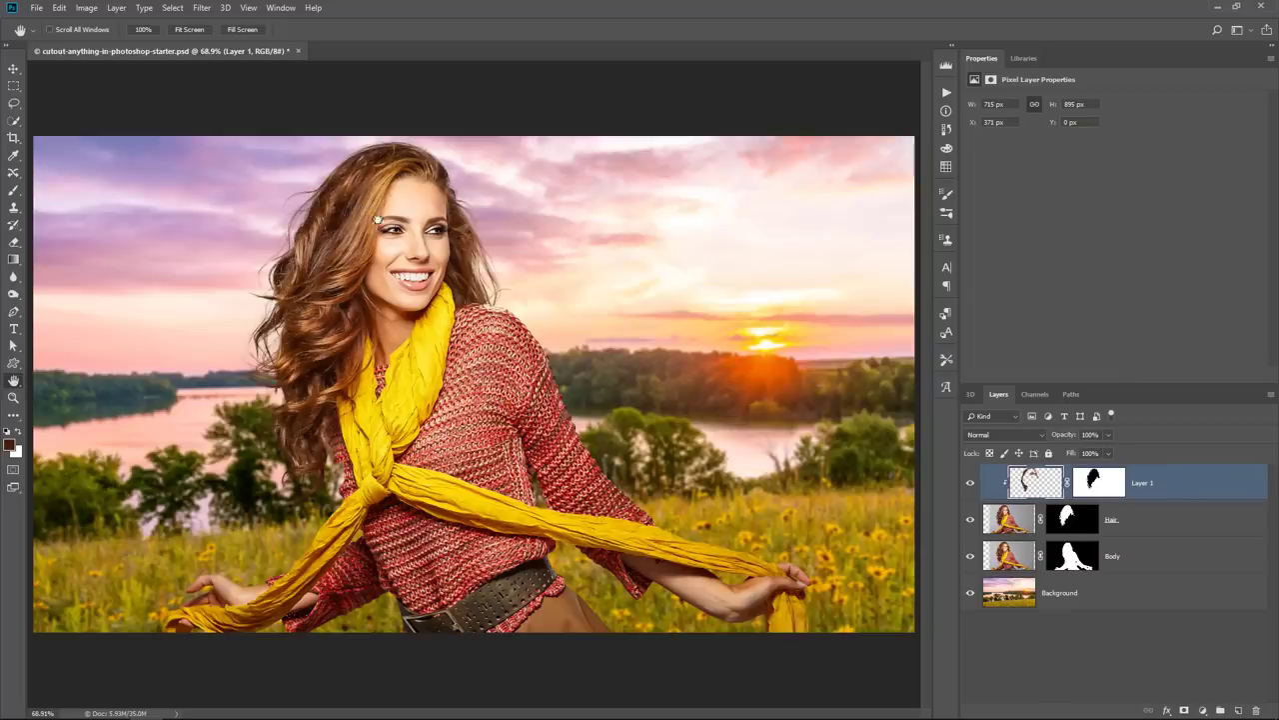
key(z)
drag(300, 256, 346, 380)
click(974, 563)
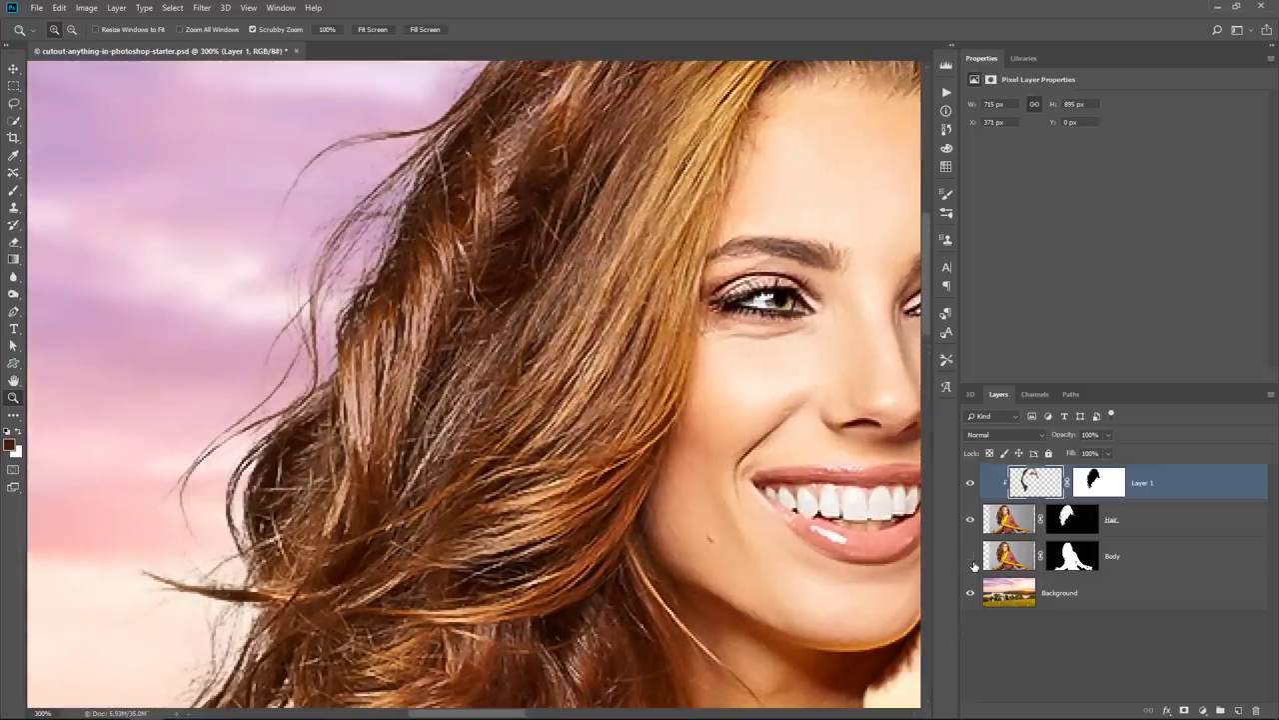
drag(533, 281, 468, 402)
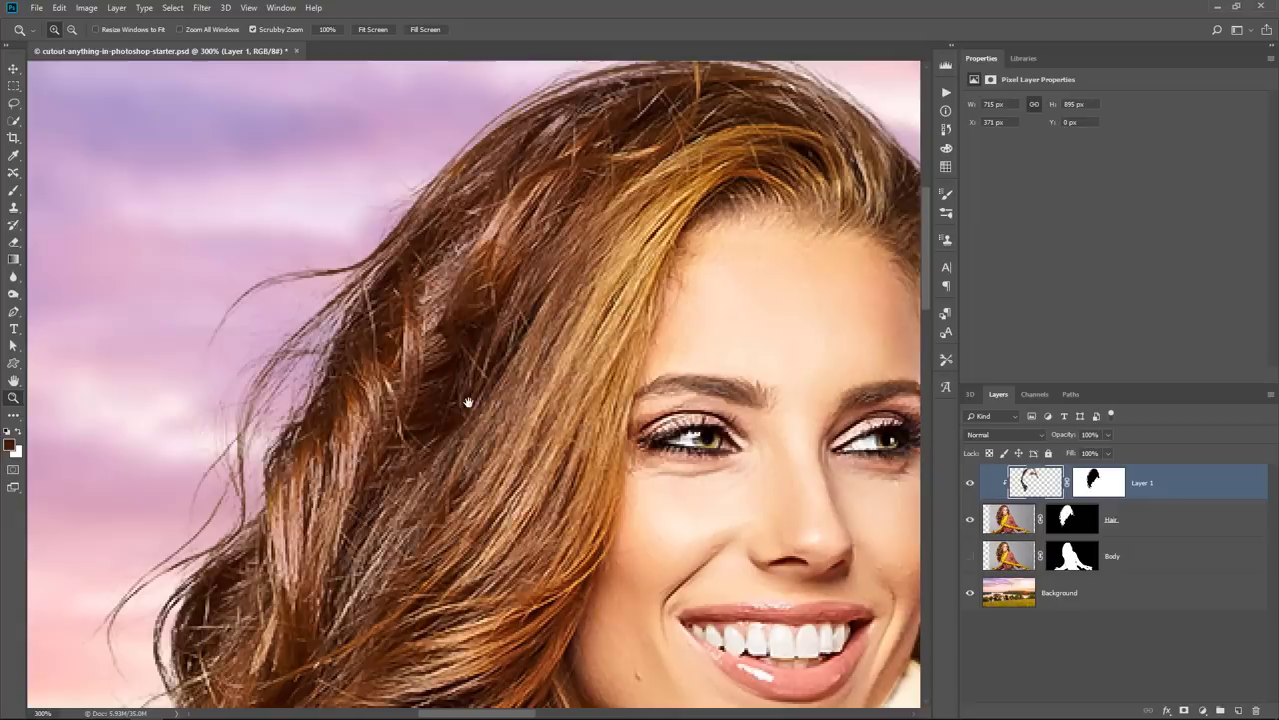
Compare the Body layer's contribution with the Hair layer by alternating their visibility, ending with only Hair shown over the background.
click(969, 519)
click(971, 556)
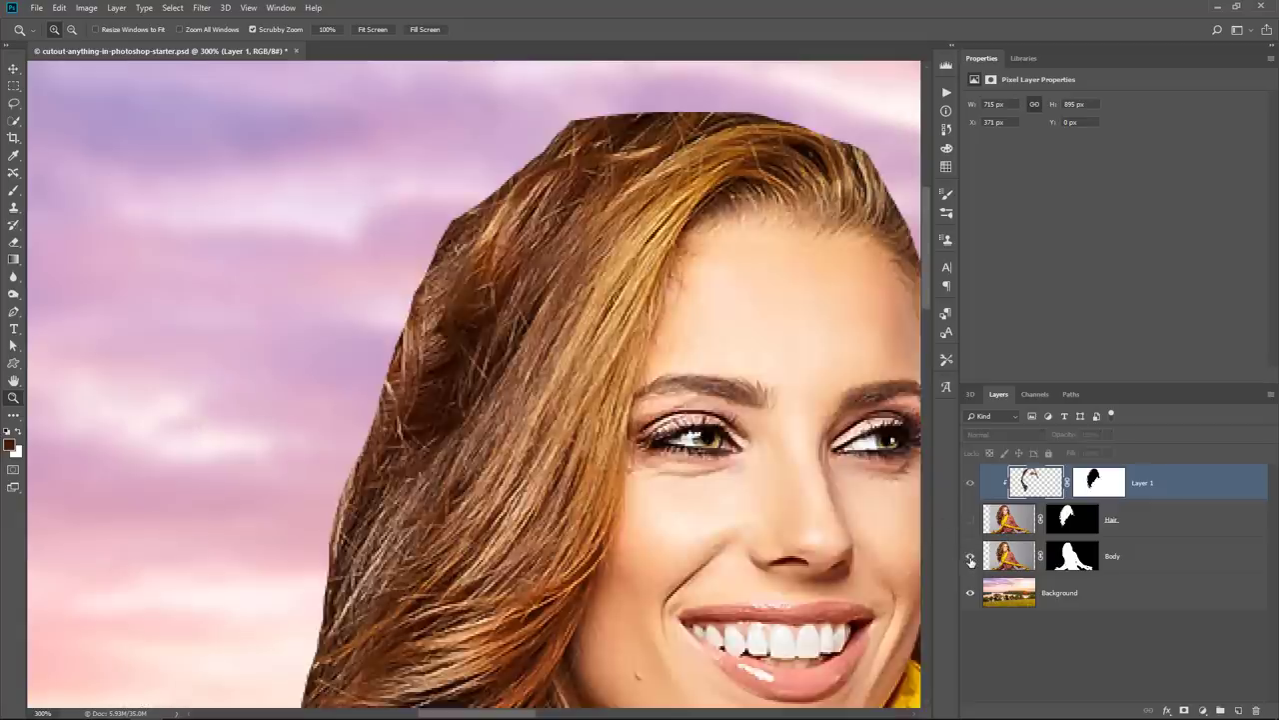
click(970, 557)
click(969, 559)
click(970, 560)
click(969, 521)
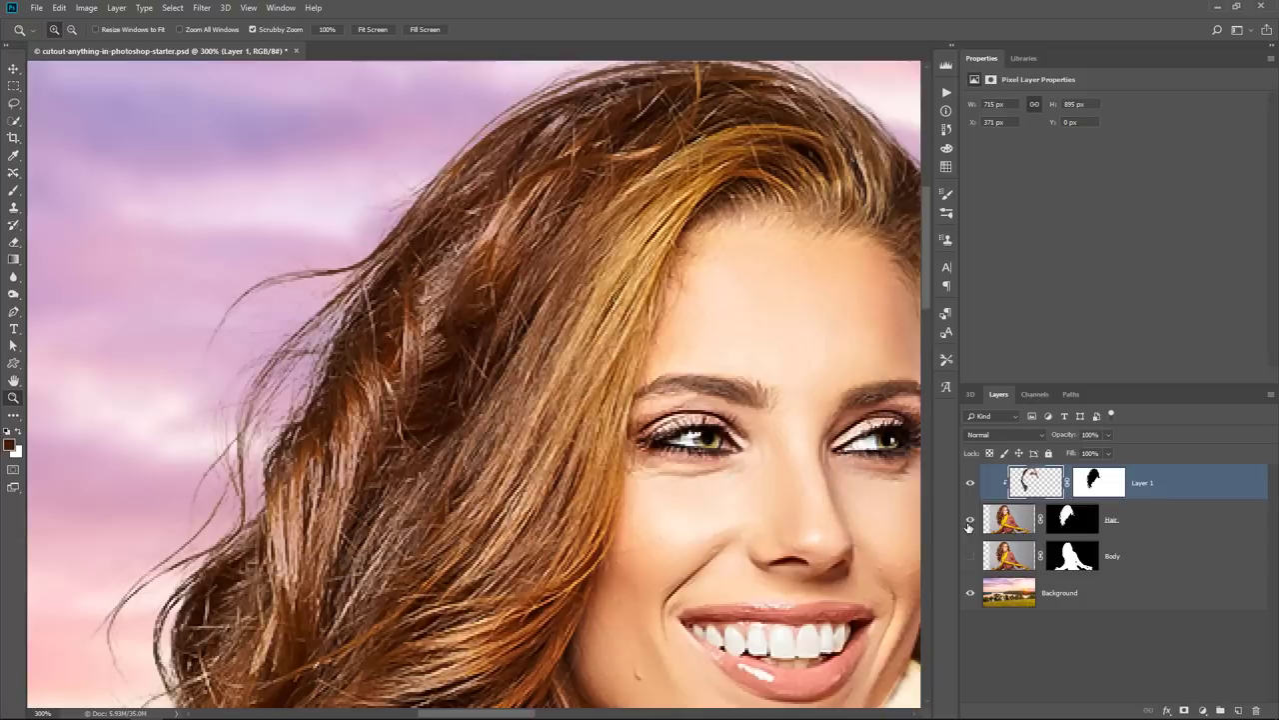
Hide the Background layer to examine the semi-transparent areas of the hair against transparency.
click(969, 594)
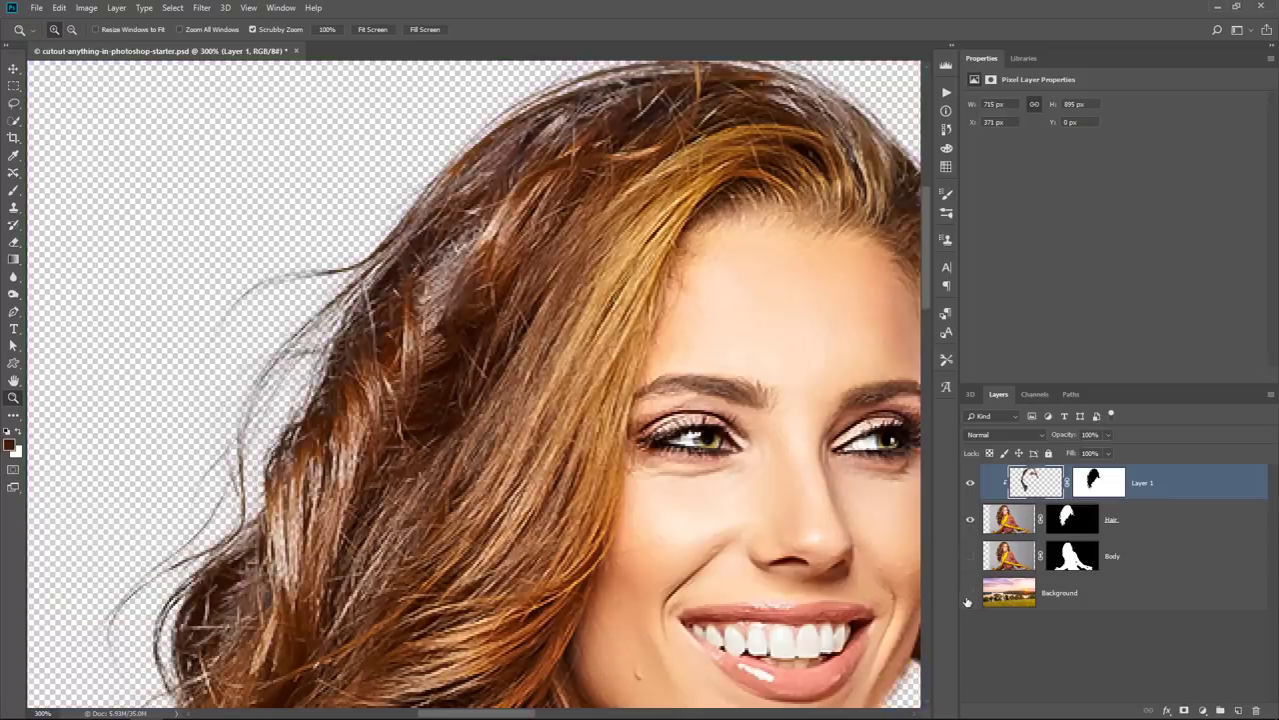
click(967, 597)
click(967, 596)
scroll(576, 355, up, 3)
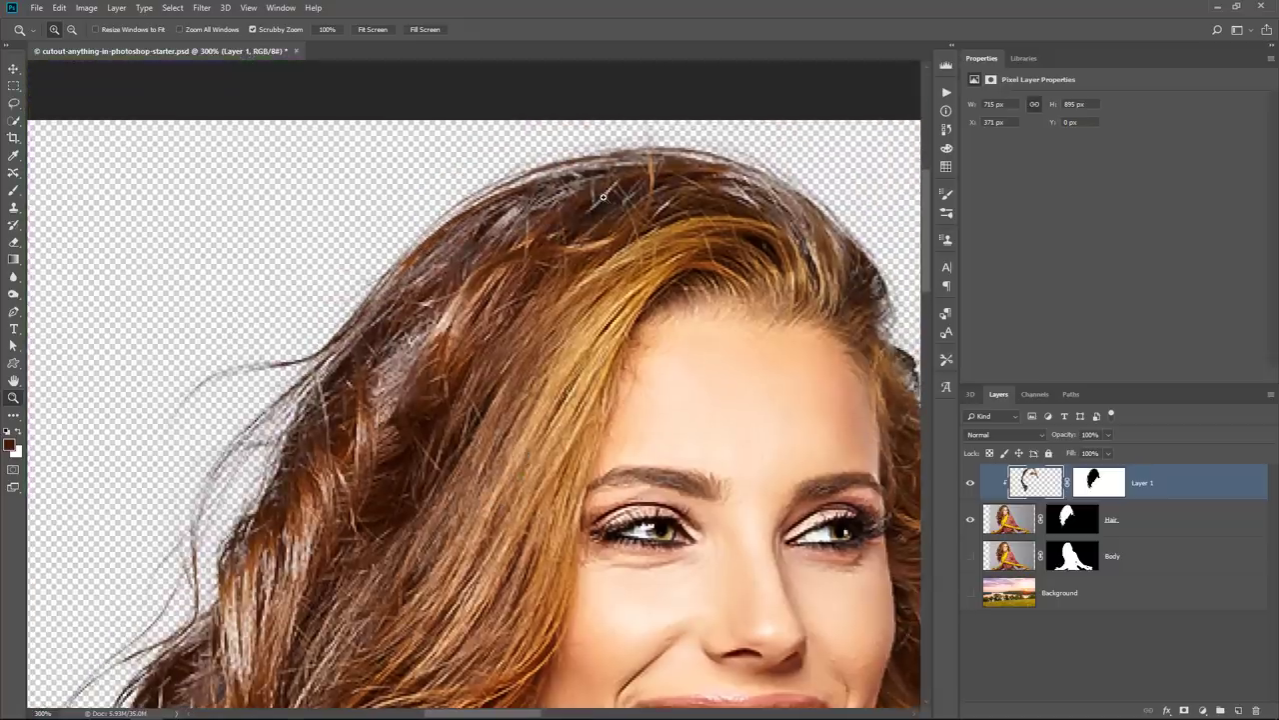
Paint white with the Brush on the Hair layer's mask over the semi-transparent crown and upper waves, reducing the brush size to 20.
click(1077, 521)
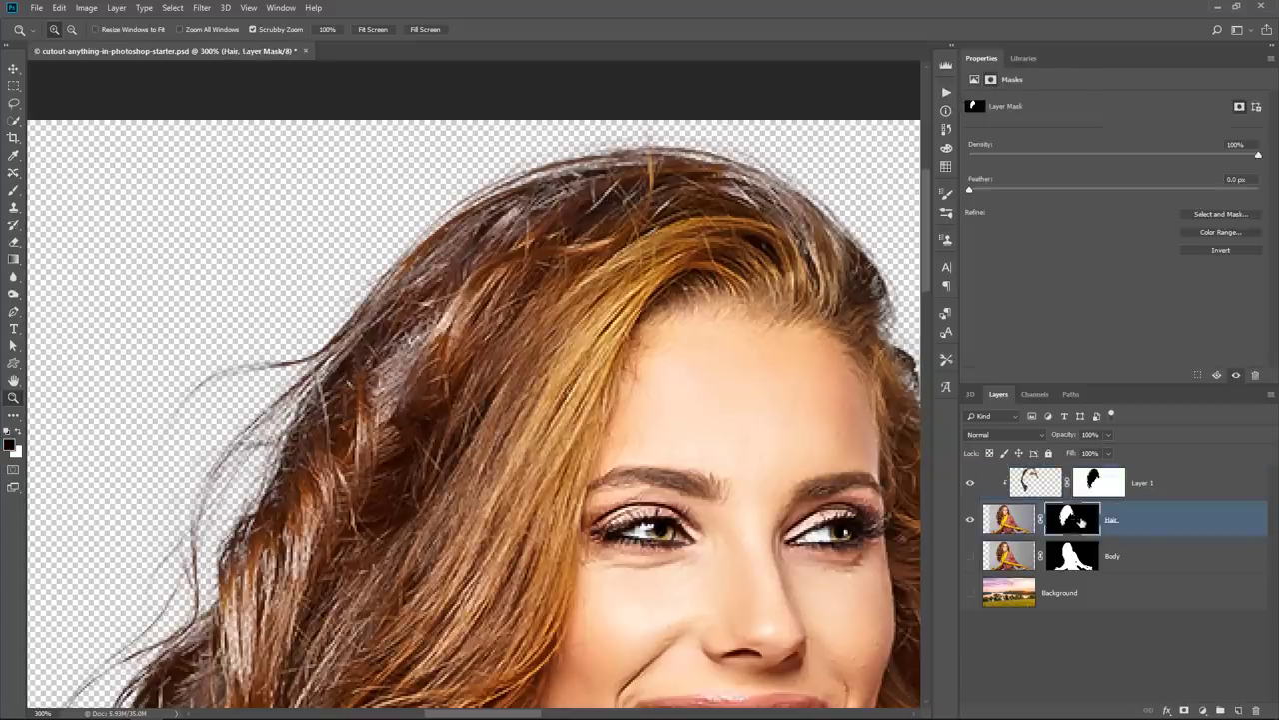
click(13, 190)
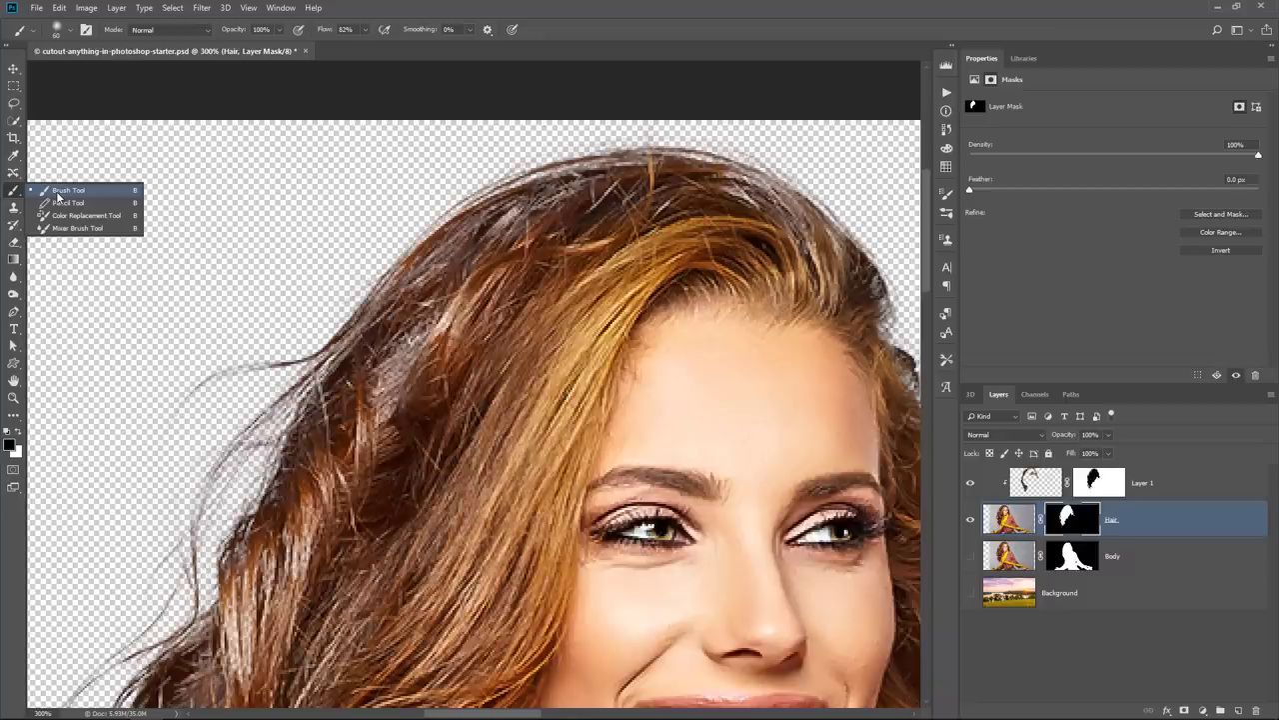
click(57, 197)
click(19, 431)
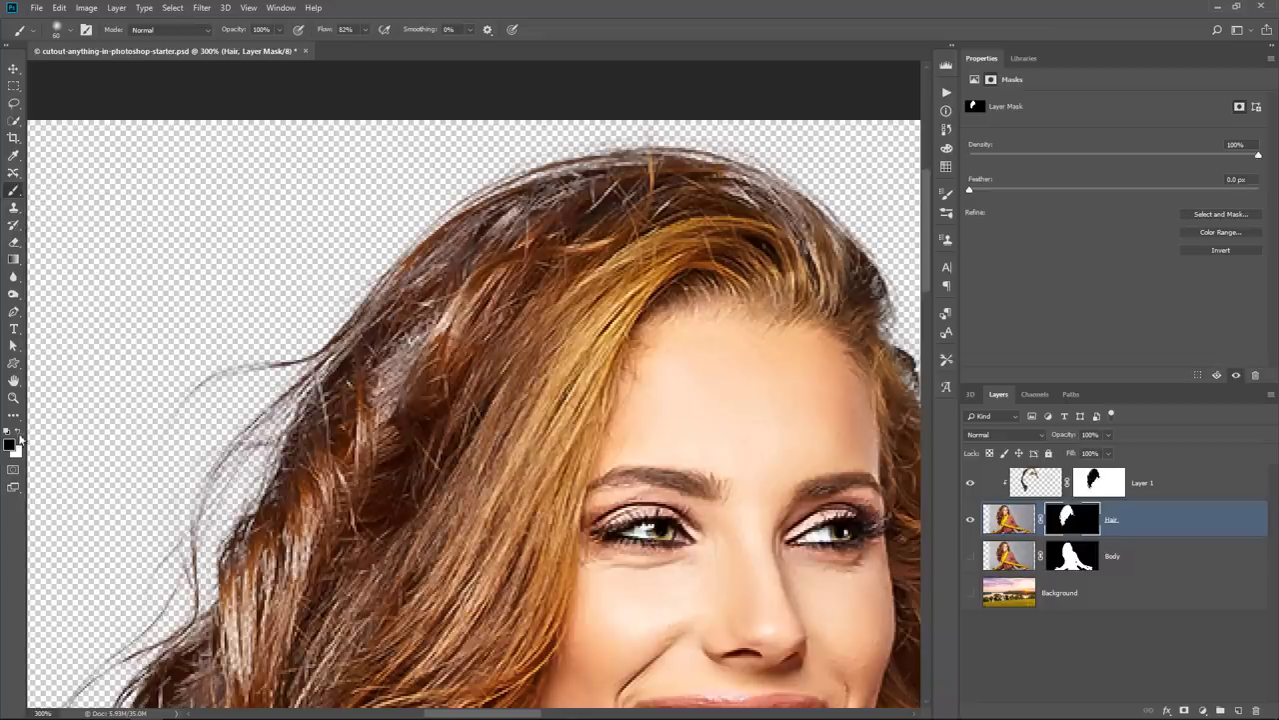
mouse_move(444, 452)
mouse_down()
mouse_move(391, 409)
mouse_move(444, 315)
mouse_move(419, 305)
mouse_move(431, 303)
mouse_move(393, 338)
mouse_move(403, 313)
mouse_move(431, 270)
mouse_move(547, 200)
mouse_move(634, 187)
mouse_move(598, 191)
mouse_move(711, 197)
mouse_move(810, 248)
mouse_move(726, 187)
mouse_move(844, 289)
mouse_move(820, 249)
mouse_move(857, 270)
mouse_move(859, 293)
mouse_move(674, 175)
mouse_move(540, 193)
mouse_up()
key(bracketleft)
key(bracketleft)
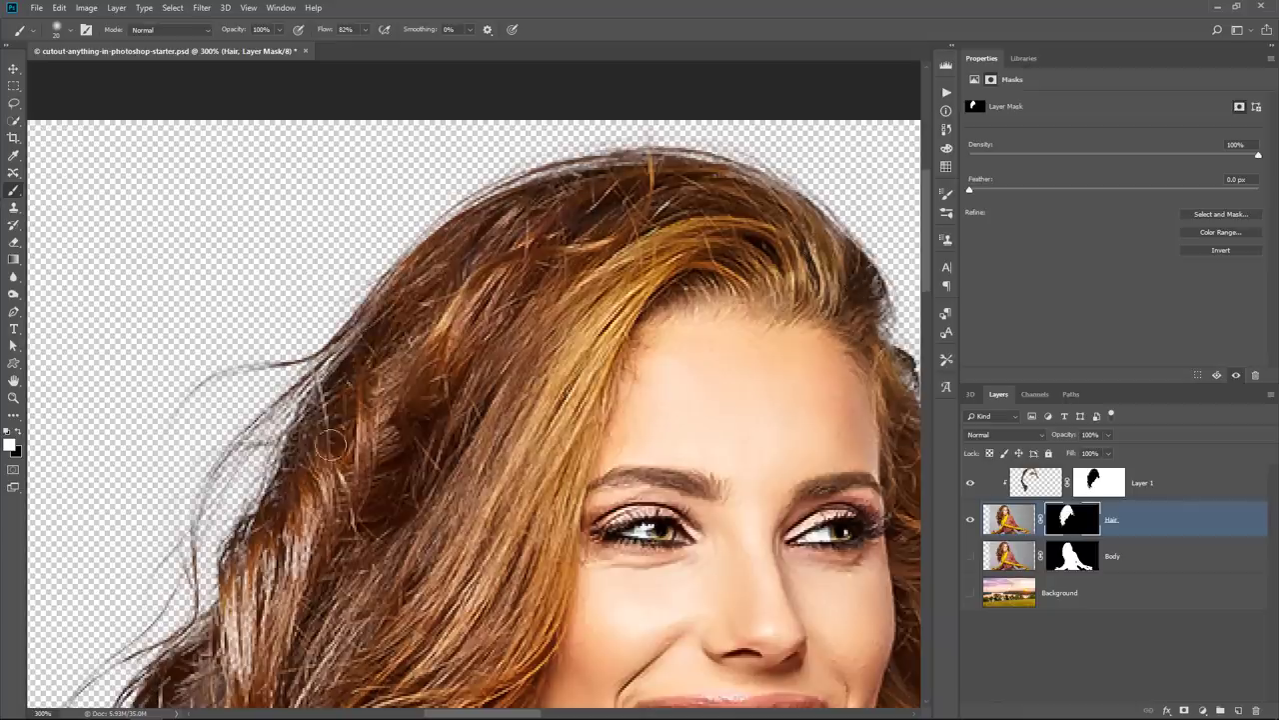
Paint white on the Hair mask over the semi-transparent outer waves and the thin strands on the other side of the face.
scroll(340, 419, down, 5)
mouse_move(355, 378)
mouse_down()
mouse_move(285, 372)
mouse_move(286, 400)
mouse_move(233, 490)
mouse_up()
mouse_move(218, 430)
mouse_down()
mouse_move(215, 490)
mouse_move(150, 581)
mouse_move(175, 483)
mouse_move(230, 382)
mouse_move(271, 340)
mouse_move(268, 312)
mouse_up()
scroll(269, 313, right, 10)
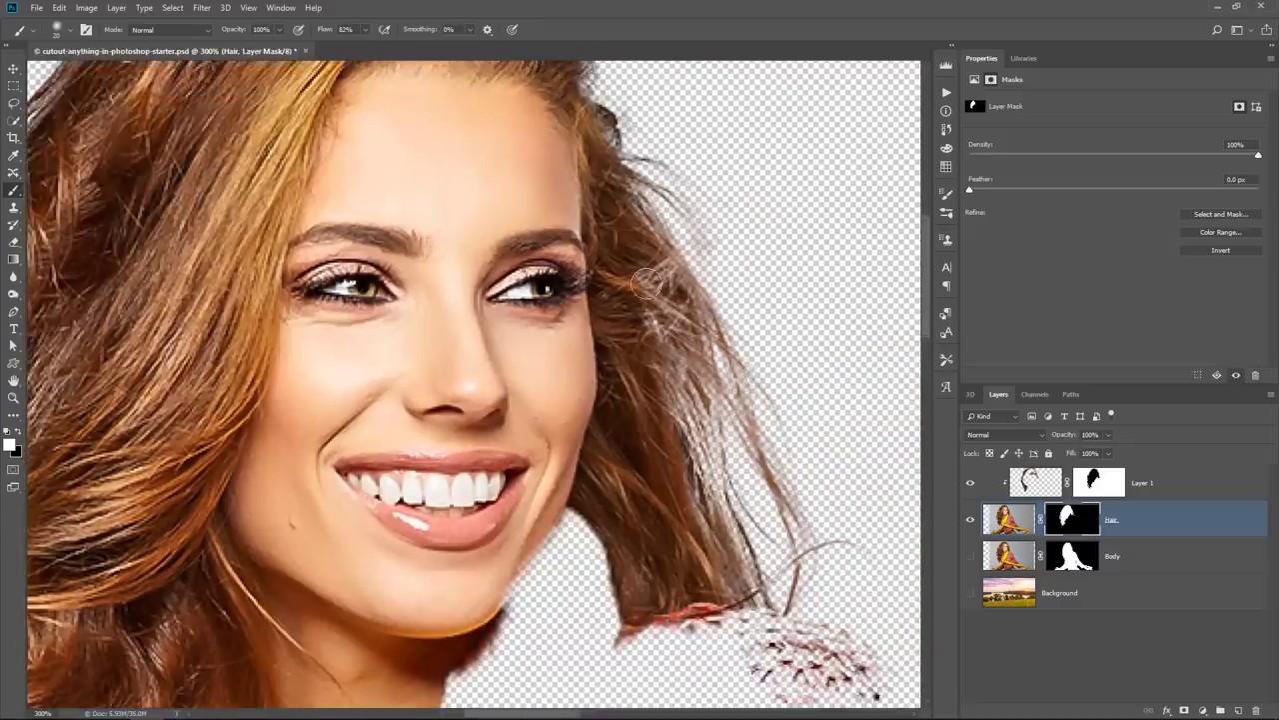
mouse_move(647, 284)
mouse_down()
mouse_move(680, 308)
mouse_move(660, 268)
mouse_move(688, 364)
mouse_move(669, 369)
mouse_move(749, 591)
mouse_move(703, 508)
mouse_move(669, 380)
mouse_move(706, 538)
mouse_move(681, 422)
mouse_move(700, 450)
mouse_move(675, 387)
mouse_move(707, 487)
mouse_move(694, 403)
mouse_up()
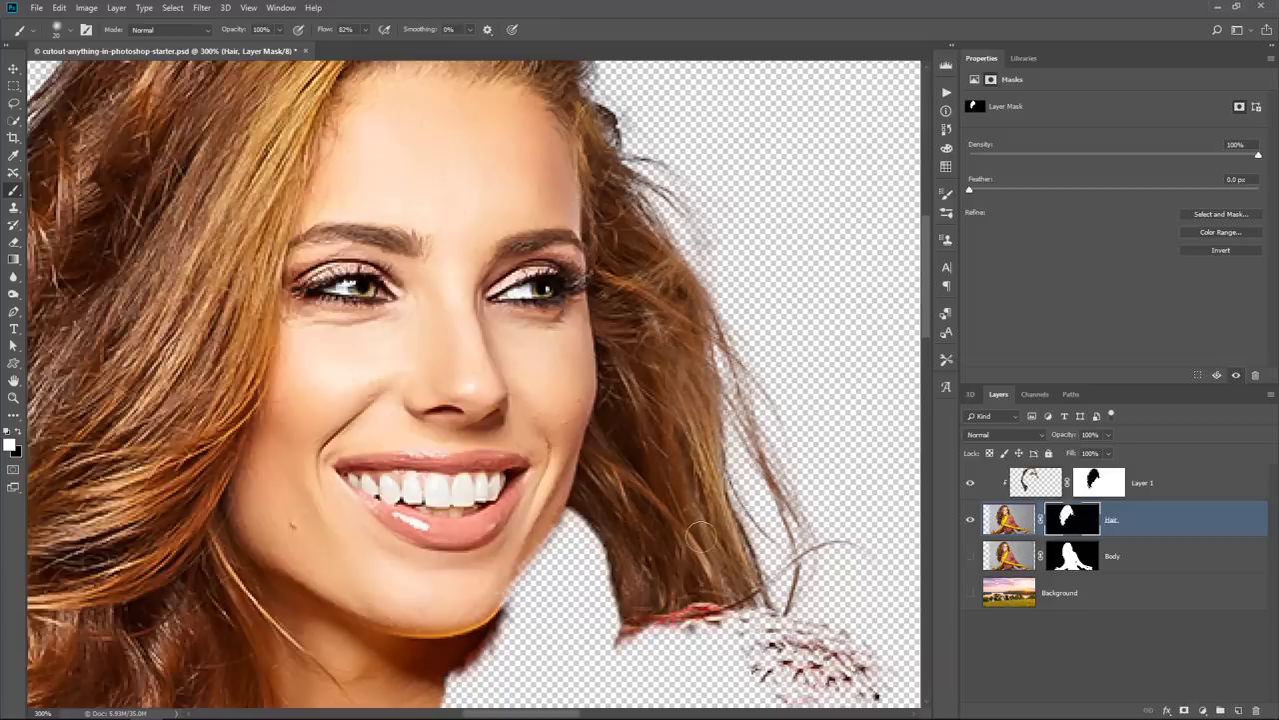
Fill the semi-transparent gaps inside the long curls below the face by painting white on the Hair mask.
drag(112, 673, 467, 385)
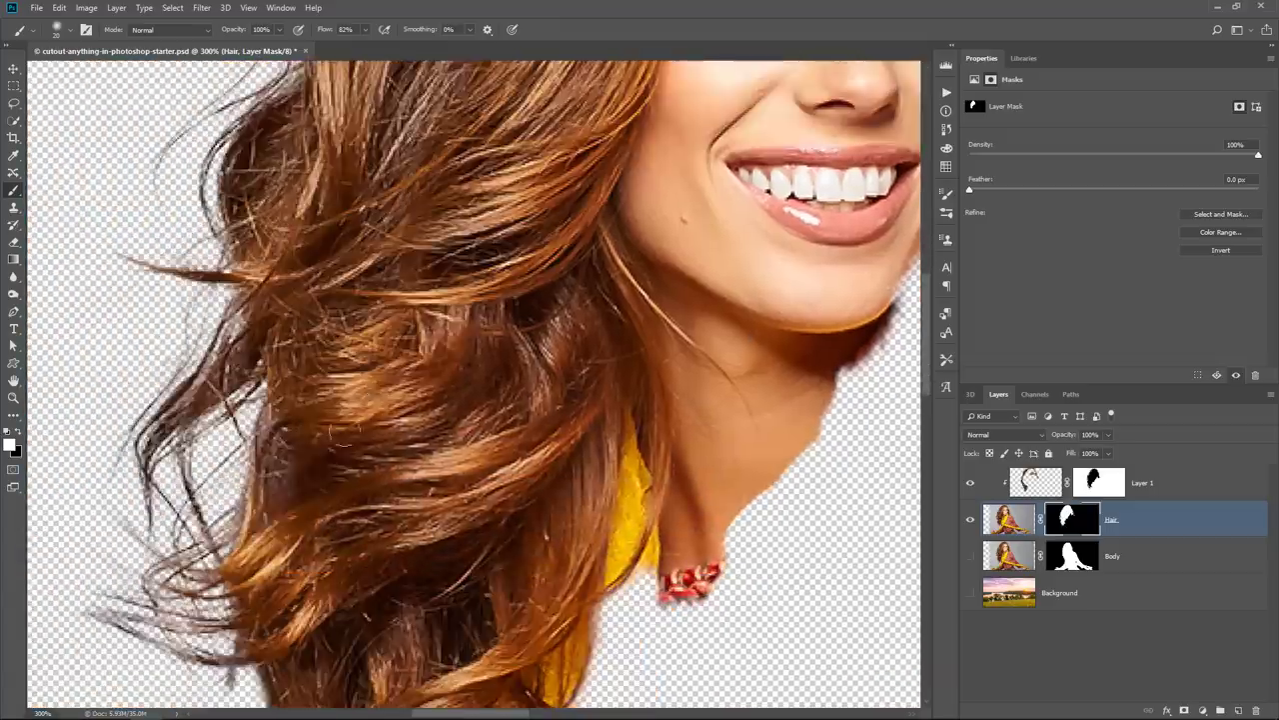
drag(280, 479, 340, 368)
drag(369, 594, 432, 379)
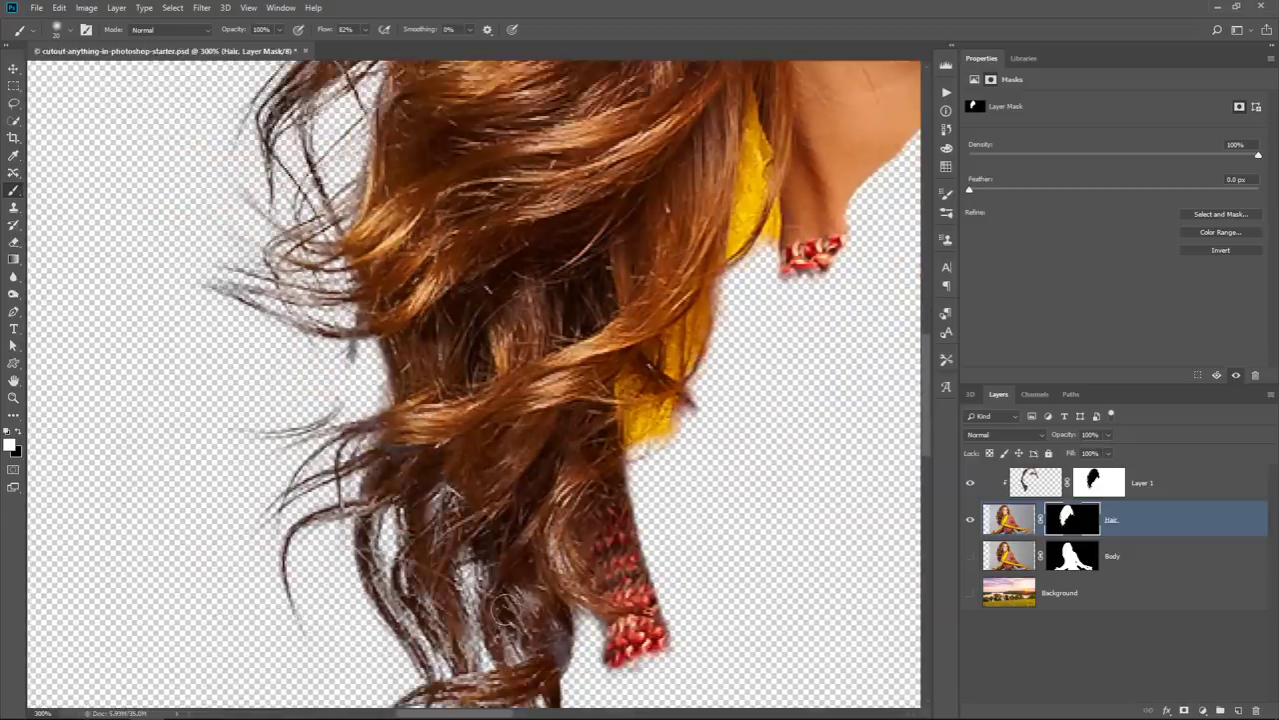
Make the Body and Background layers visible again and view the whole composite.
scroll(794, 516, up, 10)
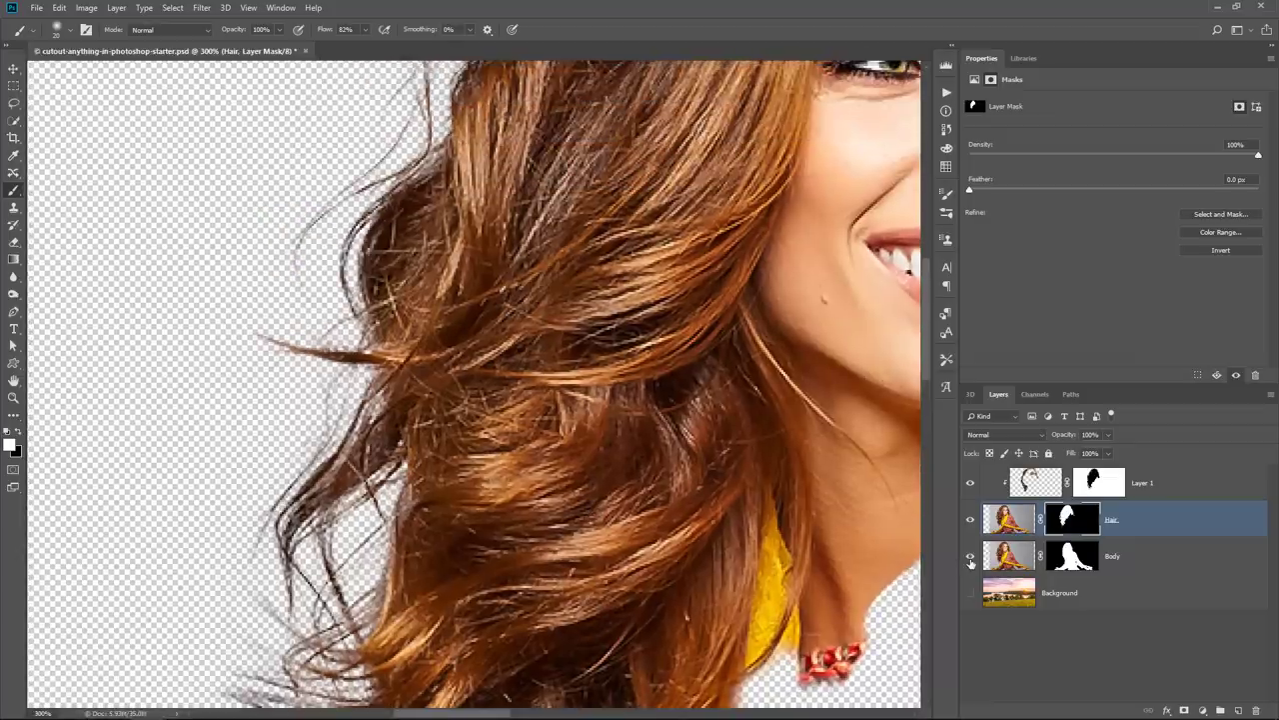
click(970, 558)
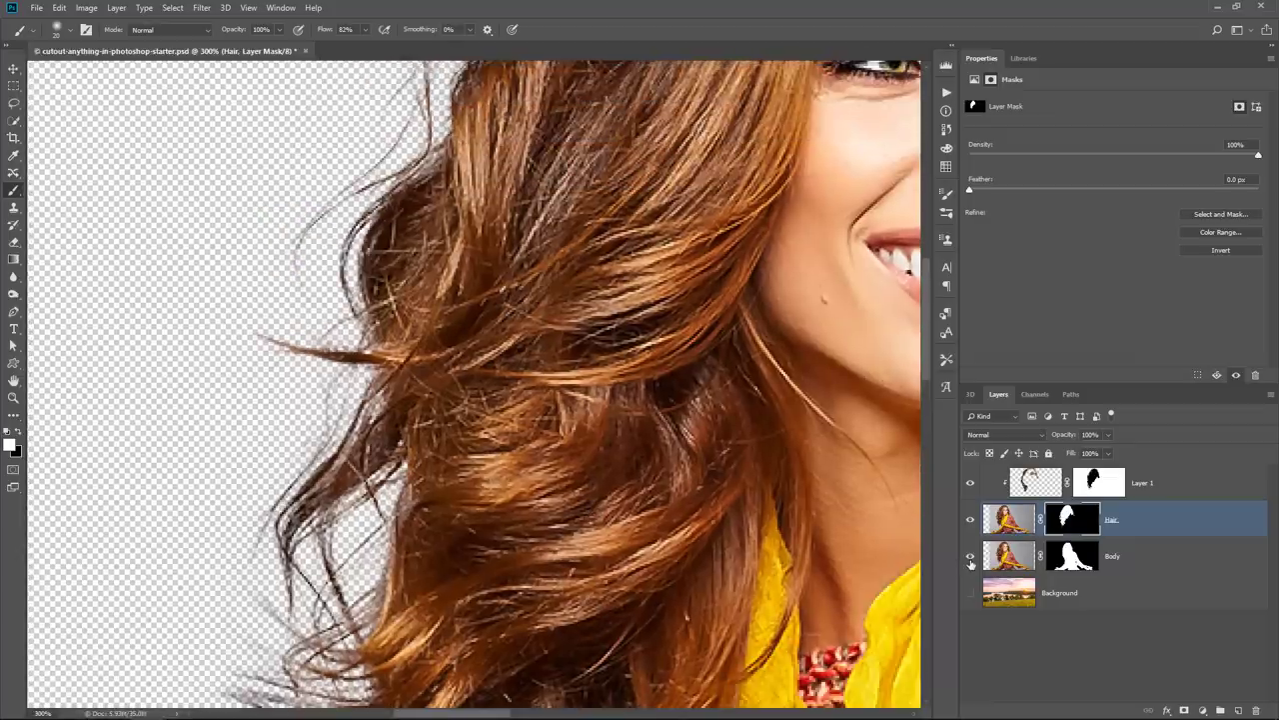
click(970, 593)
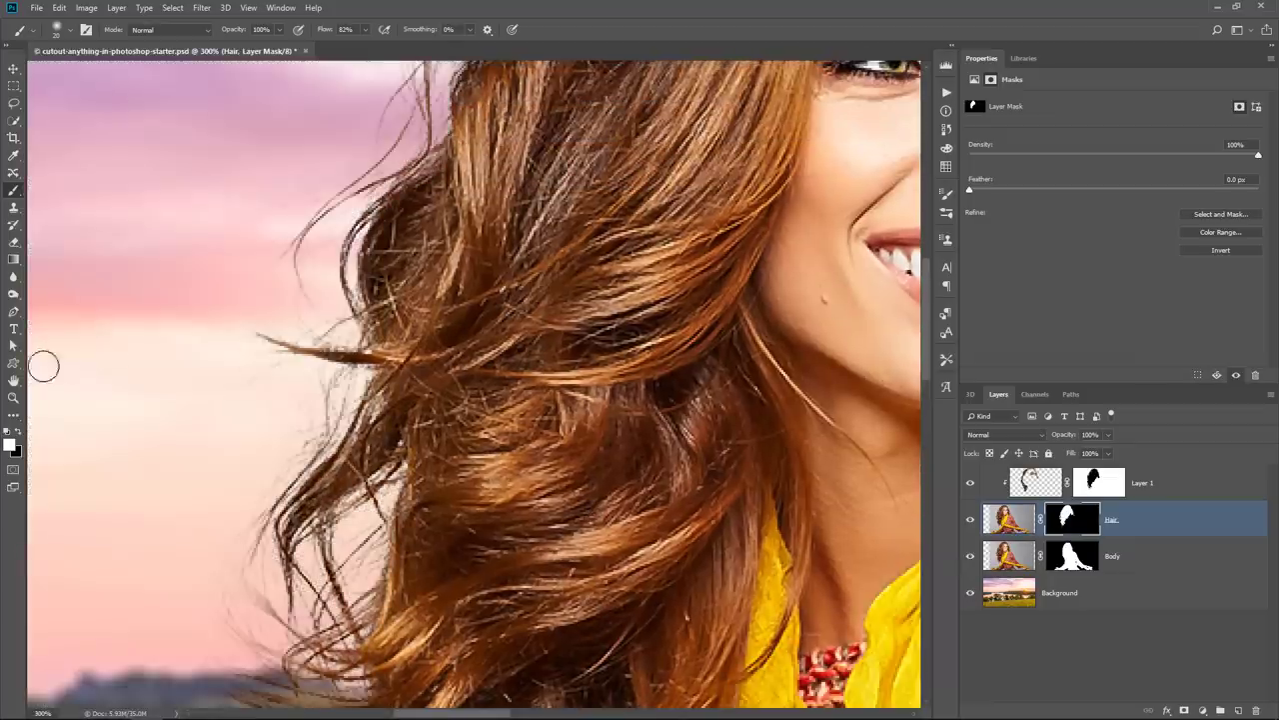
double_click(13, 381)
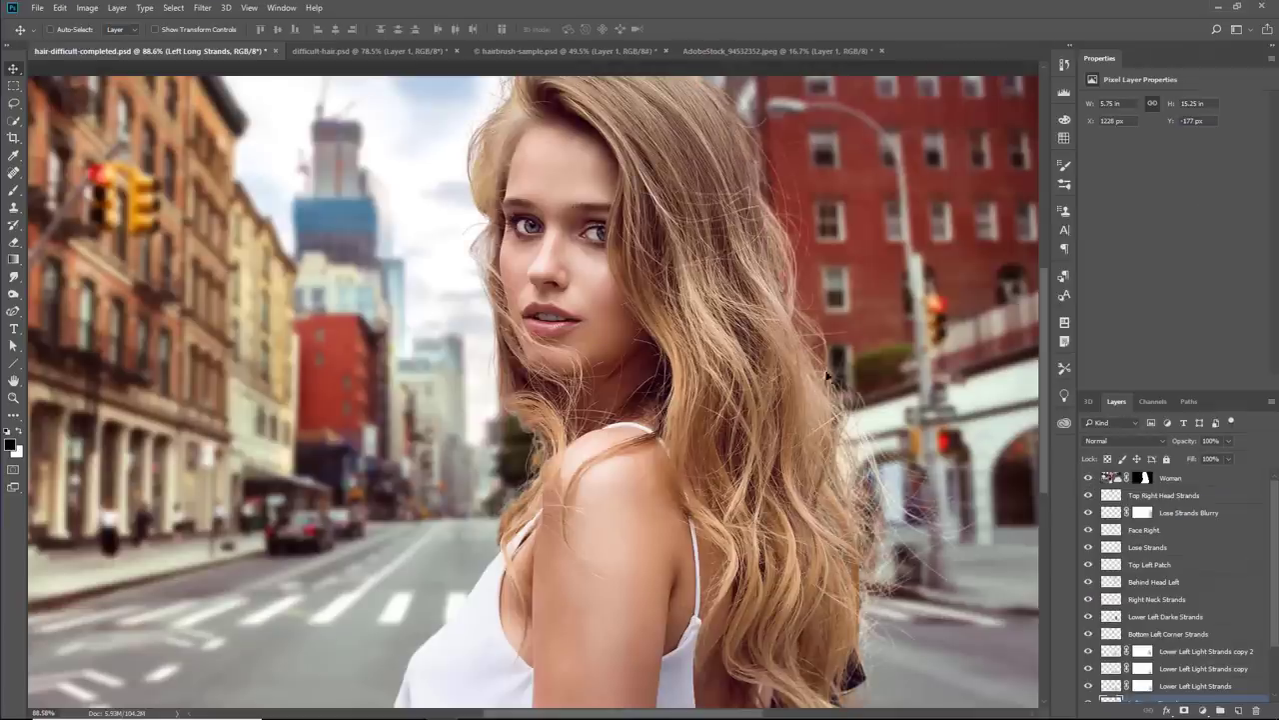
Disable the Woman layer's mask in hair-difficult-completed.psd to view her original background.
shift+click(1142, 483)
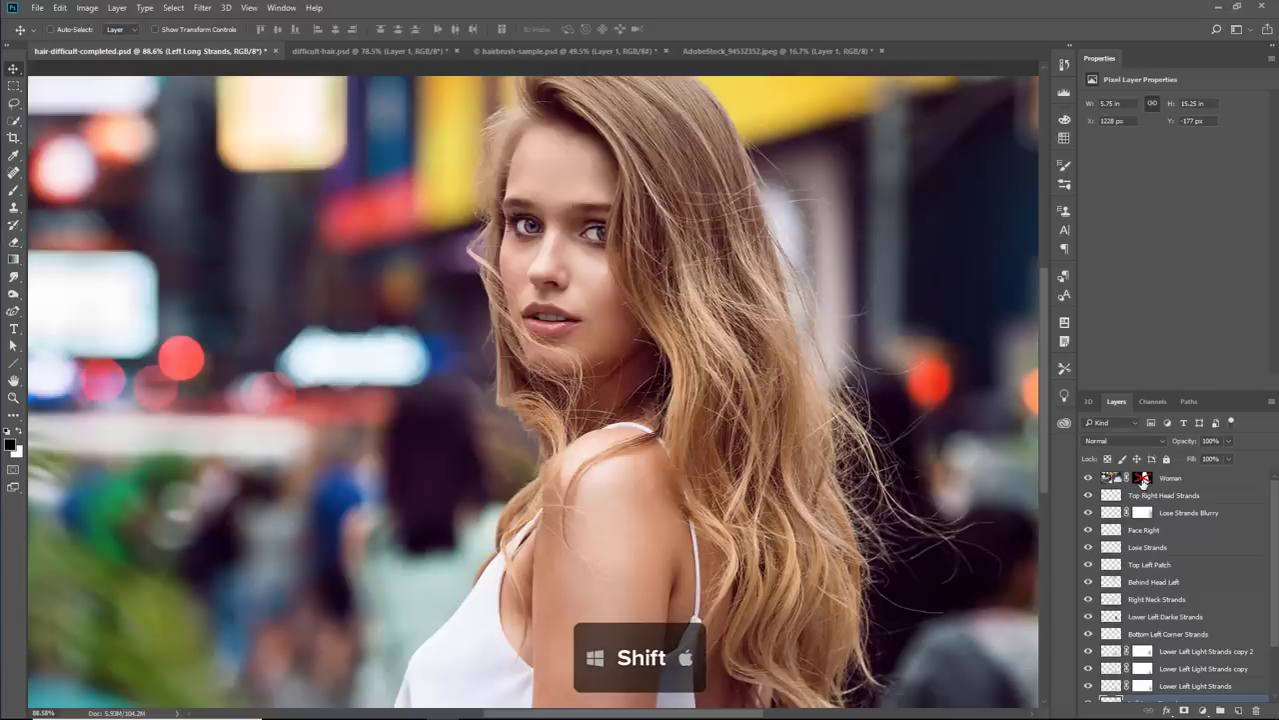